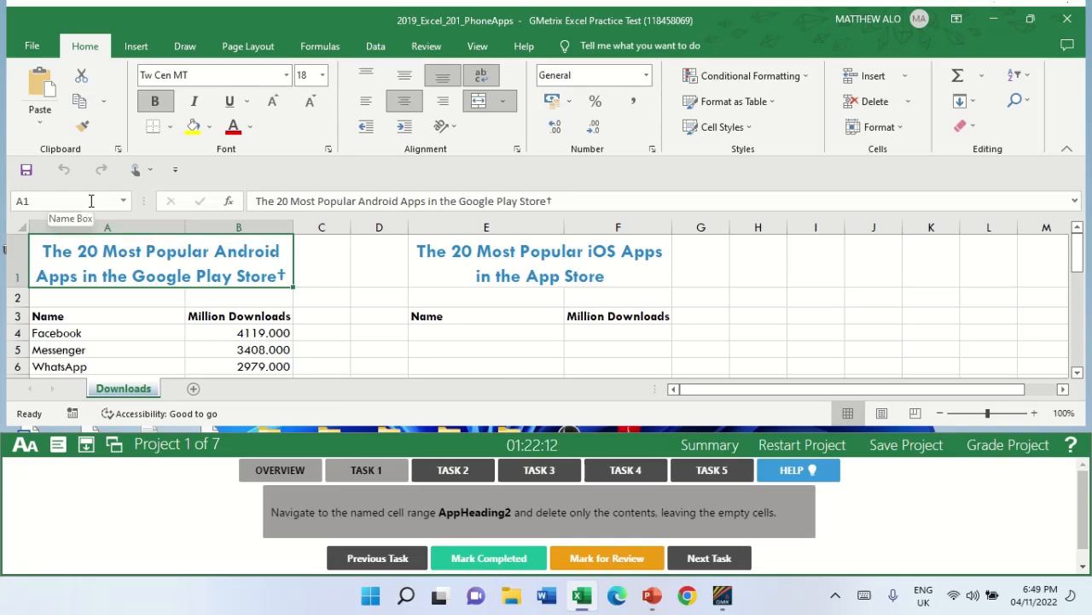
# Clear only the contents of the named range AppHeading2, leaving the empty cells, and mark Task 1 completed.
pyautogui.click(123, 203)
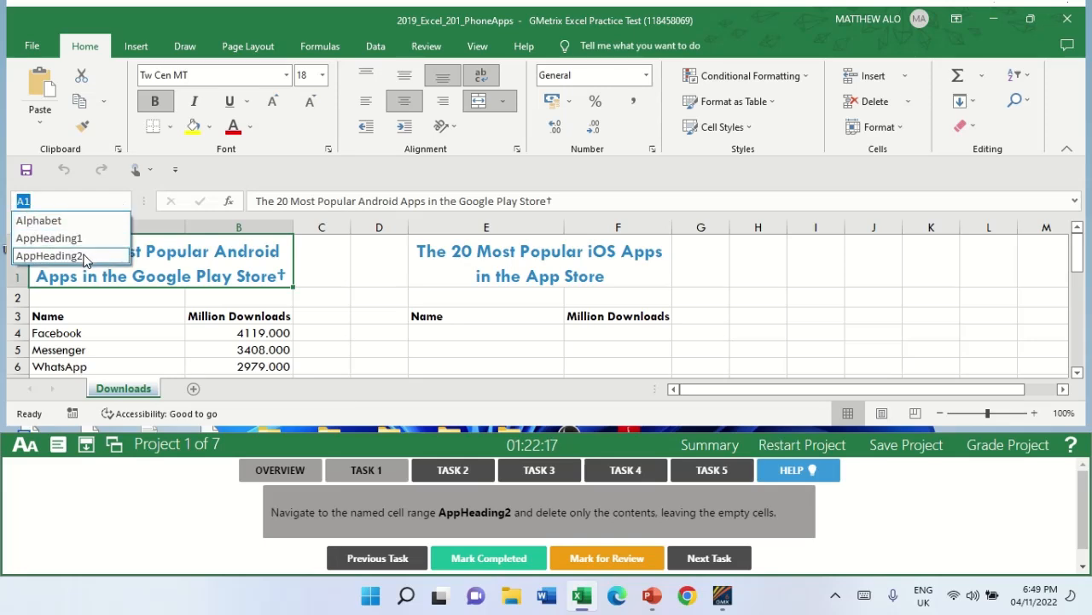
pyautogui.click(50, 255)
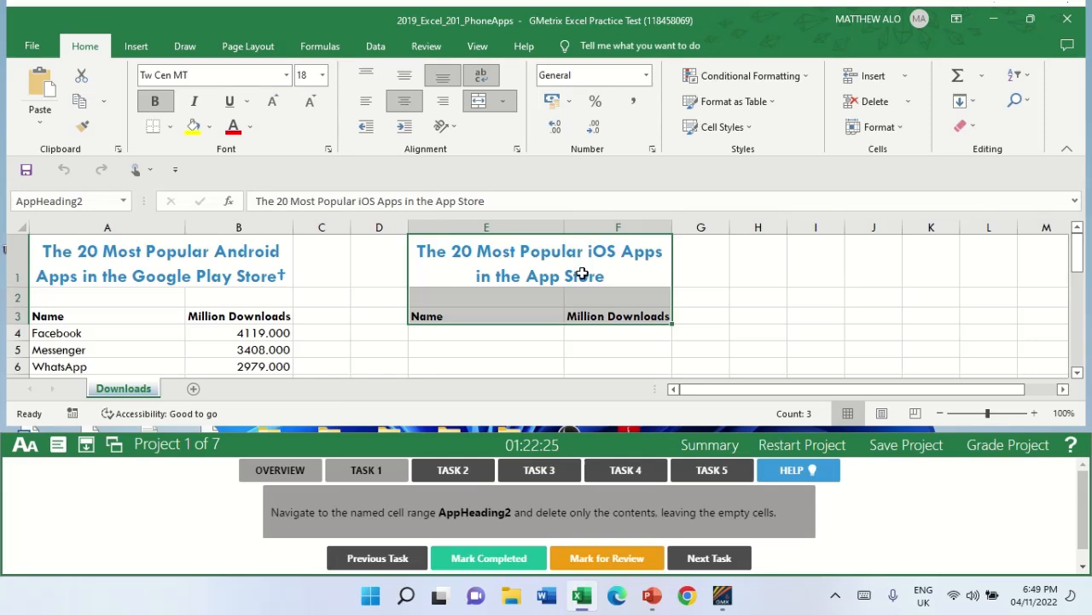
pyautogui.press('Delete')
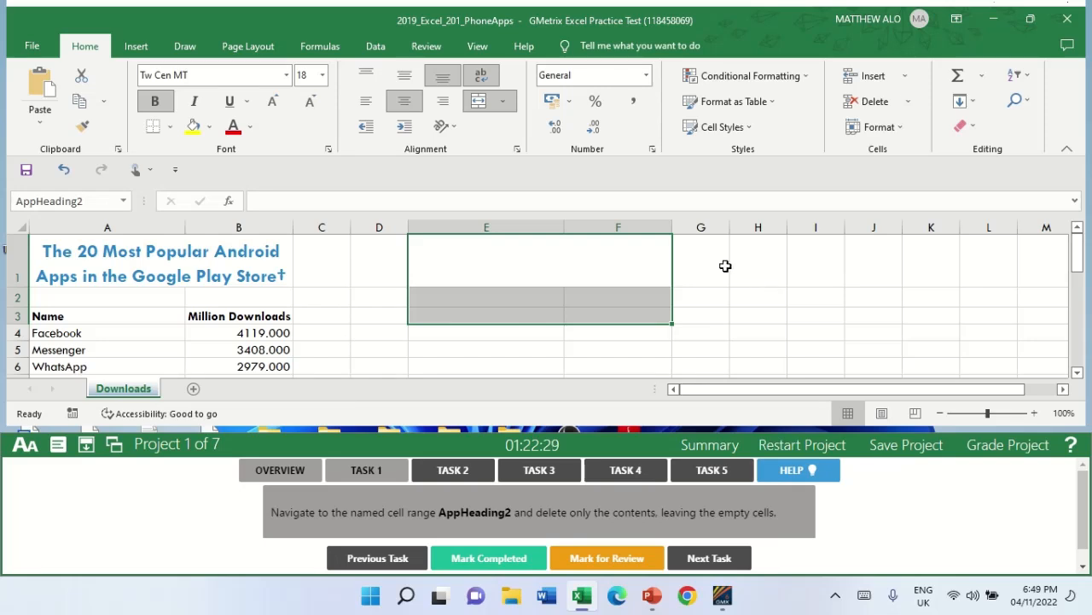
pyautogui.click(482, 559)
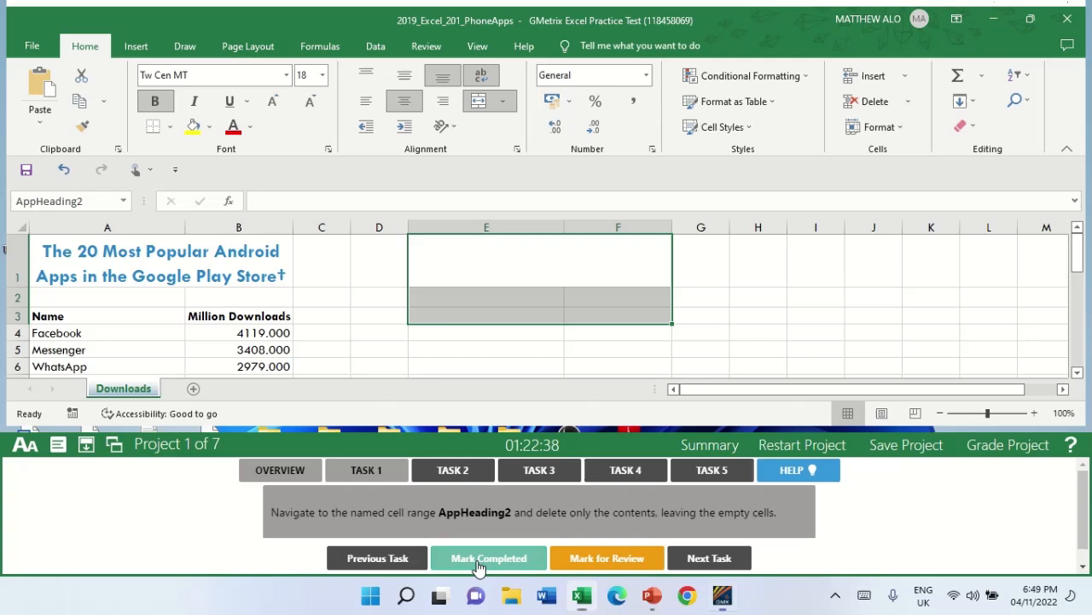
# For Task 2, set the height of row 27 on the Downloads worksheet to 78 and mark the task completed.
pyautogui.click(456, 470)
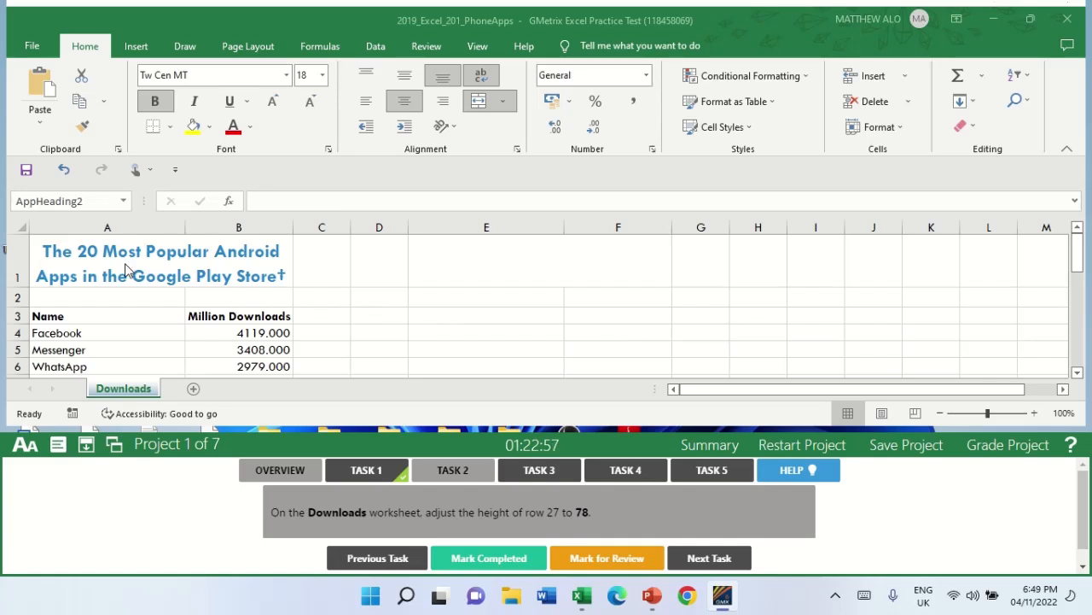
pyautogui.scroll(-2, 190, 293)
pyautogui.scroll(-5, 190, 293)
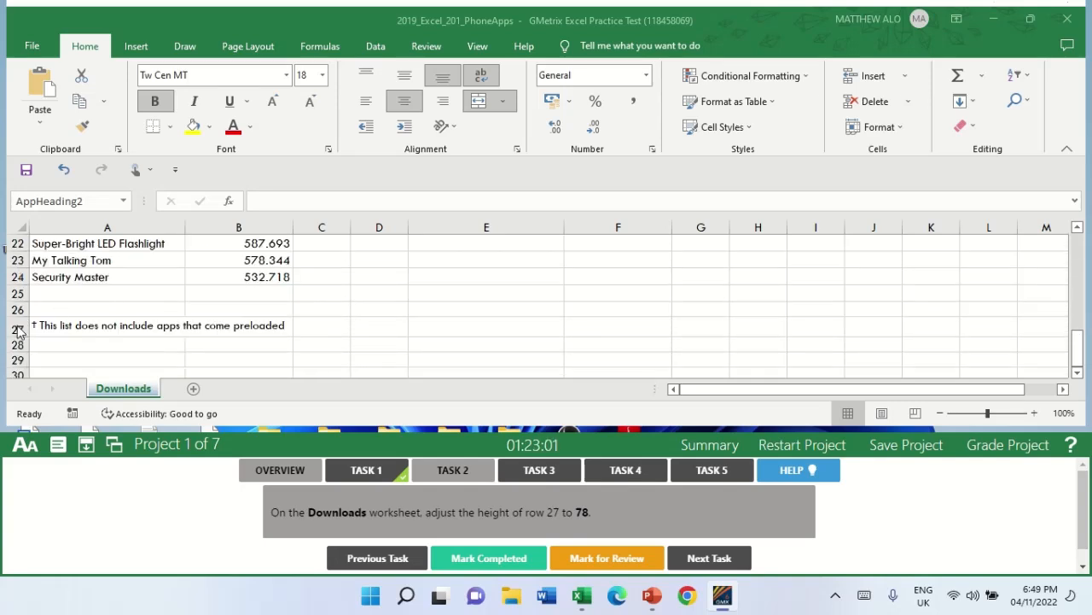
pyautogui.click(12, 327)
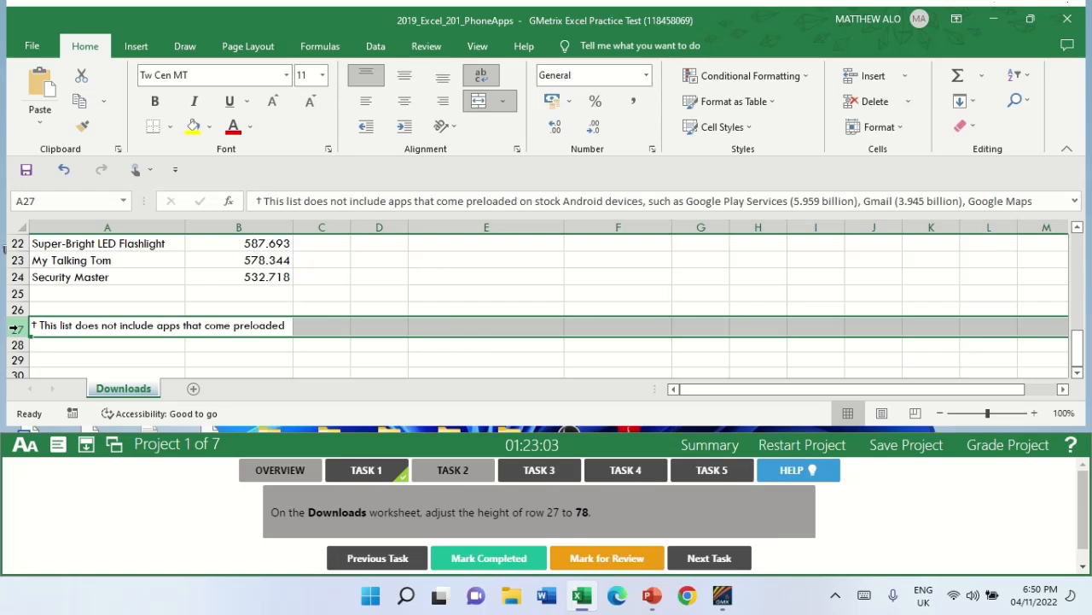
pyautogui.rightClick(306, 330)
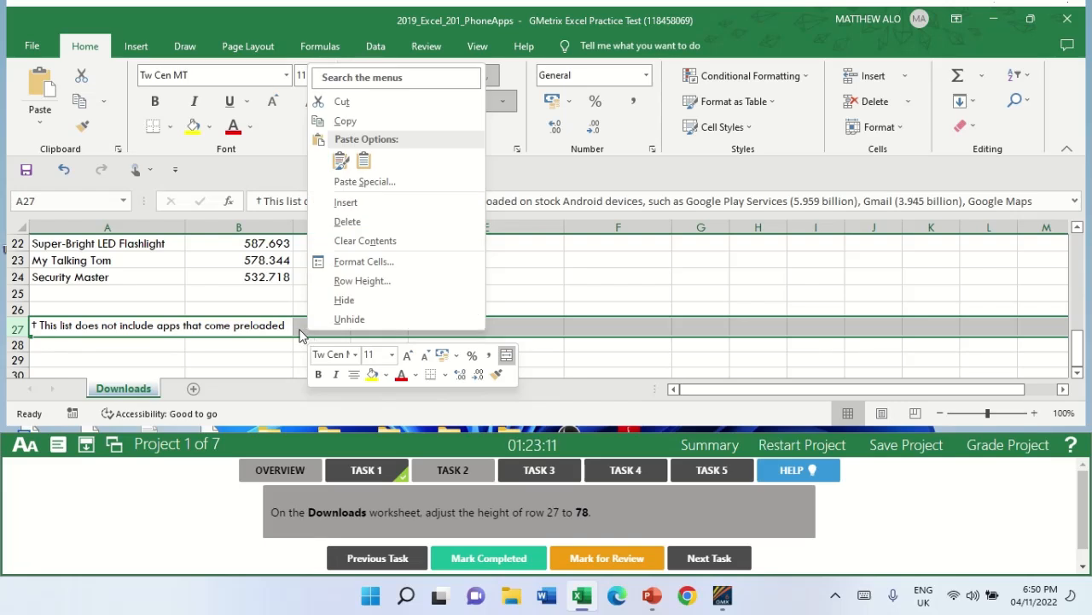
pyautogui.click(419, 292)
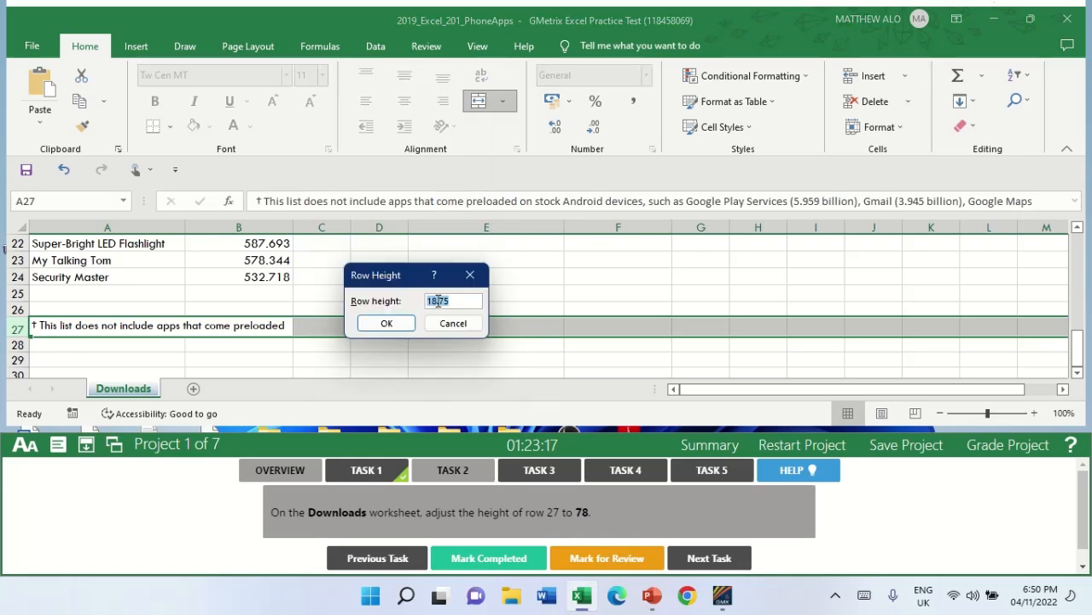
pyautogui.press('BackSpace')
pyautogui.write('78')
pyautogui.click(394, 323)
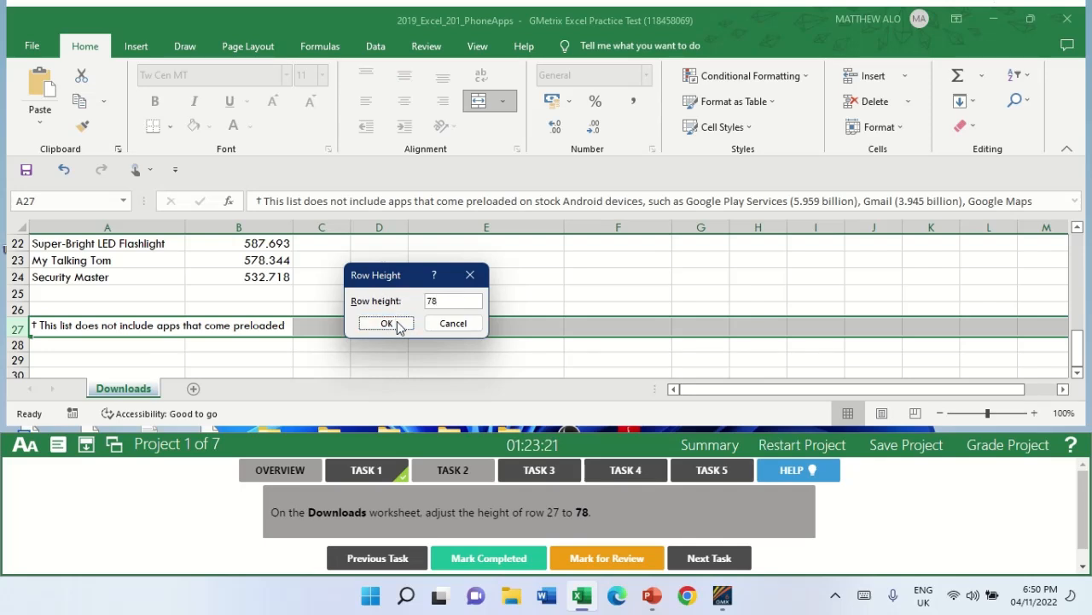
pyautogui.click(648, 267)
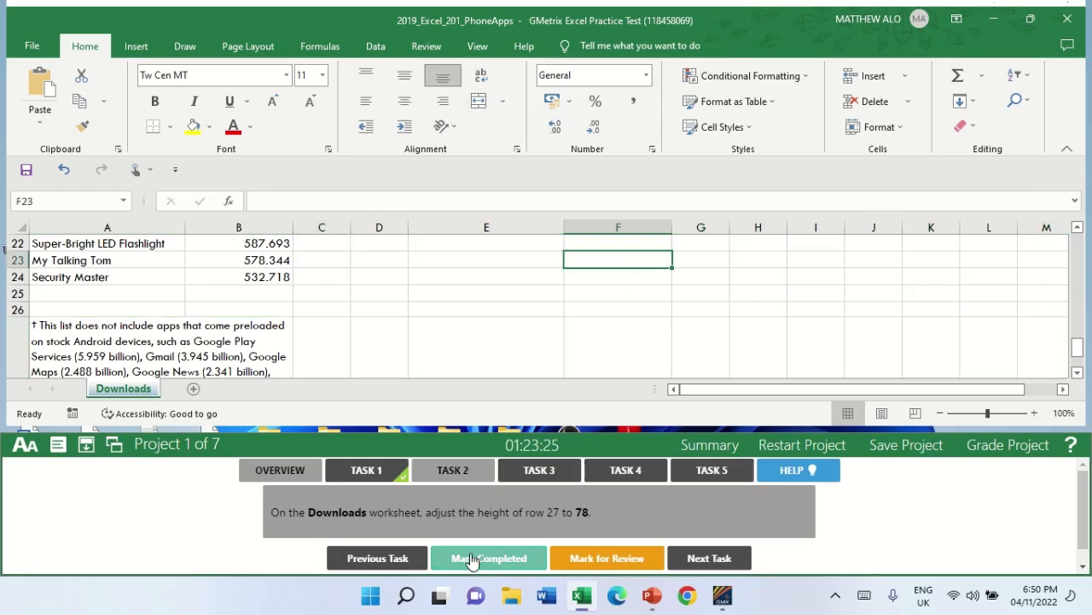
pyautogui.click(478, 560)
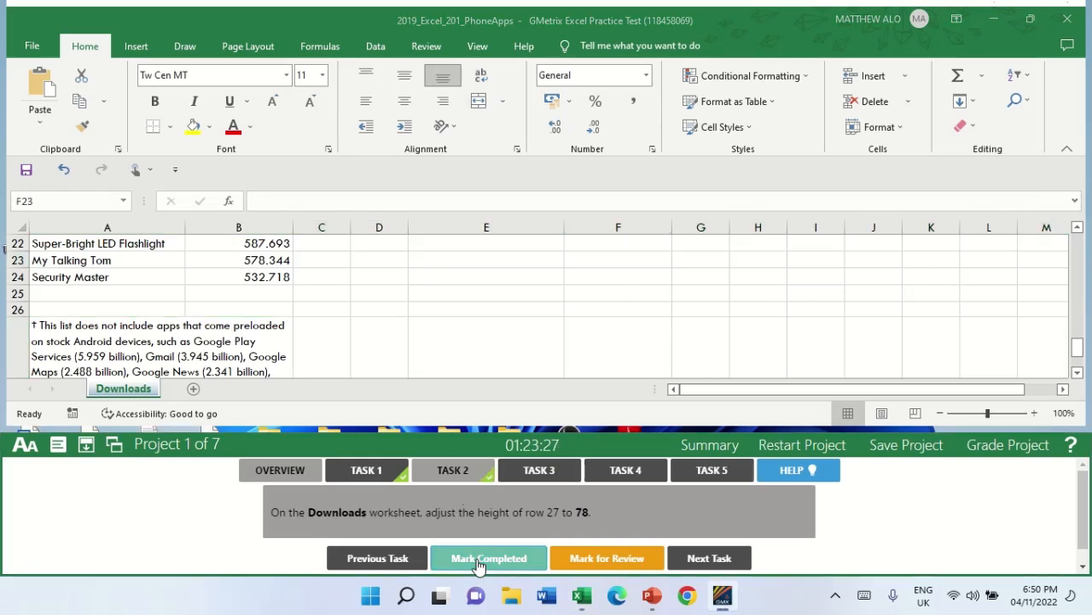
# For Task 3, apply the Light Blue, 40% - Accent2 cell style to cell A27 and mark the task completed.
pyautogui.click(540, 471)
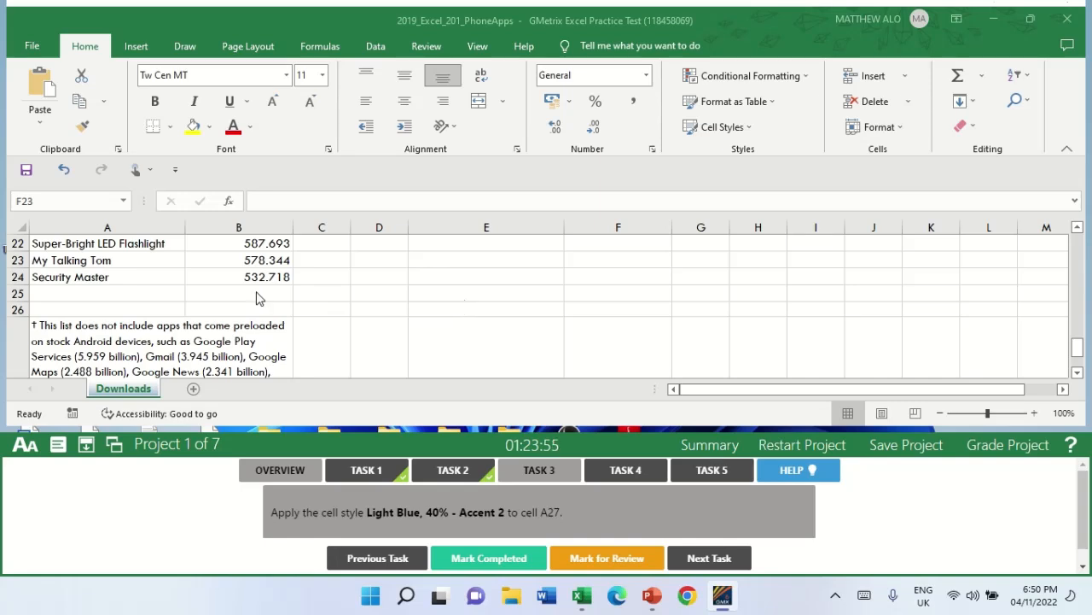
pyautogui.click(49, 202)
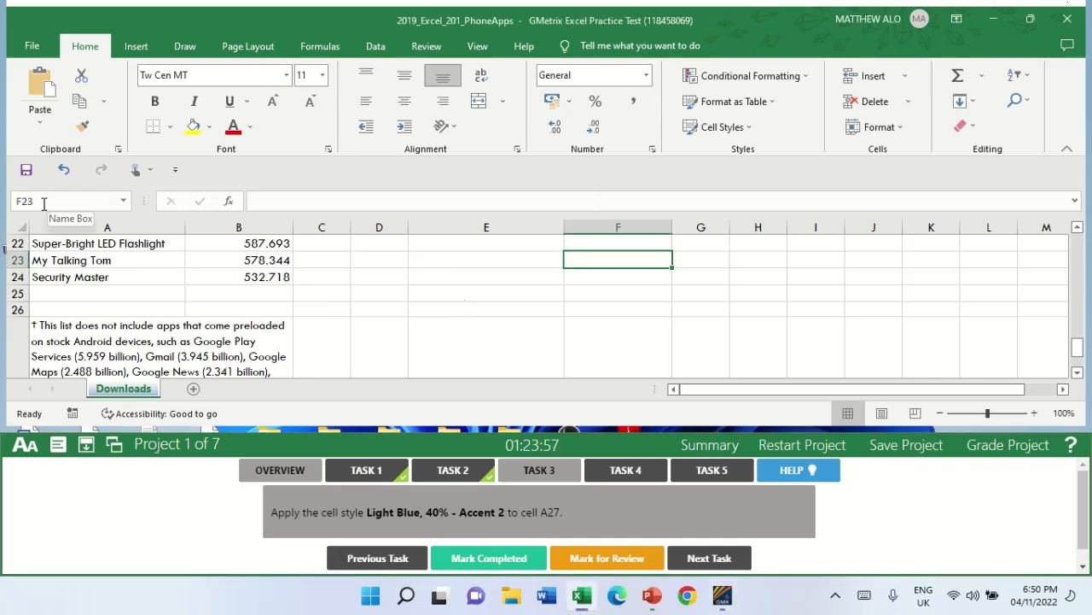
pyautogui.click(38, 203)
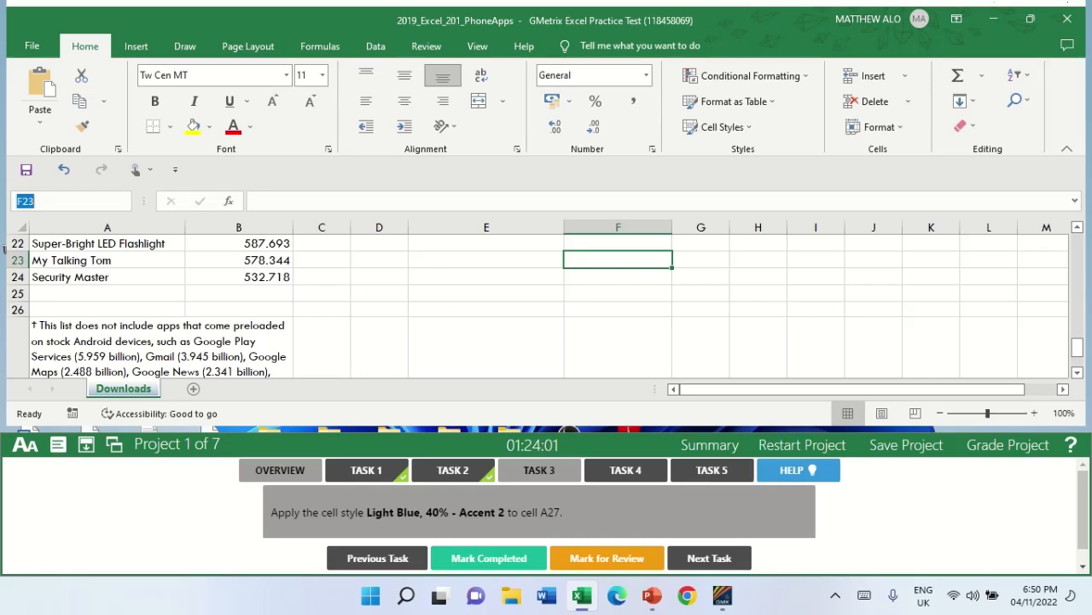
pyautogui.write('a27')
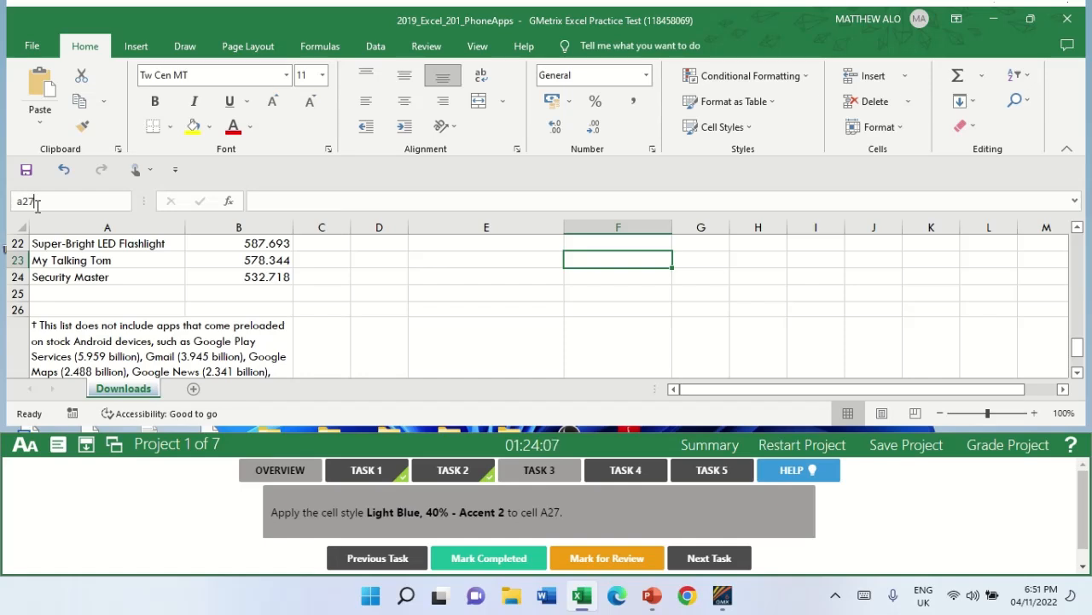
pyautogui.press('Return')
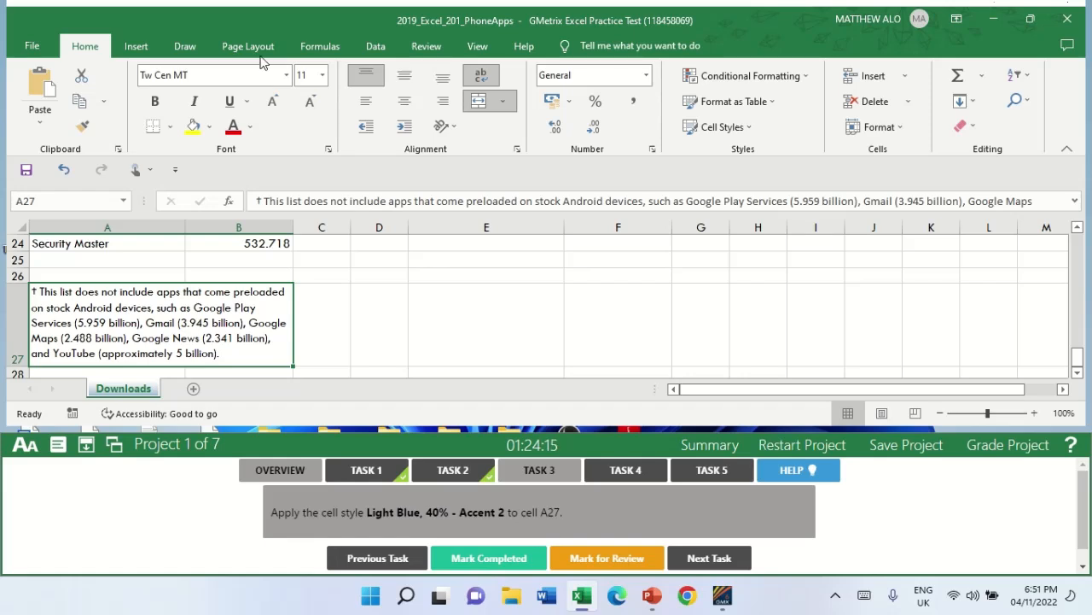
pyautogui.click(741, 132)
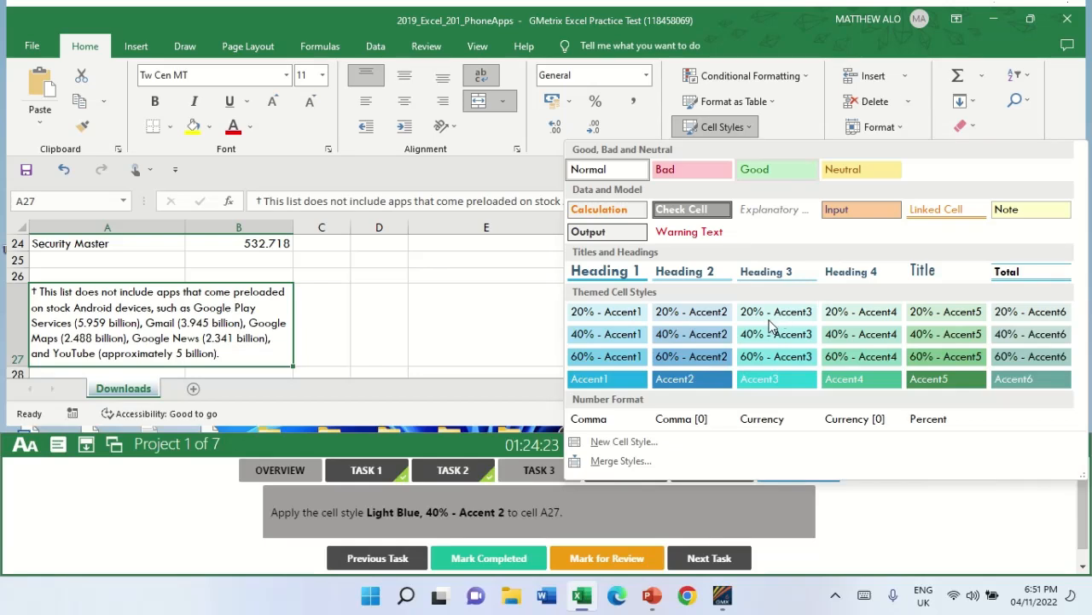
pyautogui.click(713, 342)
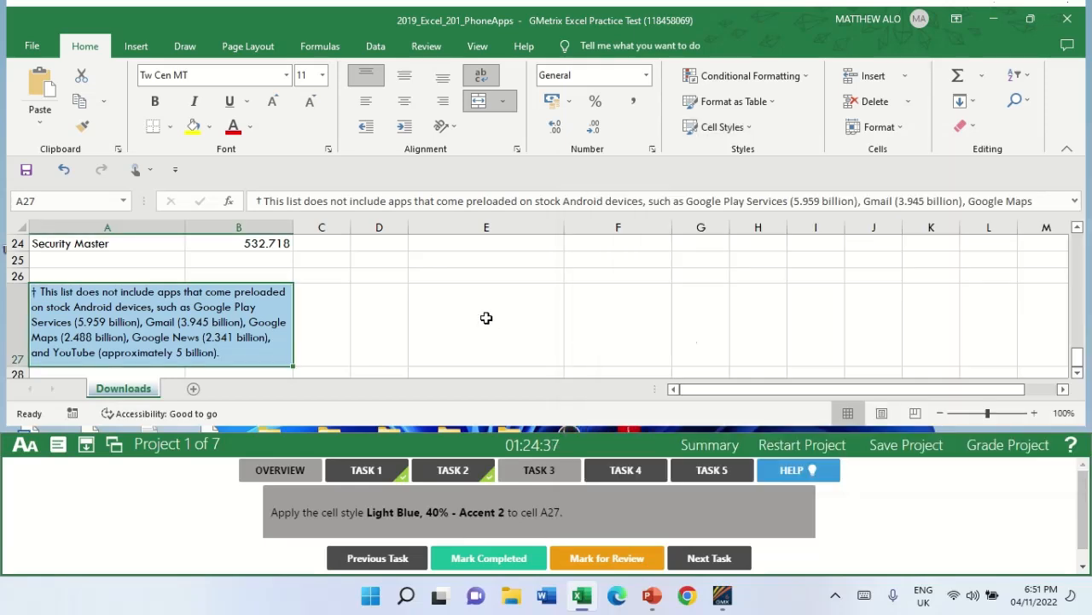
pyautogui.click(447, 309)
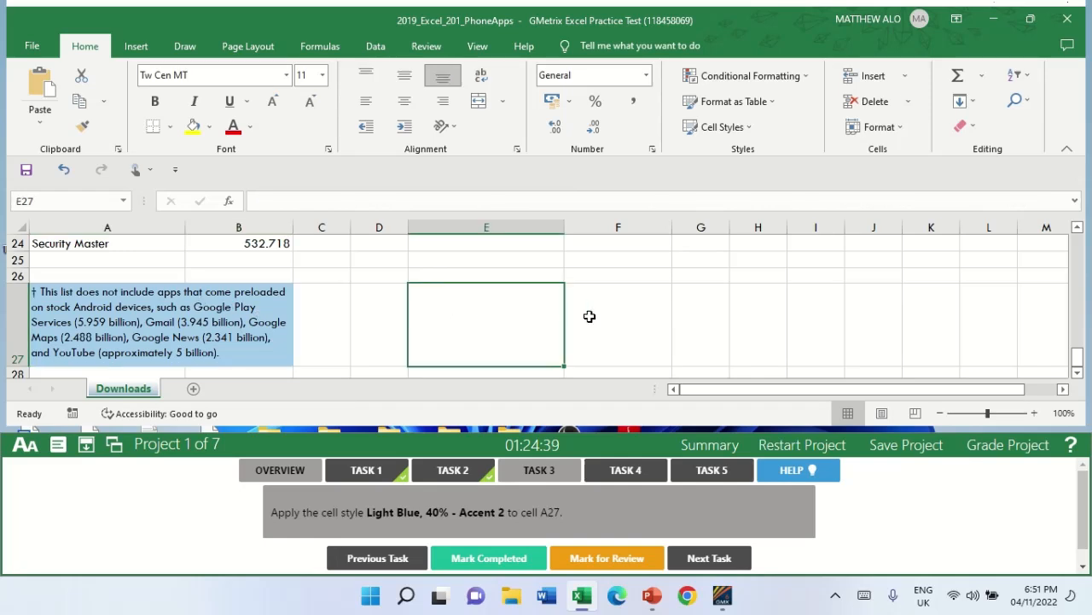
pyautogui.click(491, 559)
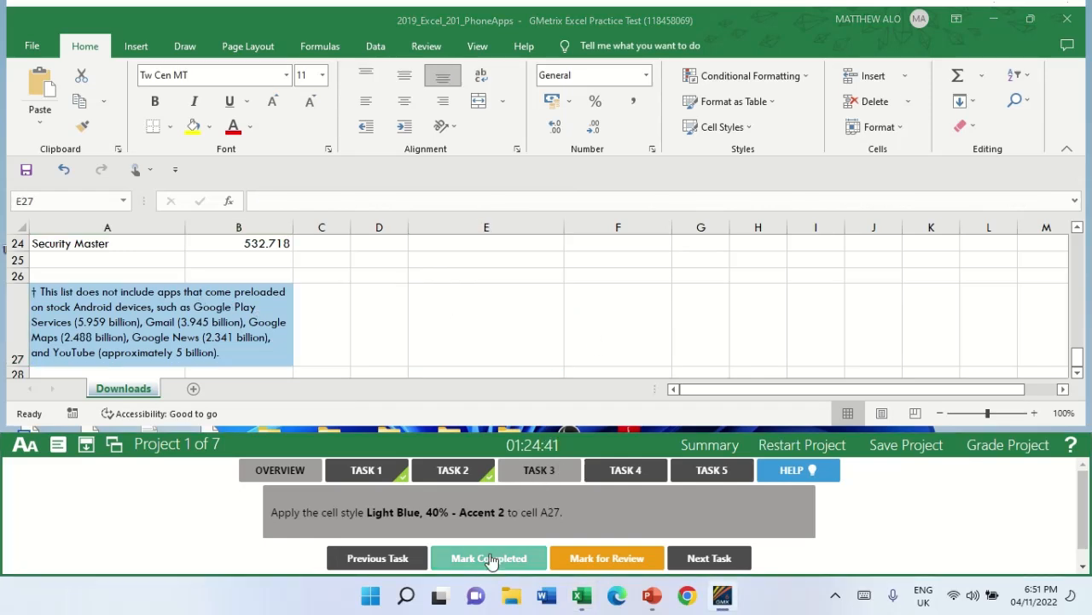
# For Task 4, create a table with headers from the cell range A3:B24.
pyautogui.click(624, 472)
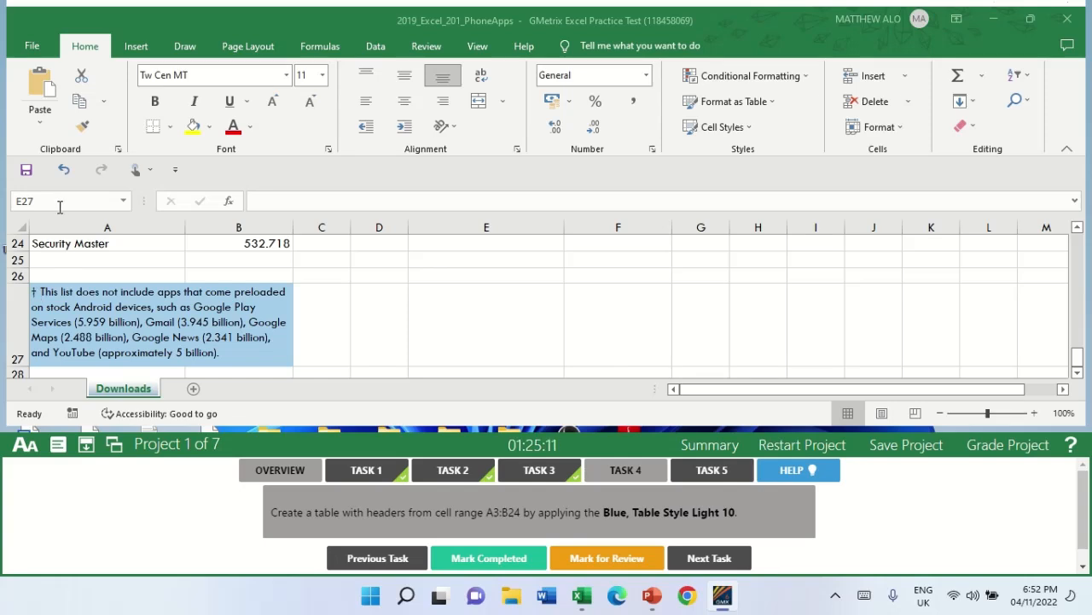
pyautogui.press('Return')
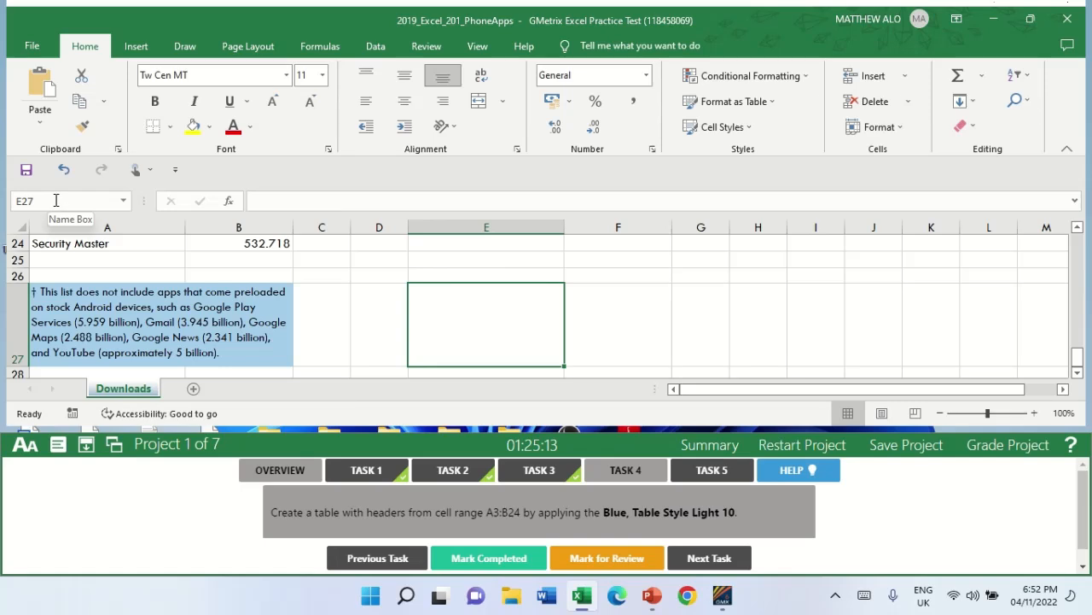
pyautogui.click(55, 199)
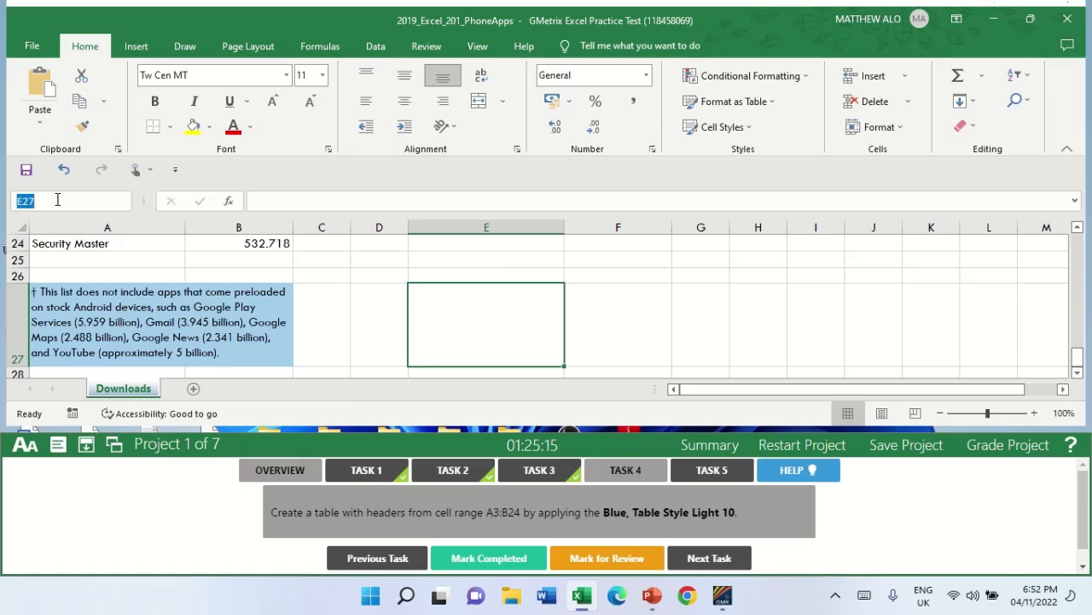
pyautogui.write('A3:B24')
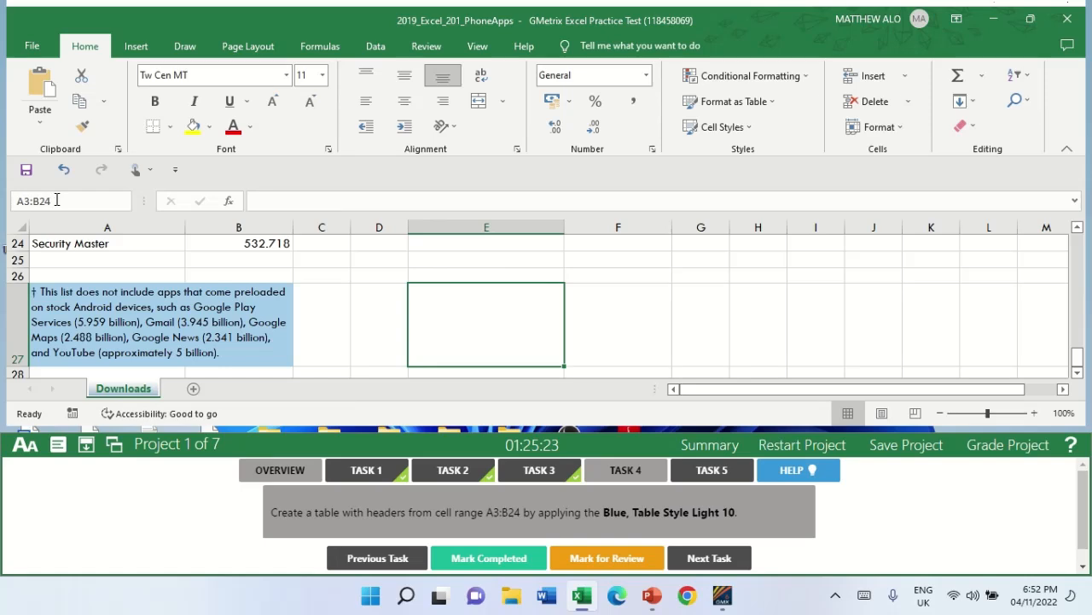
pyautogui.press('Return')
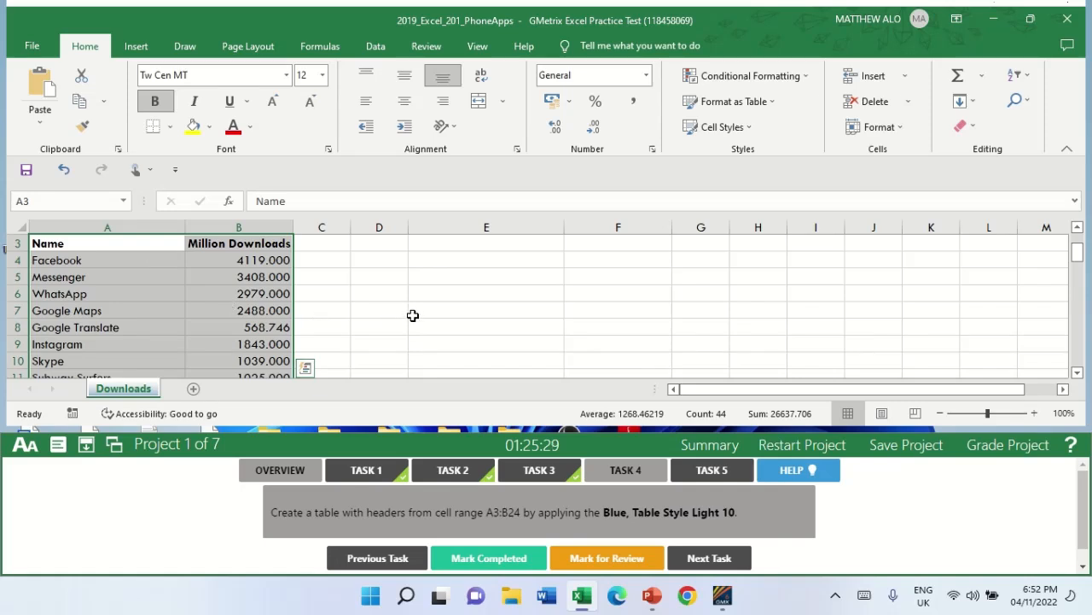
pyautogui.click(135, 49)
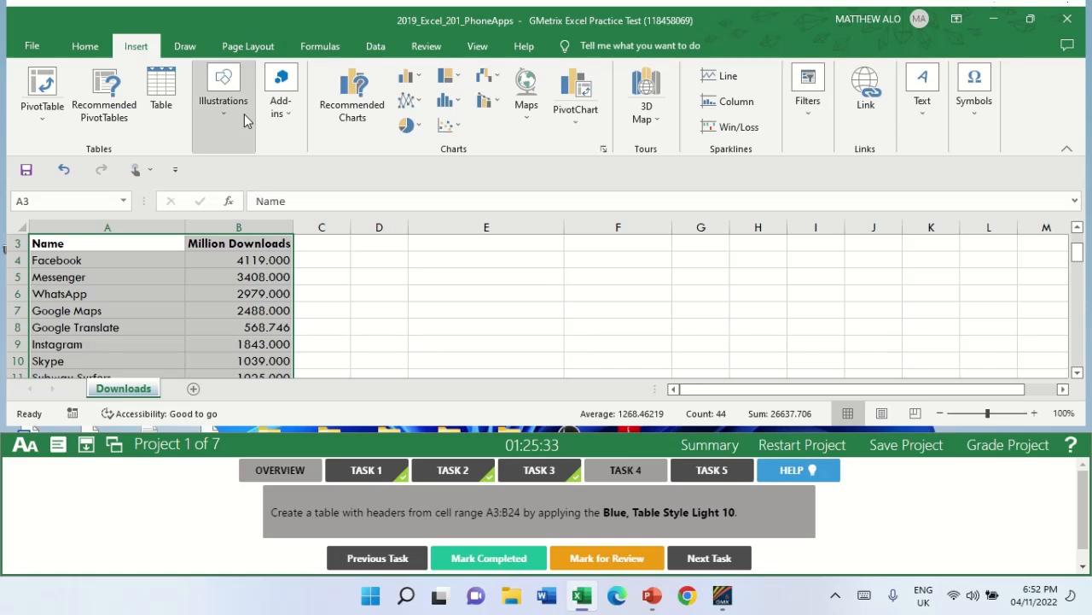
pyautogui.click(162, 103)
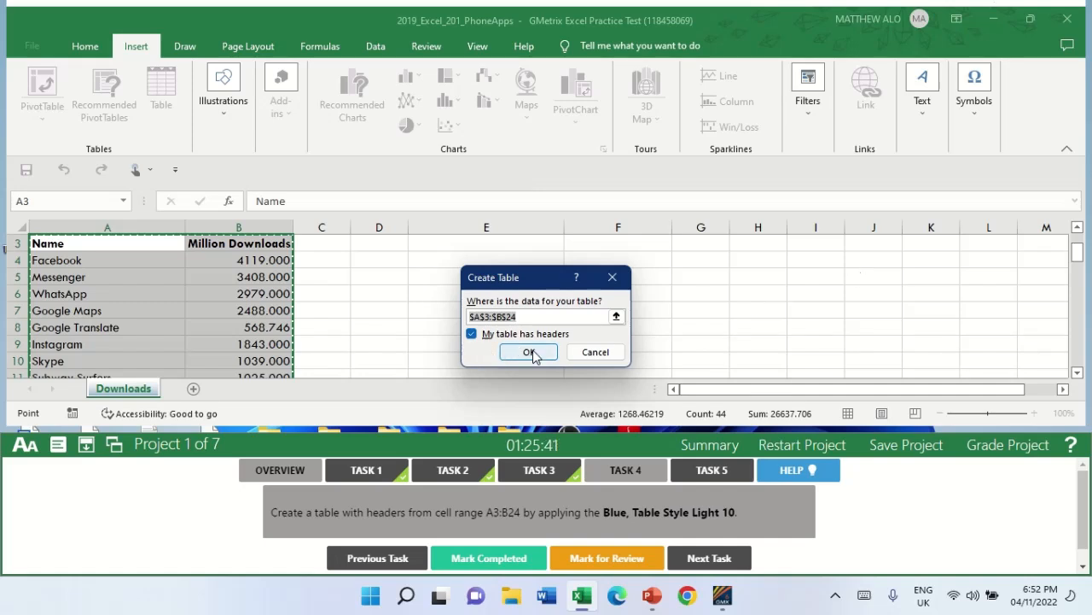
pyautogui.click(528, 353)
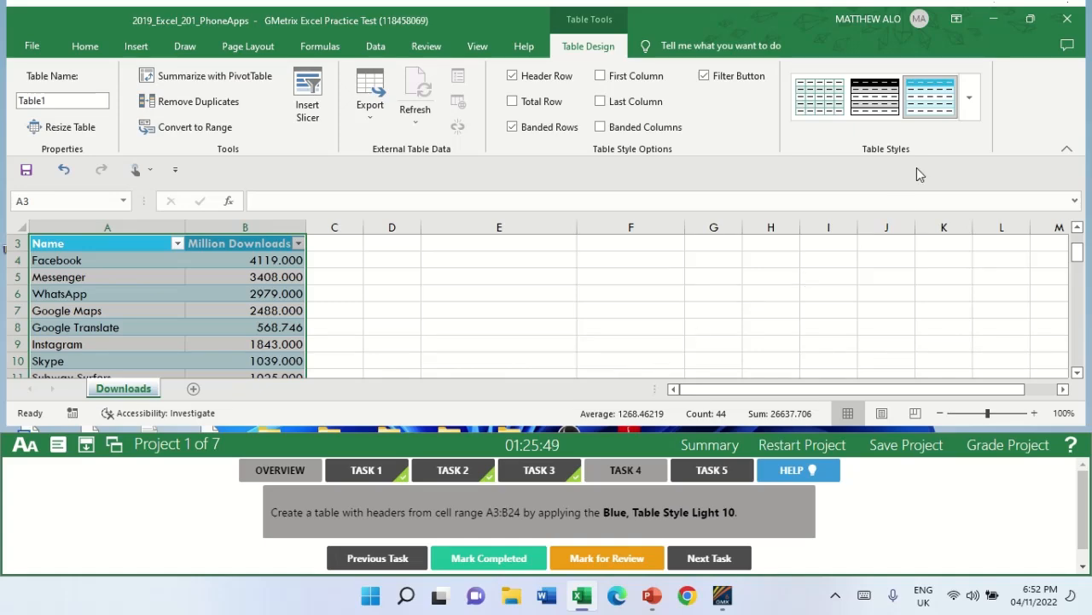
# Apply Blue, Table Style Light 10 to the app downloads table and mark Task 4 completed.
pyautogui.click(970, 102)
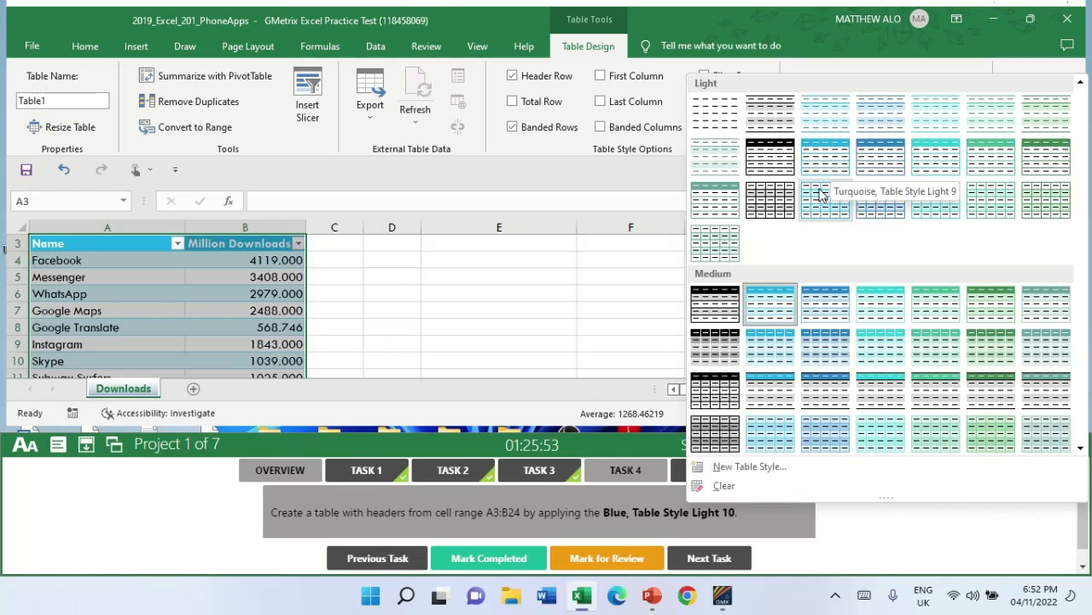
pyautogui.click(879, 169)
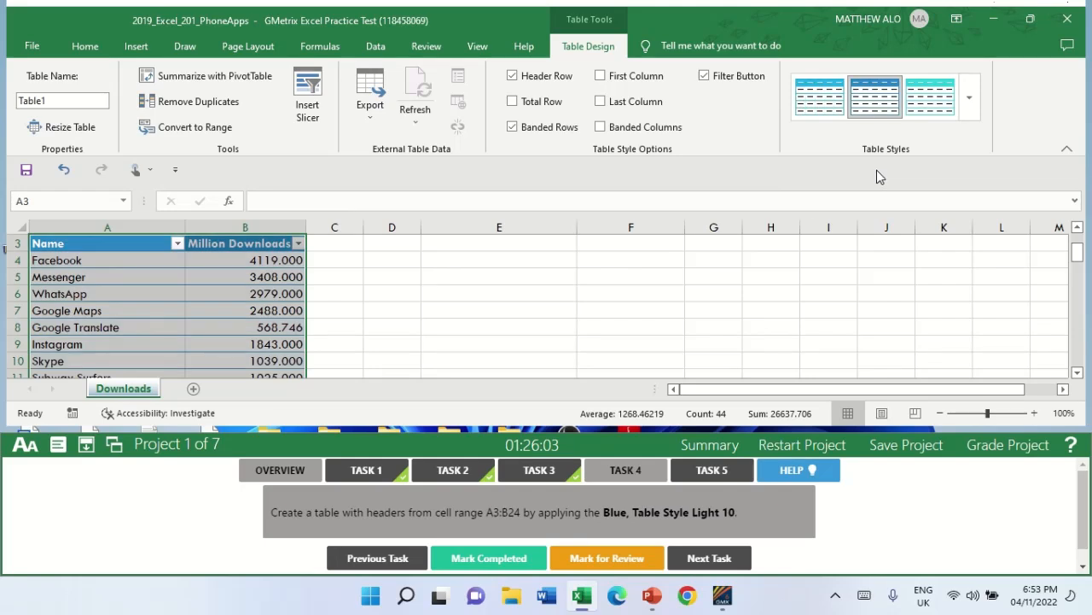
pyautogui.click(449, 316)
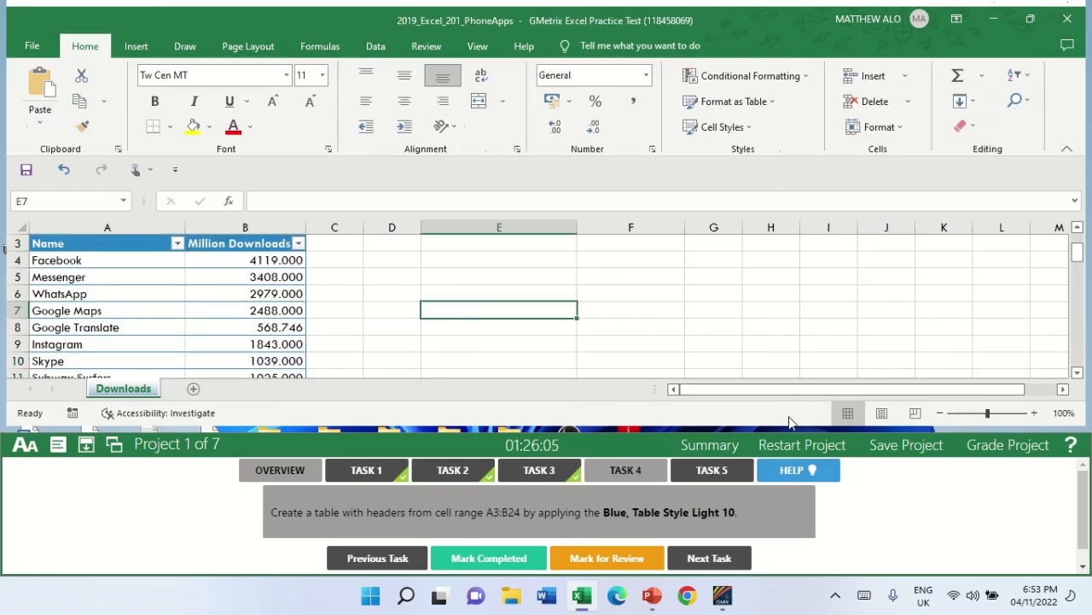
pyautogui.click(478, 563)
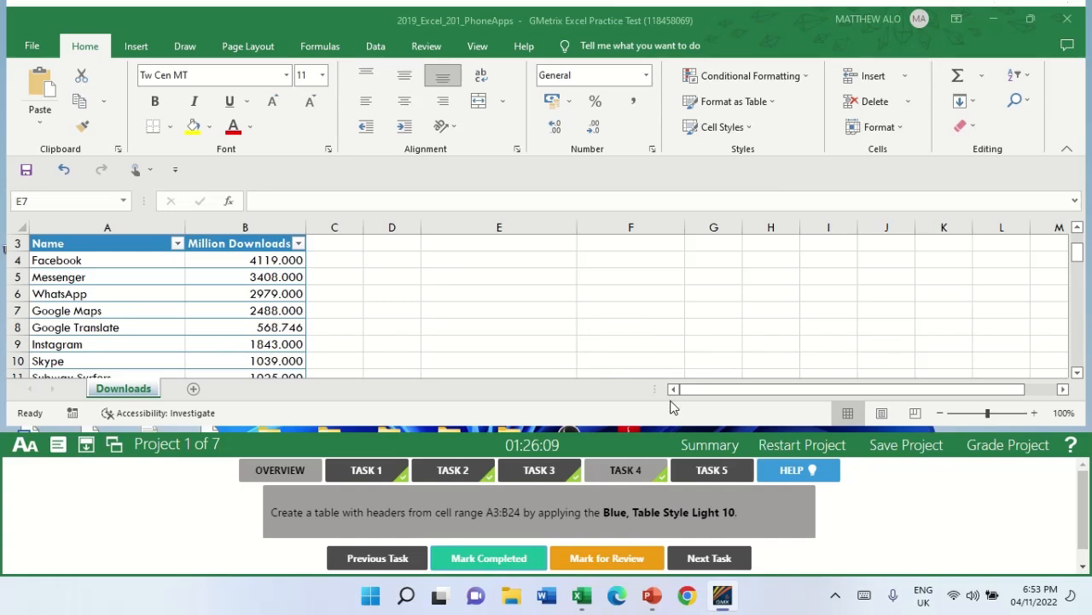
# For Task 5, insert a footer on the Downloads worksheet with the current date in the right section.
pyautogui.click(714, 471)
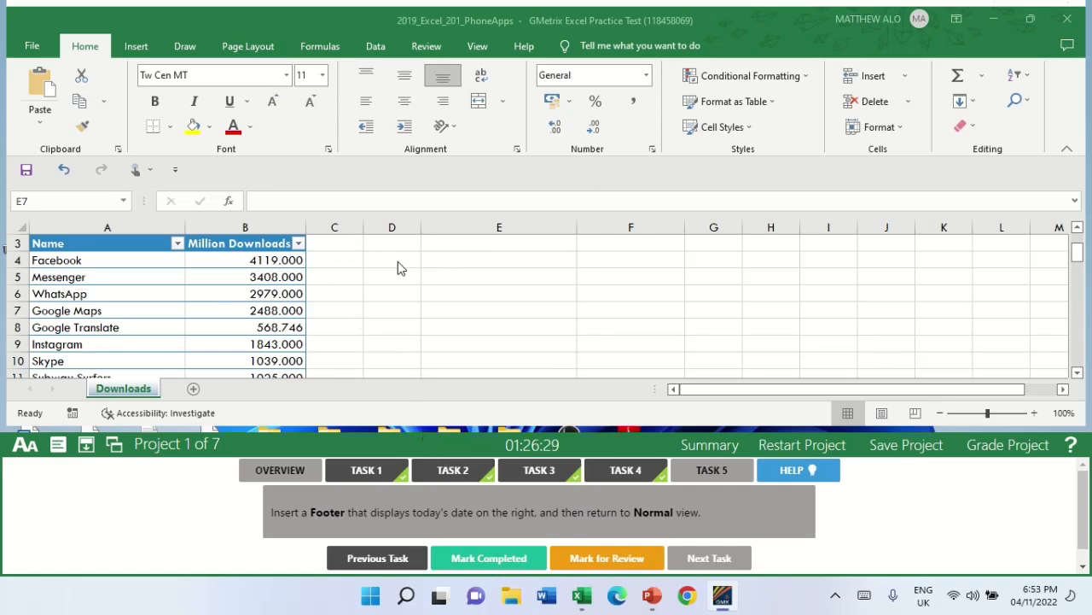
pyautogui.click(137, 53)
pyautogui.click(136, 49)
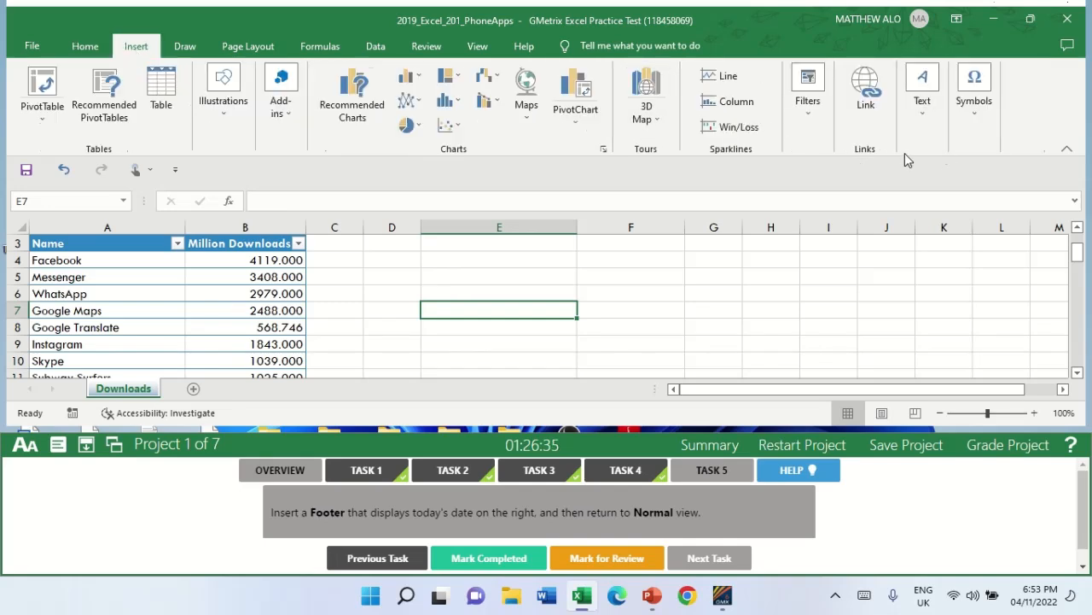
pyautogui.click(923, 101)
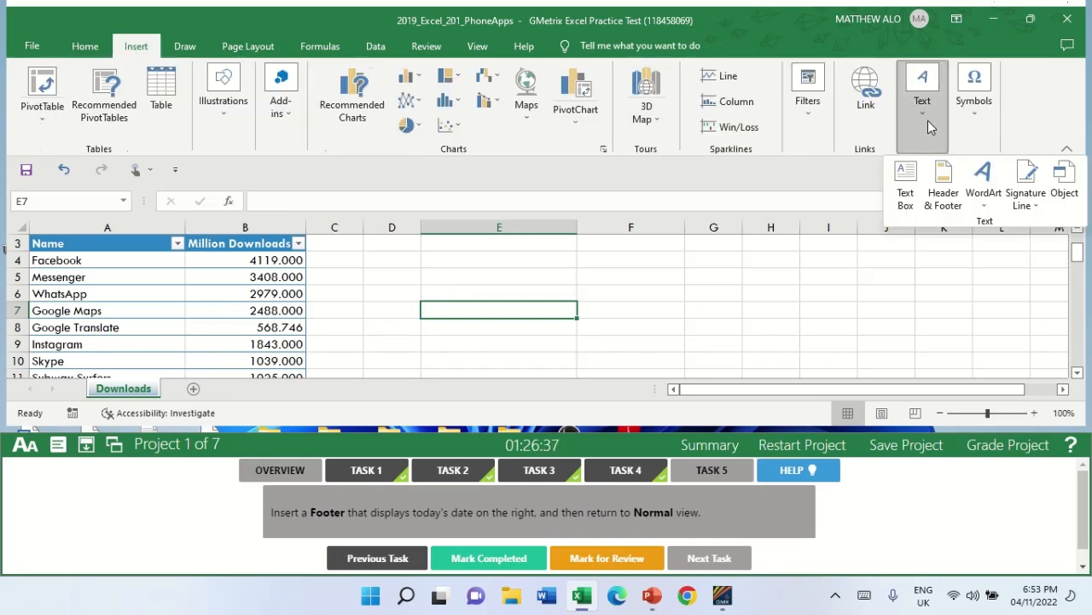
pyautogui.click(944, 193)
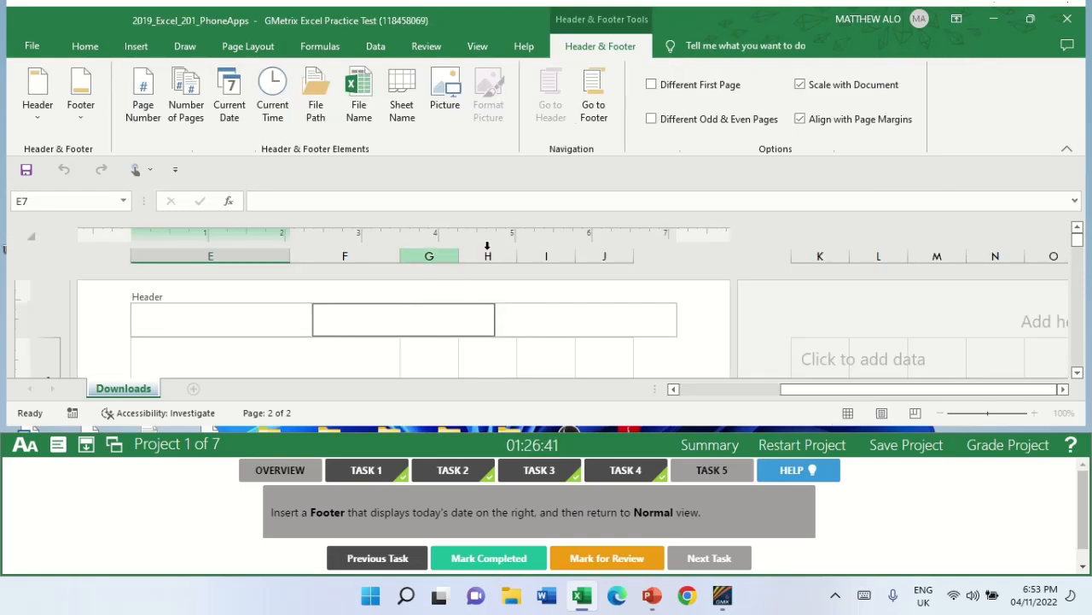
pyautogui.click(599, 111)
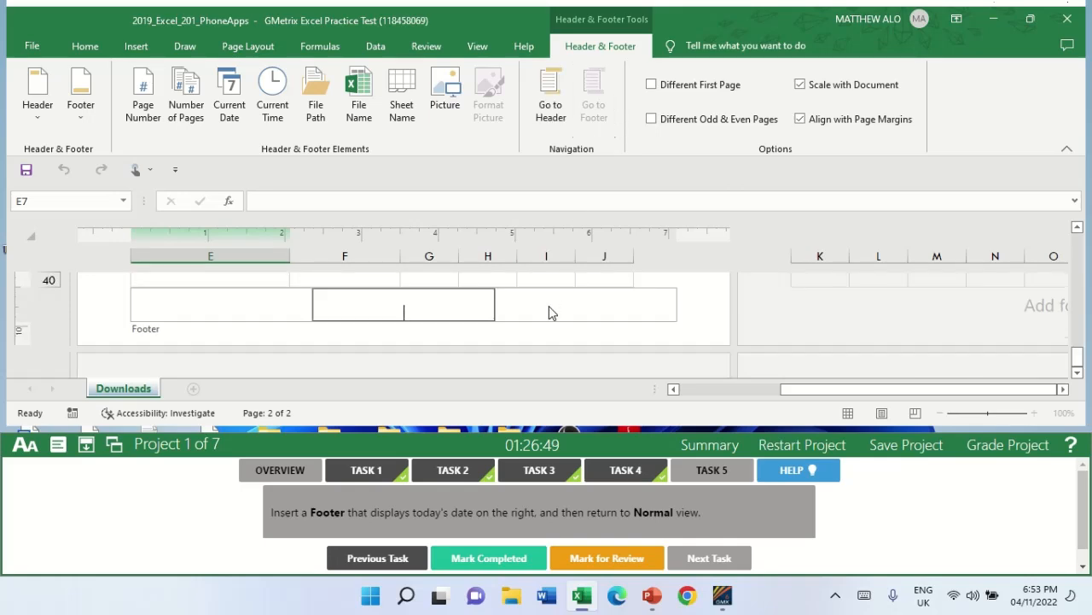
pyautogui.click(550, 306)
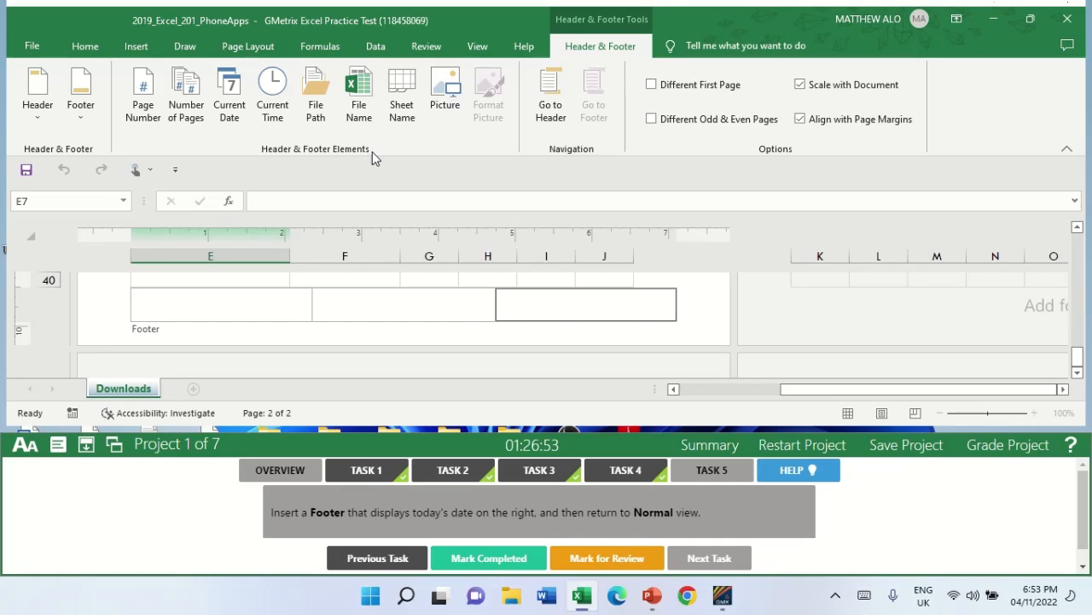
pyautogui.click(233, 116)
# Leave footer editing and return the Downloads worksheet to Normal view.
pyautogui.click(478, 46)
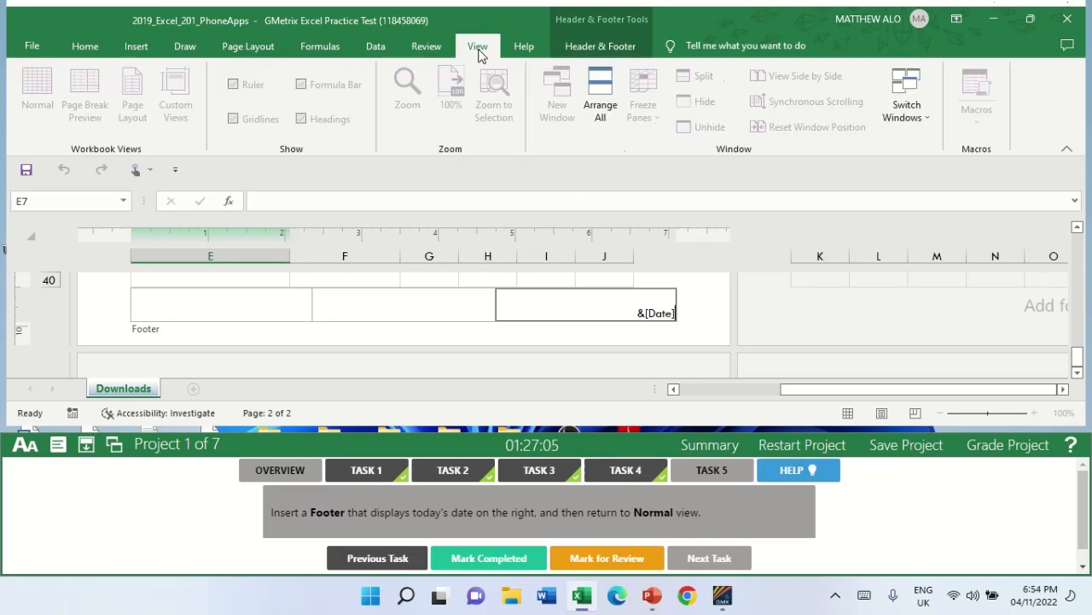
pyautogui.click(435, 280)
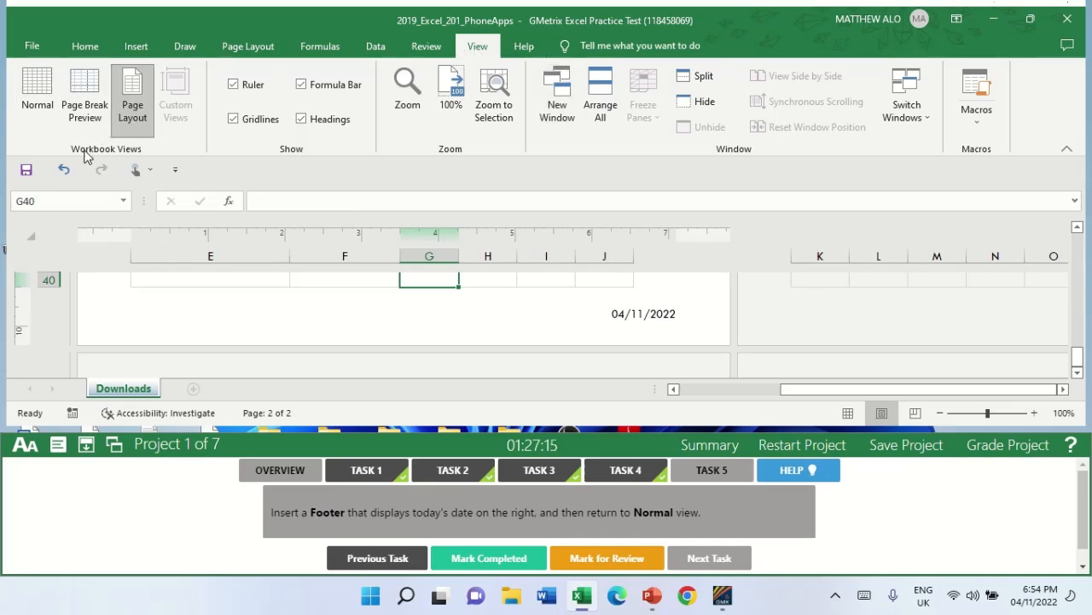
pyautogui.click(37, 98)
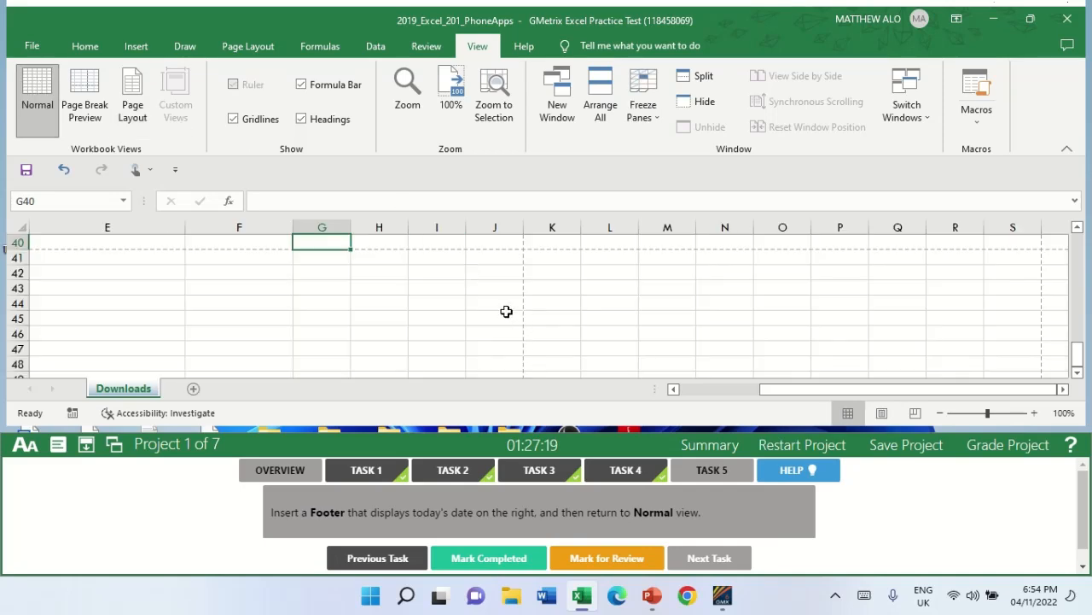
pyautogui.click(384, 298)
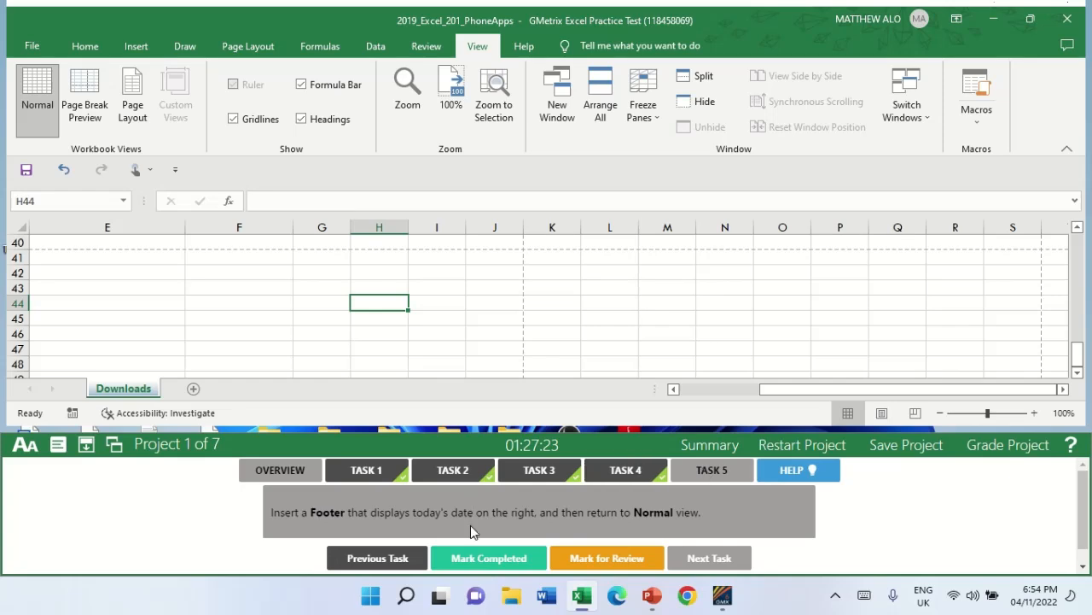
# Mark Task 5 completed, then grade Project 1 and continue to the next project.
pyautogui.click(480, 559)
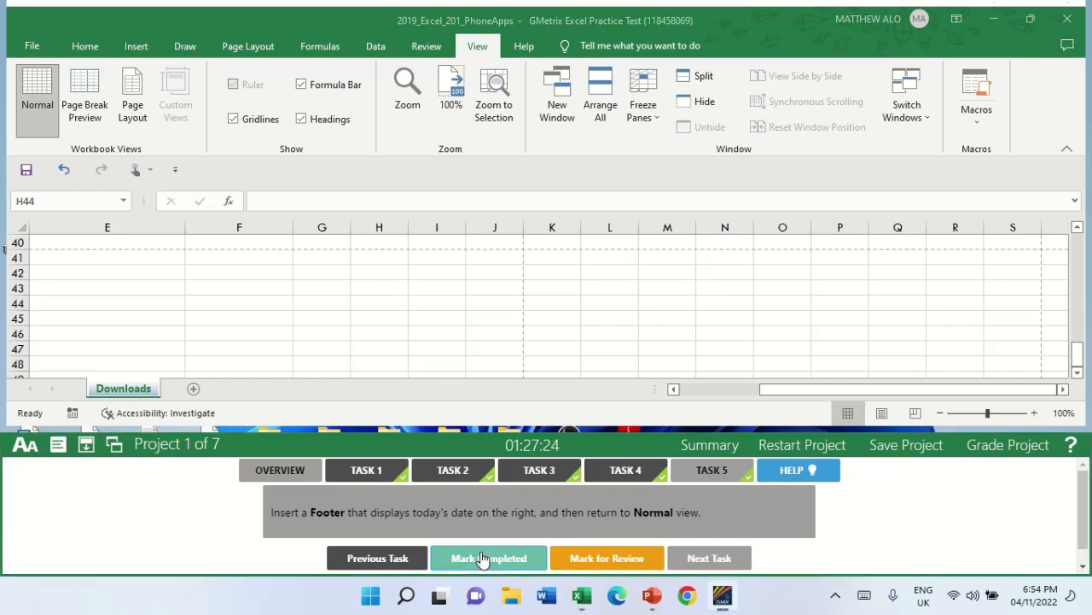
pyautogui.click(989, 451)
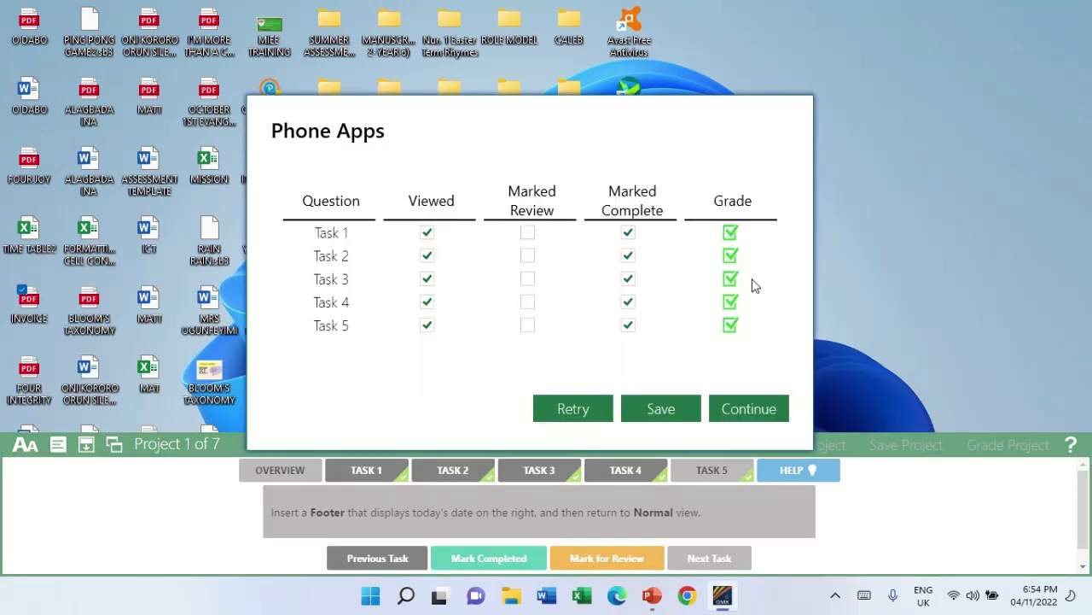
pyautogui.click(735, 414)
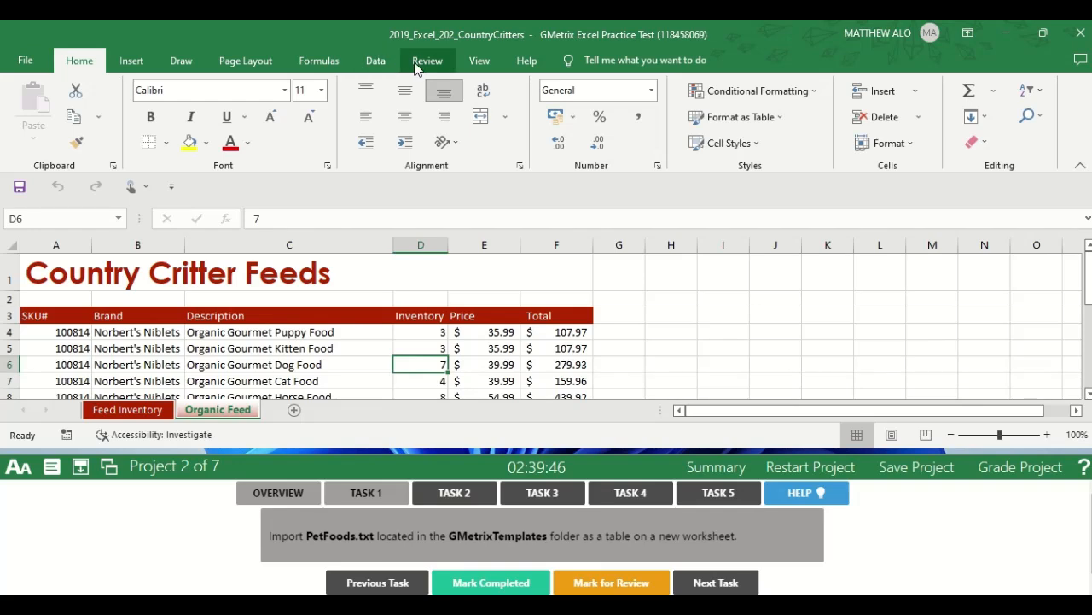
# For Task 1 of Project 2, start a text file import of PetFoods.txt from the GMetrixTemplates folder.
pyautogui.click(381, 65)
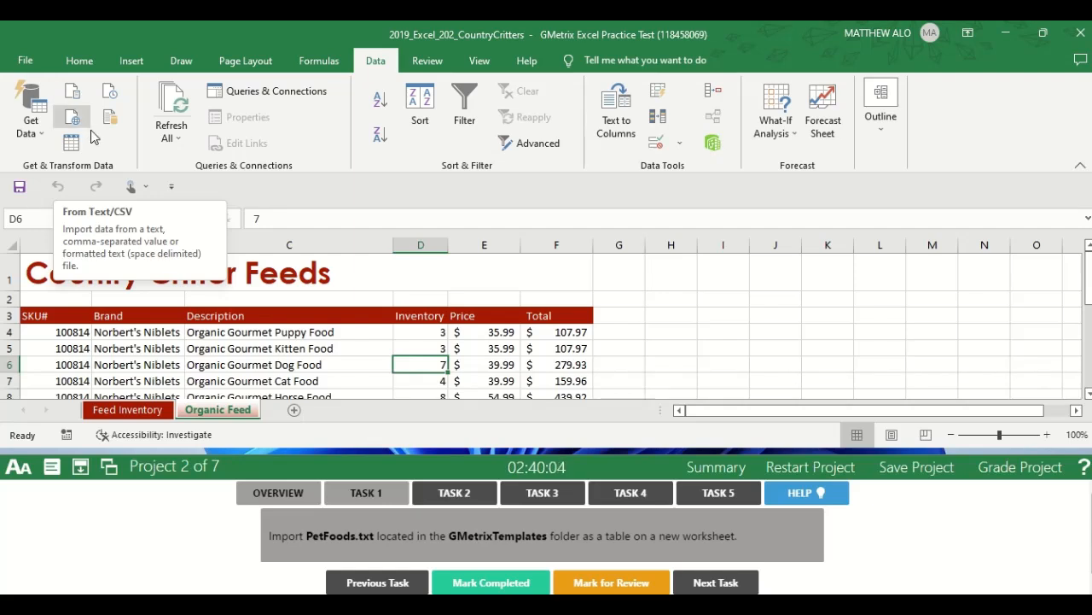
pyautogui.click(75, 89)
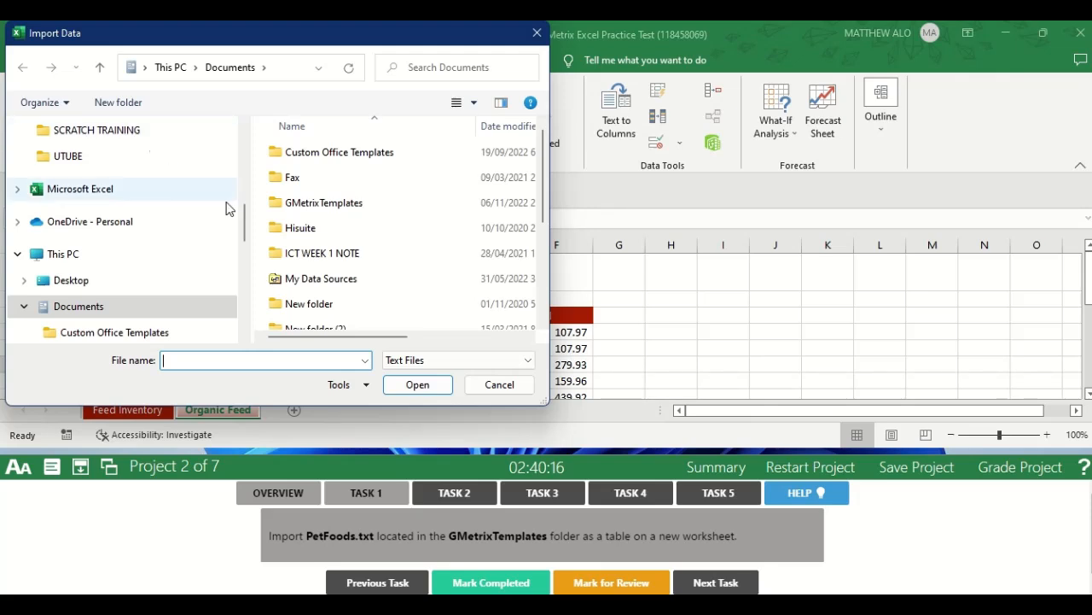
pyautogui.doubleClick(329, 204)
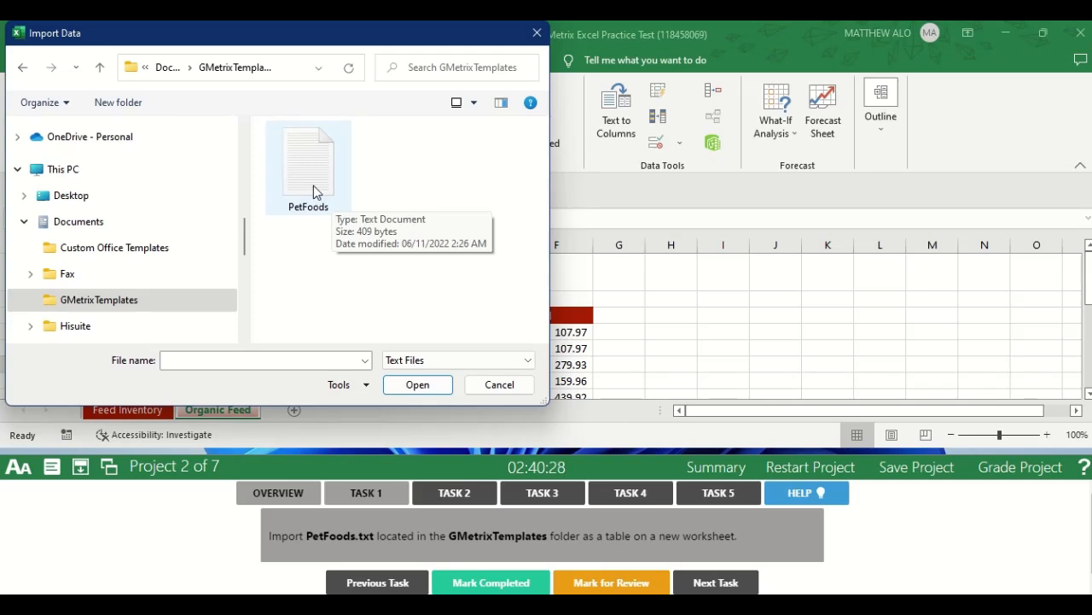
pyautogui.click(314, 185)
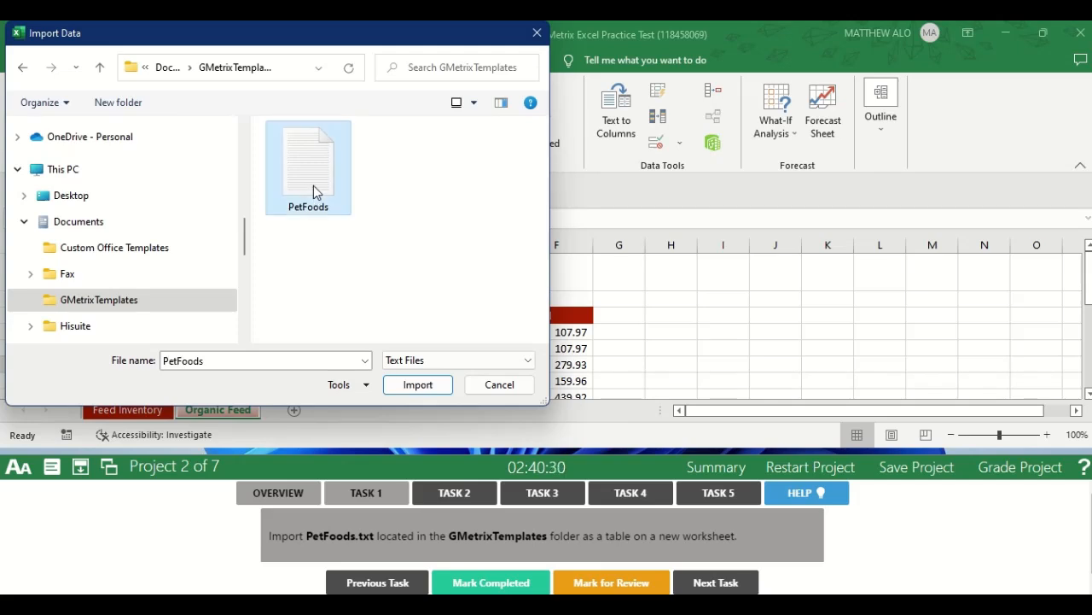
pyautogui.click(417, 385)
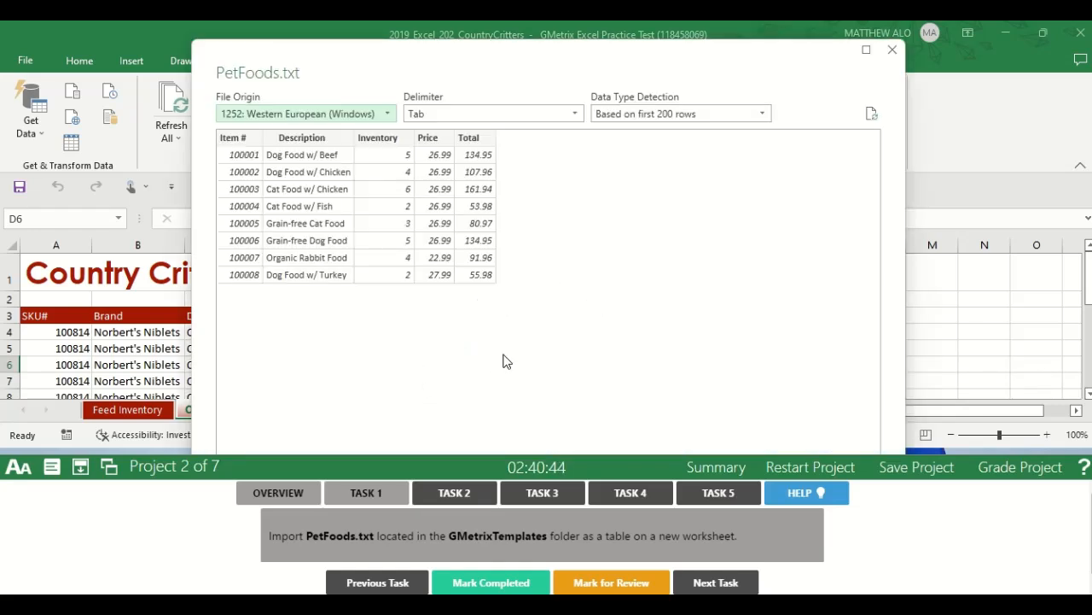
# Load the PetFoods.txt data as a table on a new worksheet and mark Task 1 completed.
pyautogui.click(81, 467)
pyautogui.click(133, 479)
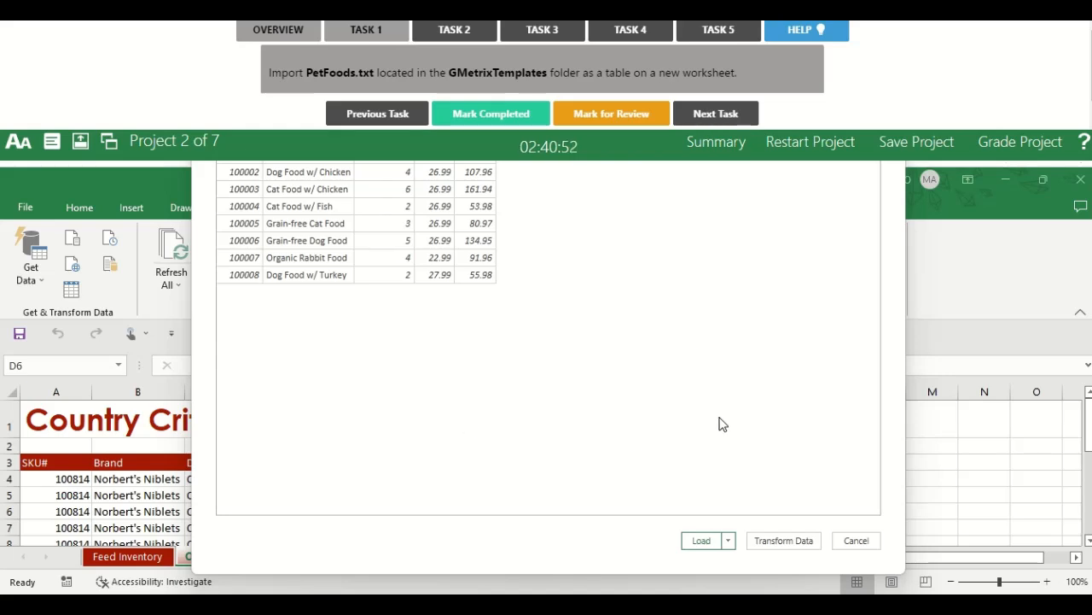
pyautogui.click(729, 542)
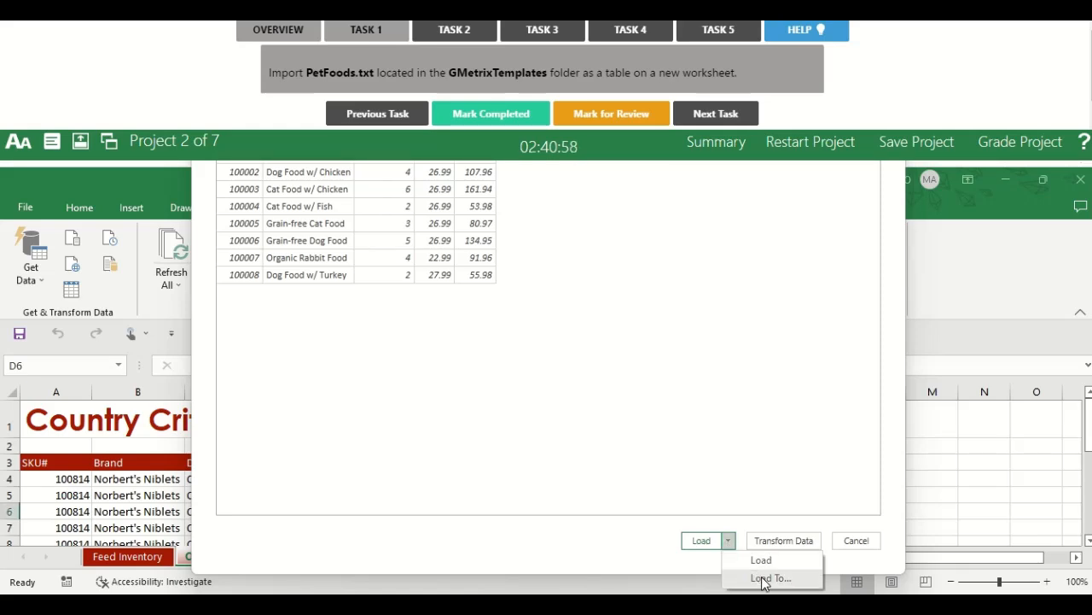
pyautogui.click(764, 579)
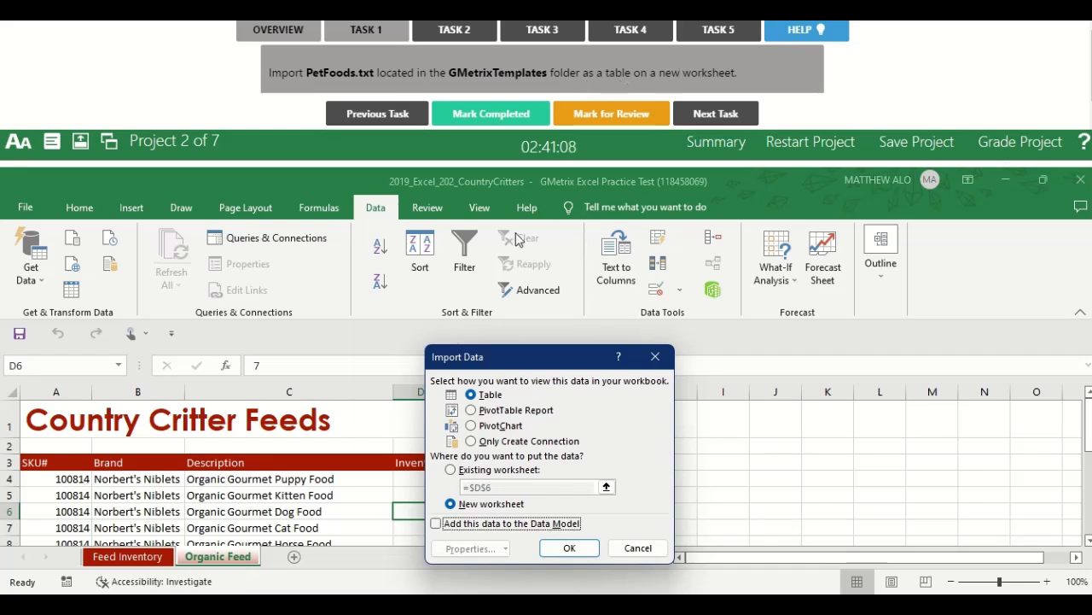
pyautogui.click(489, 398)
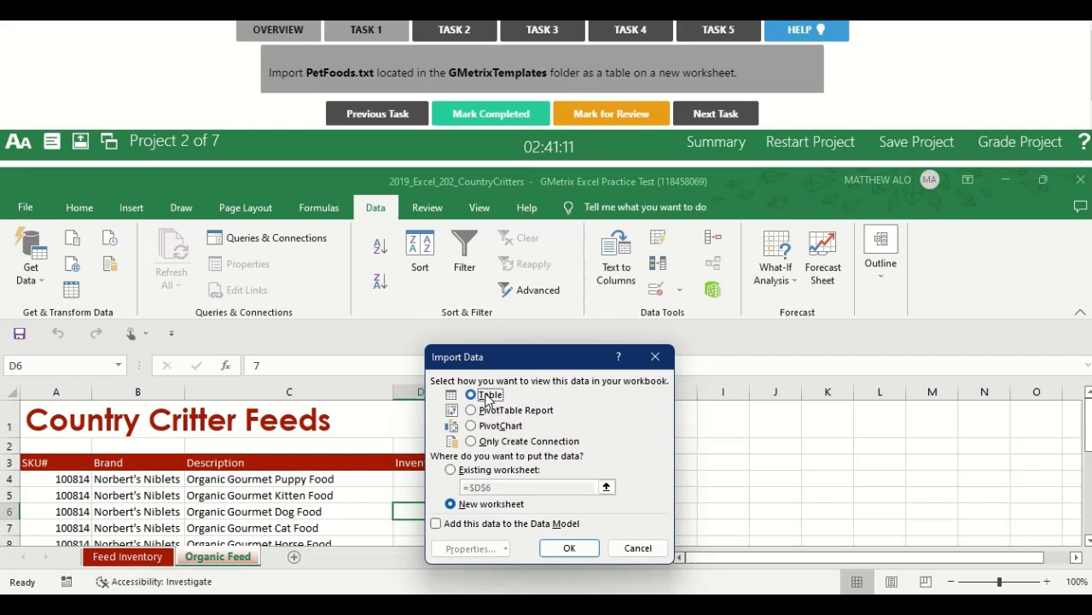
pyautogui.click(475, 506)
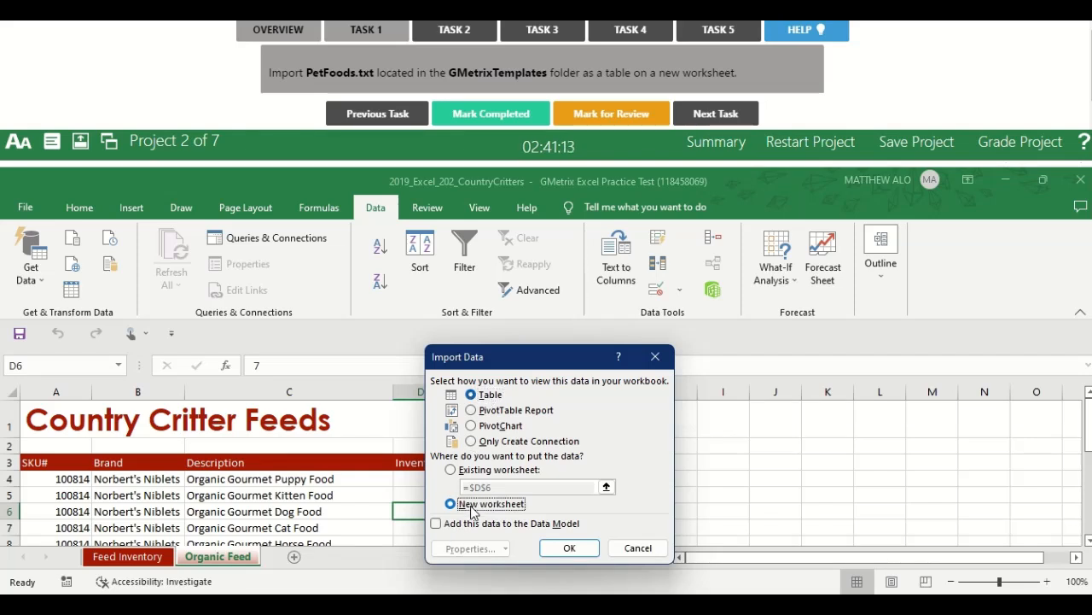
pyautogui.click(569, 549)
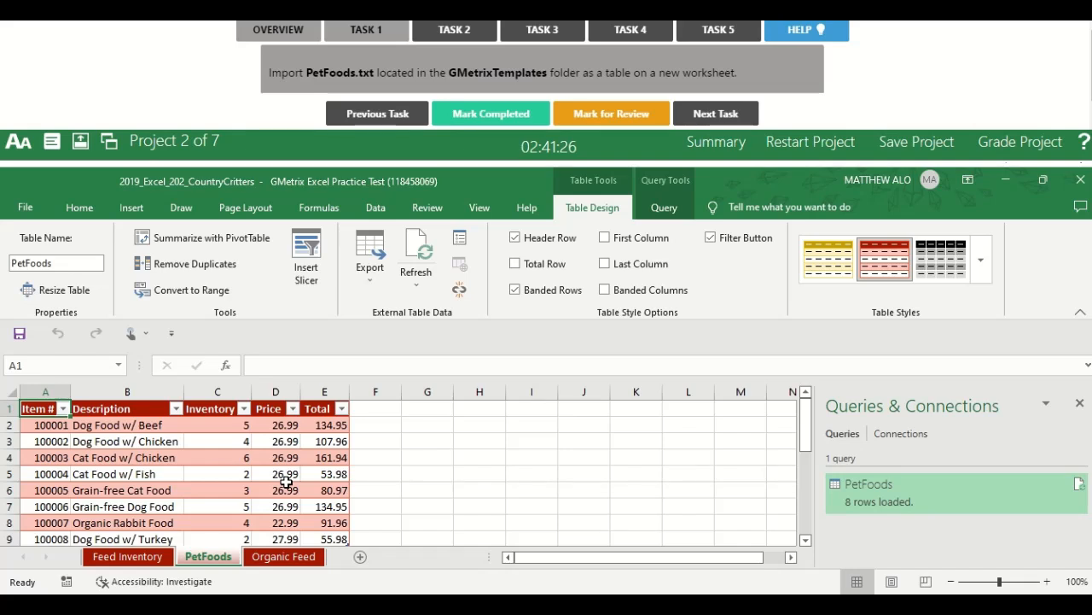
pyautogui.click(497, 114)
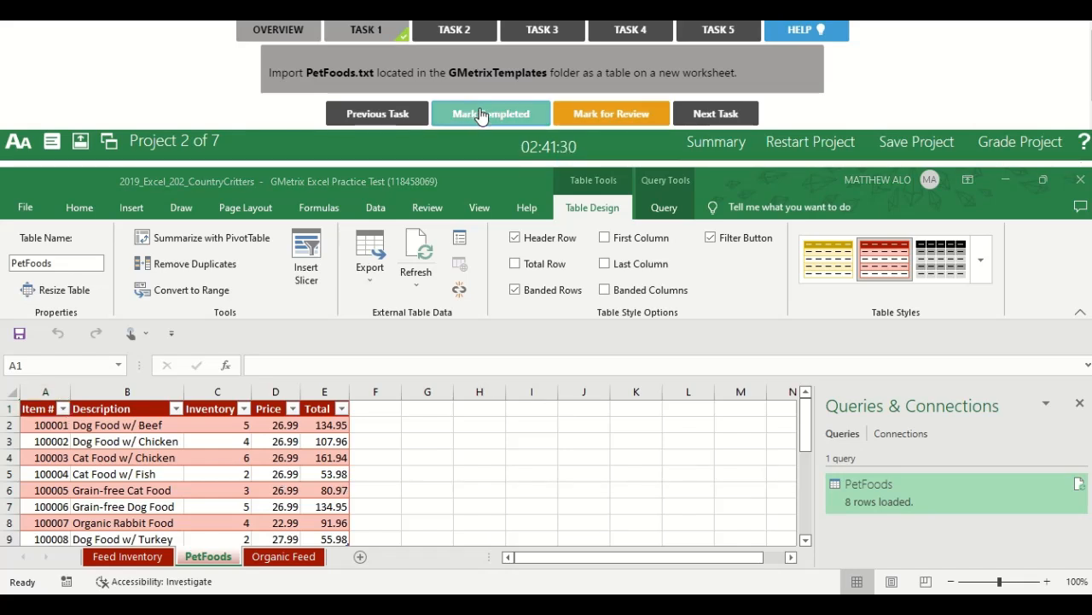
# Open the Task 2 instructions and dock the GMetrix task window below the workbook.
pyautogui.click(457, 30)
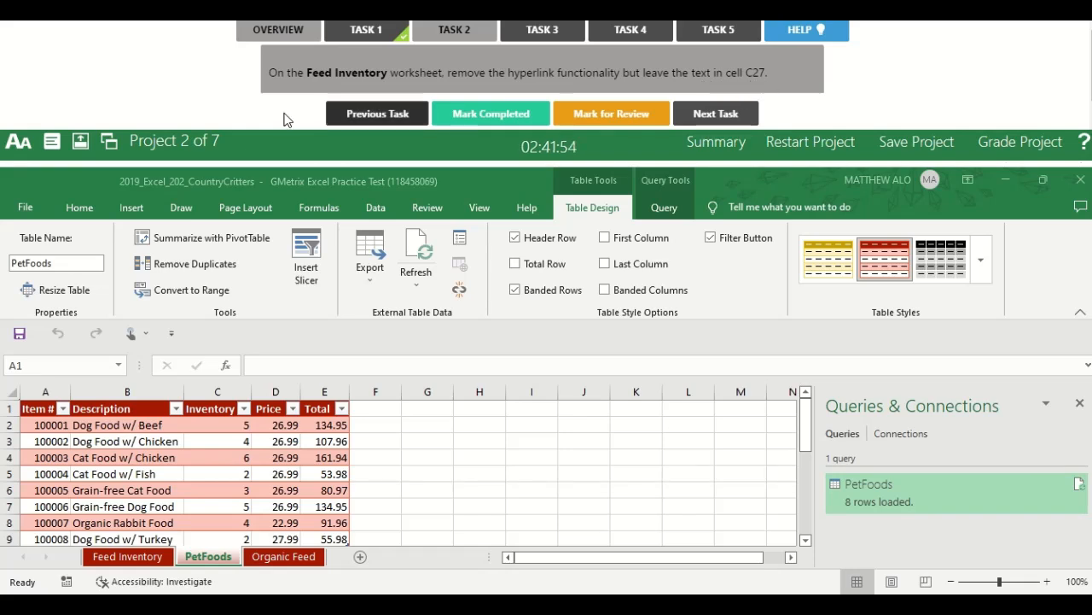
pyautogui.click(85, 145)
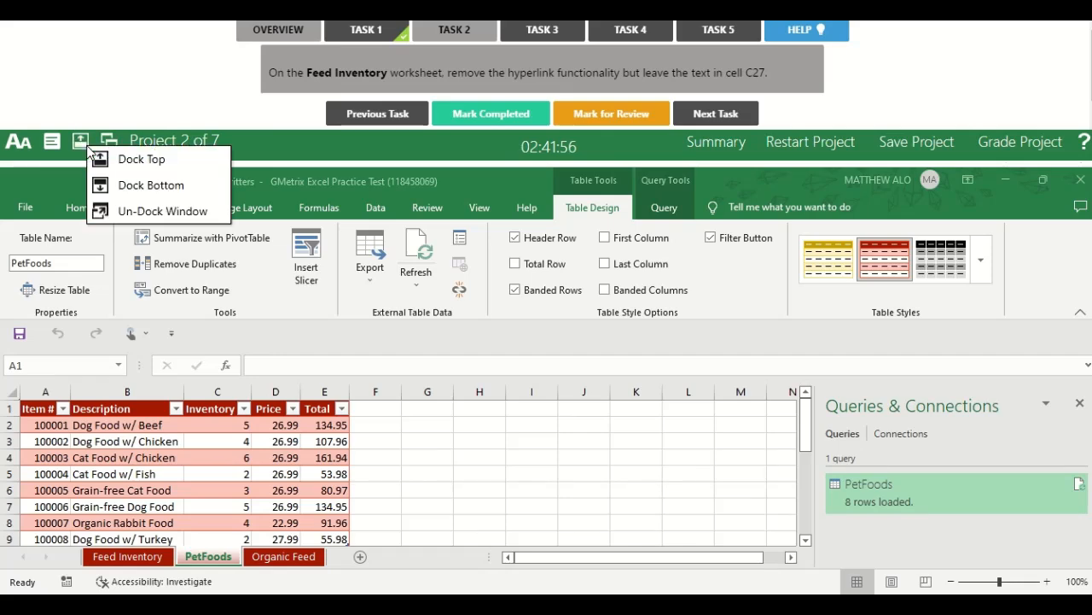
pyautogui.click(158, 197)
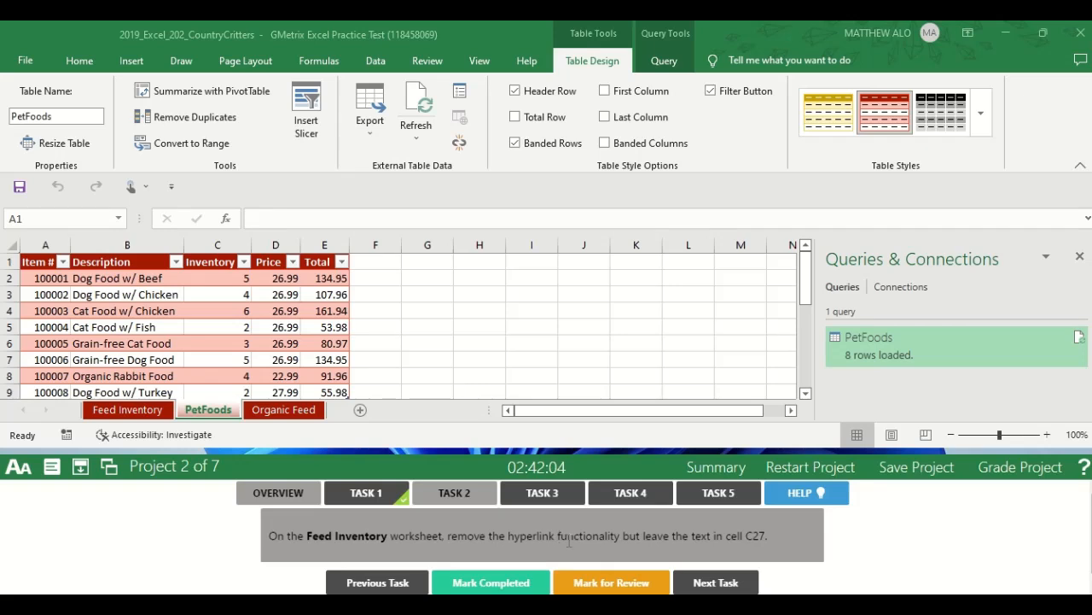
# Go to cell C27 on the PetFoods worksheet.
pyautogui.click(48, 214)
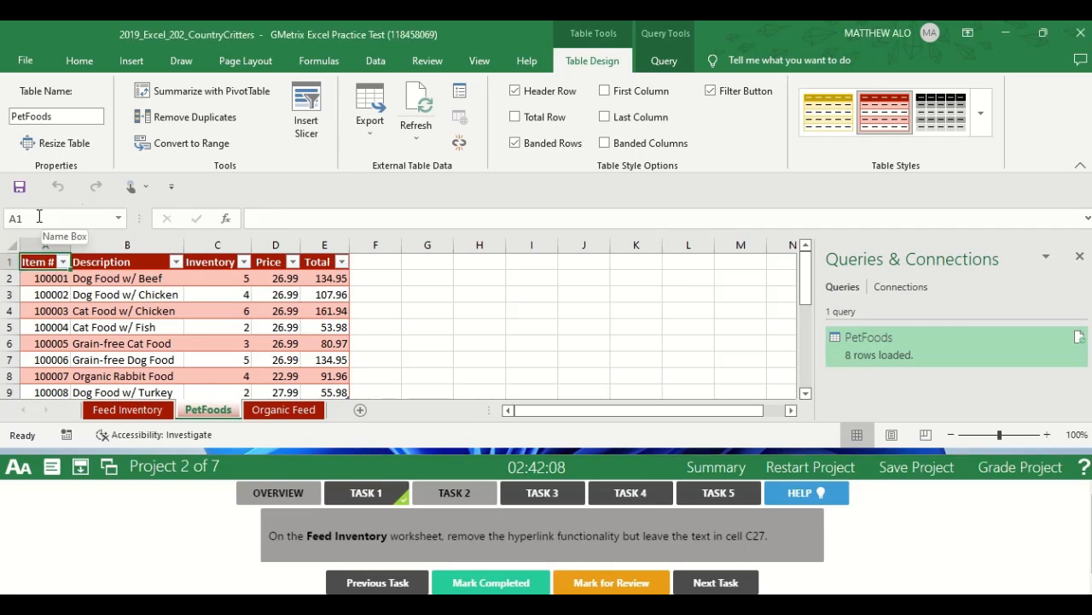
pyautogui.click(39, 217)
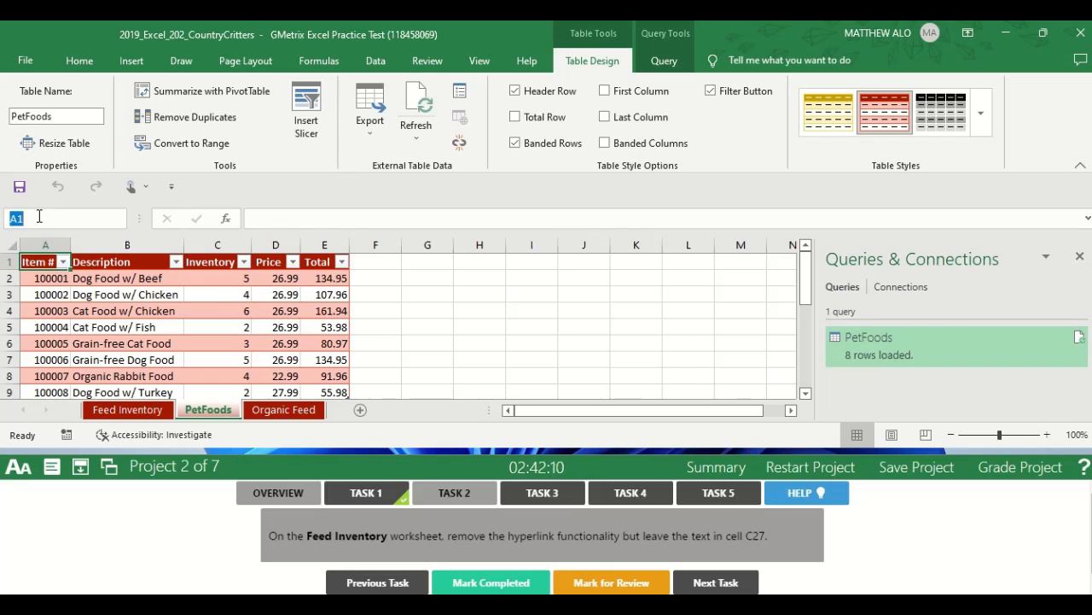
pyautogui.write('C27')
pyautogui.press('Return')
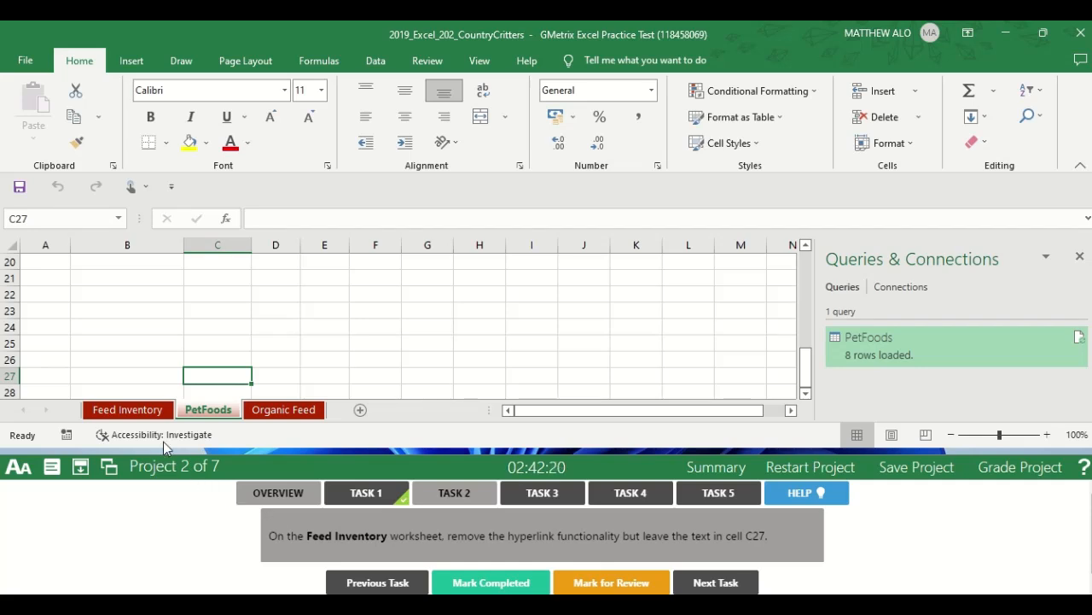
# On the Feed Inventory worksheet, remove the hyperlink from cell C27 but keep its text, and mark Task 2 completed.
pyautogui.click(142, 413)
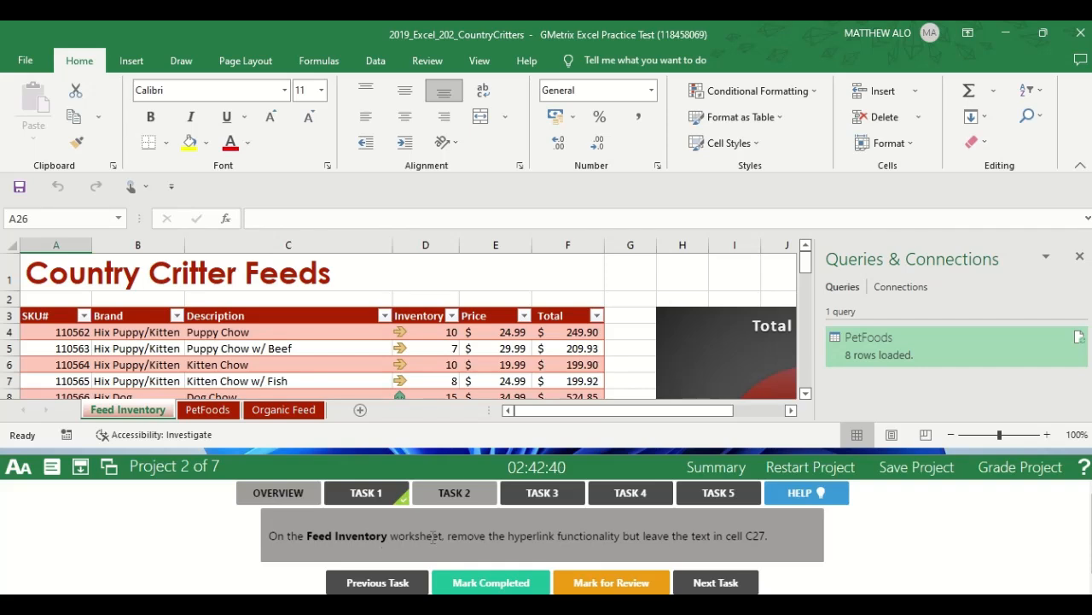
pyautogui.click(33, 218)
pyautogui.write('A27')
pyautogui.click(18, 219)
pyautogui.write('C27')
pyautogui.press('Return')
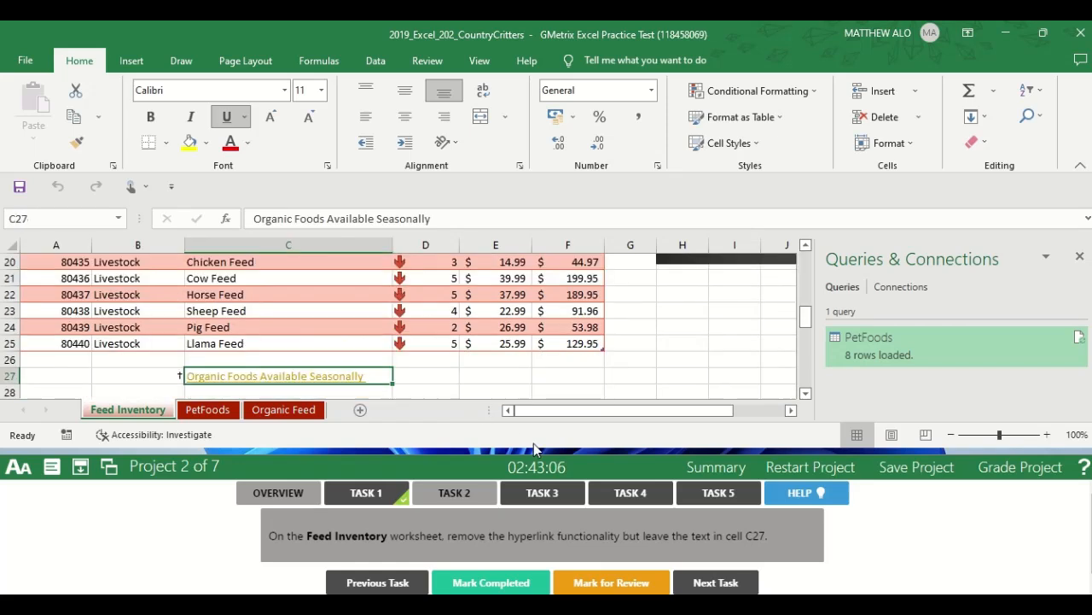
pyautogui.rightClick(309, 382)
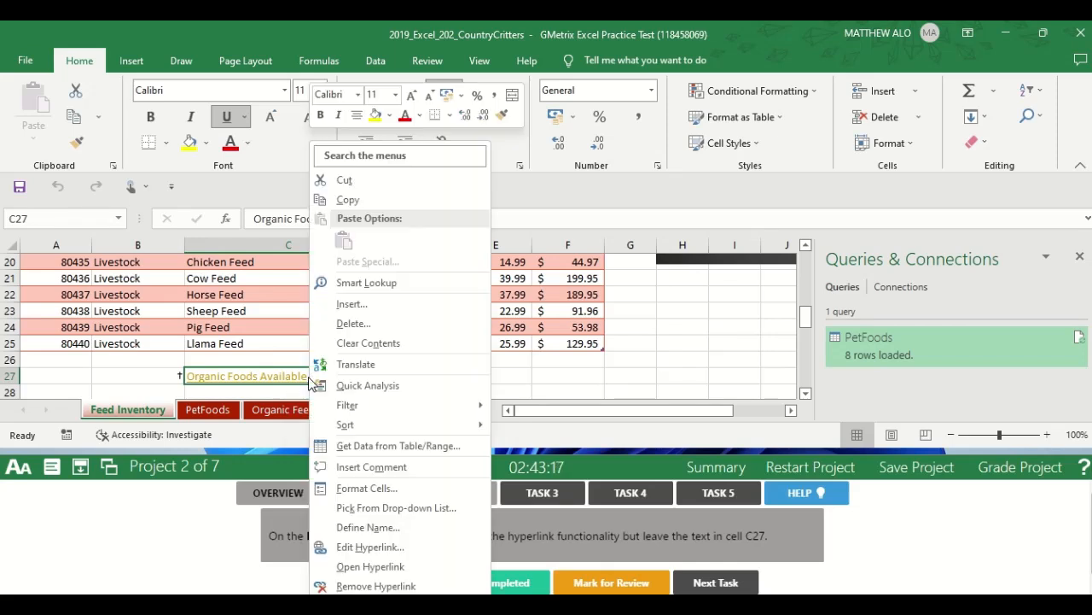
pyautogui.click(382, 587)
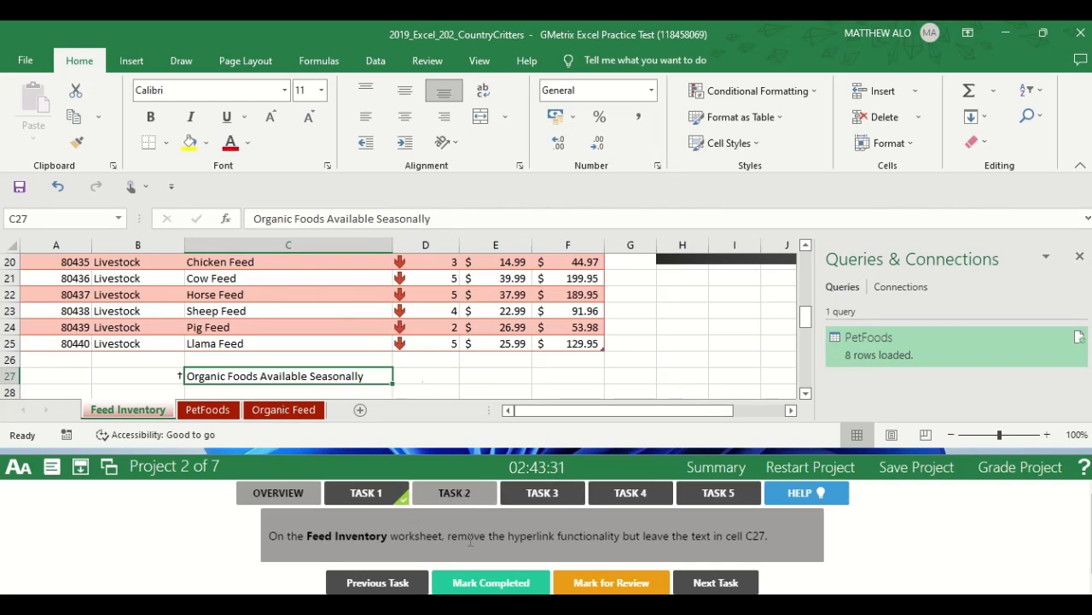
pyautogui.click(478, 583)
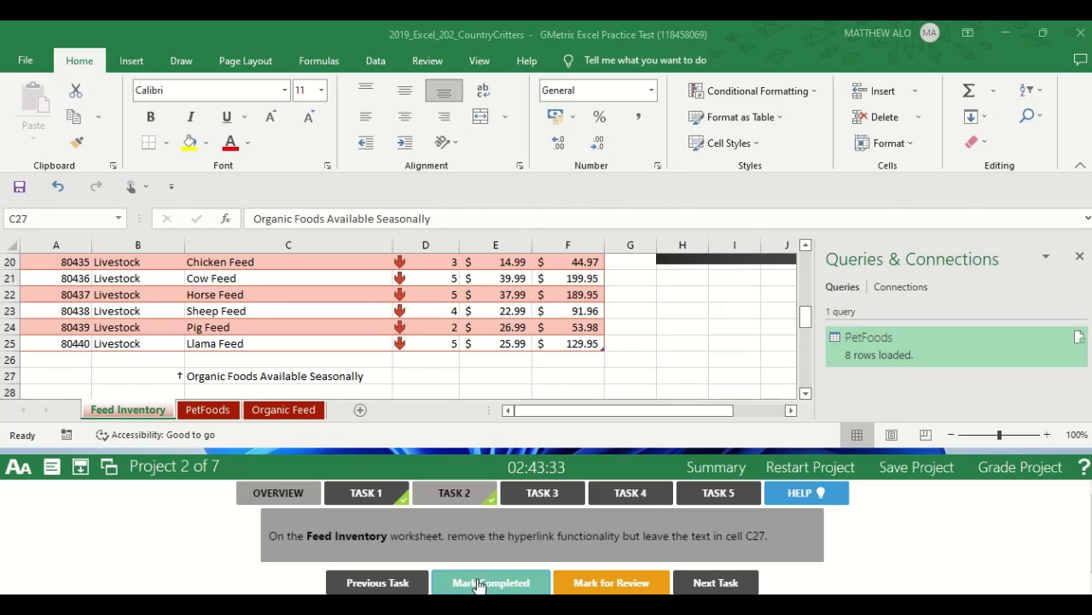
# Open the Task 3 instructions and close the Queries & Connections pane on the Feed Inventory worksheet.
pyautogui.click(553, 495)
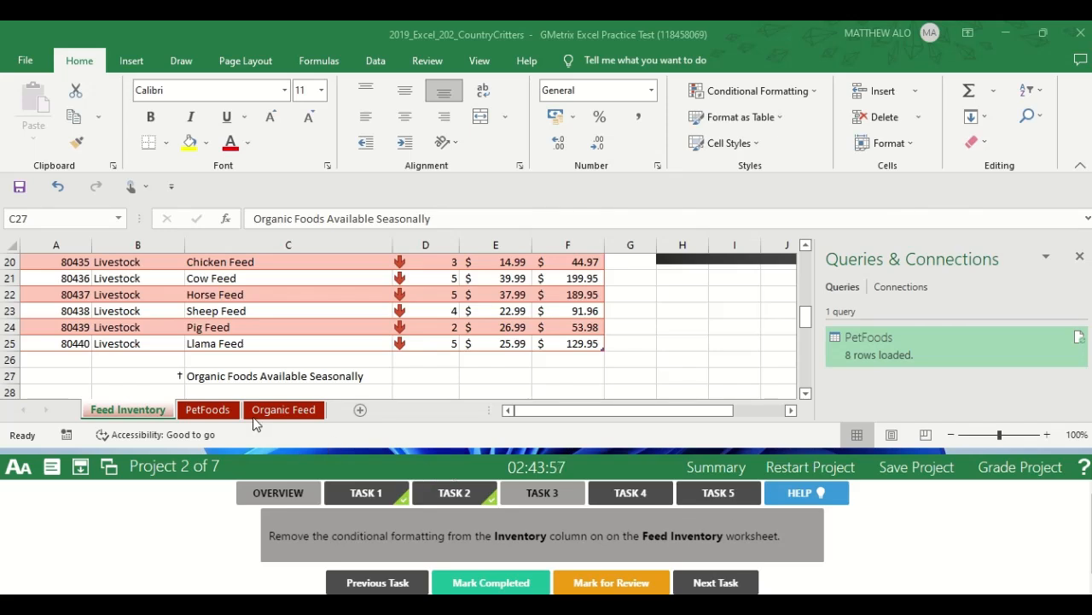
pyautogui.click(120, 413)
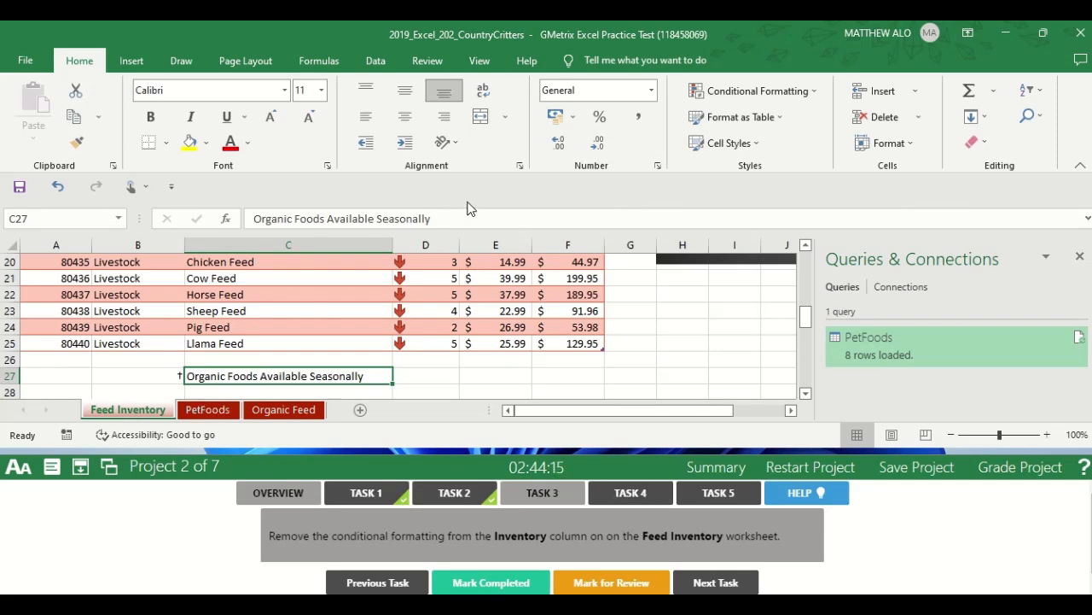
pyautogui.moveTo(804, 317); pyautogui.dragTo(803, 256)
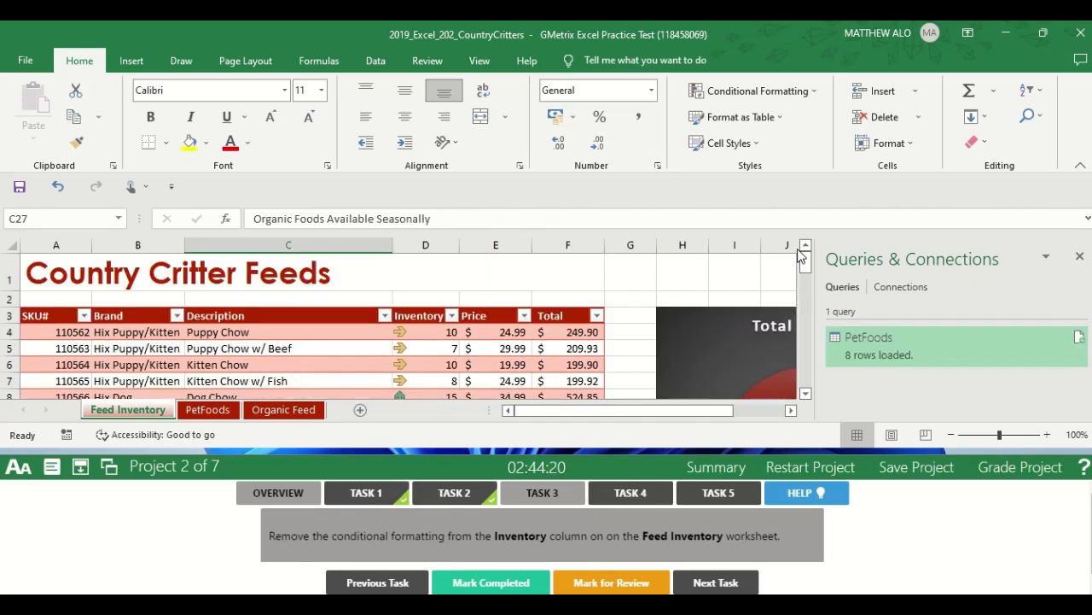
pyautogui.click(1080, 257)
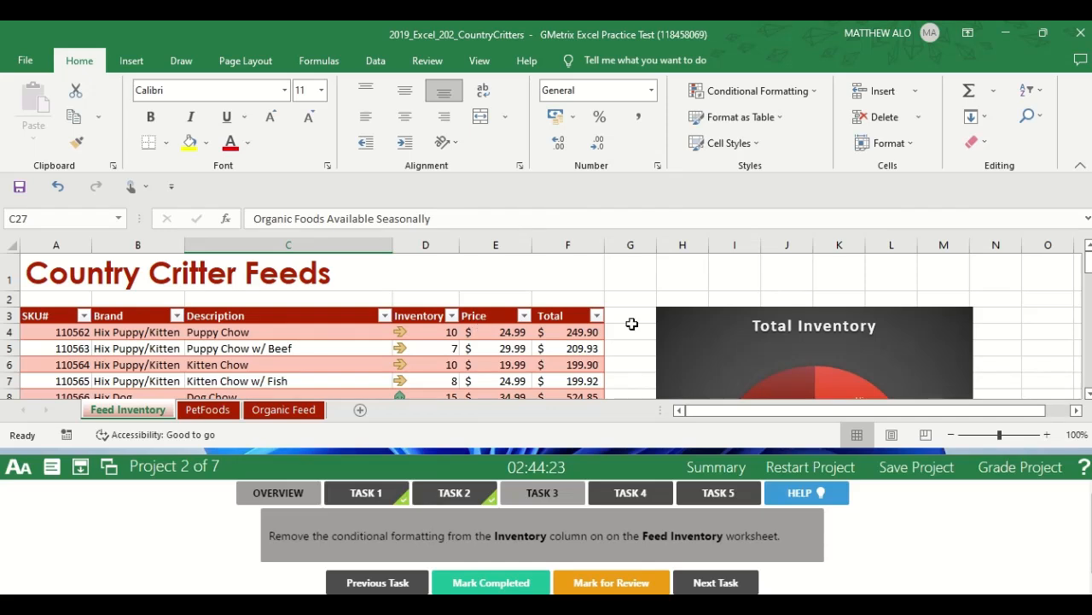
# Clear the conditional formatting rules from the Inventory column values D4:D25 on the Feed Inventory worksheet and mark Task 3 completed.
pyautogui.click(416, 319)
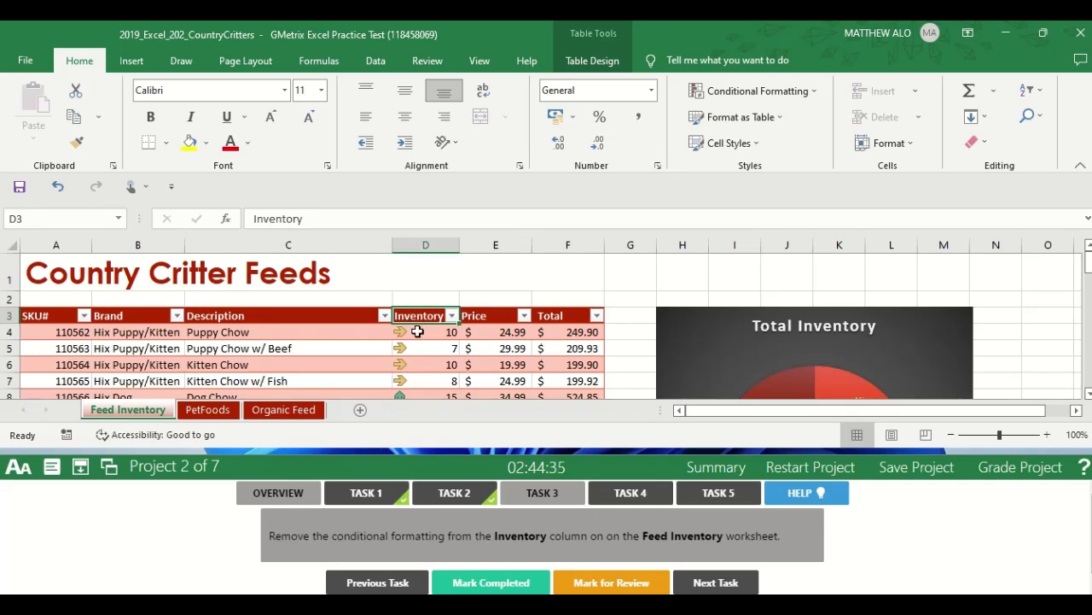
pyautogui.moveTo(416, 332); pyautogui.dragTo(429, 285)
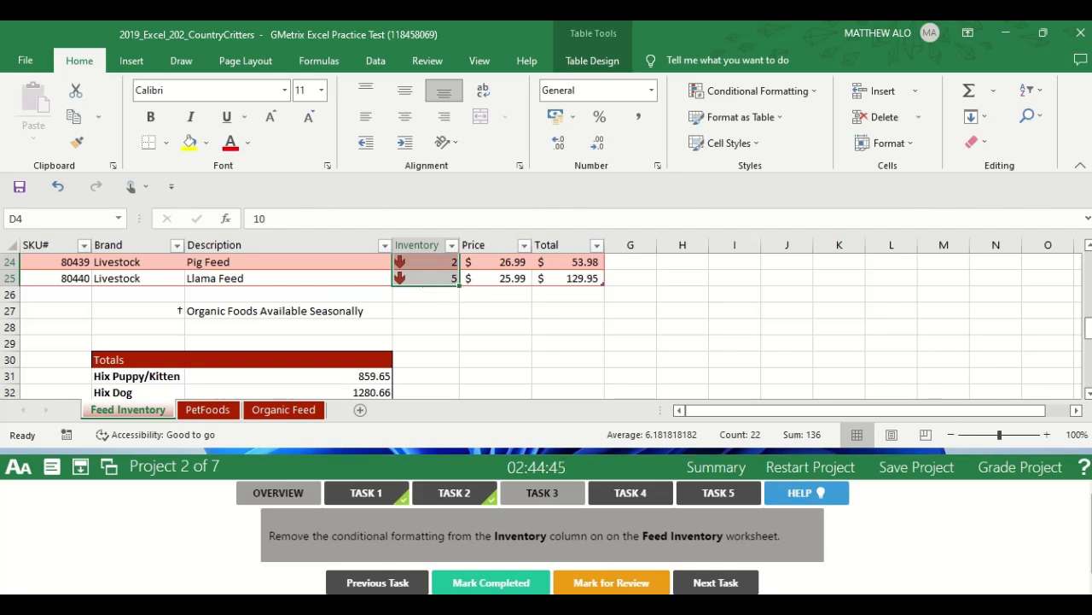
pyautogui.click(1091, 546)
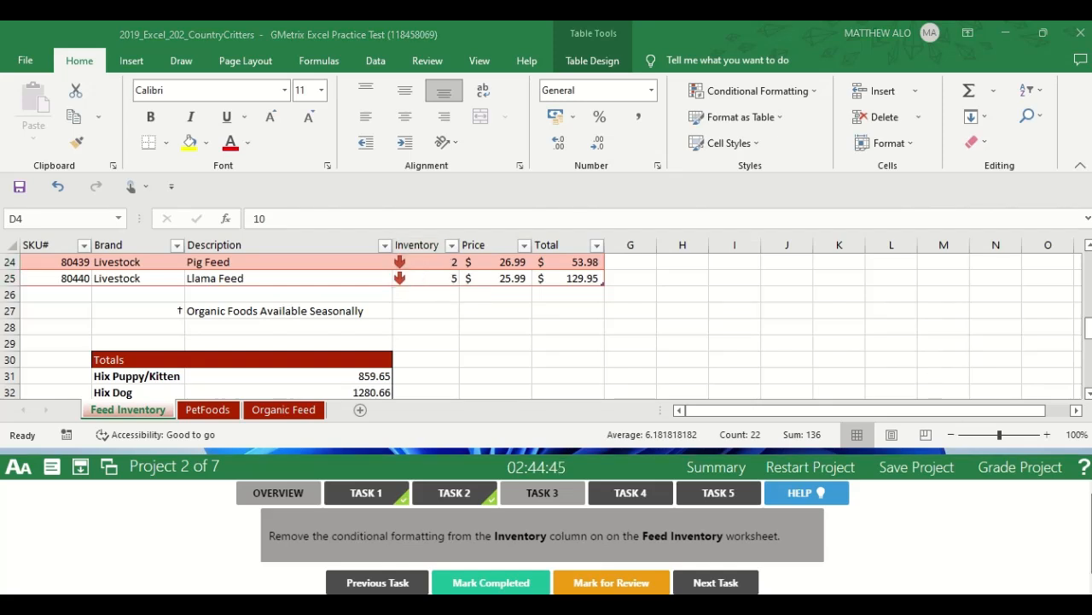
pyautogui.click(1088, 333)
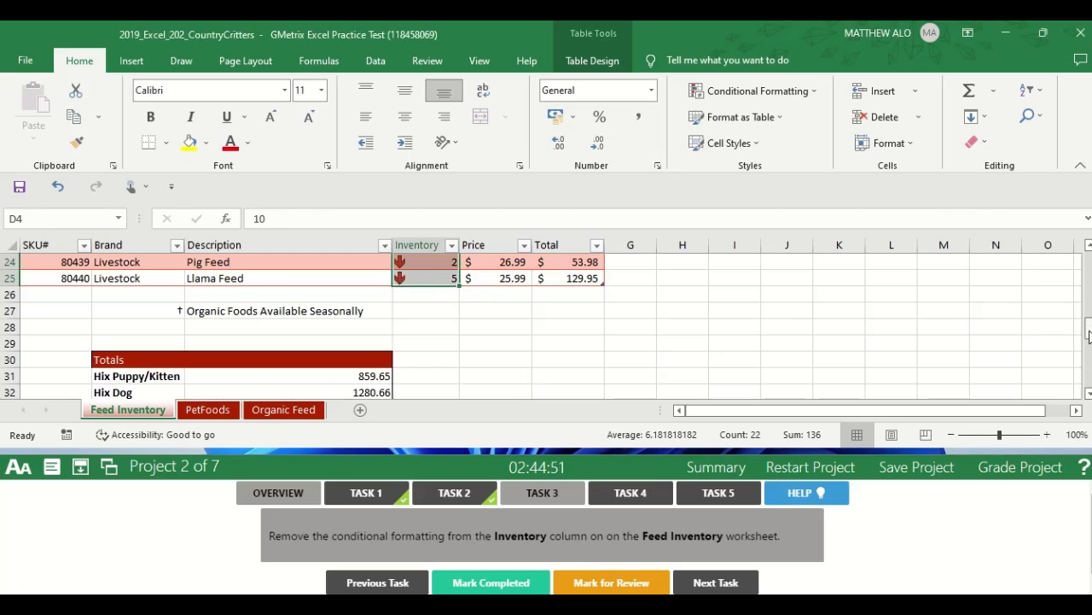
pyautogui.moveTo(1088, 335); pyautogui.dragTo(1084, 267)
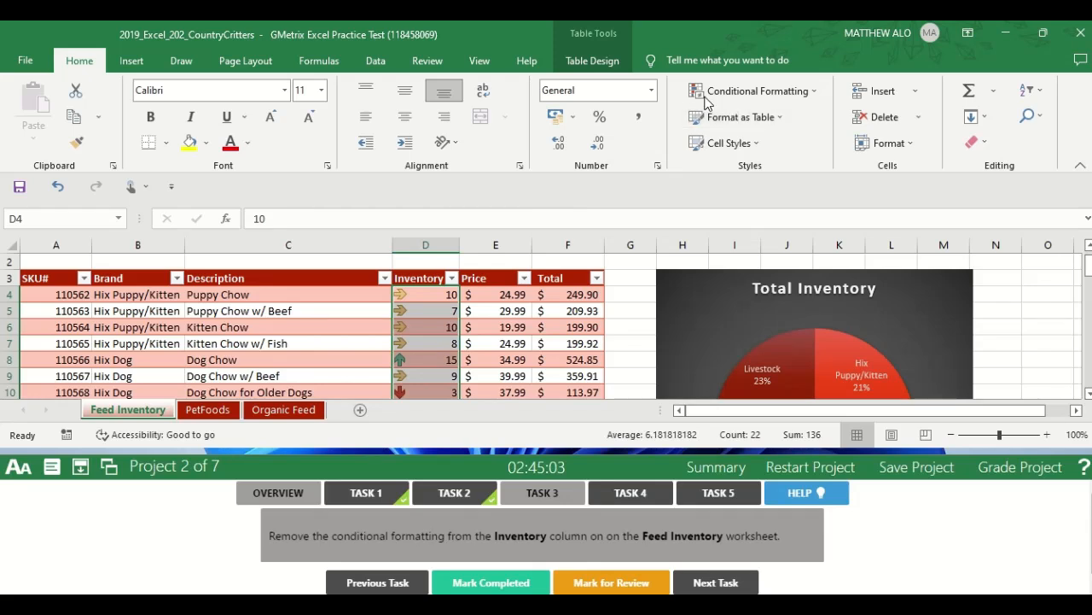
pyautogui.click(813, 94)
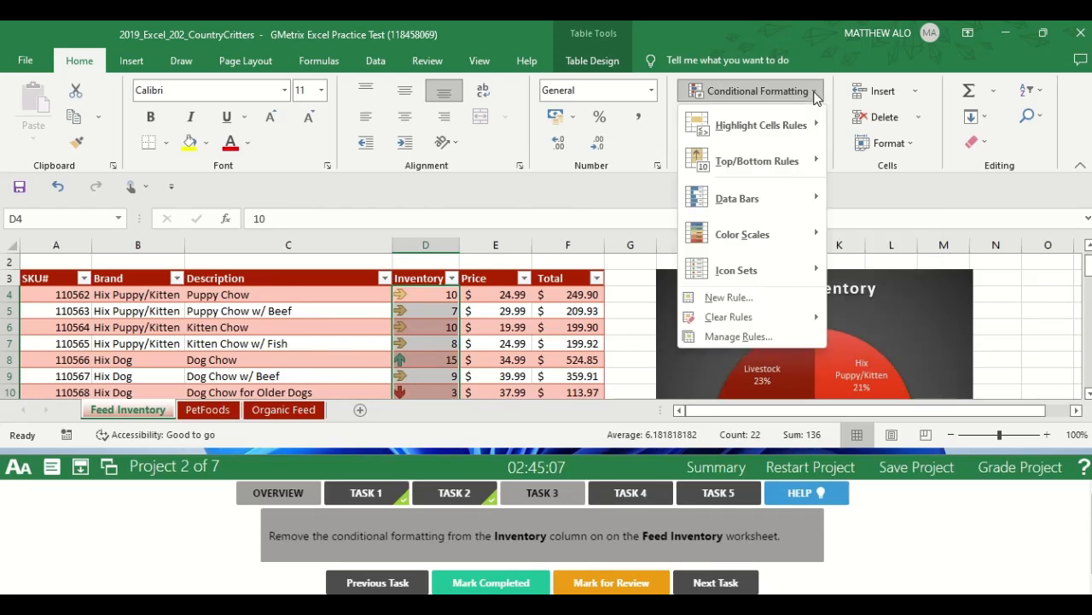
pyautogui.moveTo(731, 321)
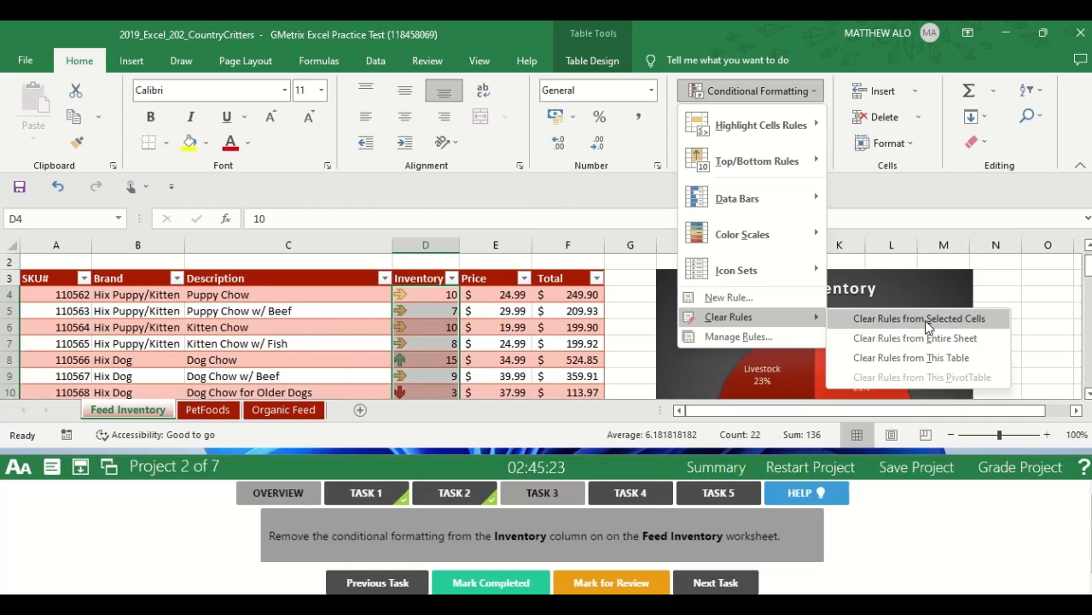
pyautogui.click(929, 318)
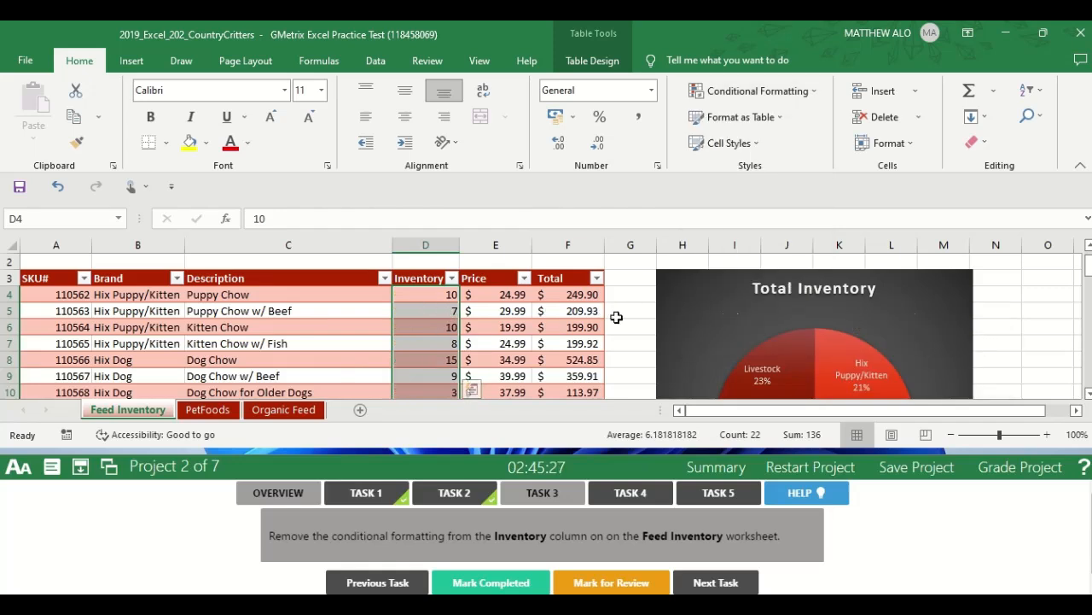
pyautogui.click(622, 318)
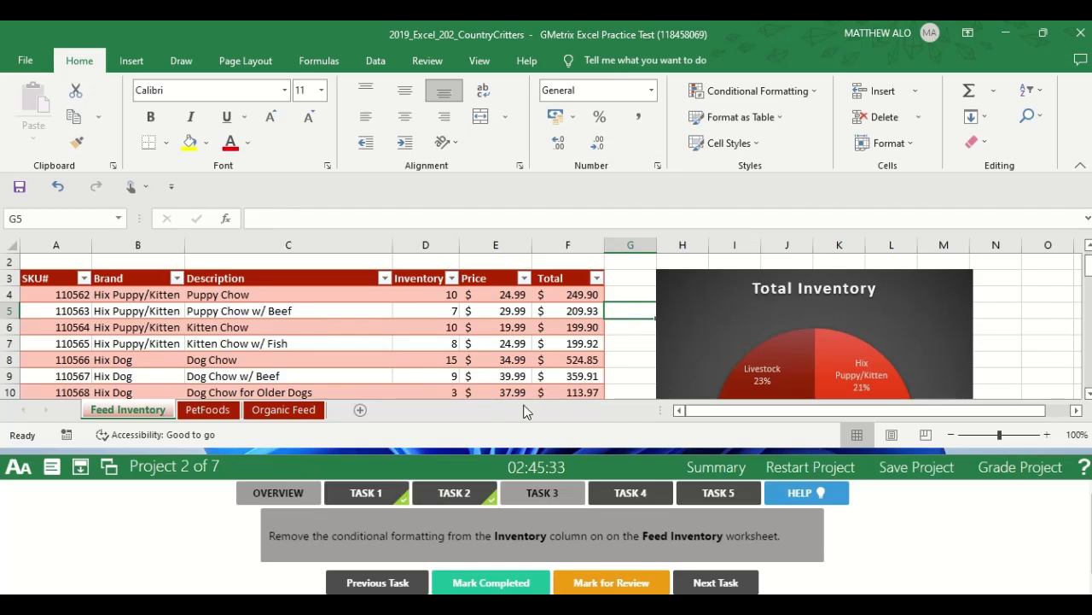
pyautogui.click(487, 584)
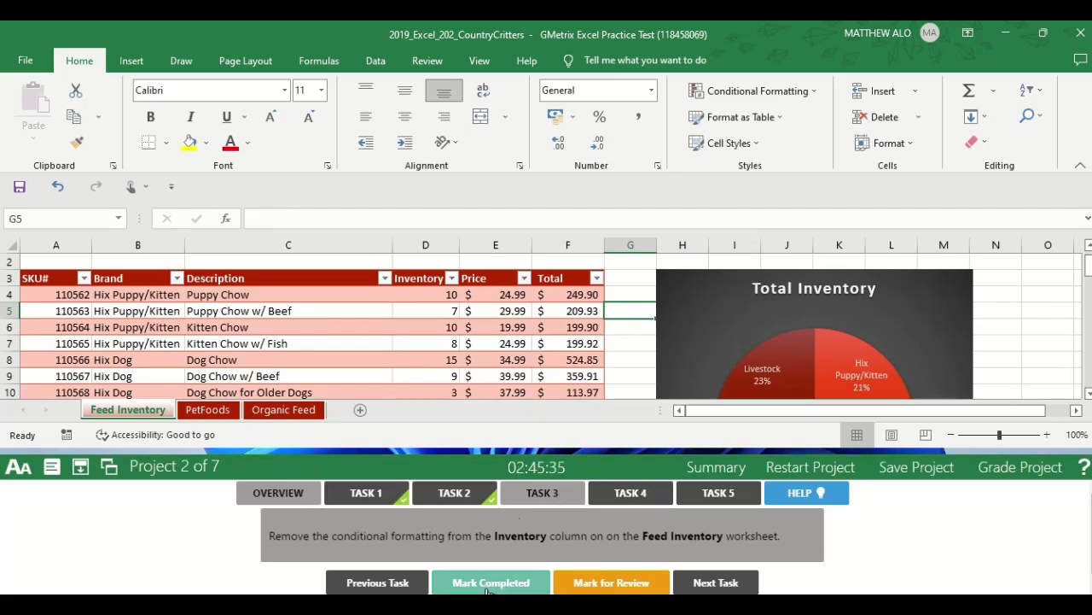
# Open the Task 4 instructions and create a table with headers from range A3:F10 on the Organic Feed worksheet.
pyautogui.click(624, 498)
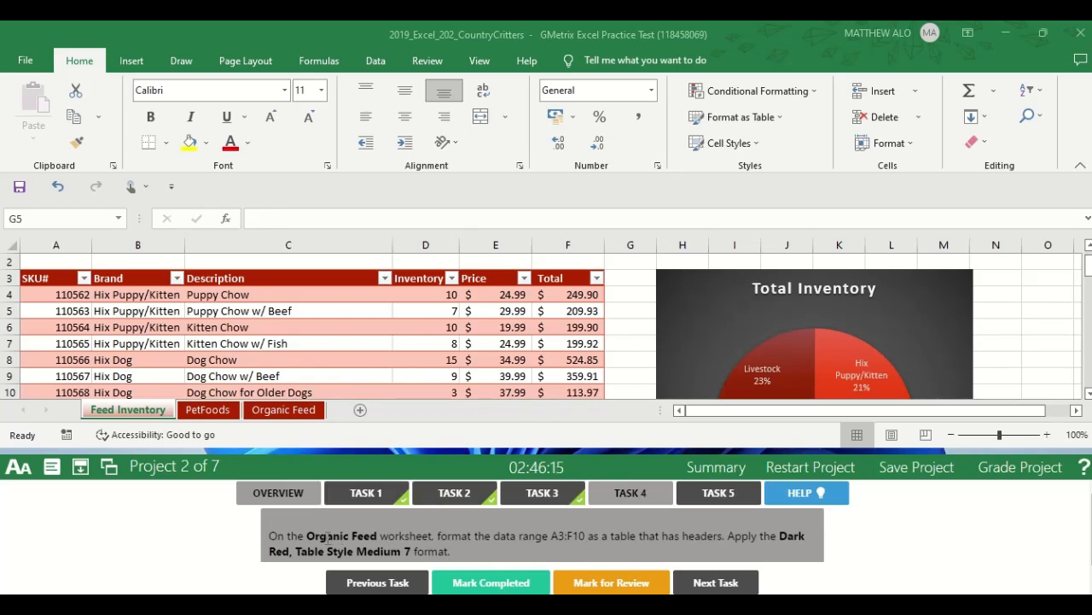
pyautogui.click(284, 411)
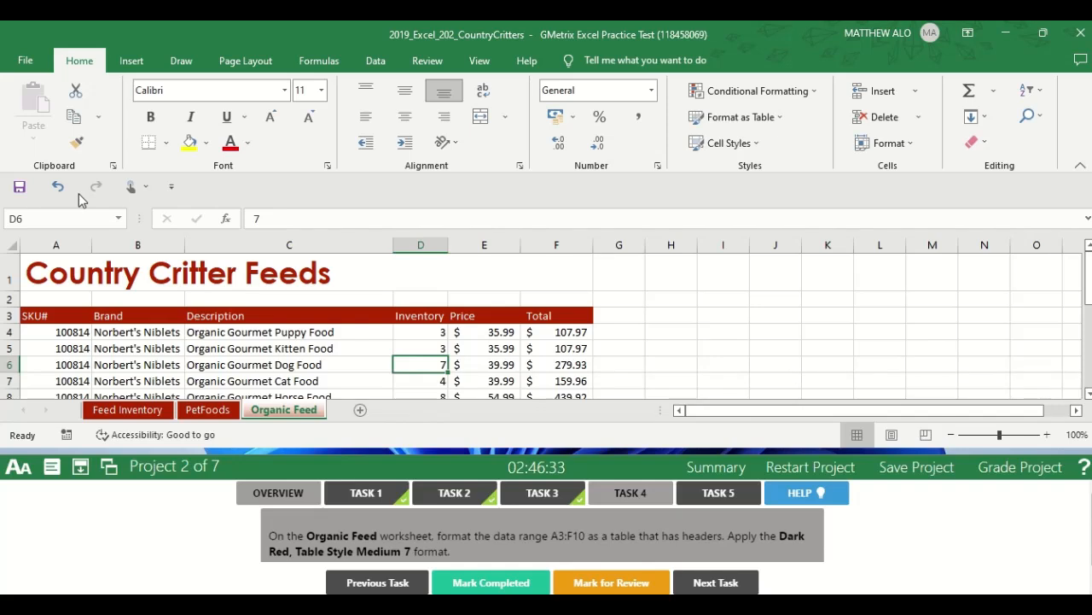
pyautogui.click(59, 218)
pyautogui.write('A3:')
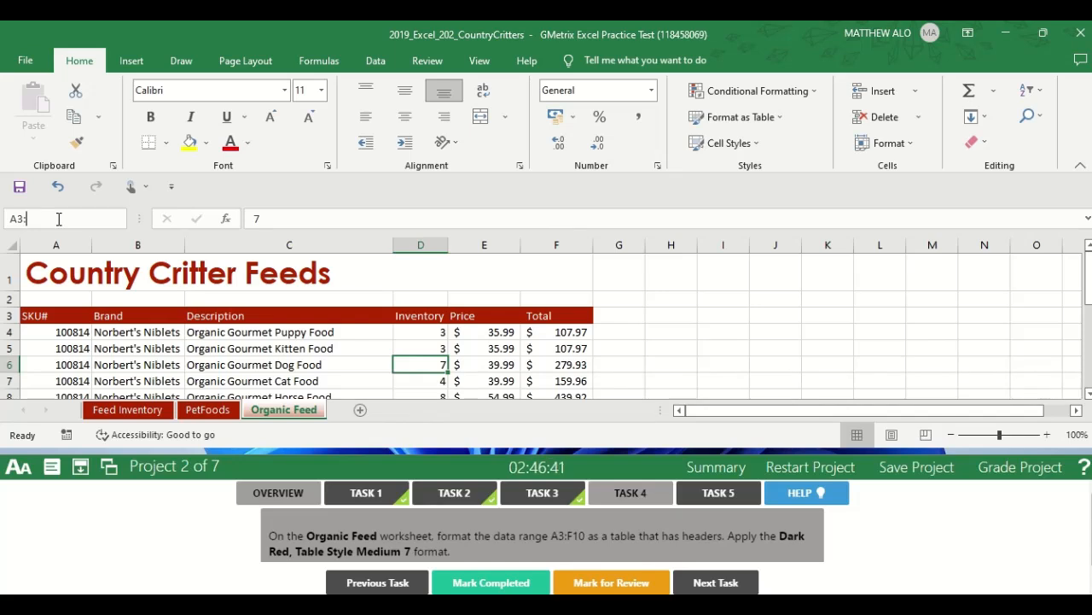
pyautogui.write('F')
pyautogui.write('10')
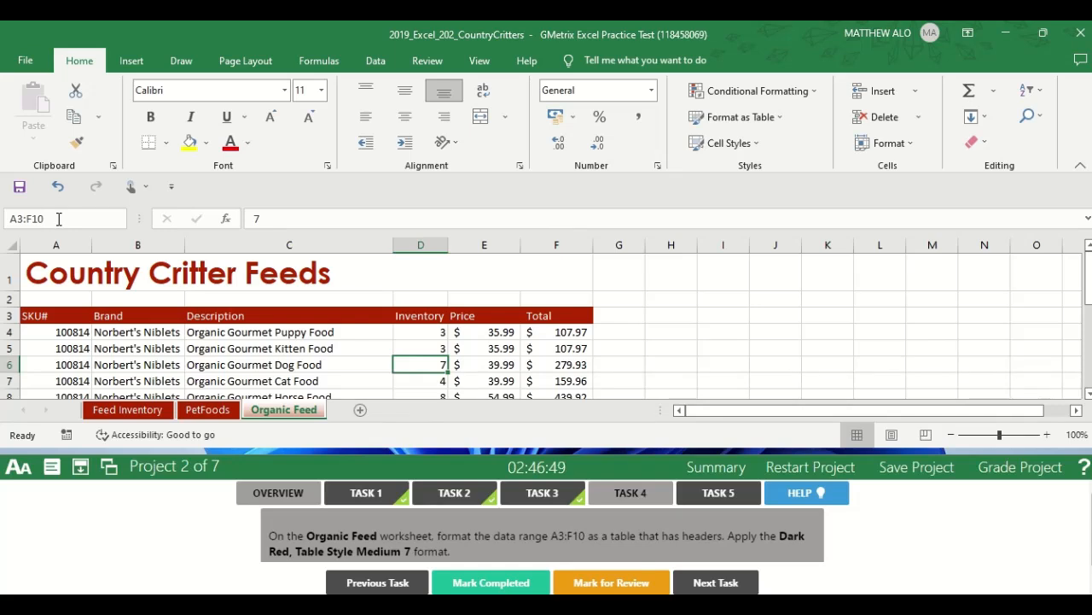
pyautogui.press('Return')
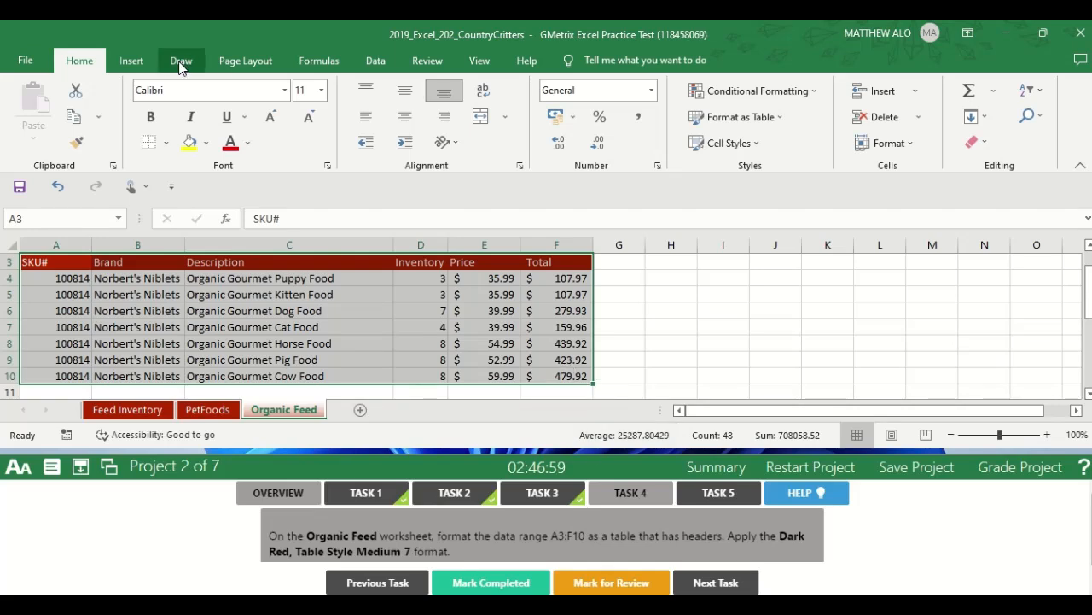
pyautogui.click(132, 61)
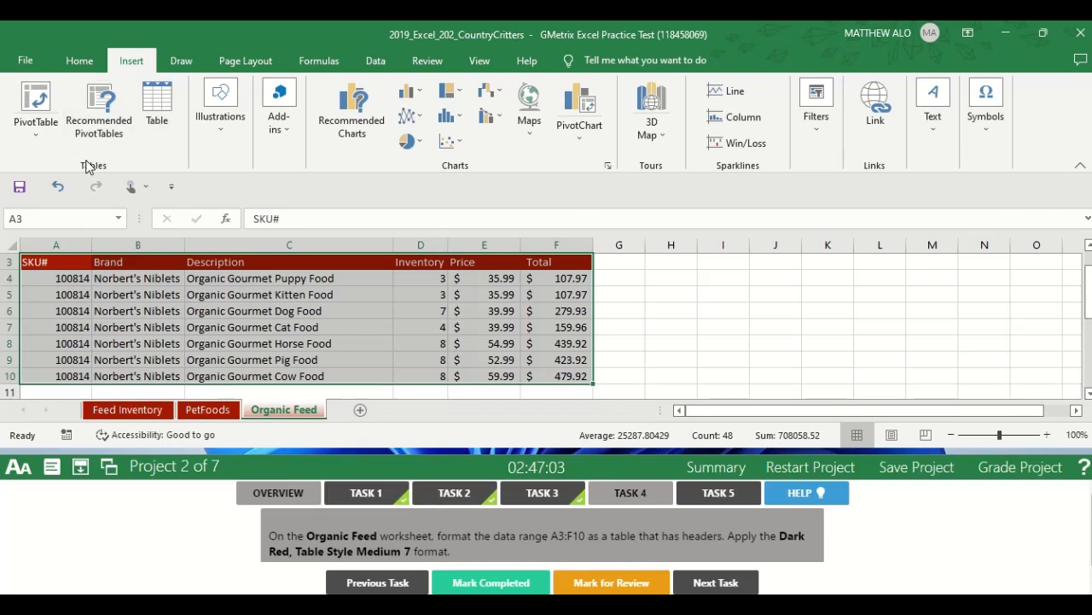
pyautogui.click(156, 111)
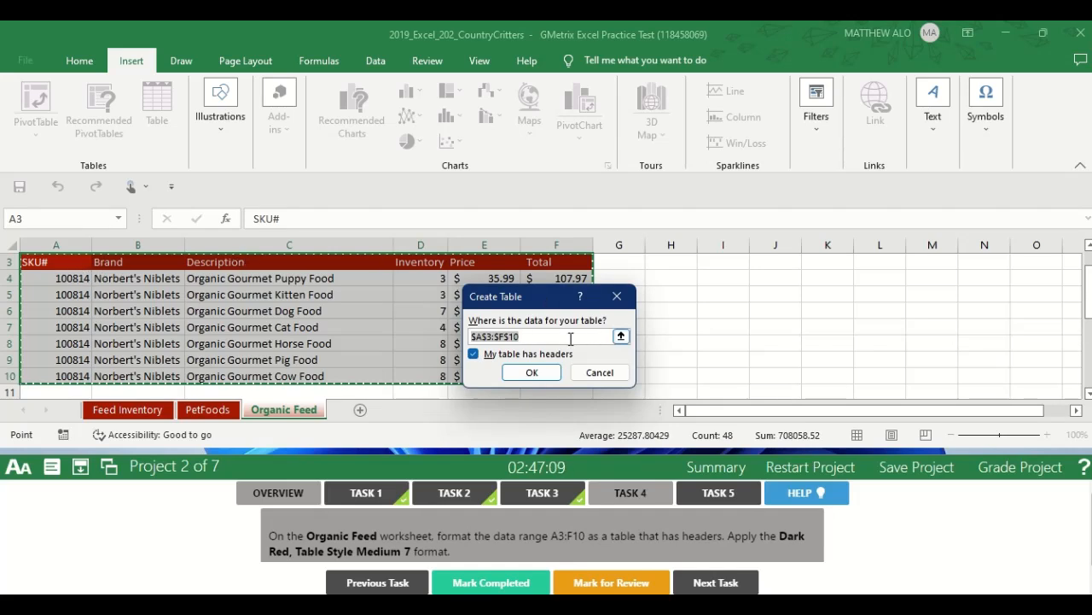
pyautogui.click(531, 373)
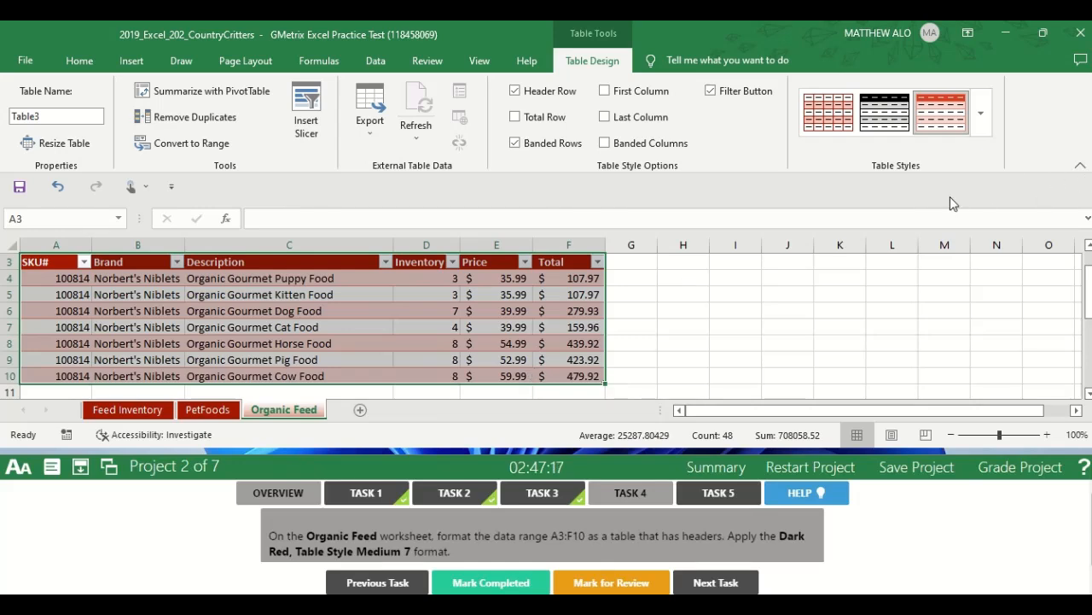
# Apply the Dark Red, Table Style Medium 7 format to the Organic Feed table and mark Task 4 completed.
pyautogui.click(981, 119)
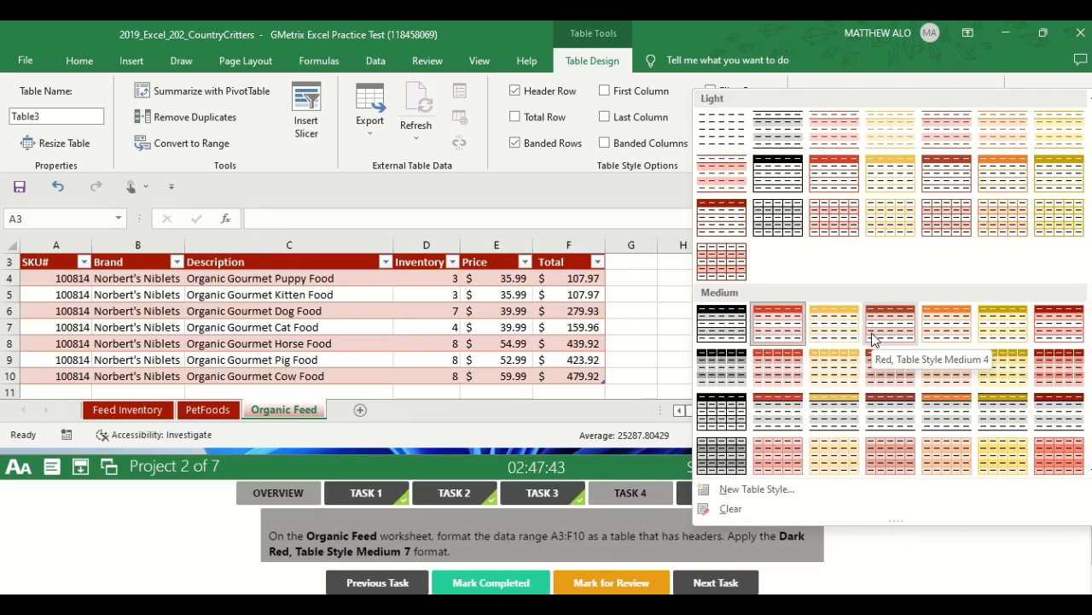
pyautogui.click(1071, 324)
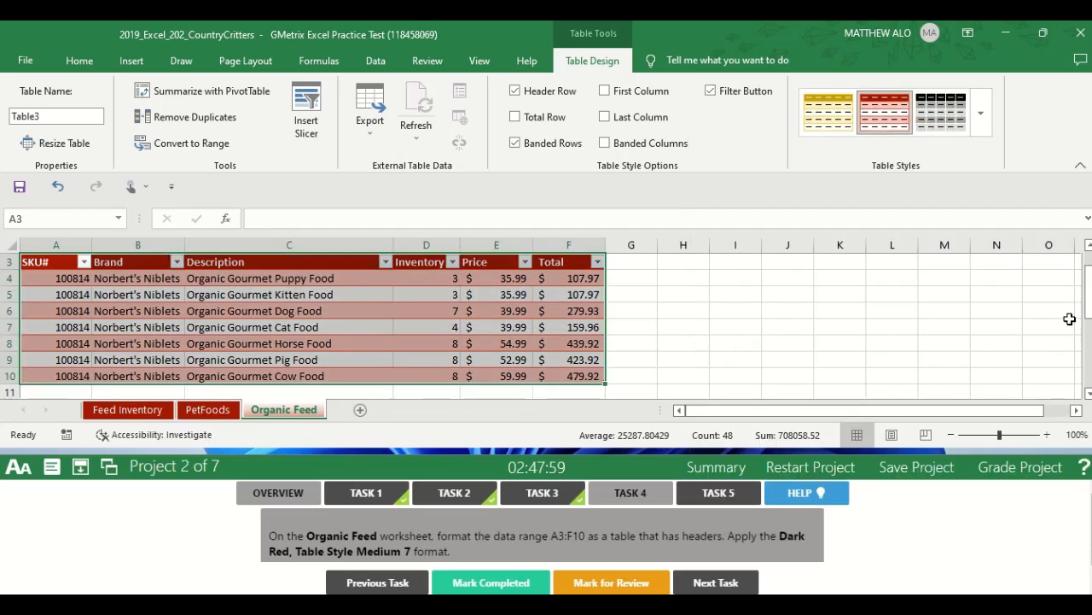
pyautogui.click(708, 309)
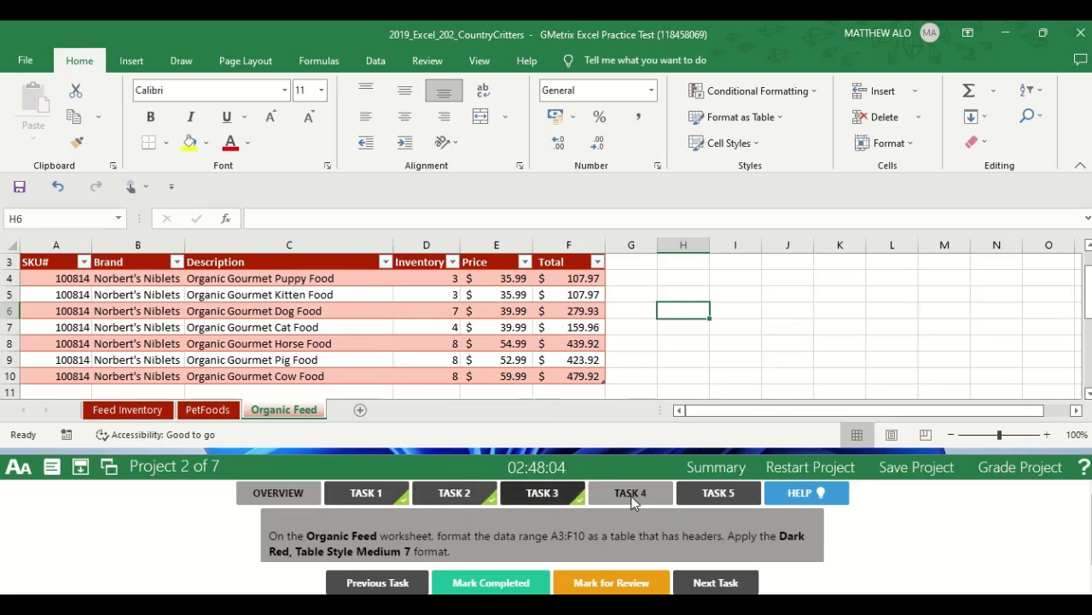
pyautogui.click(525, 582)
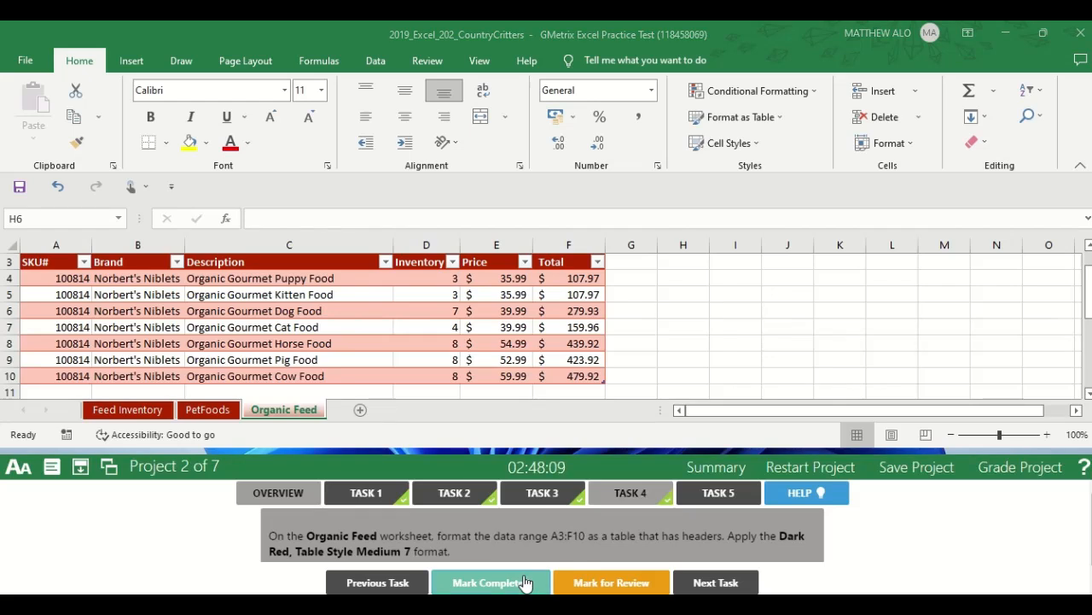
# Open the Task 5 instructions and apply Style 11 to the Total Inventory chart on the Feed Inventory worksheet.
pyautogui.click(725, 494)
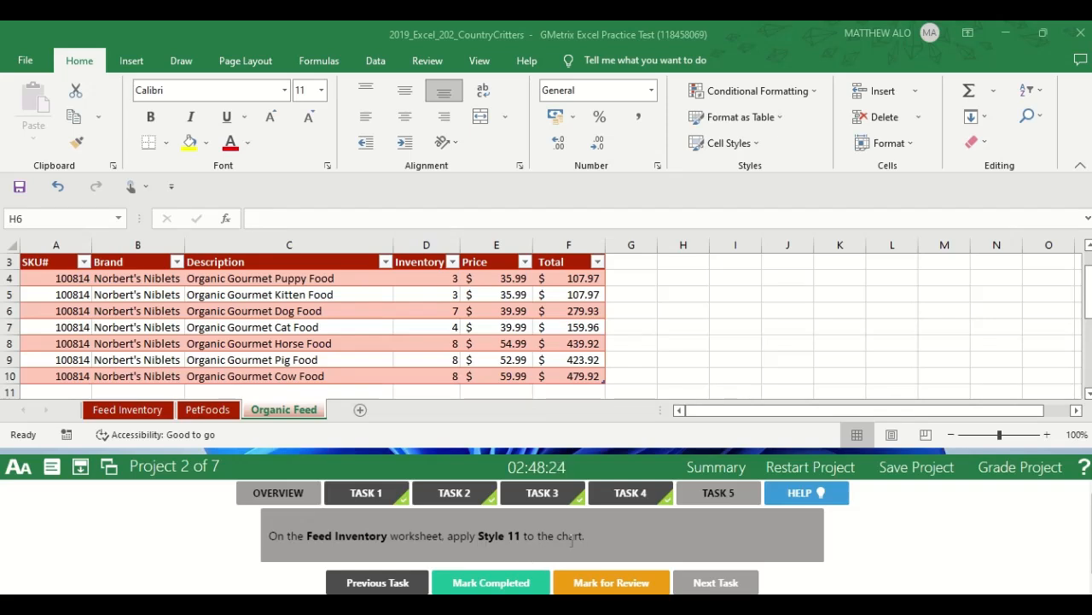
pyautogui.click(100, 412)
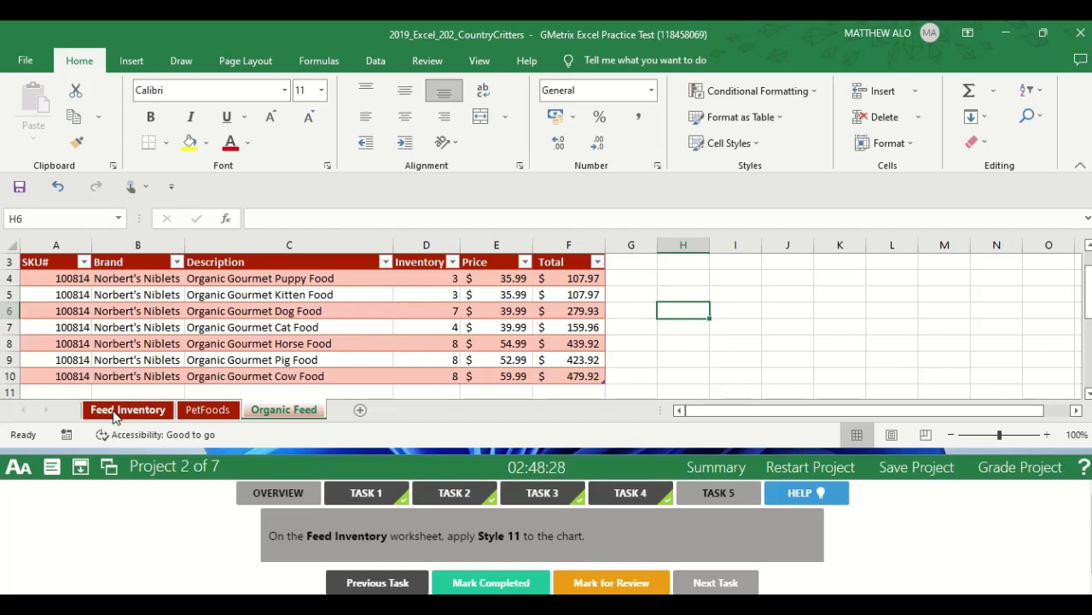
pyautogui.click(113, 413)
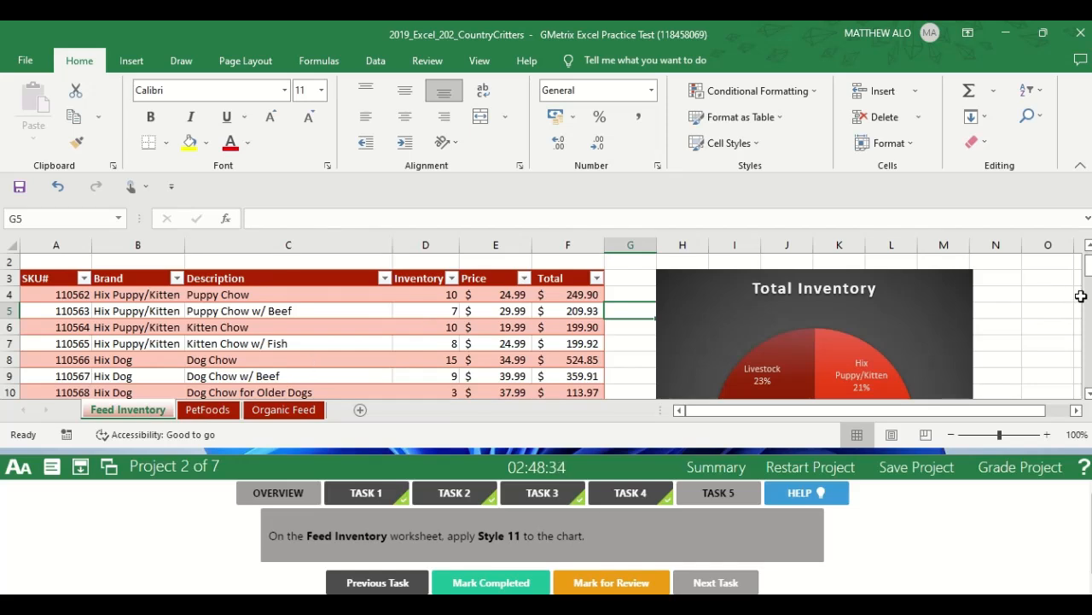
pyautogui.click(948, 316)
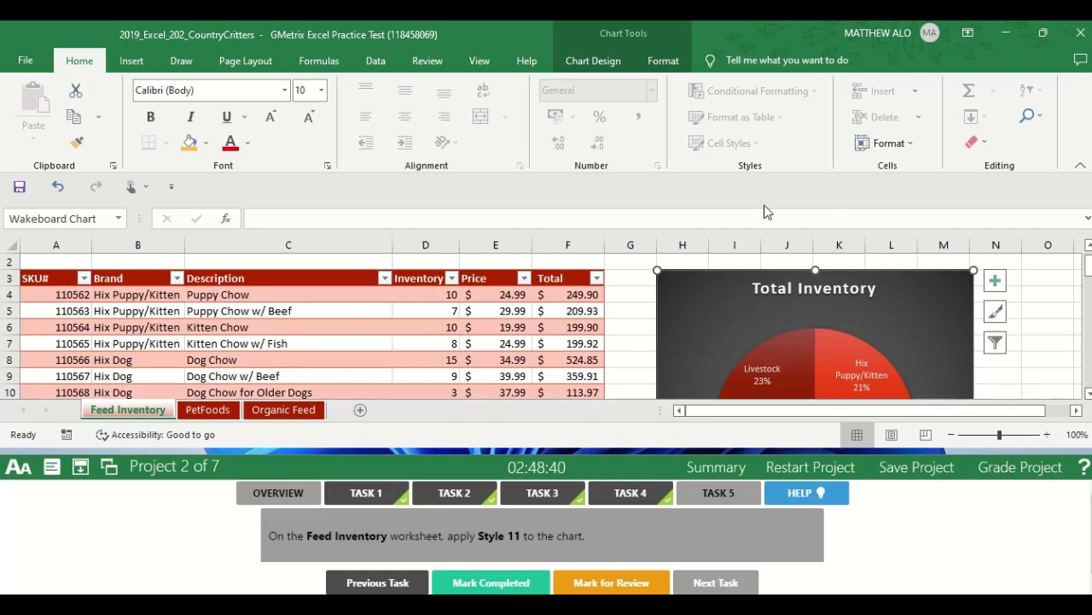
pyautogui.click(611, 64)
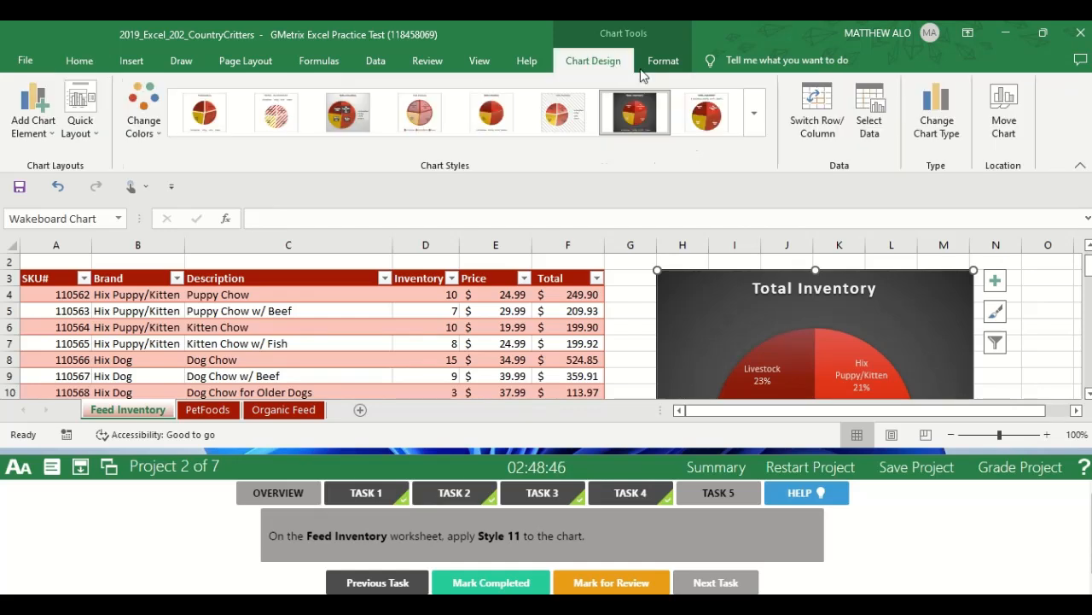
pyautogui.click(753, 120)
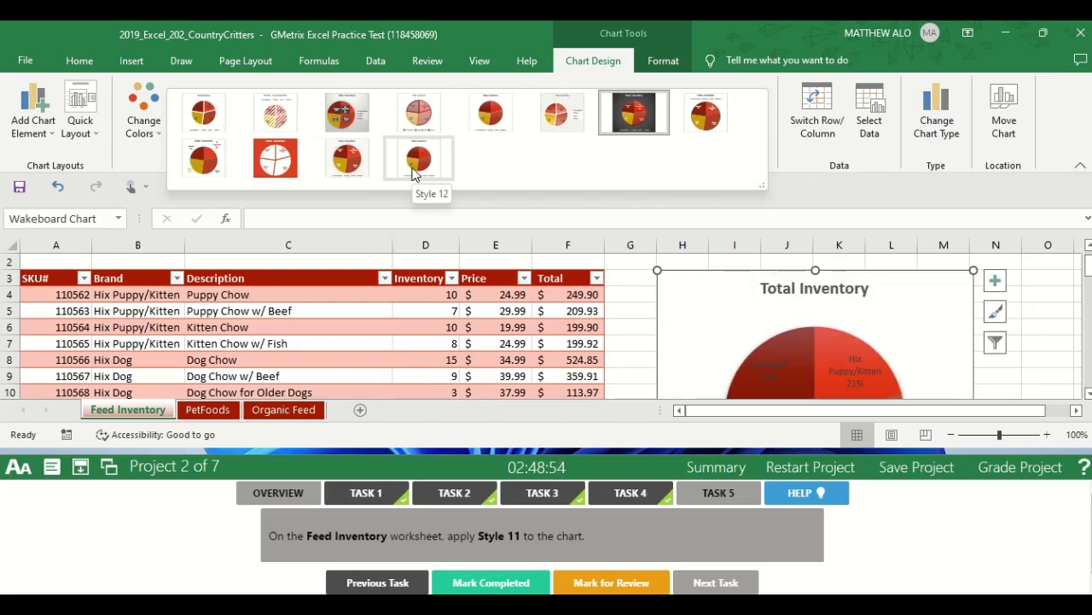
pyautogui.click(352, 166)
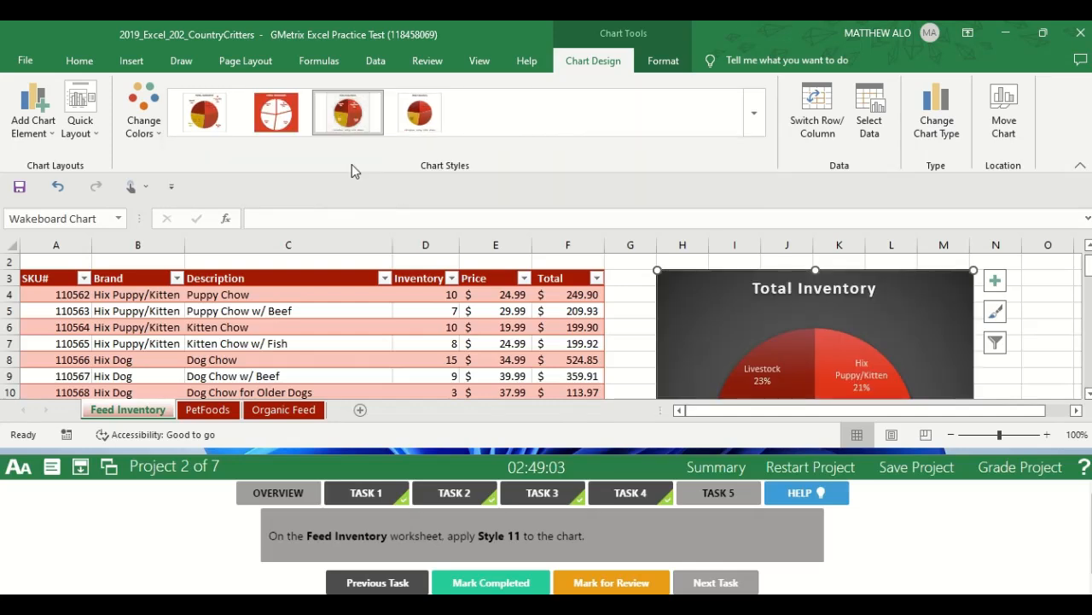
pyautogui.click(627, 298)
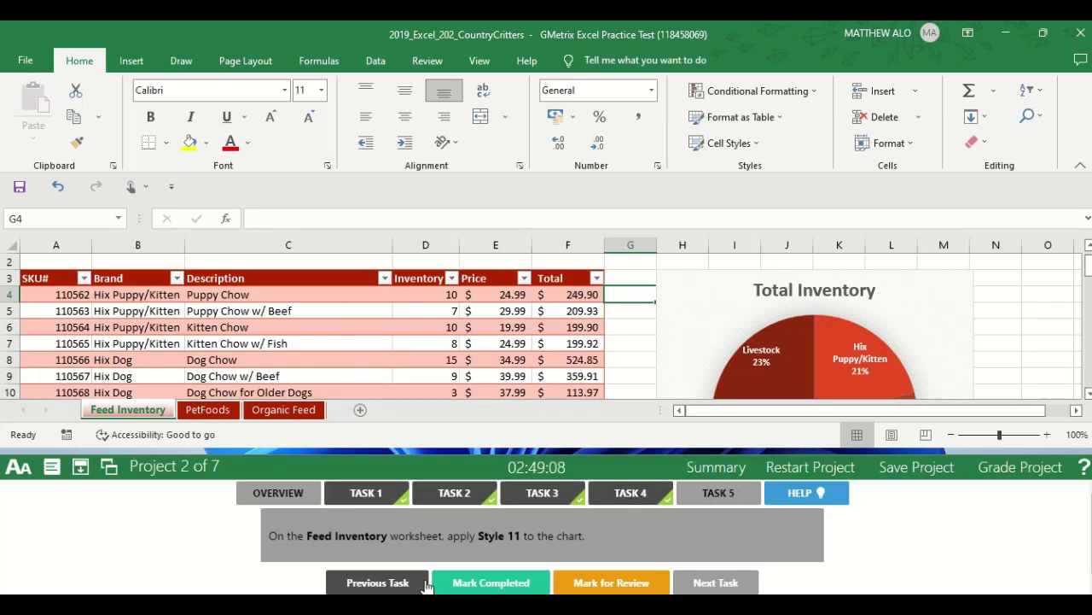
# Mark Task 5 completed and grade the Country Critters project, continuing to Project 3.
pyautogui.click(466, 585)
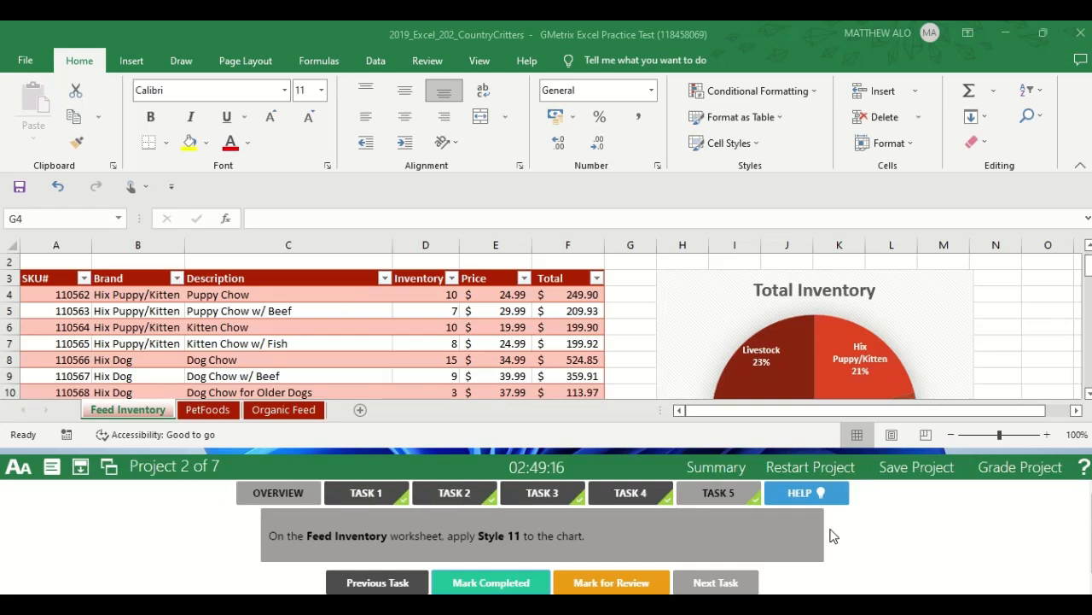
pyautogui.click(1011, 476)
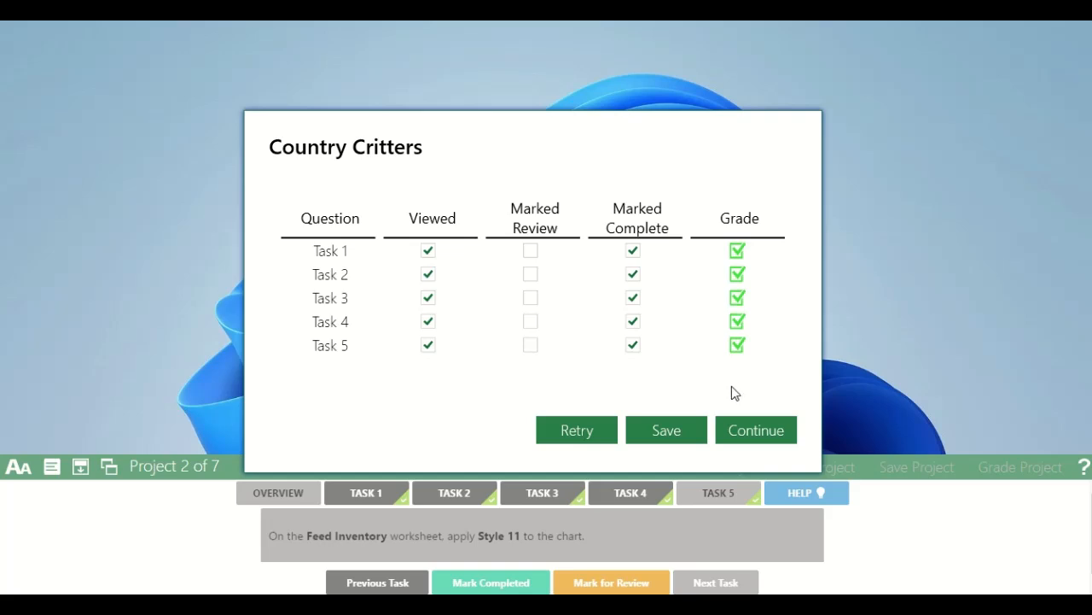
pyautogui.click(771, 430)
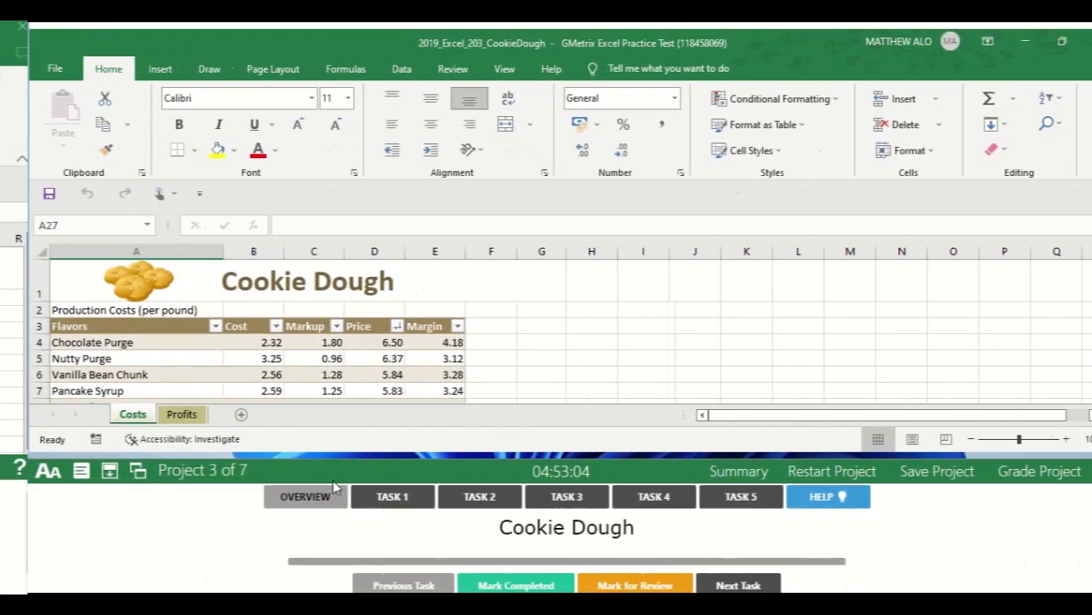
# Open the Task 1 instructions of Project 3 and display the Costs worksheet in Page Layout view.
pyautogui.click(360, 498)
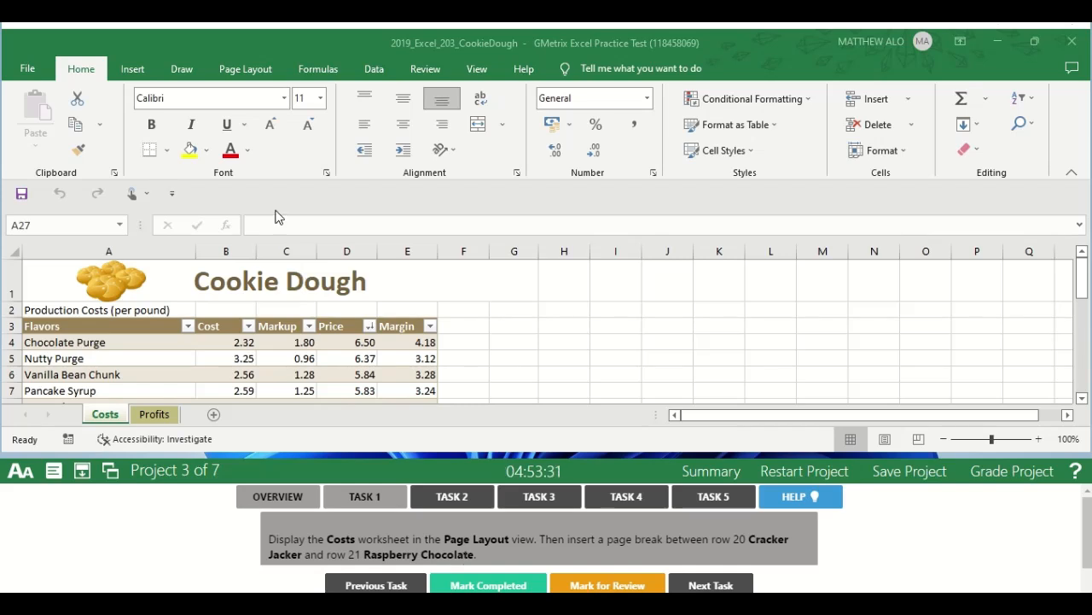
pyautogui.click(477, 73)
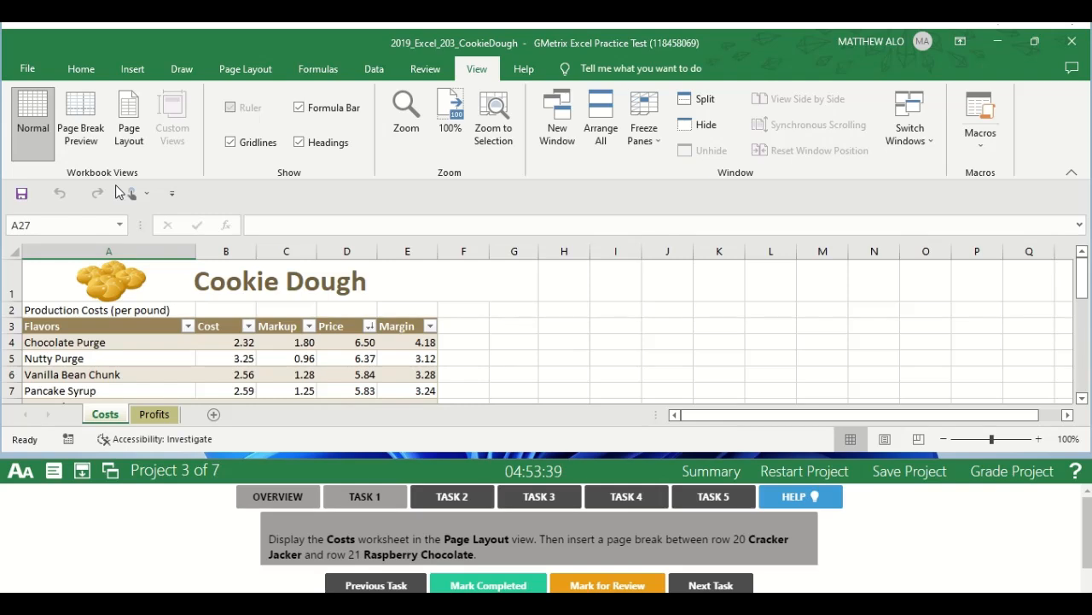
pyautogui.click(140, 147)
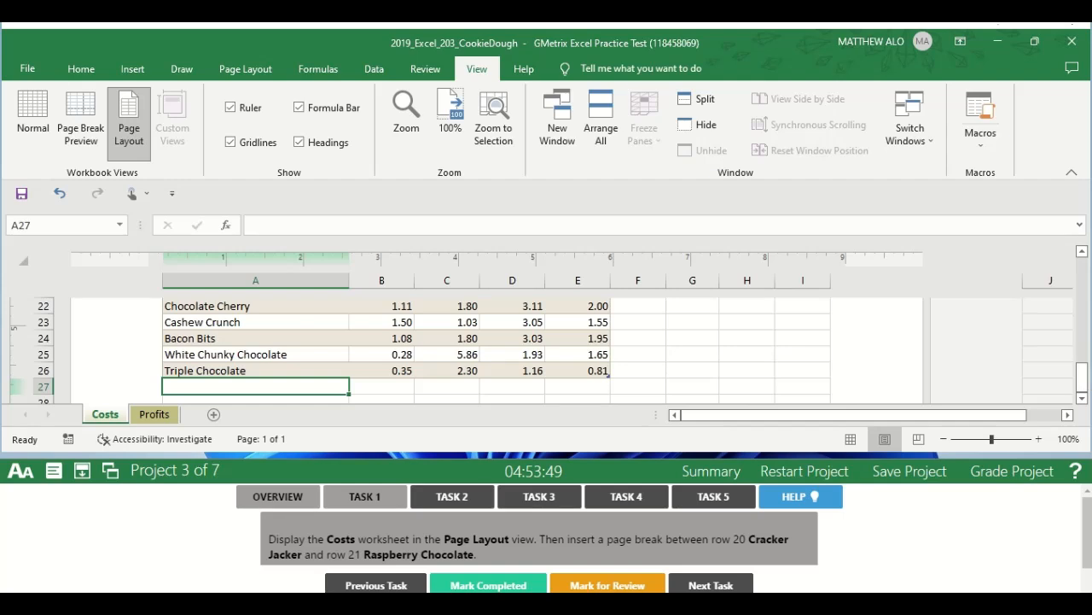
# Insert a page break between row 20 Cracker Jacker and row 21 Raspberry Chocolate on the Costs worksheet and mark Task 1 completed.
pyautogui.moveTo(1082, 376); pyautogui.dragTo(1083, 360)
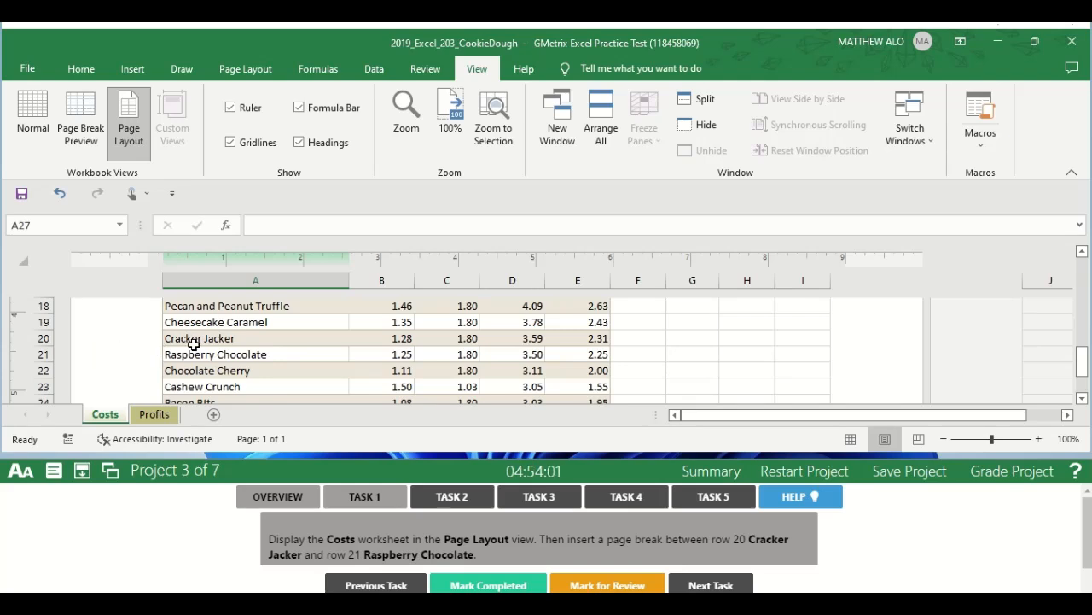
pyautogui.click(32, 354)
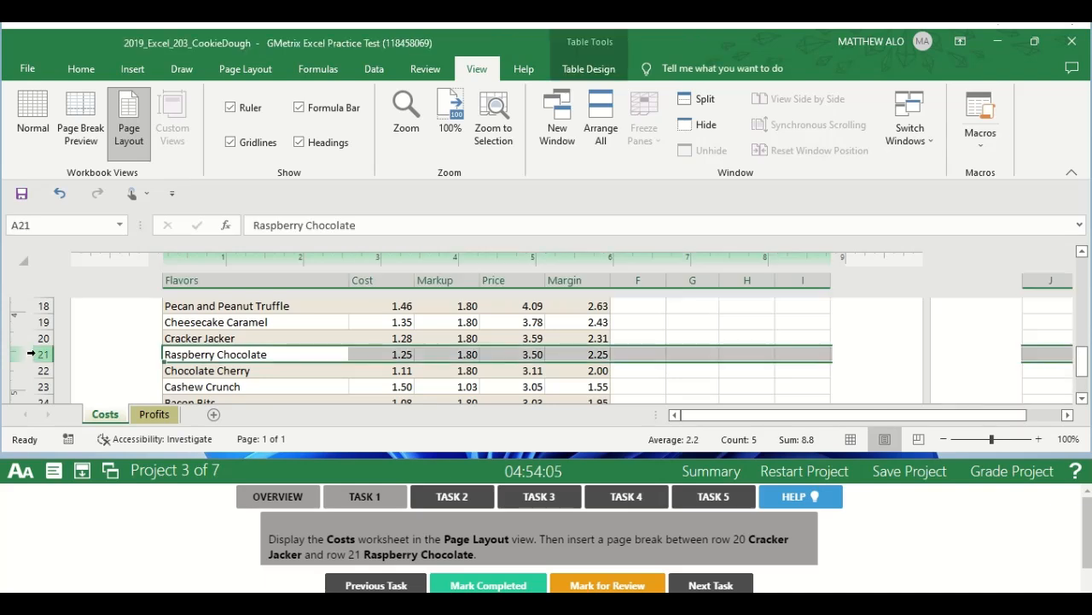
pyautogui.click(250, 77)
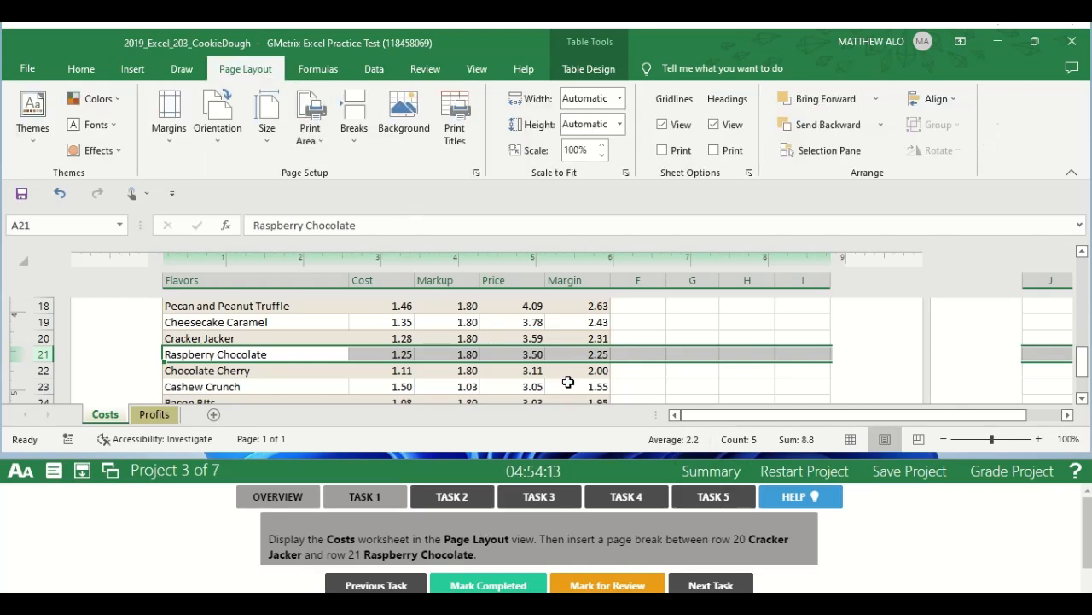
pyautogui.click(355, 148)
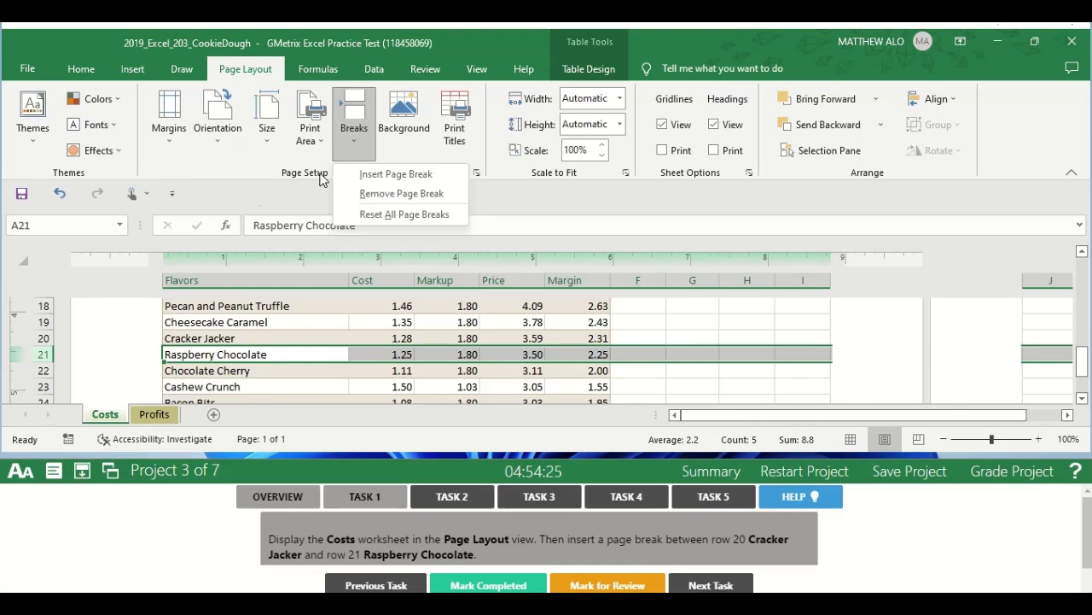
pyautogui.click(383, 174)
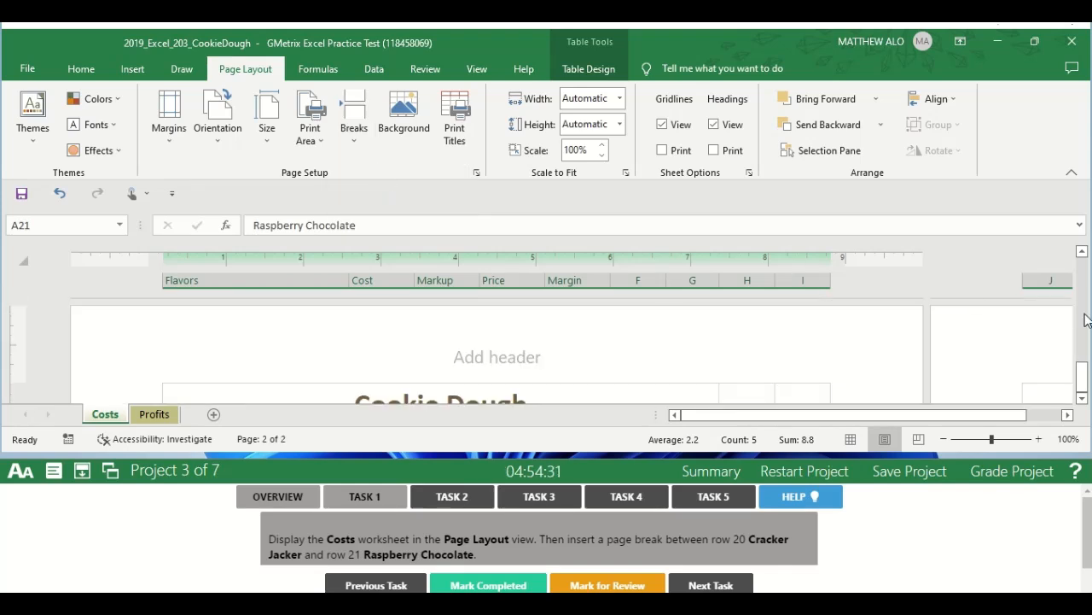
pyautogui.moveTo(1082, 364); pyautogui.dragTo(1083, 357)
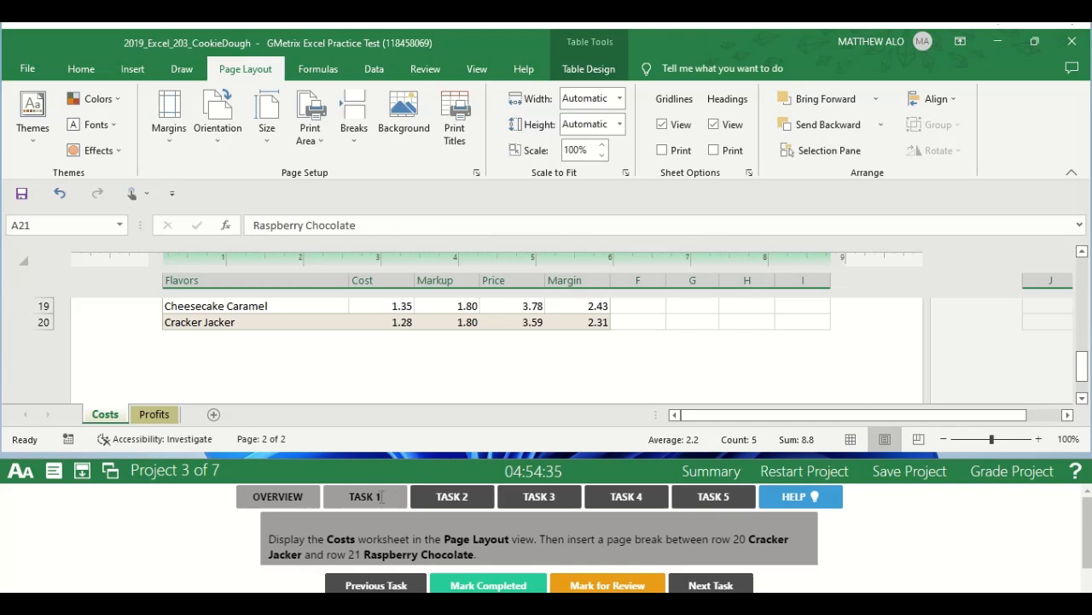
pyautogui.click(488, 585)
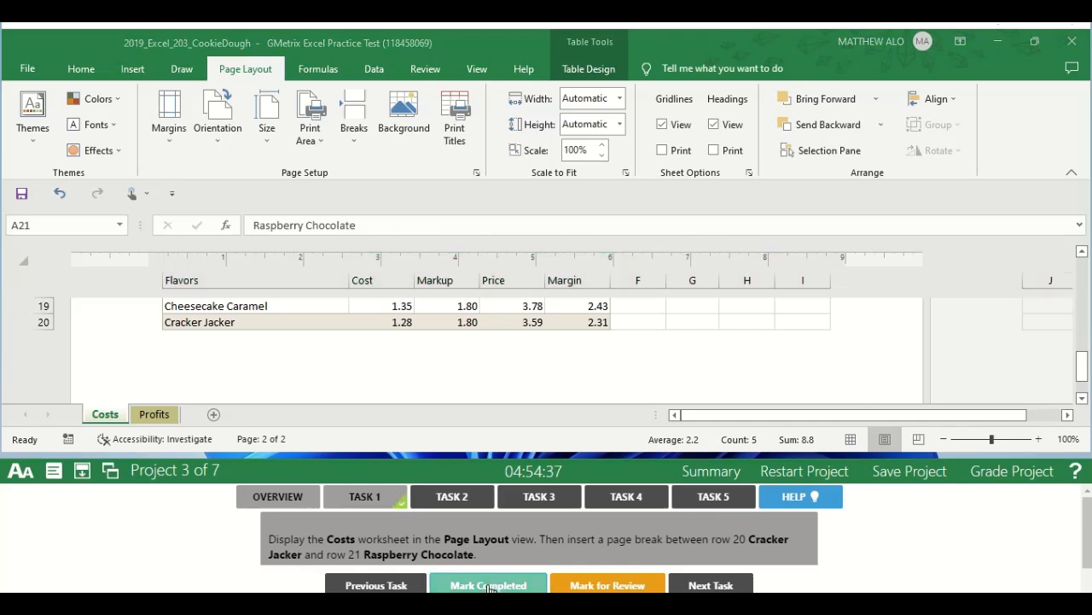
# Open the Task 2 instructions and select the range A2:G2 on the Profits worksheet.
pyautogui.click(453, 499)
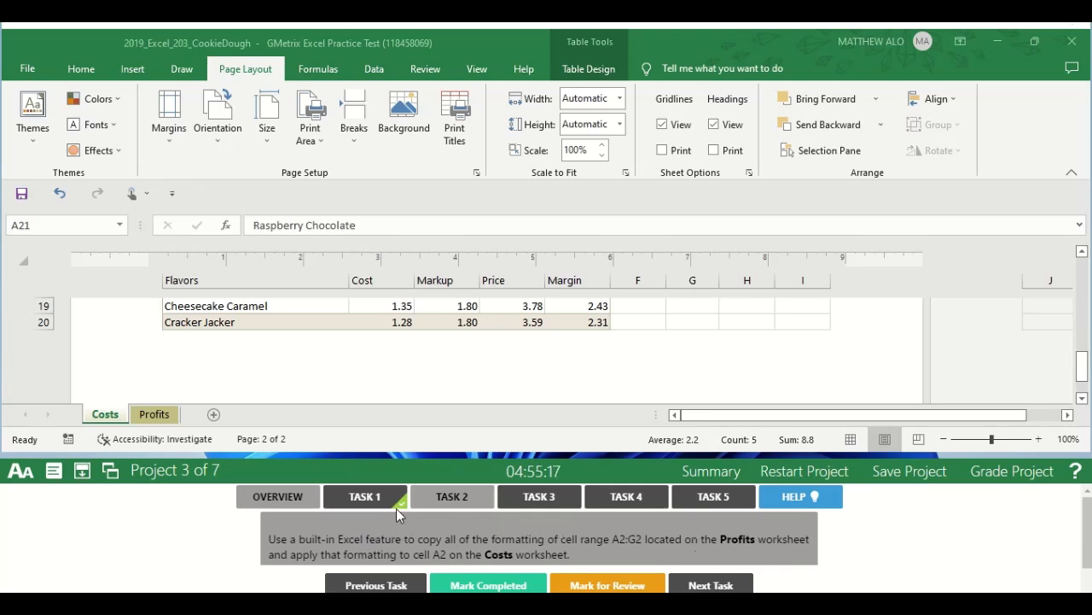
pyautogui.click(156, 415)
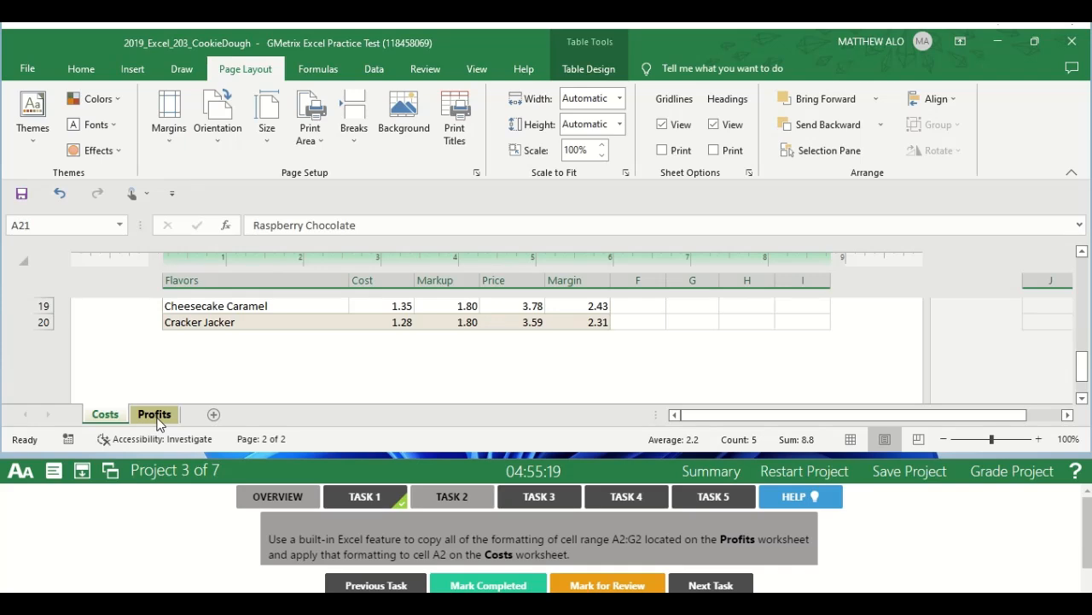
pyautogui.click(156, 416)
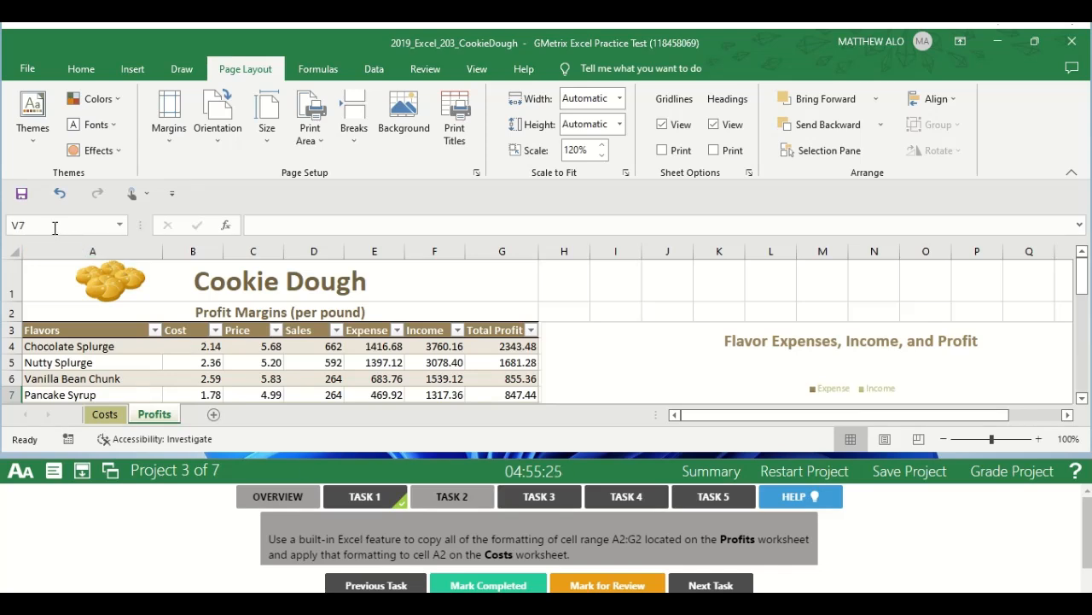
pyautogui.click(53, 227)
pyautogui.write('A2')
pyautogui.press('Return')
pyautogui.write(':')
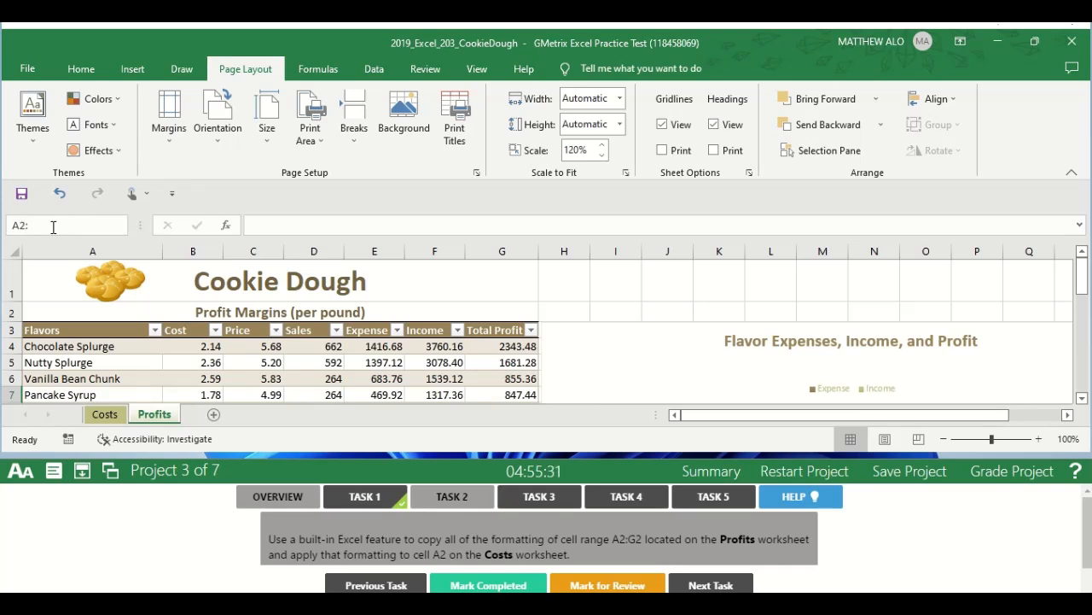
pyautogui.write('G2')
pyautogui.press('Return')
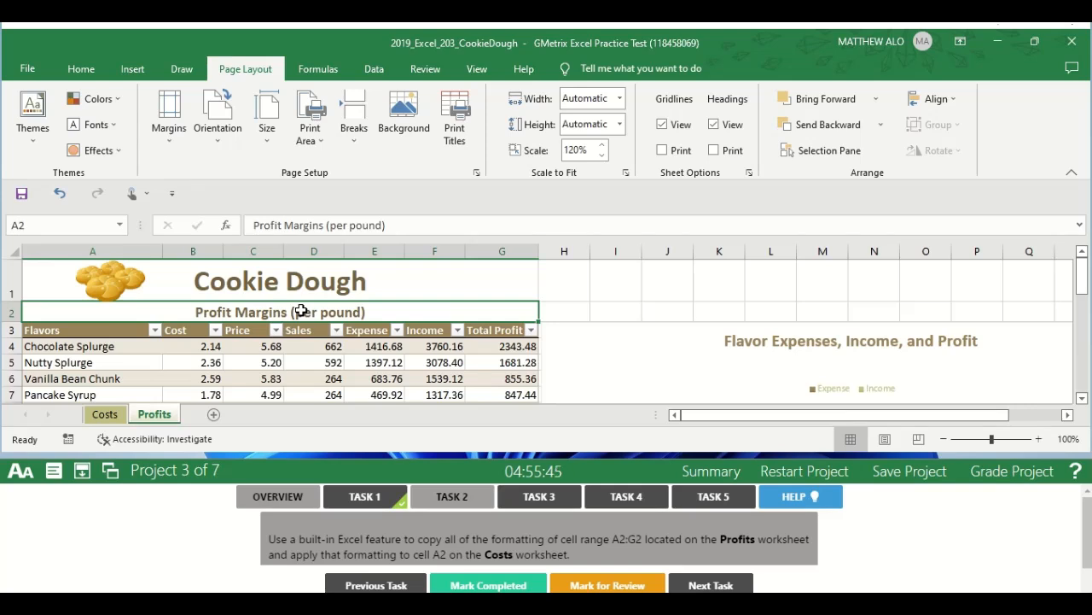
pyautogui.click(83, 70)
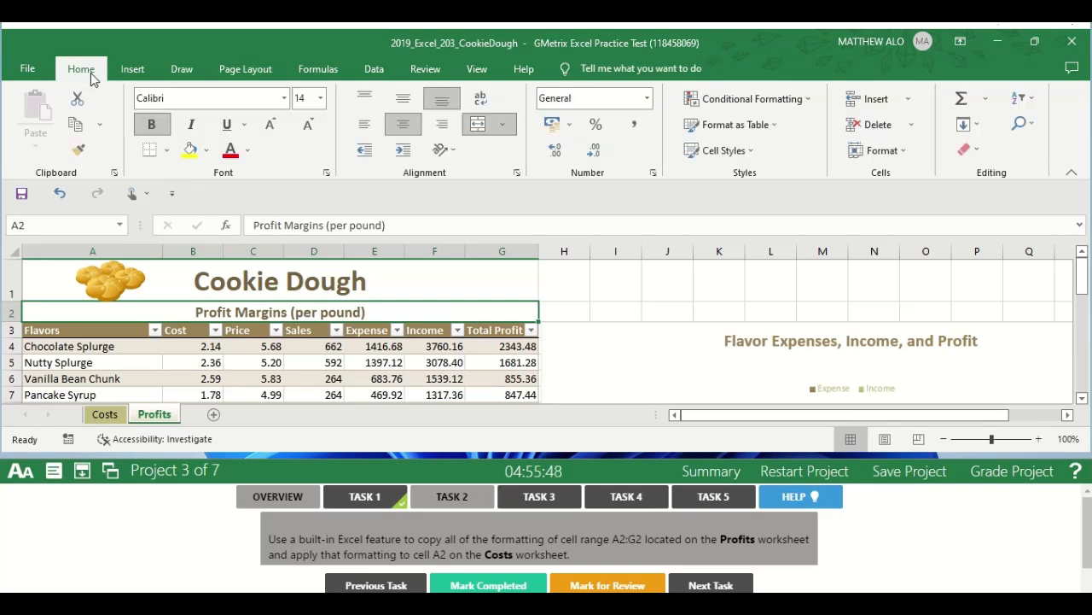
pyautogui.click(83, 159)
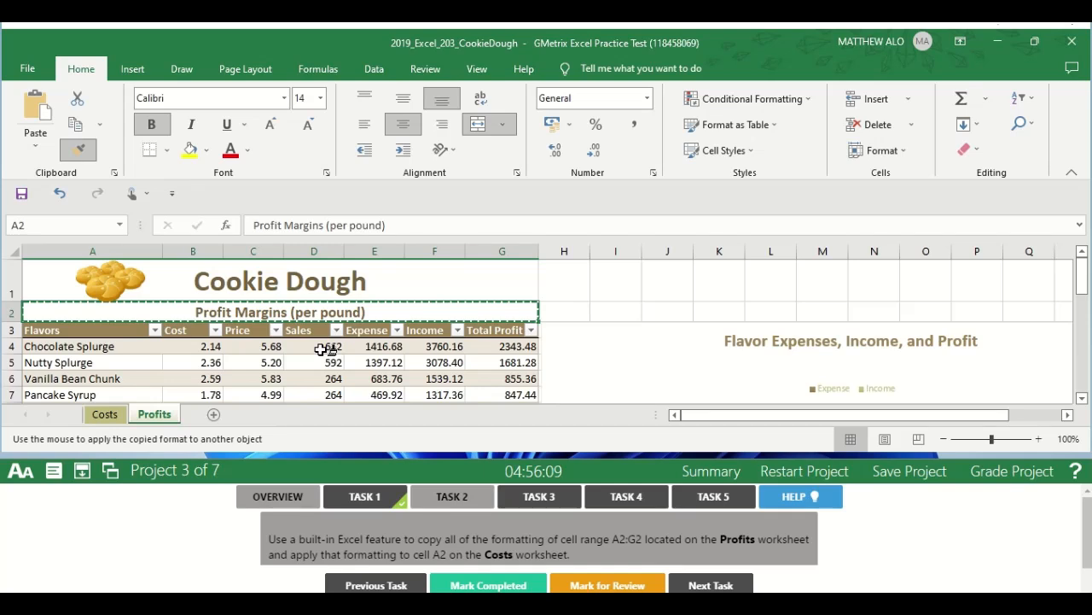
pyautogui.click(106, 416)
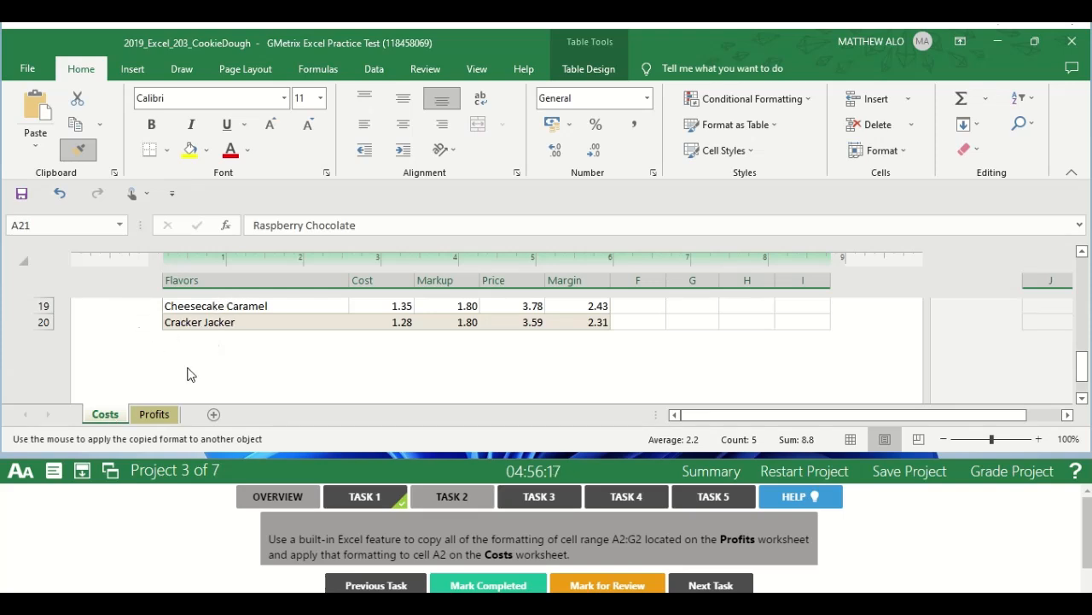
pyautogui.click(156, 414)
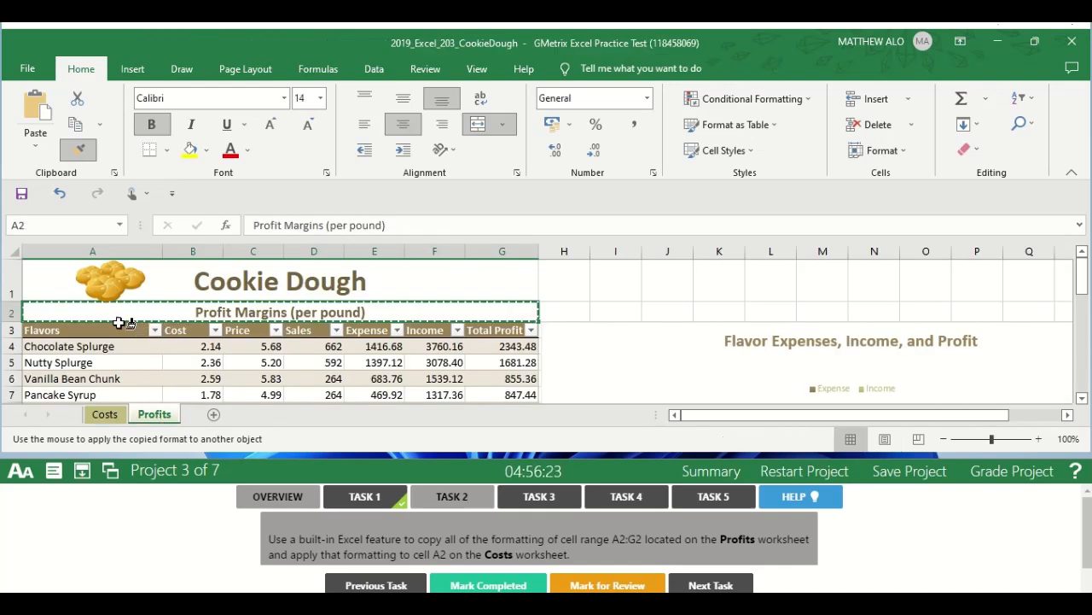
# Go to cell A2, the Production Costs (per pound) heading, on the Costs worksheet.
pyautogui.click(117, 418)
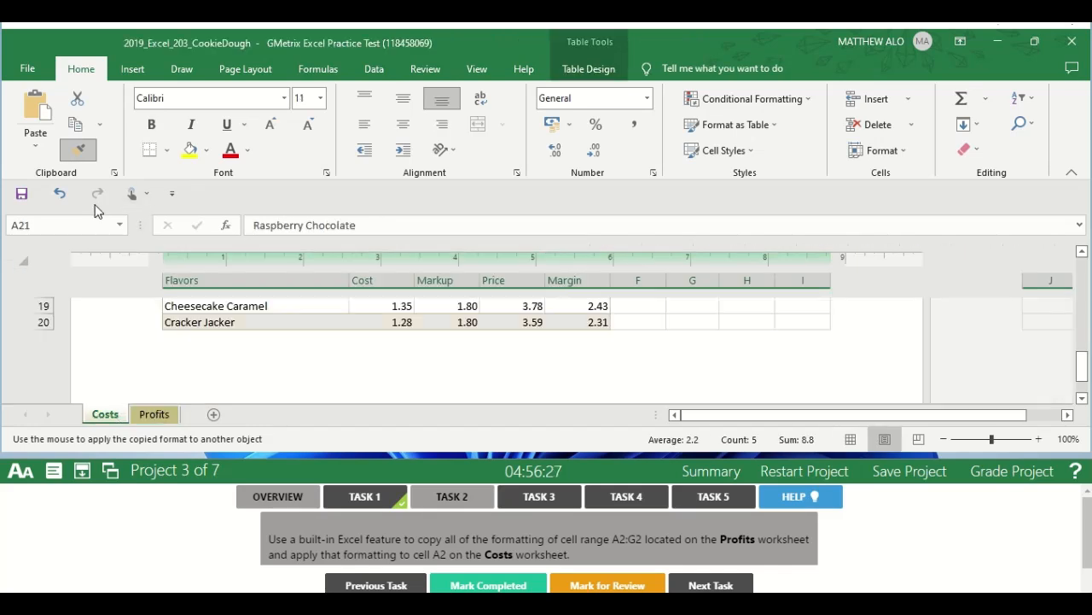
pyautogui.click(69, 224)
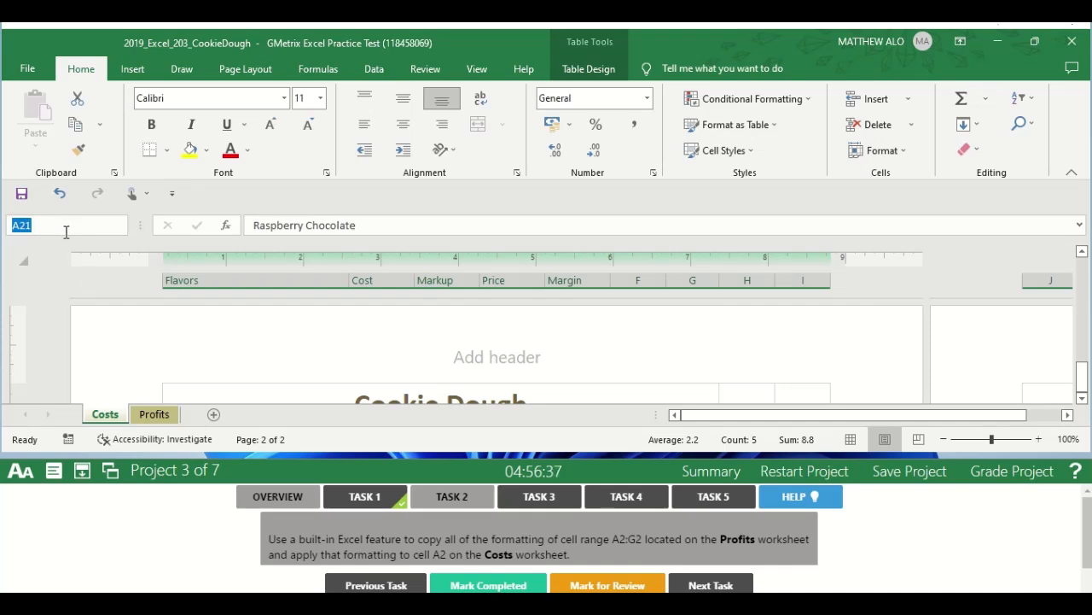
pyautogui.write('A2')
pyautogui.press('Return')
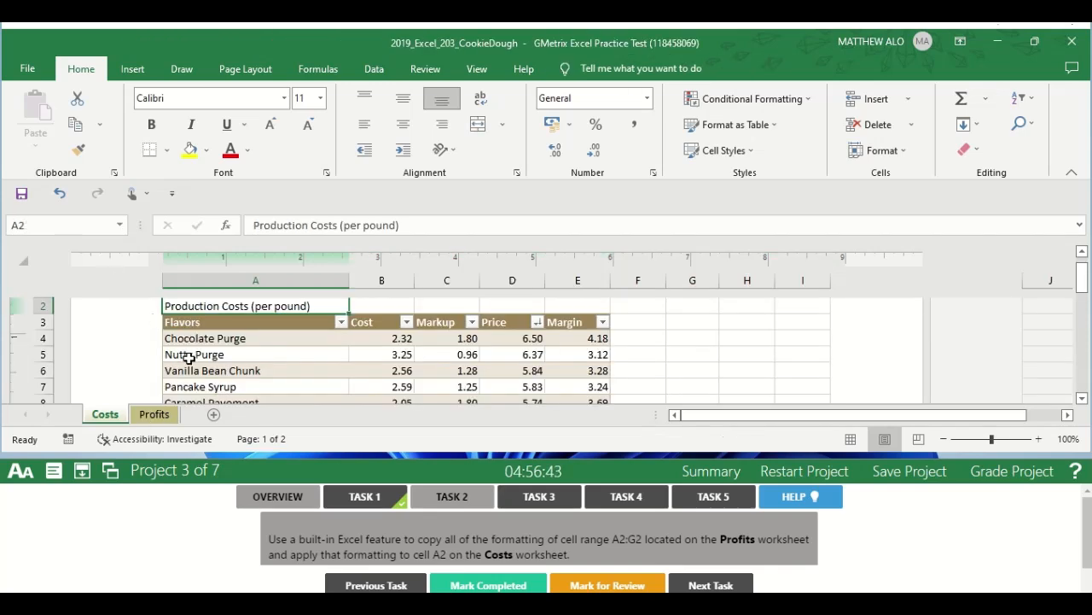
# Copy the formatting of A2:G2 on the Profits worksheet onto cell A2 of the Costs worksheet with Format Painter and mark Task 2 completed.
pyautogui.click(154, 418)
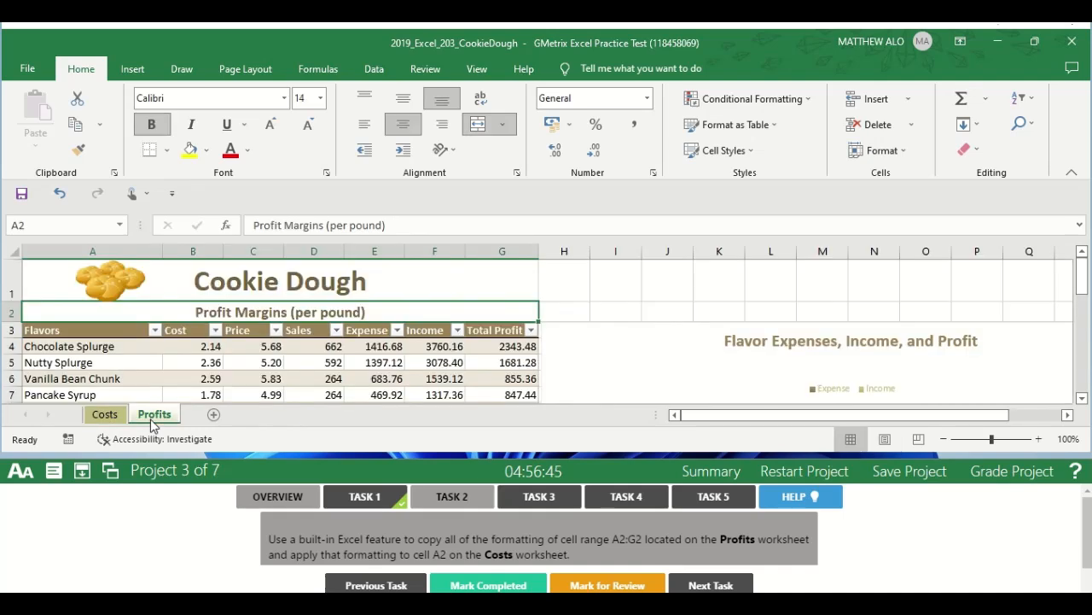
pyautogui.click(81, 152)
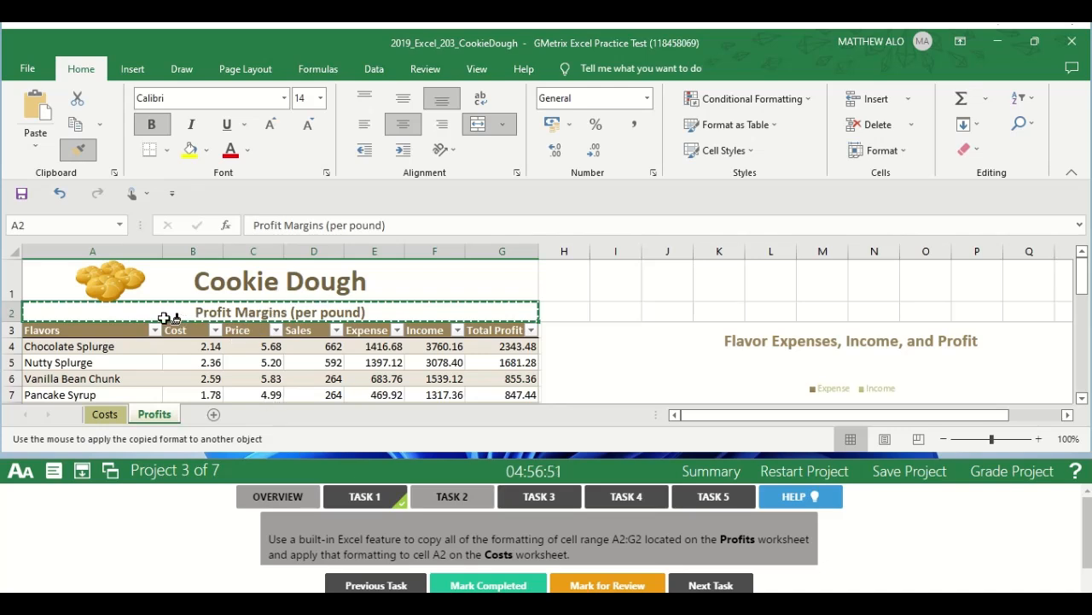
pyautogui.click(105, 414)
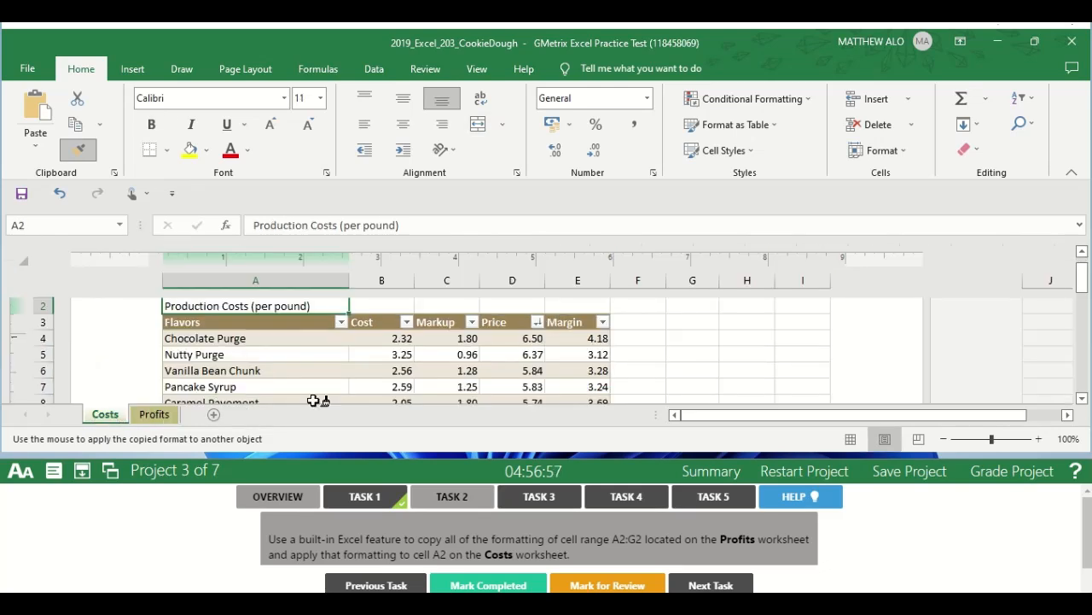
pyautogui.click(202, 303)
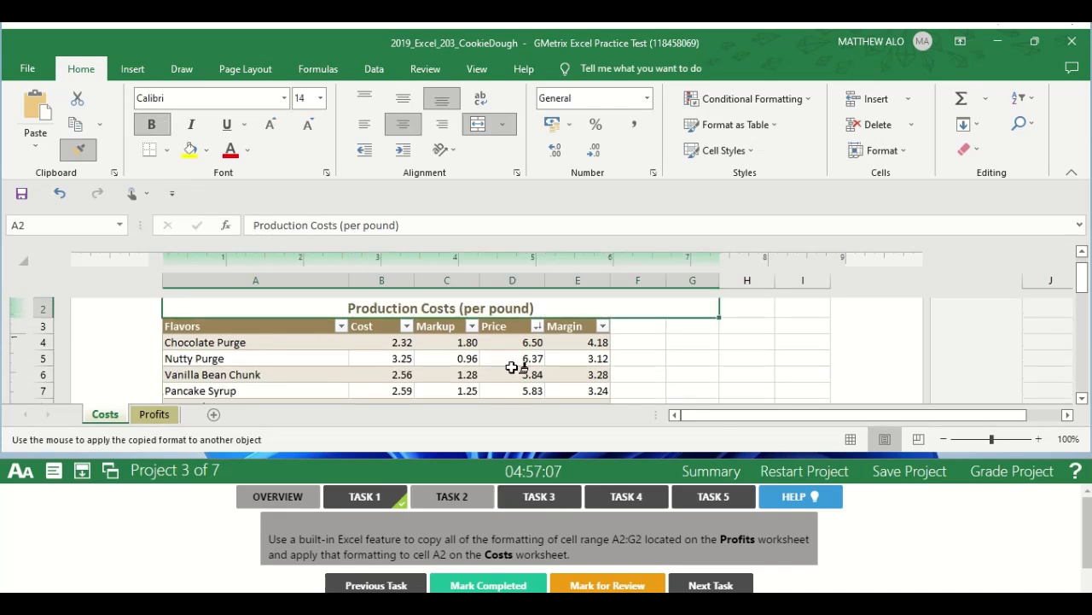
pyautogui.click(86, 152)
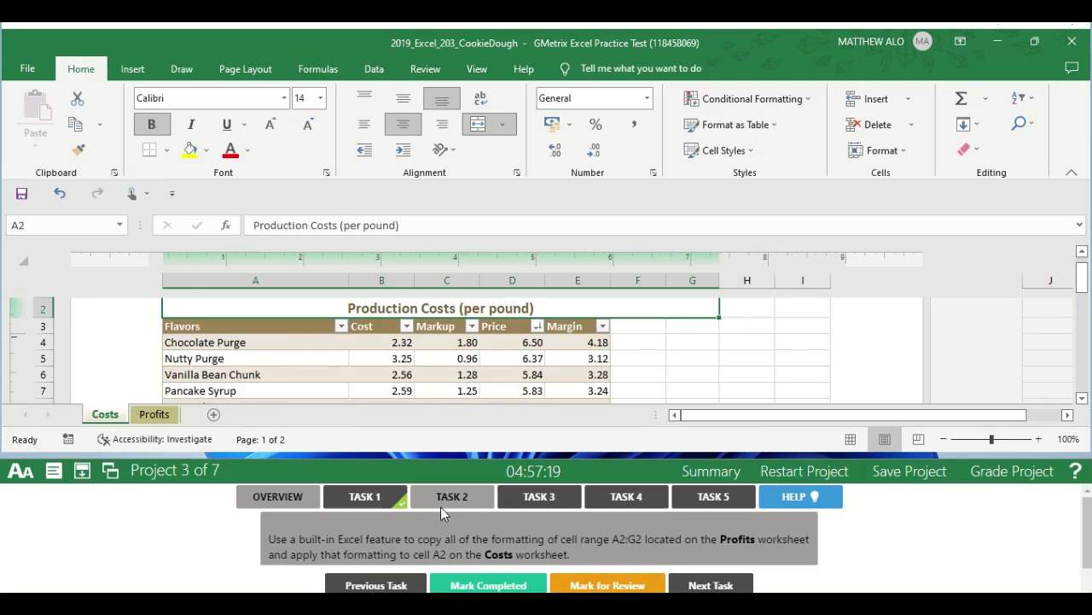
pyautogui.click(469, 585)
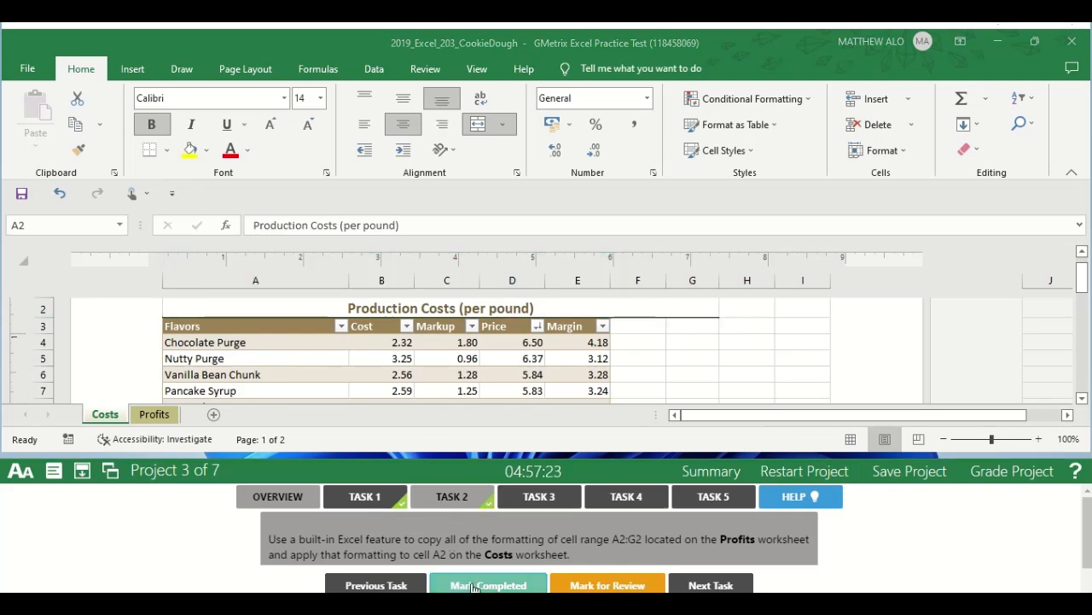
# Open the Task 3 instructions and go to cell A29, under Average Costs Per Flavor, on the Profits worksheet.
pyautogui.click(548, 505)
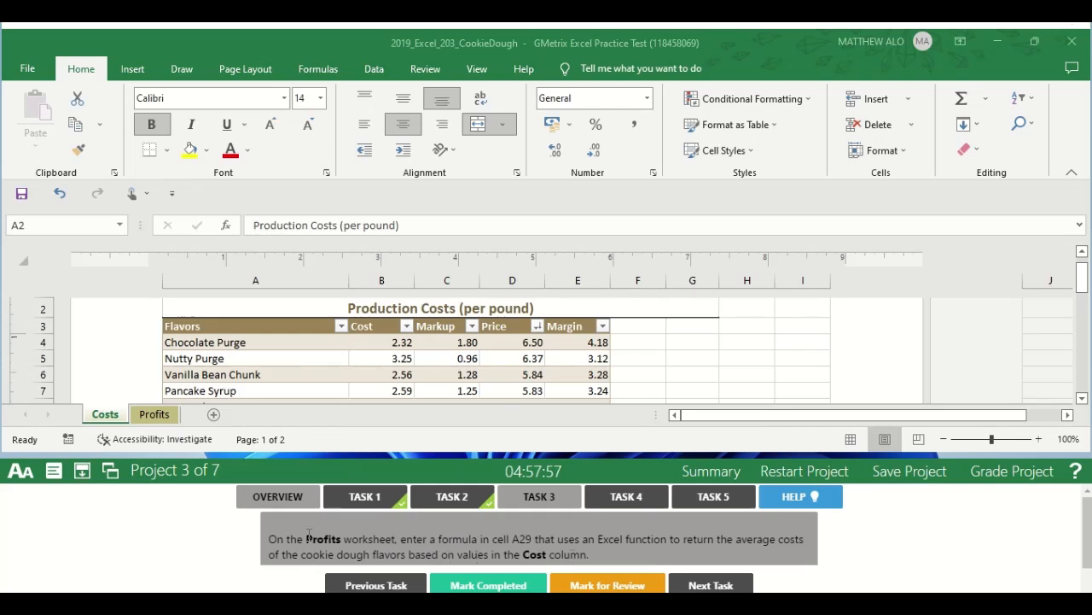
pyautogui.click(157, 414)
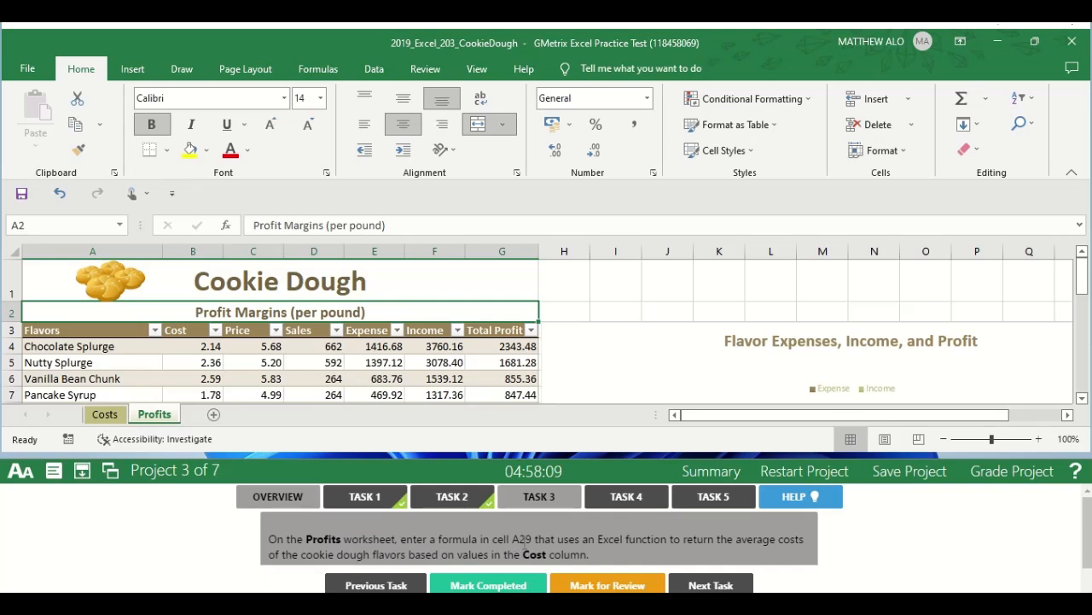
pyautogui.click(37, 224)
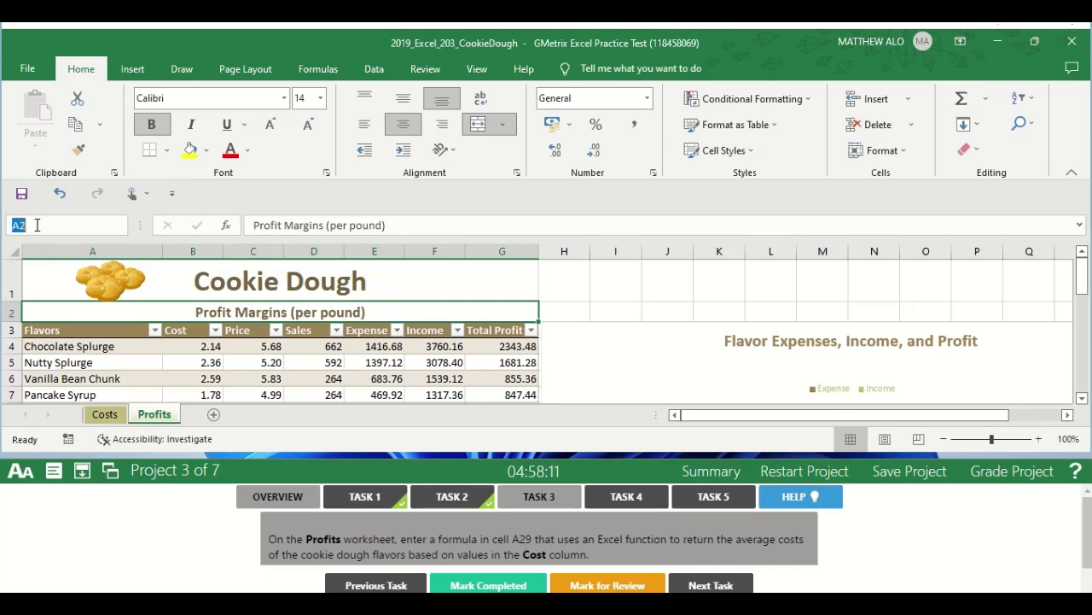
pyautogui.write('A')
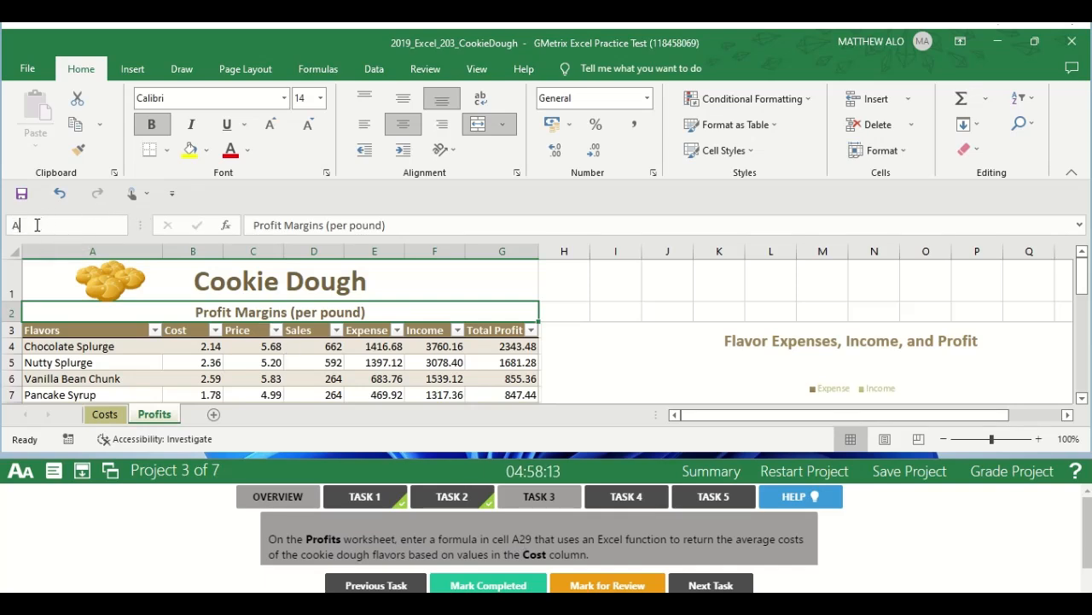
pyautogui.write('29')
pyautogui.press('Return')
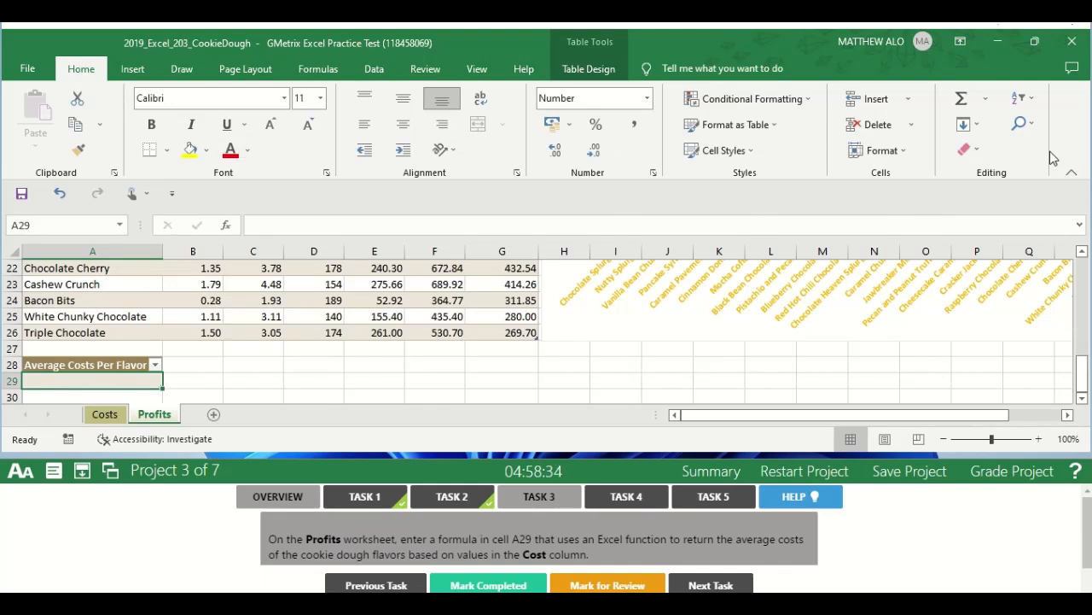
# Enter the formula =AVERAGE(Table2[Cost]) in cell A29 and mark Task 3 completed.
pyautogui.click(986, 100)
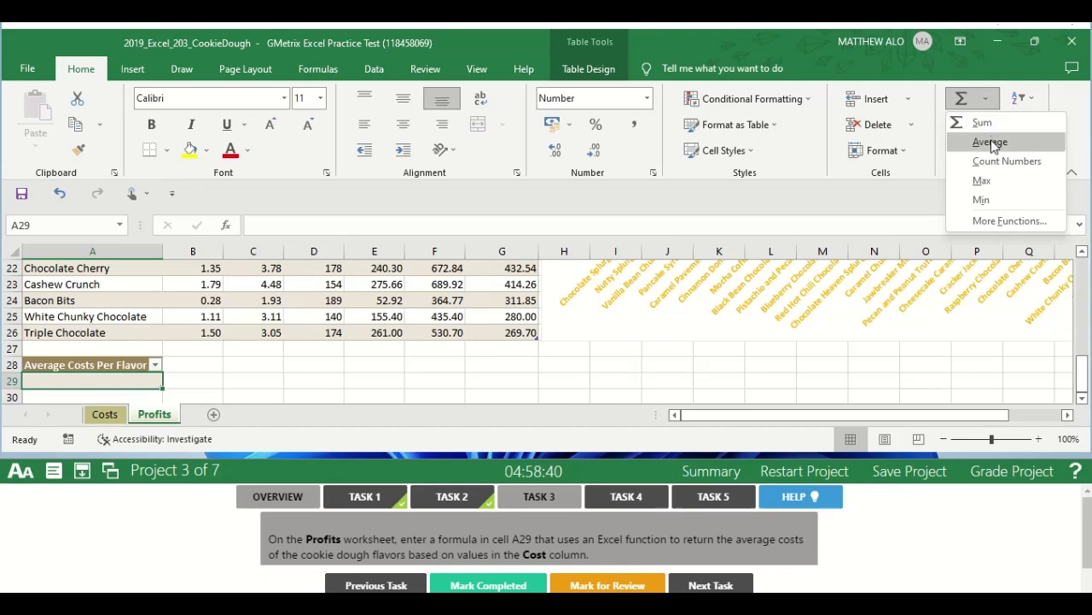
pyautogui.click(991, 143)
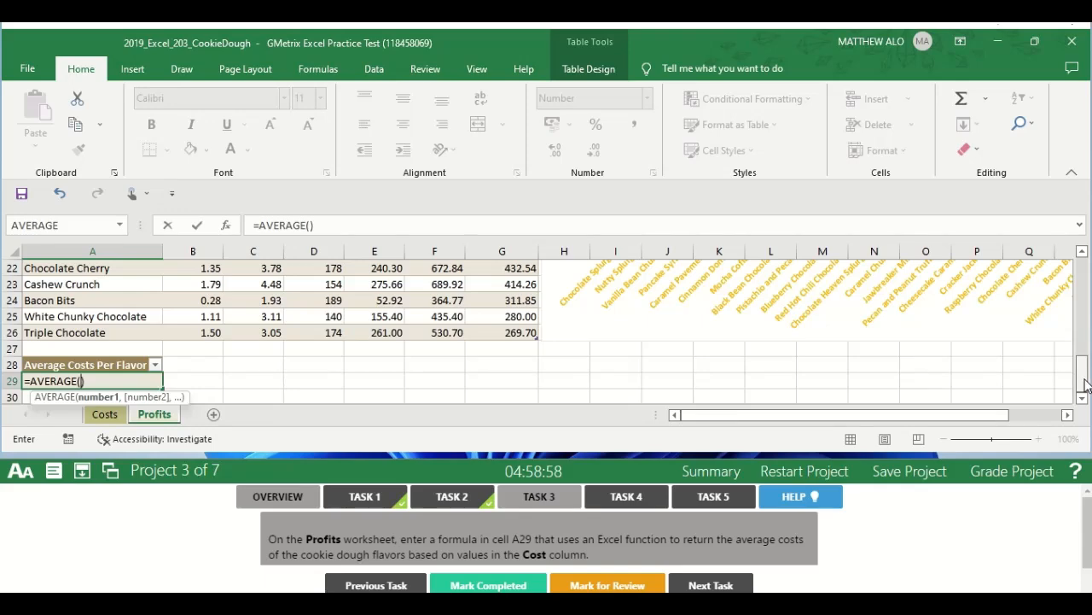
pyautogui.moveTo(1082, 384); pyautogui.dragTo(1079, 265)
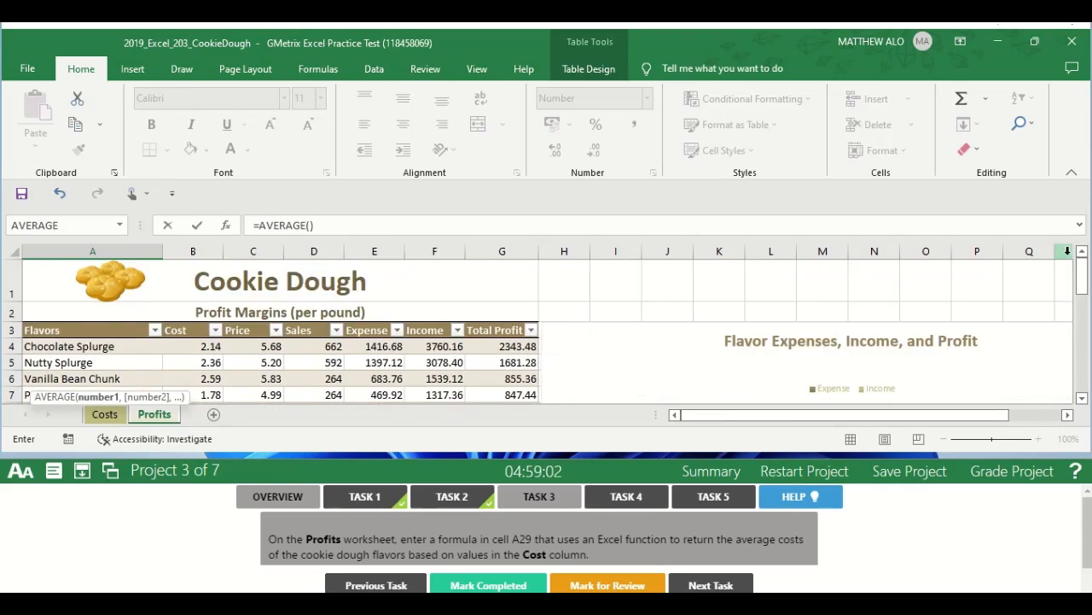
pyautogui.click(191, 349)
pyautogui.moveTo(192, 352)
pyautogui.mouseDown()
pyautogui.moveTo(186, 403)
pyautogui.moveTo(199, 360)
pyautogui.mouseUp()
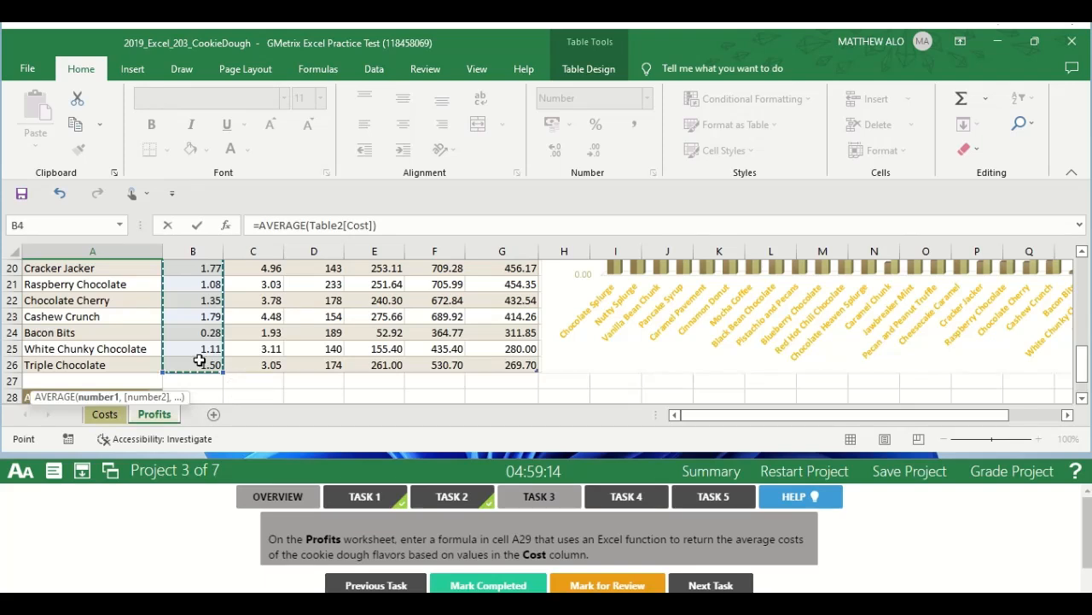
pyautogui.press('Return')
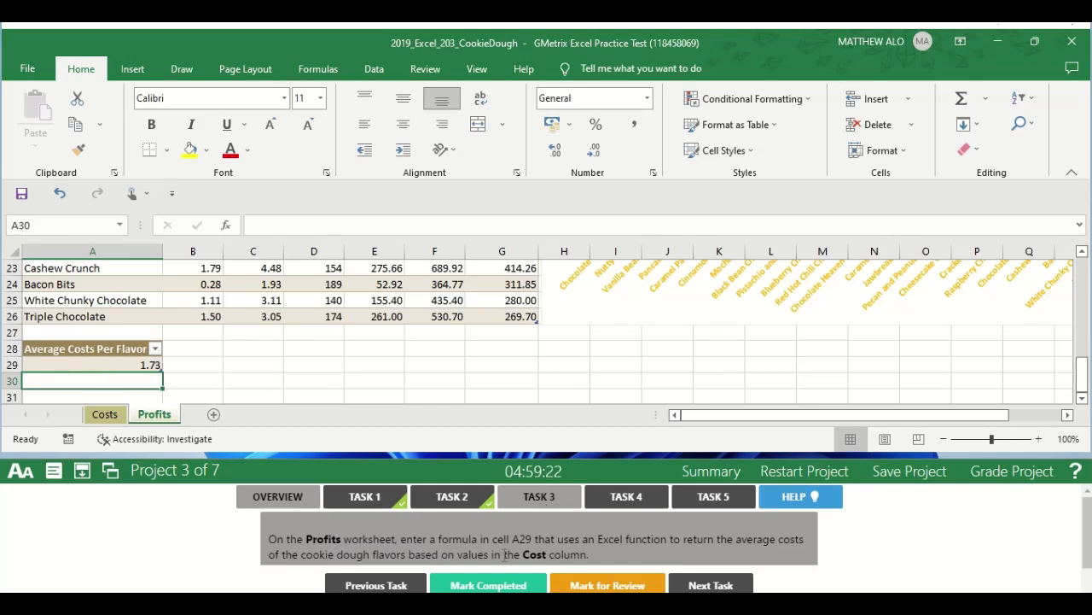
pyautogui.click(476, 589)
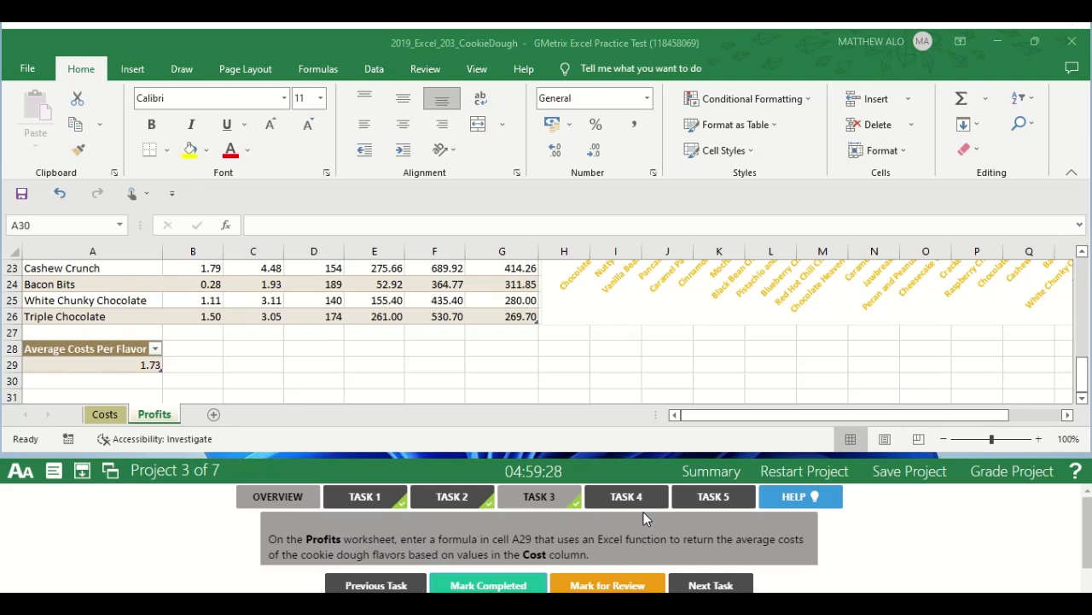
# Open the Task 4 instructions and select the Flavor Expenses, Income, and Profit chart on the Profits worksheet.
pyautogui.click(626, 499)
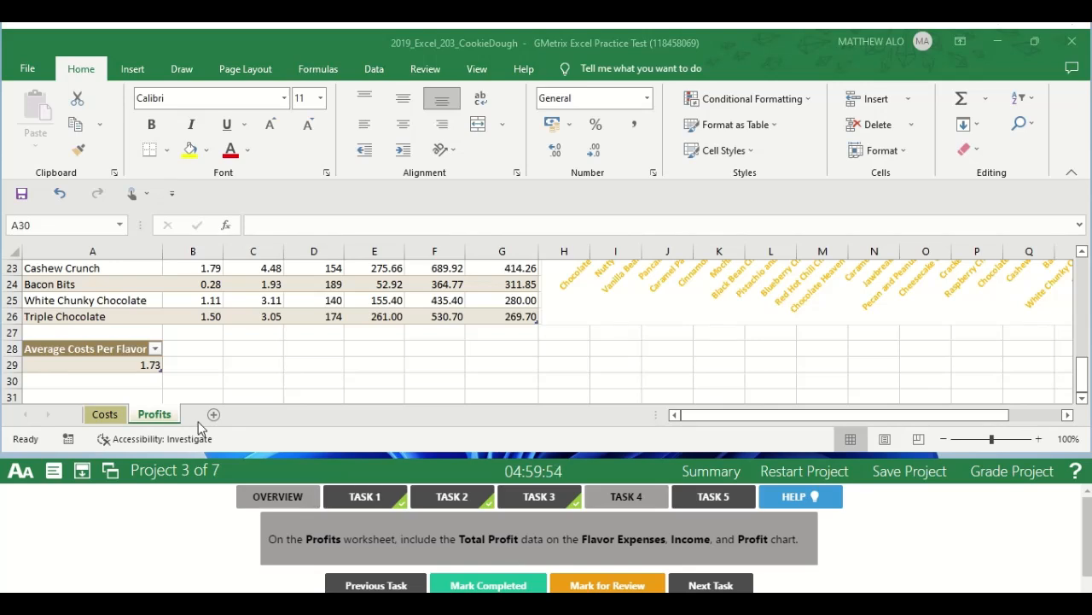
pyautogui.click(157, 418)
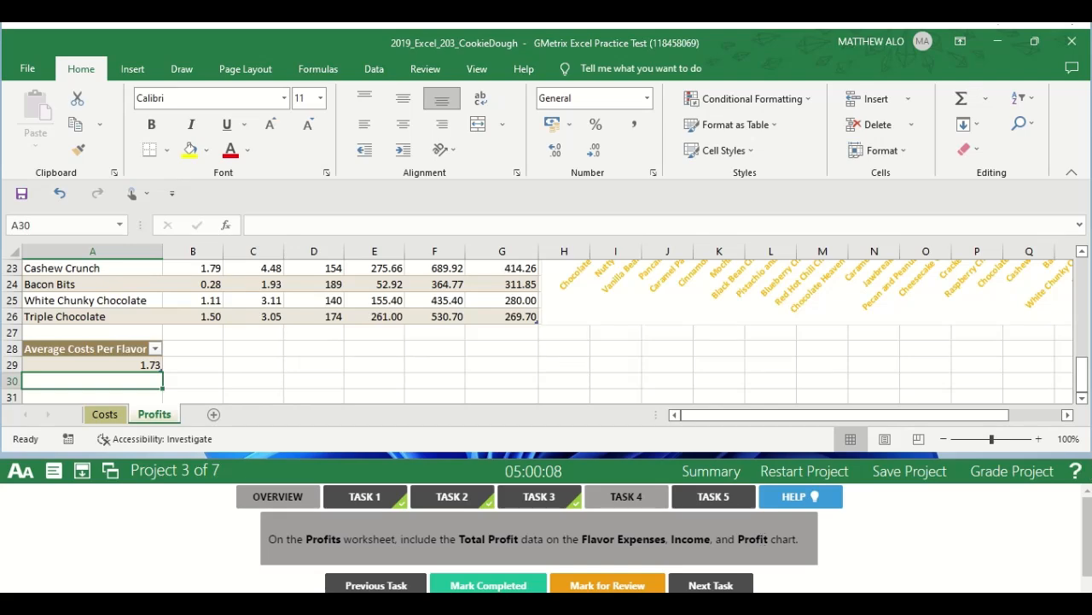
pyautogui.moveTo(1083, 373); pyautogui.dragTo(1065, 299)
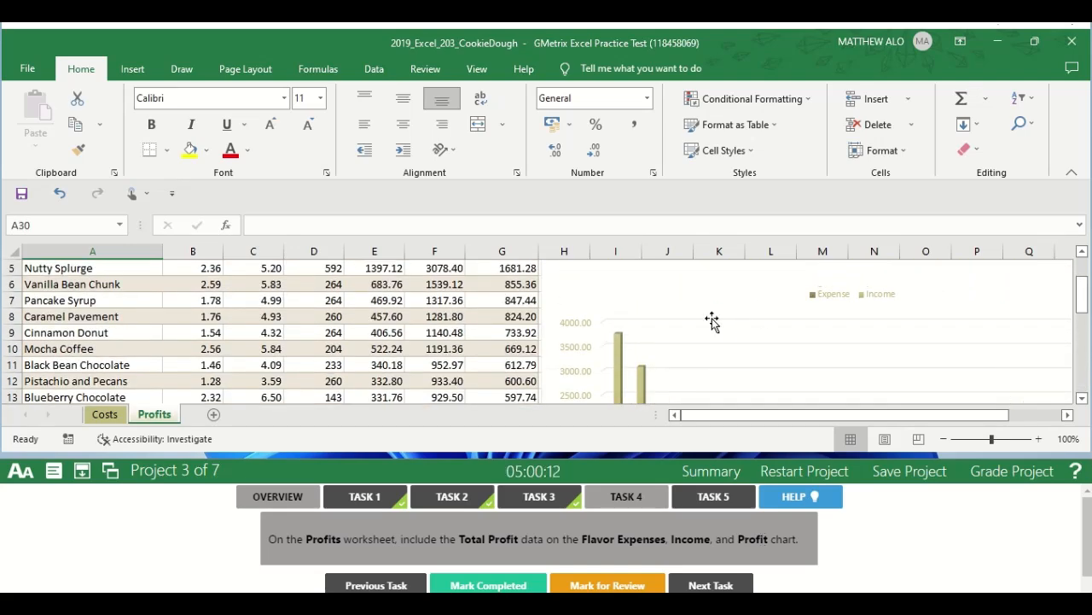
pyautogui.click(686, 312)
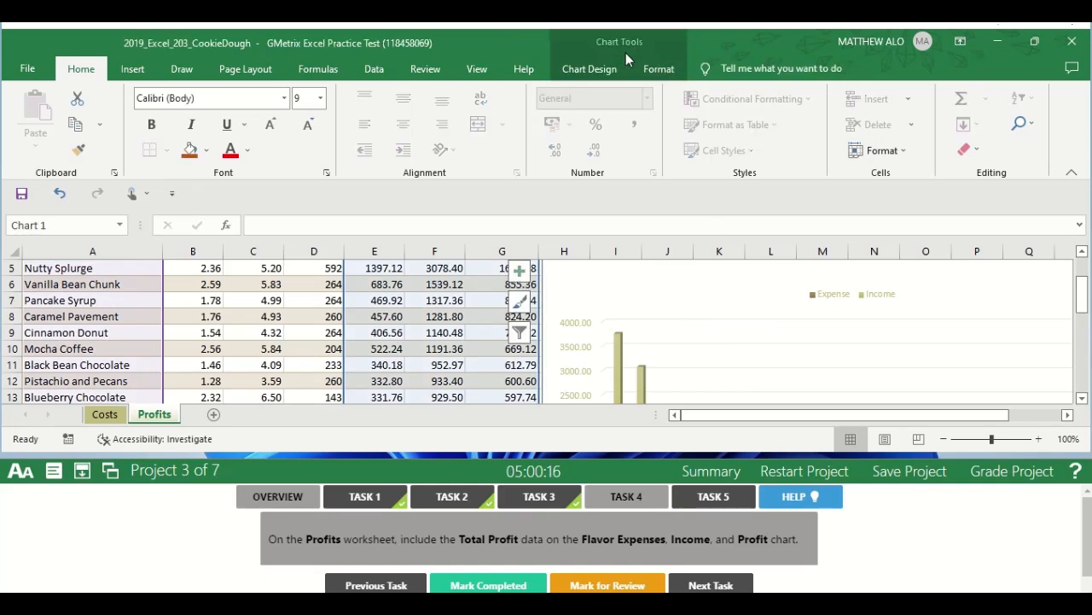
# Include the Total Profit series in the selected chart's data source and mark Task 4 completed.
pyautogui.click(608, 68)
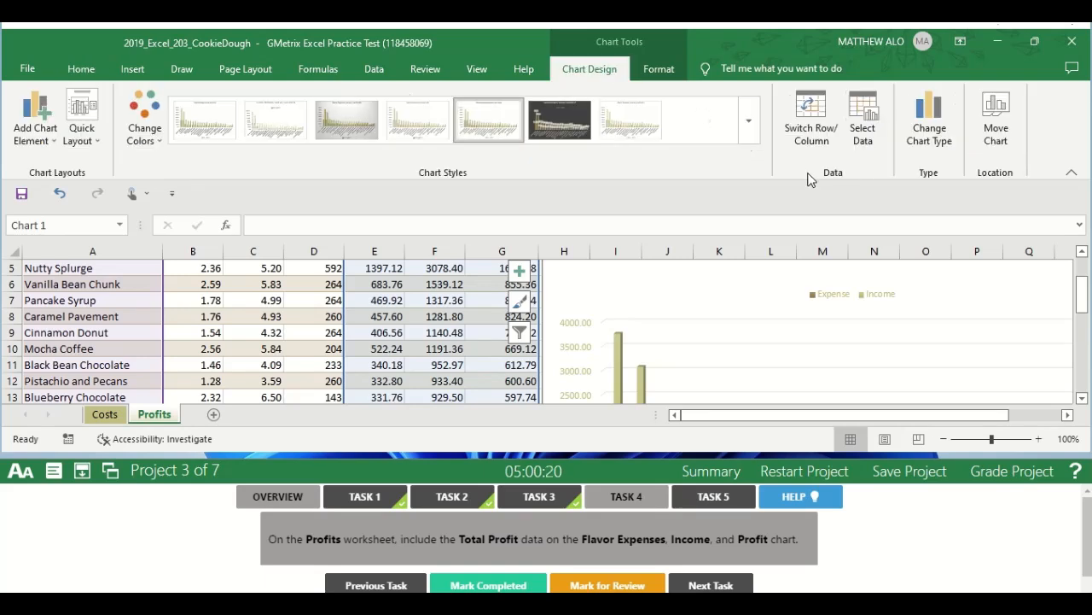
pyautogui.click(864, 147)
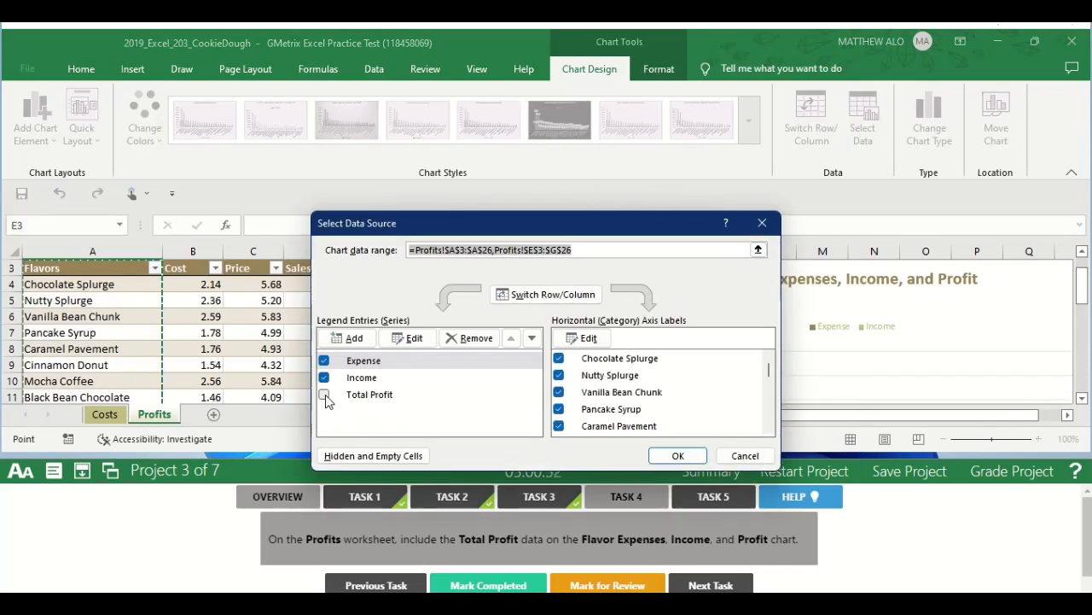
pyautogui.click(324, 396)
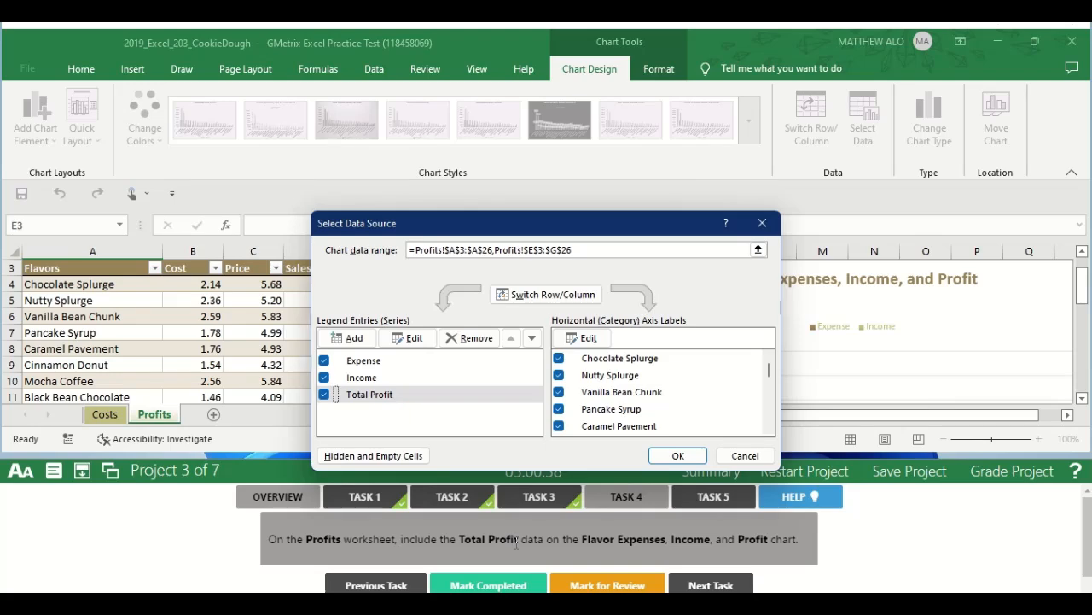
pyautogui.click(680, 456)
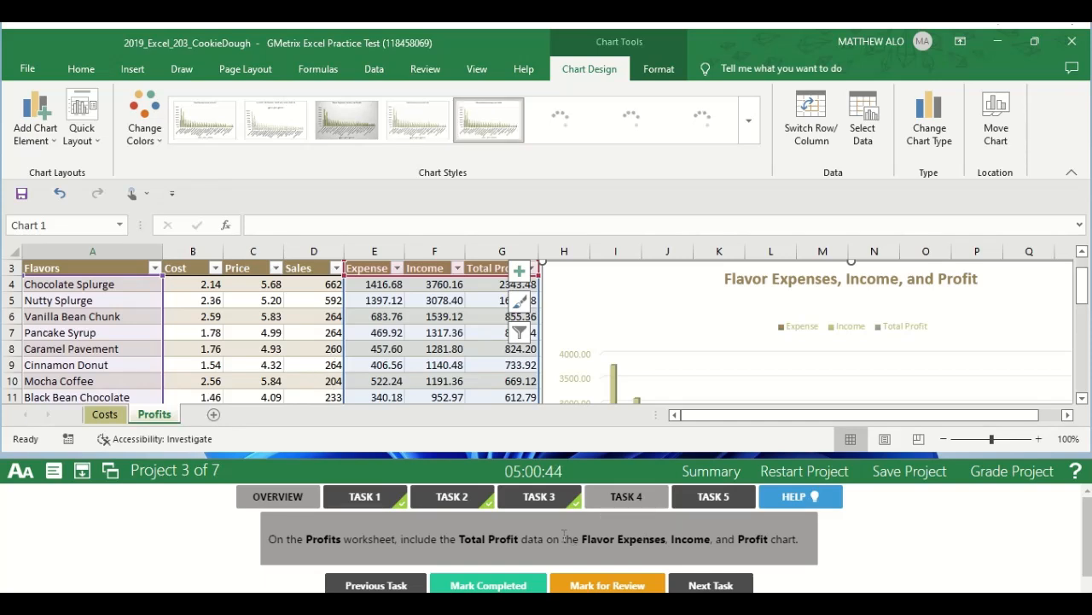
pyautogui.click(489, 585)
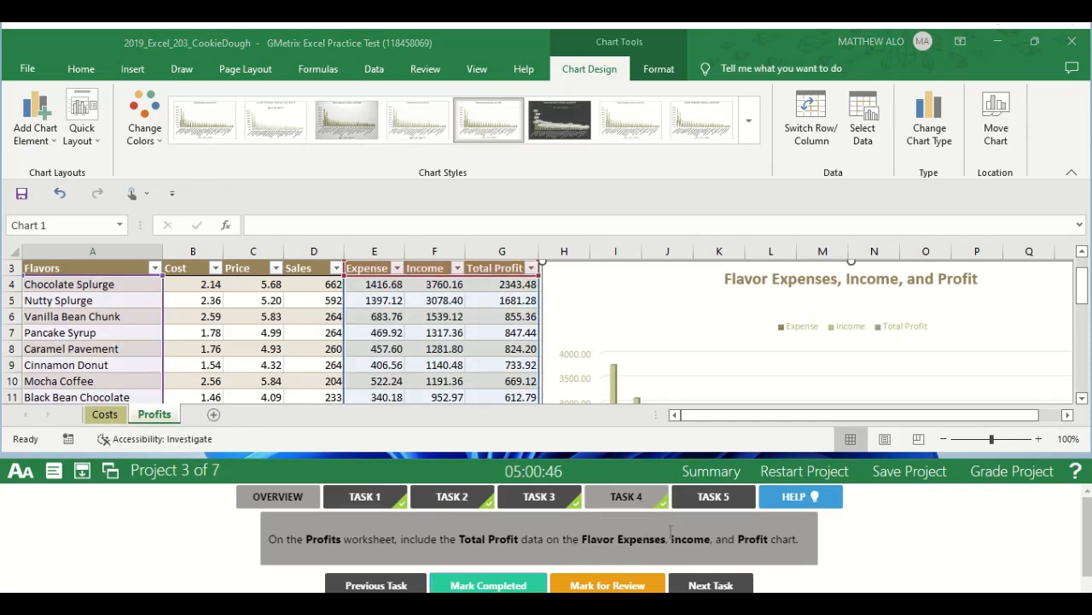
# Following the Task 5 instructions, filter the Cost column on the Profits worksheet to Above Average values and mark the task completed.
pyautogui.click(715, 499)
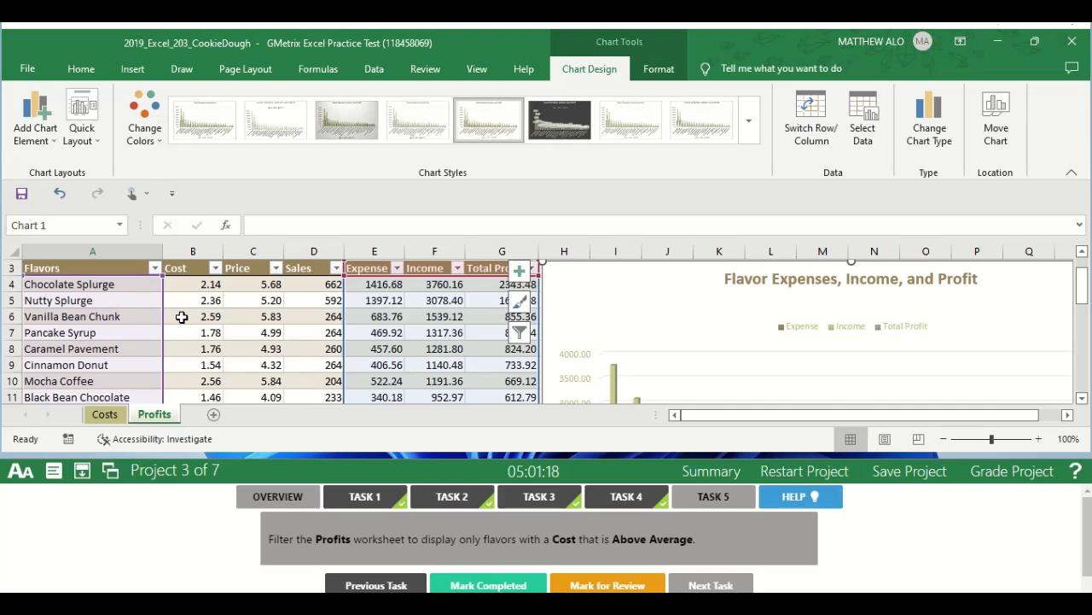
pyautogui.click(216, 271)
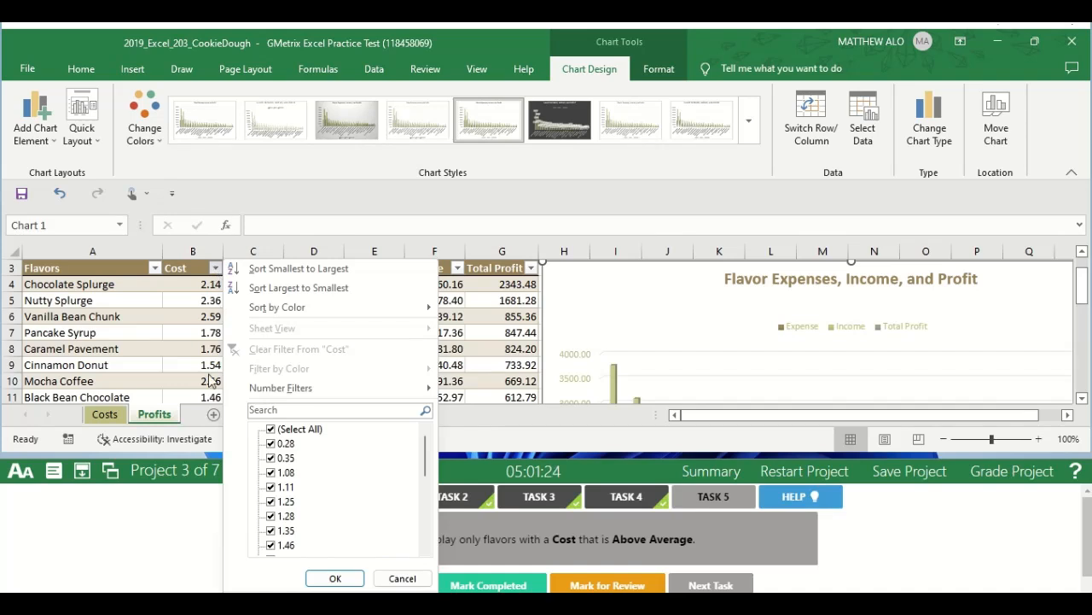
pyautogui.moveTo(287, 388)
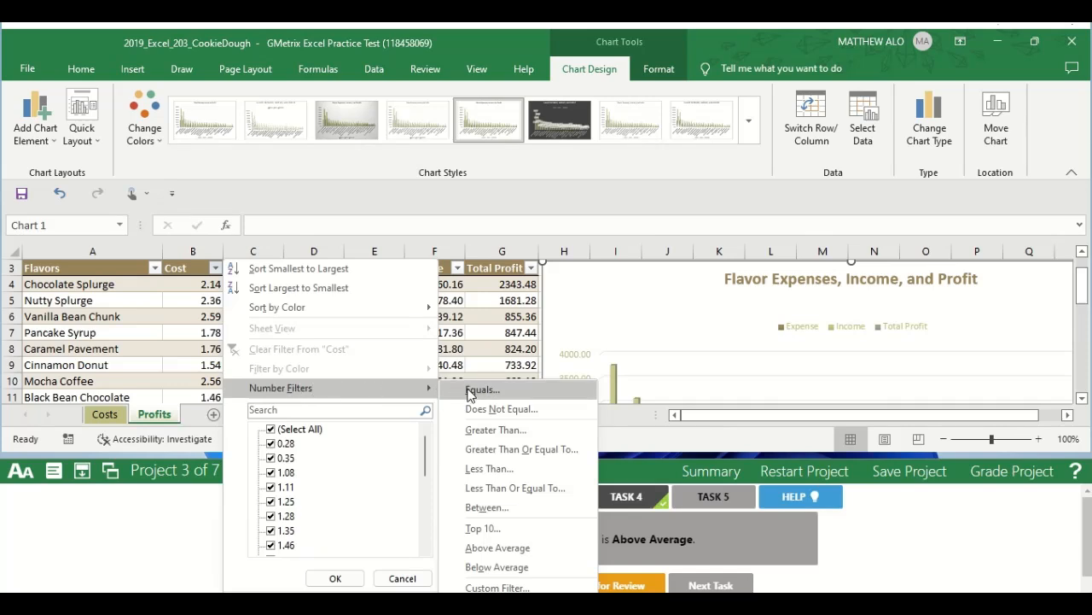
pyautogui.click(501, 550)
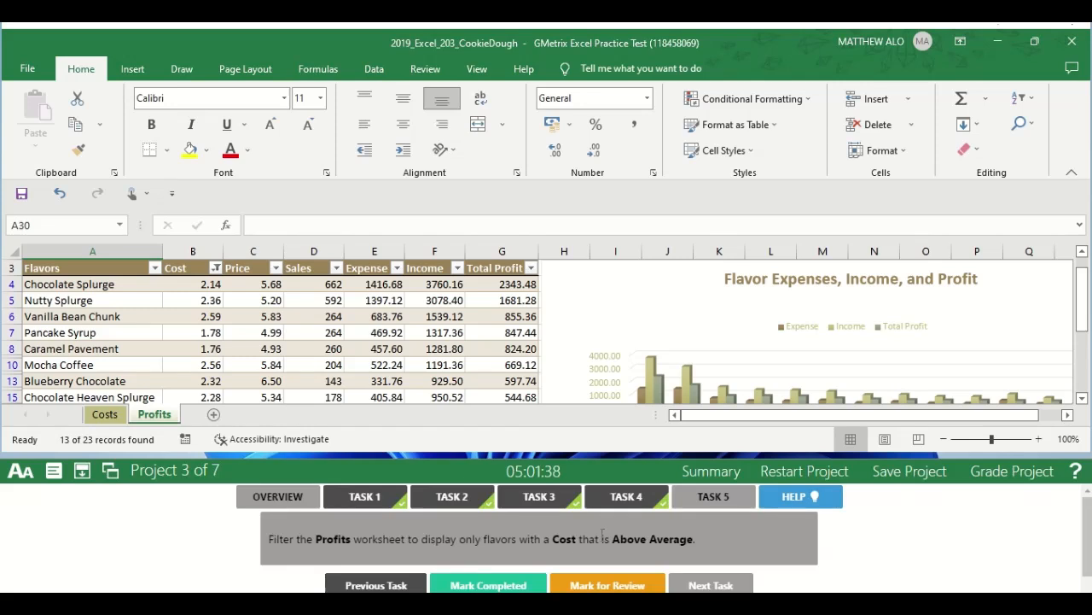
pyautogui.click(499, 585)
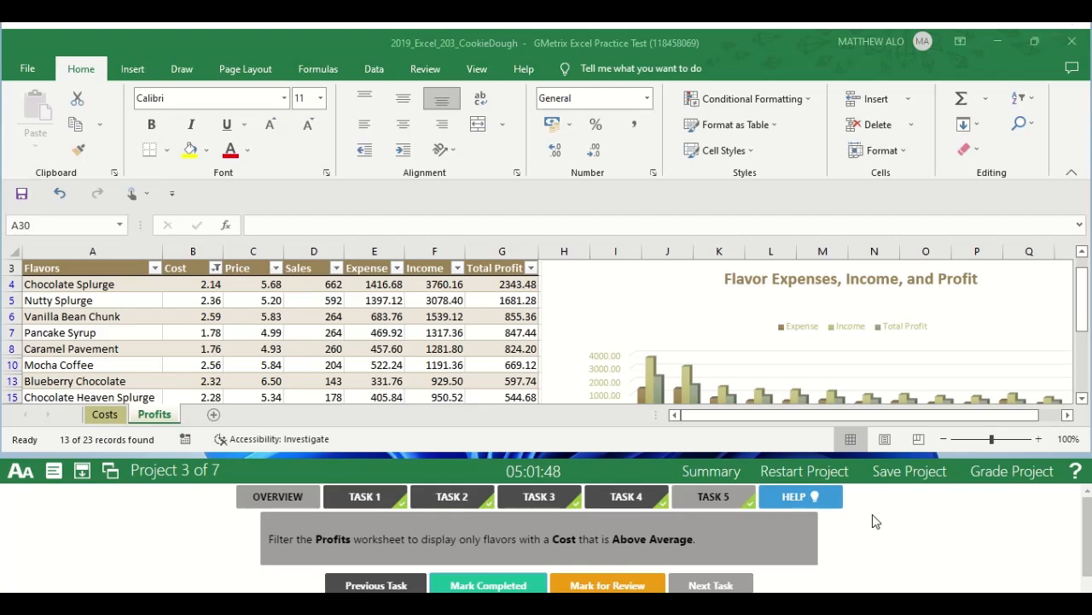
# Grade the Cookie Dough project and continue to Project 4, Banquet Rooms.
pyautogui.click(1001, 480)
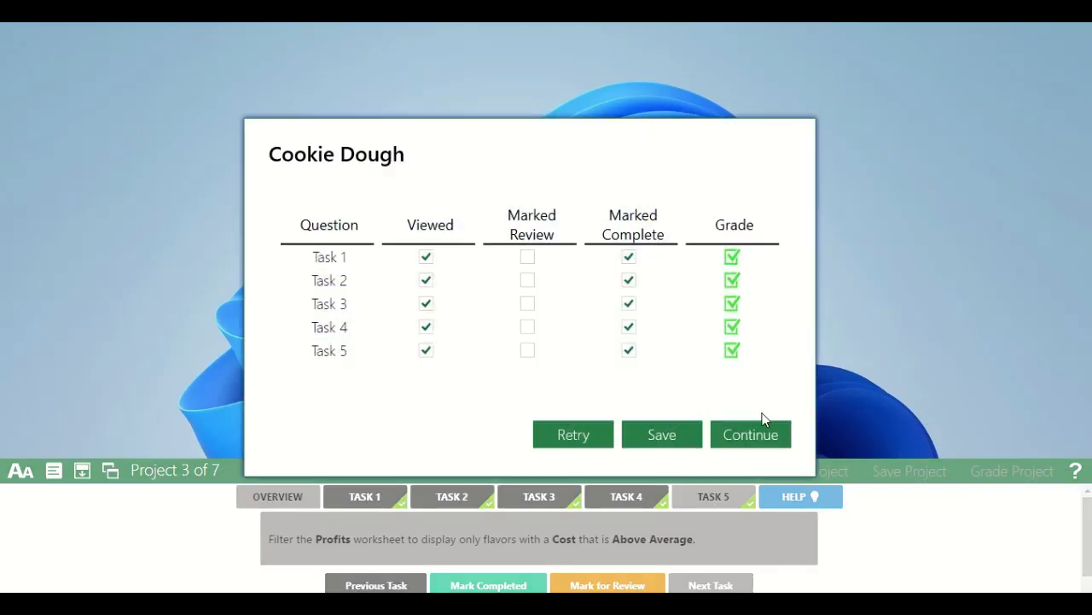
pyautogui.click(749, 436)
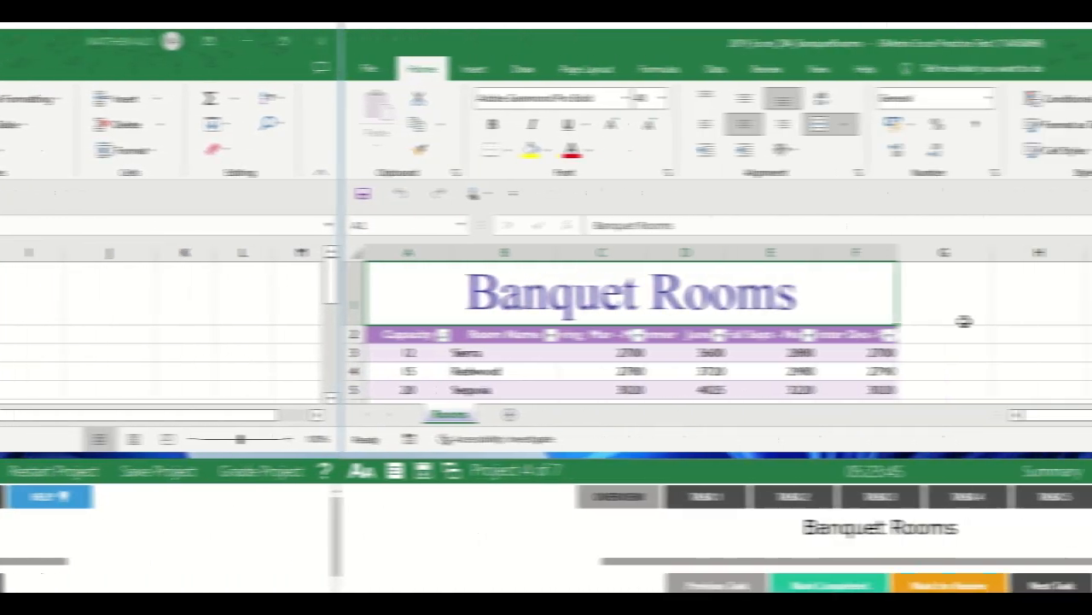
# Following the Task 1 instructions, add the Open command to the Quick Access Toolbar and mark the task completed.
pyautogui.click(423, 496)
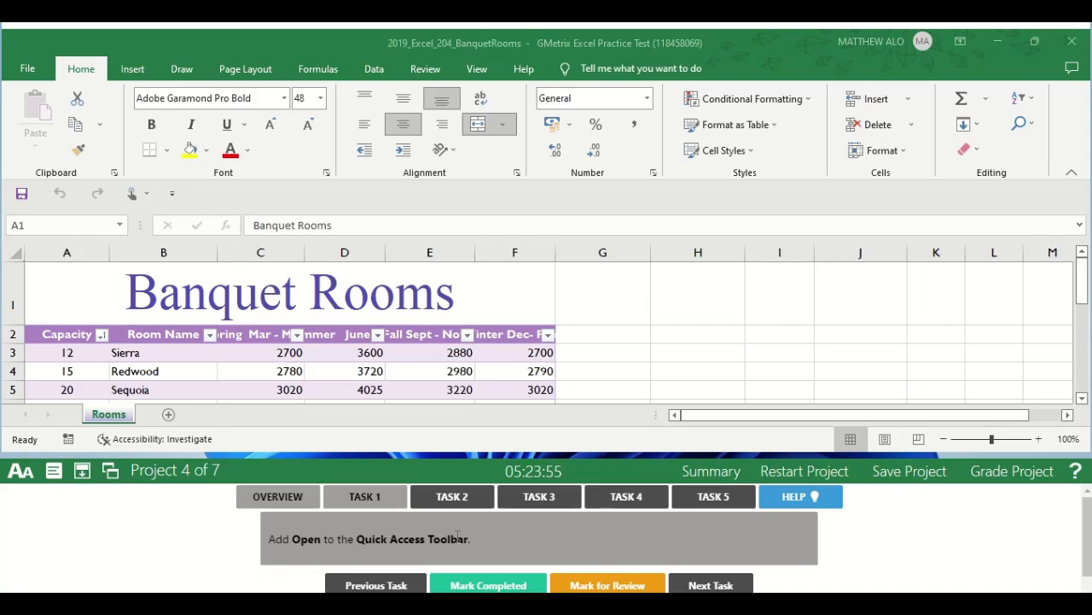
pyautogui.click(172, 196)
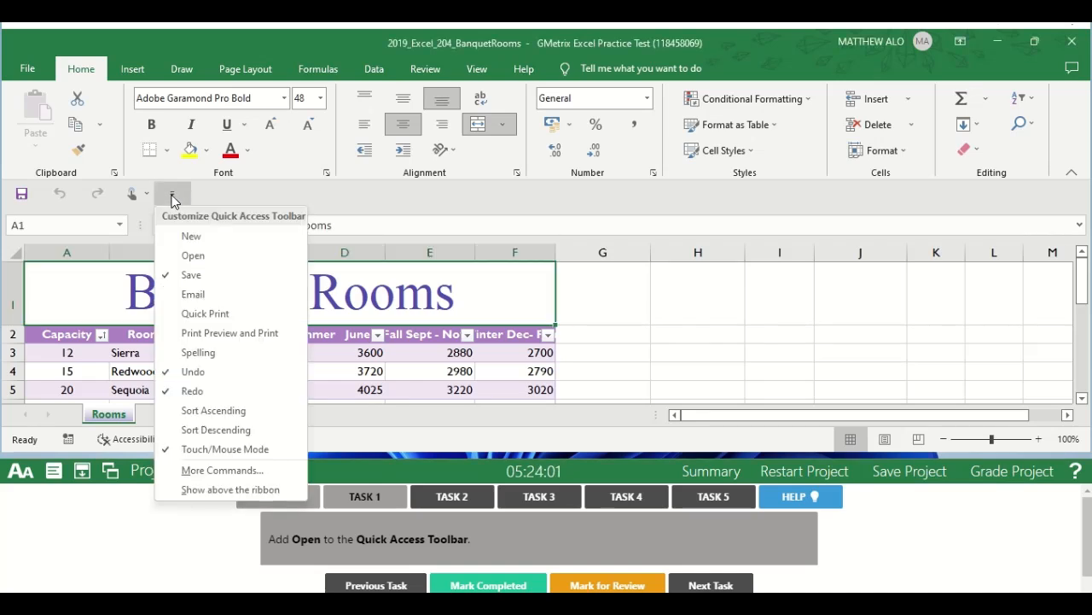
pyautogui.click(184, 254)
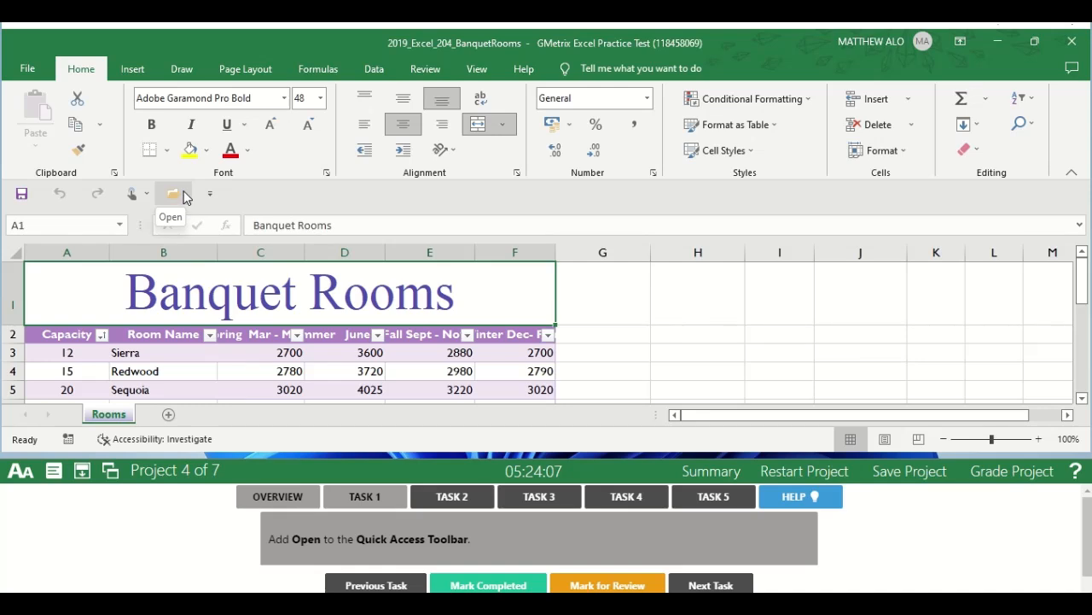
pyautogui.click(695, 333)
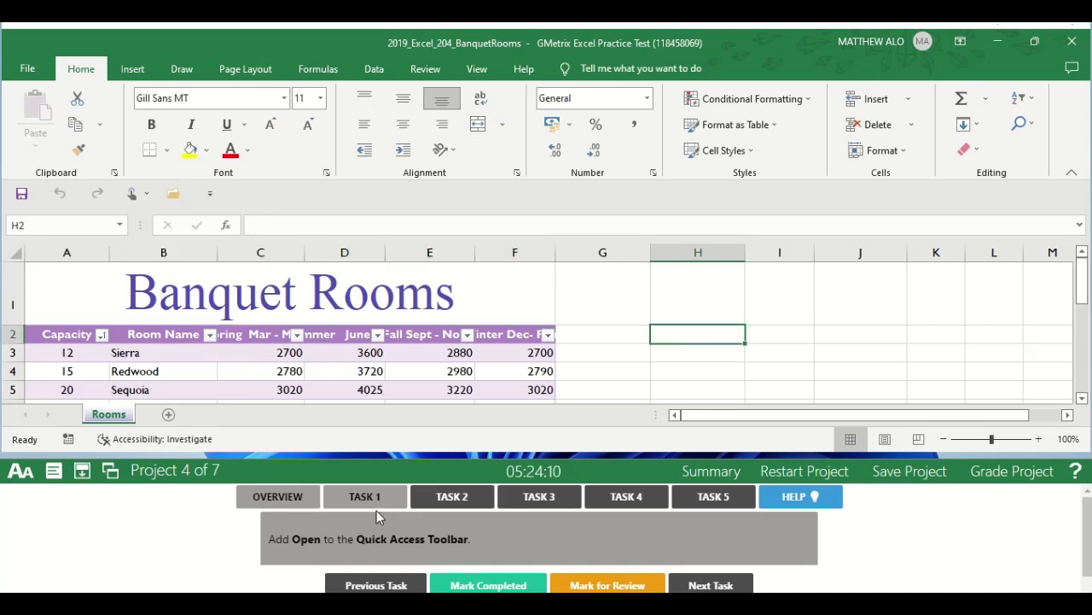
pyautogui.click(470, 587)
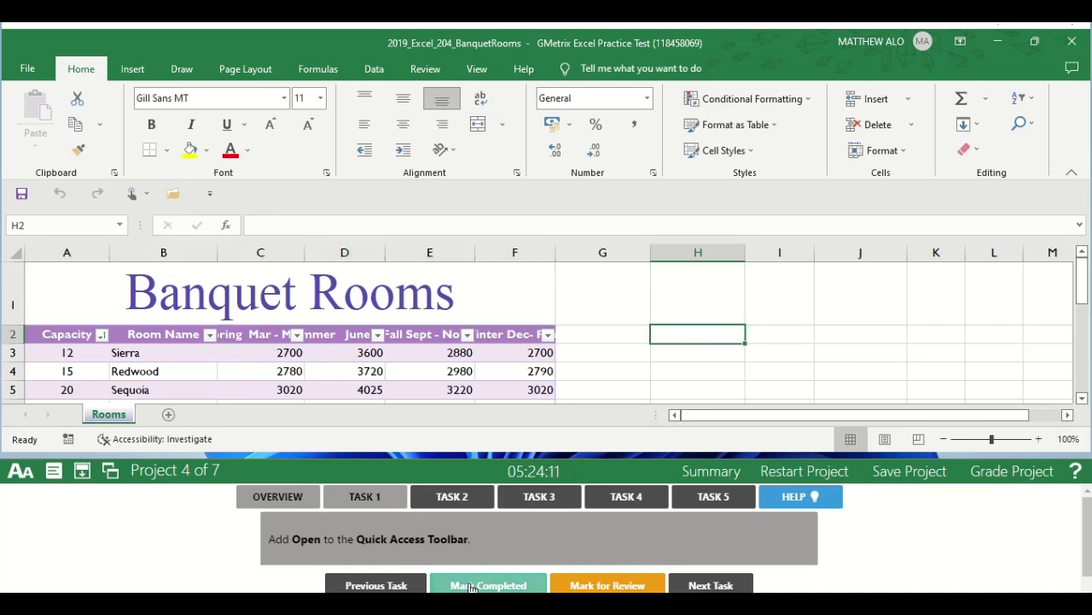
# Following the Task 2 instructions, set the workbook's Title property to New Rates and mark the task completed.
pyautogui.click(452, 498)
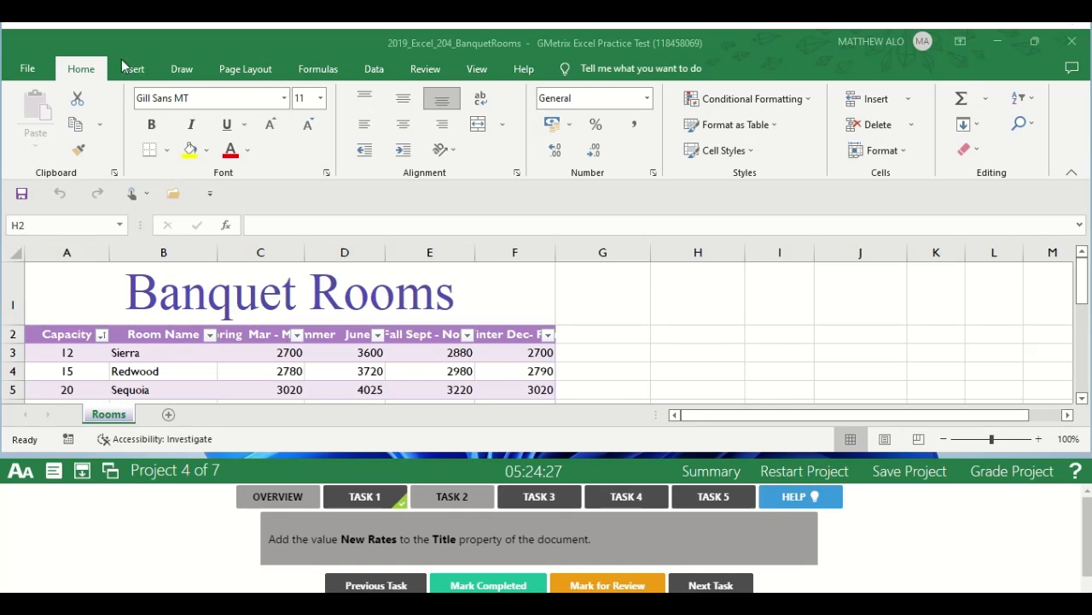
pyautogui.click(34, 70)
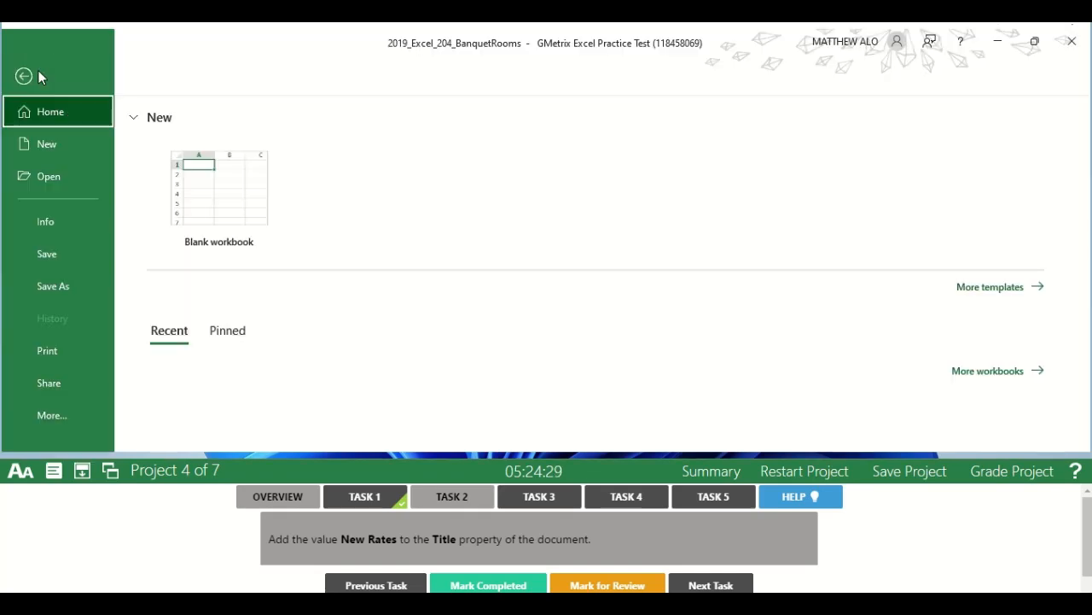
pyautogui.click(71, 221)
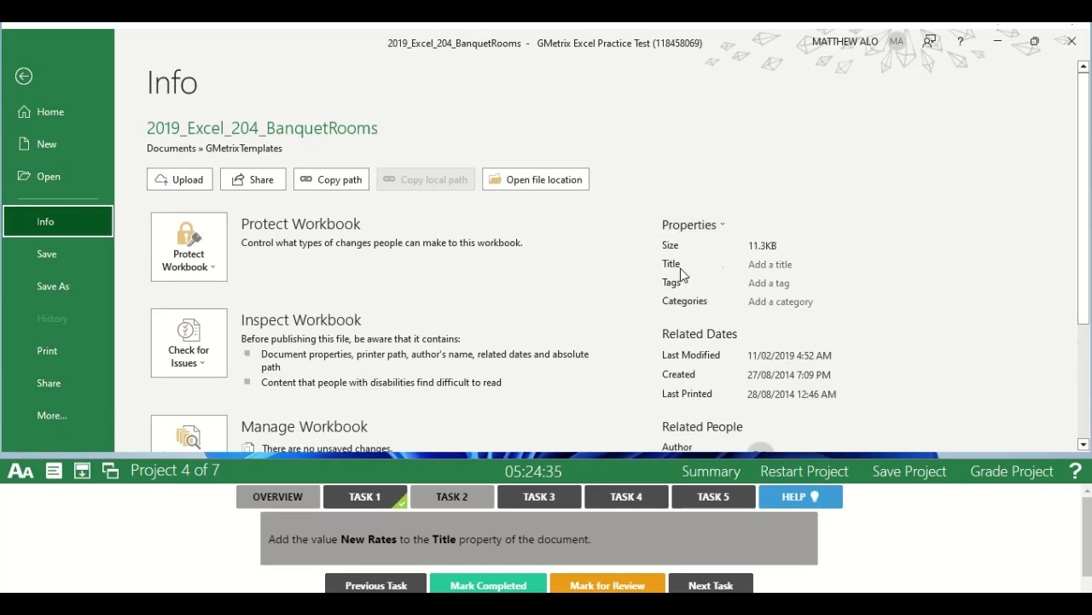
pyautogui.click(774, 266)
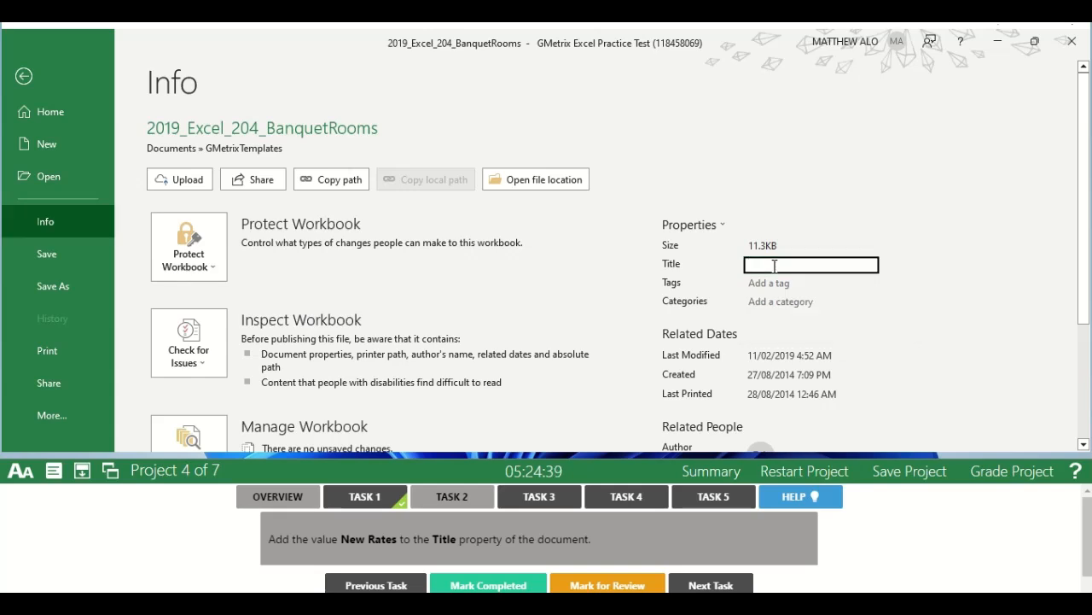
pyautogui.write('New Rates')
pyautogui.click(25, 76)
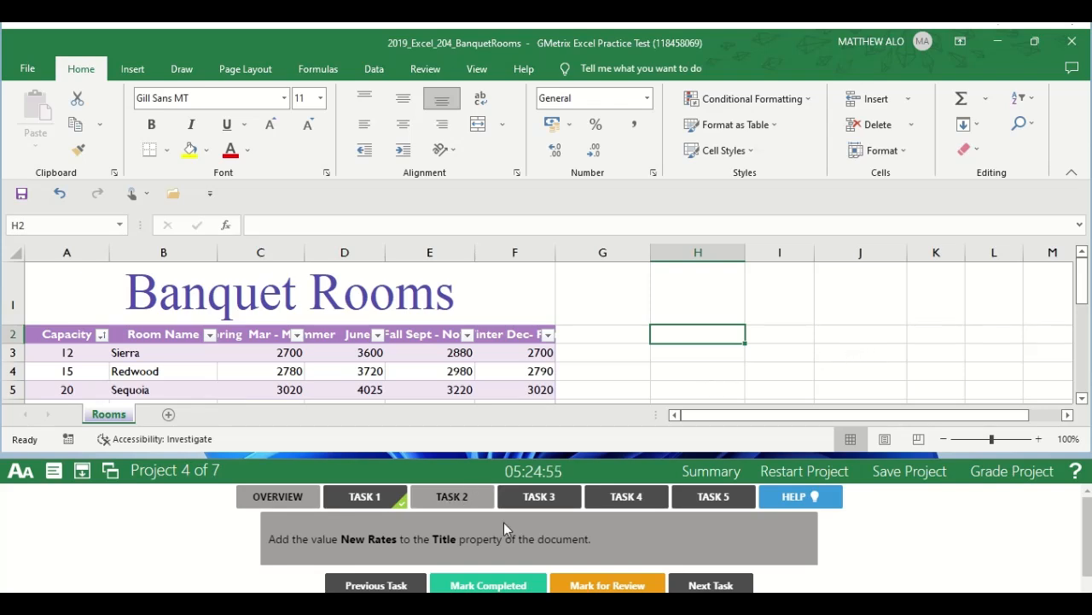
pyautogui.click(470, 585)
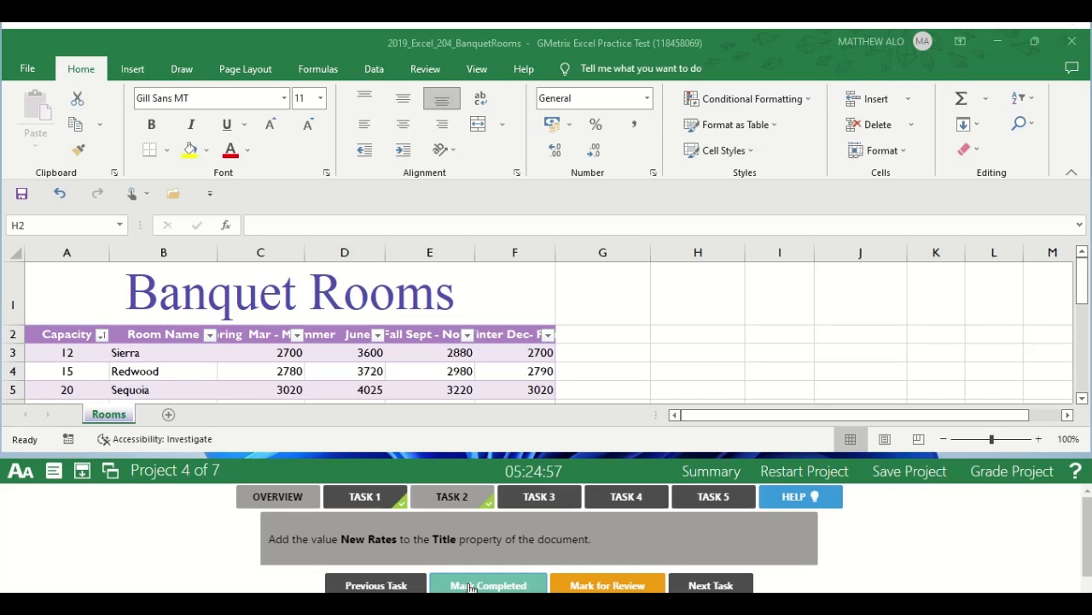
# Open the Task 3 instructions and select cells A1:F10 on the Rooms worksheet.
pyautogui.click(540, 503)
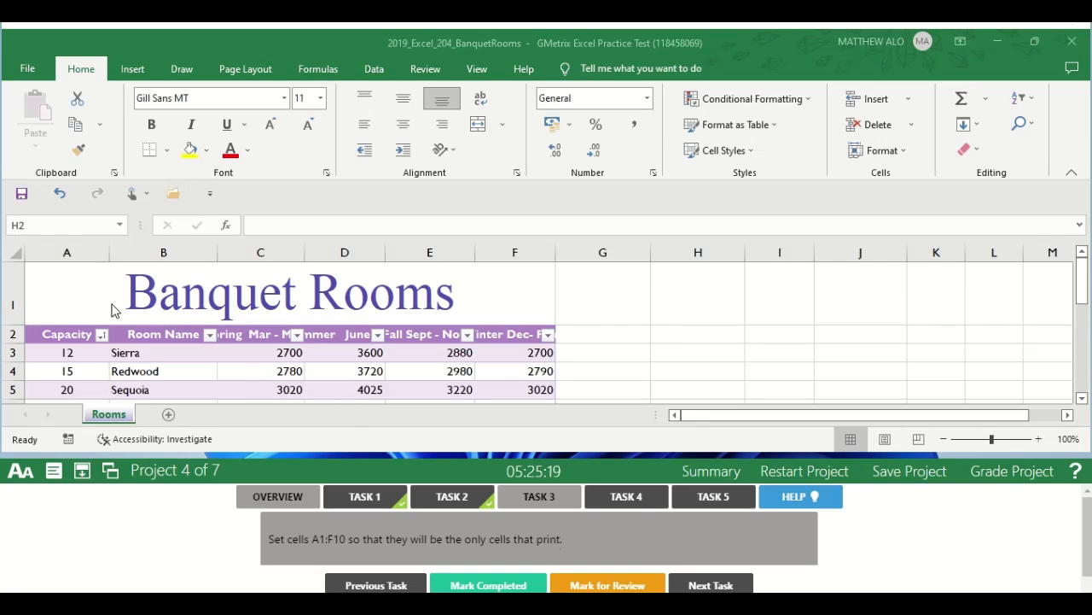
pyautogui.click(45, 224)
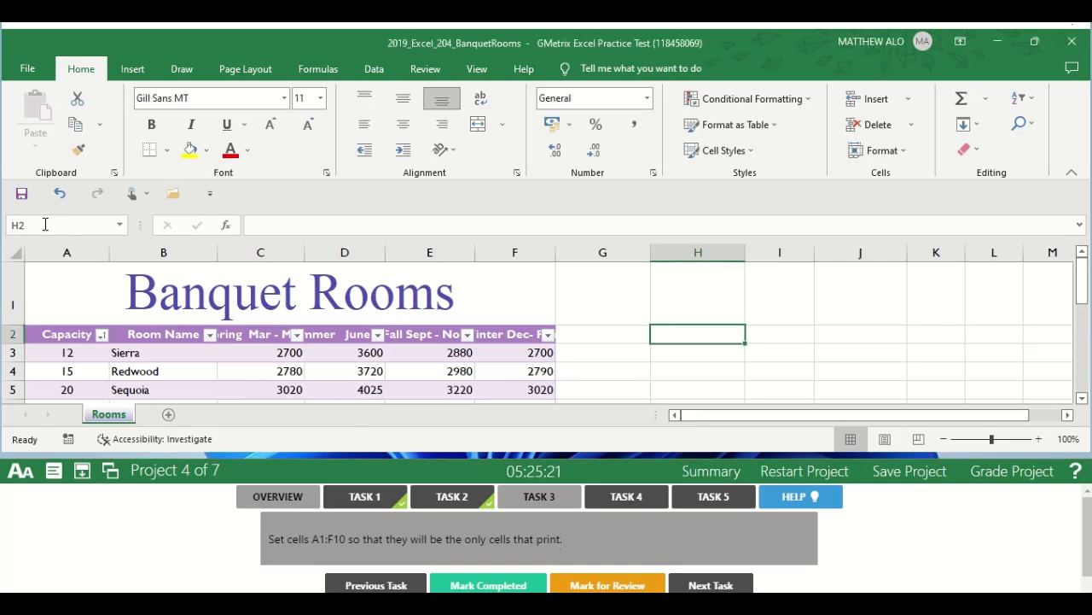
pyautogui.click(30, 224)
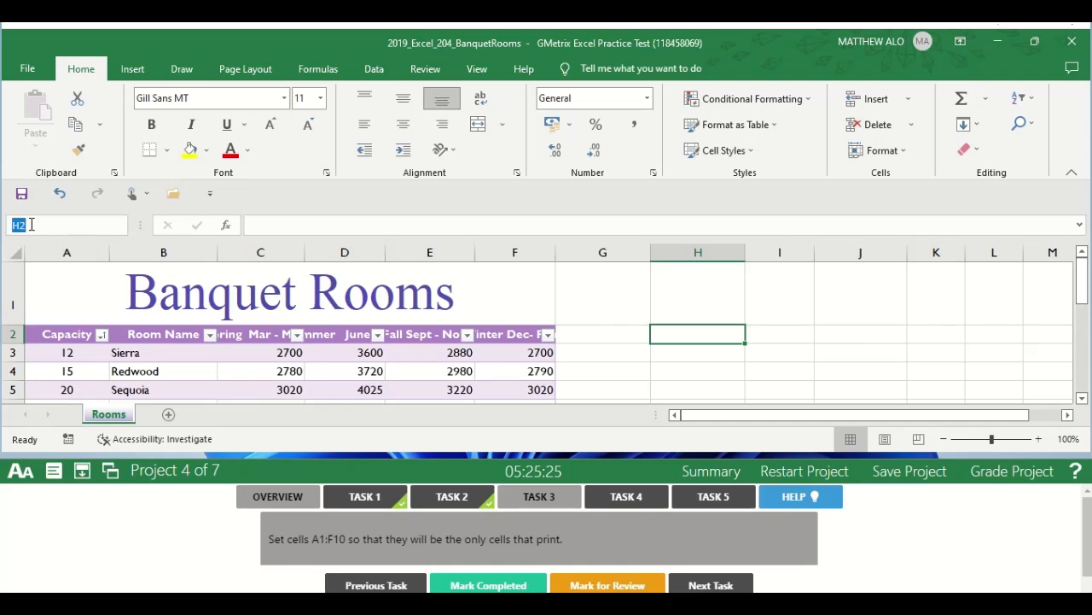
pyautogui.write('A1')
pyautogui.write('0')
pyautogui.press('Return')
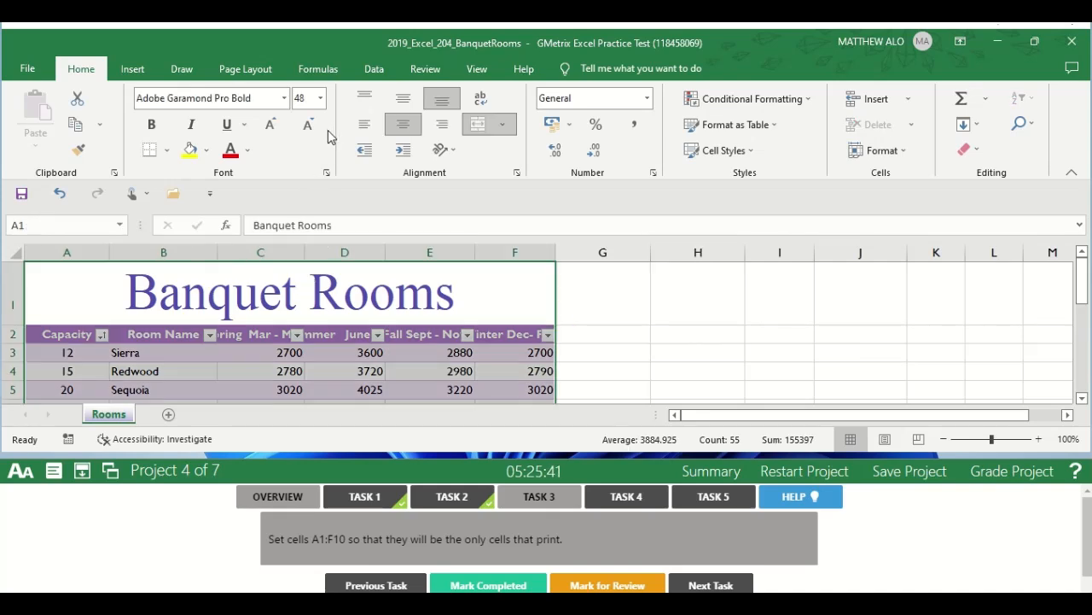
# Set the selected range A1:F10 as the print area and mark Task 3 completed.
pyautogui.click(246, 76)
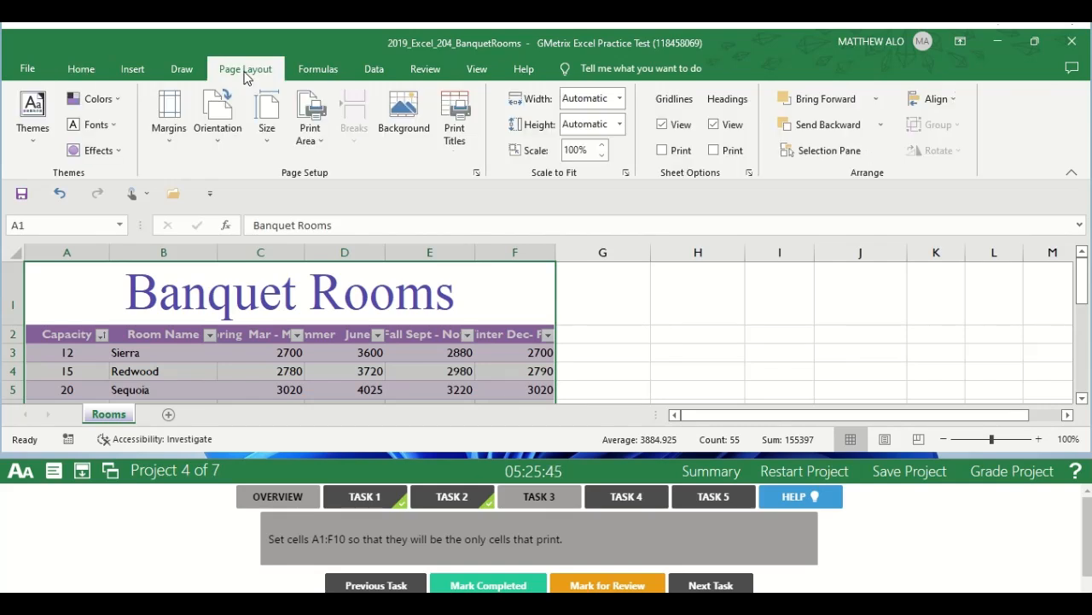
pyautogui.click(321, 154)
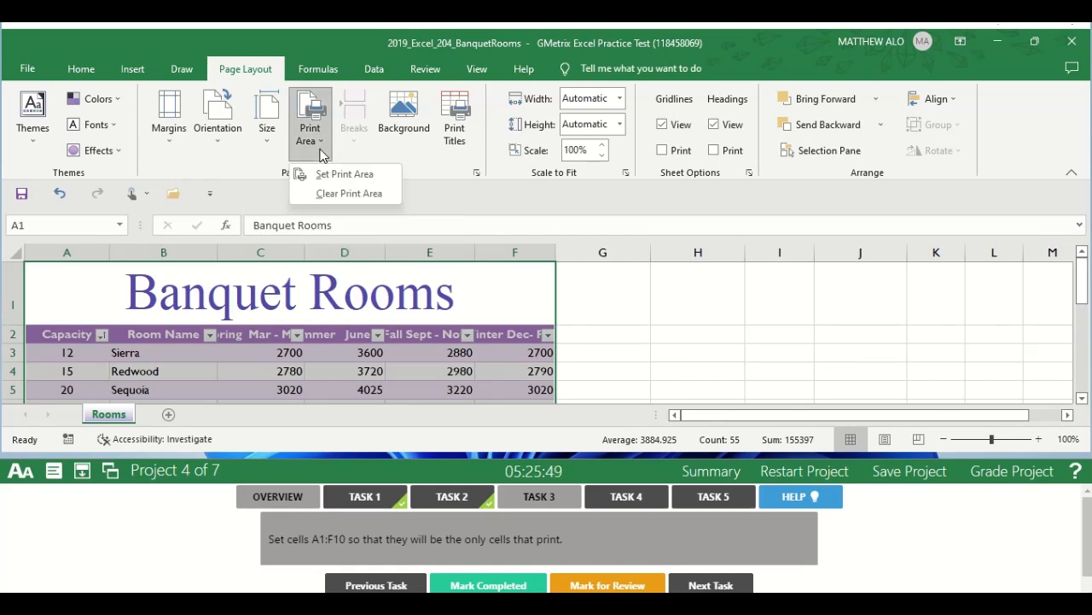
pyautogui.click(355, 175)
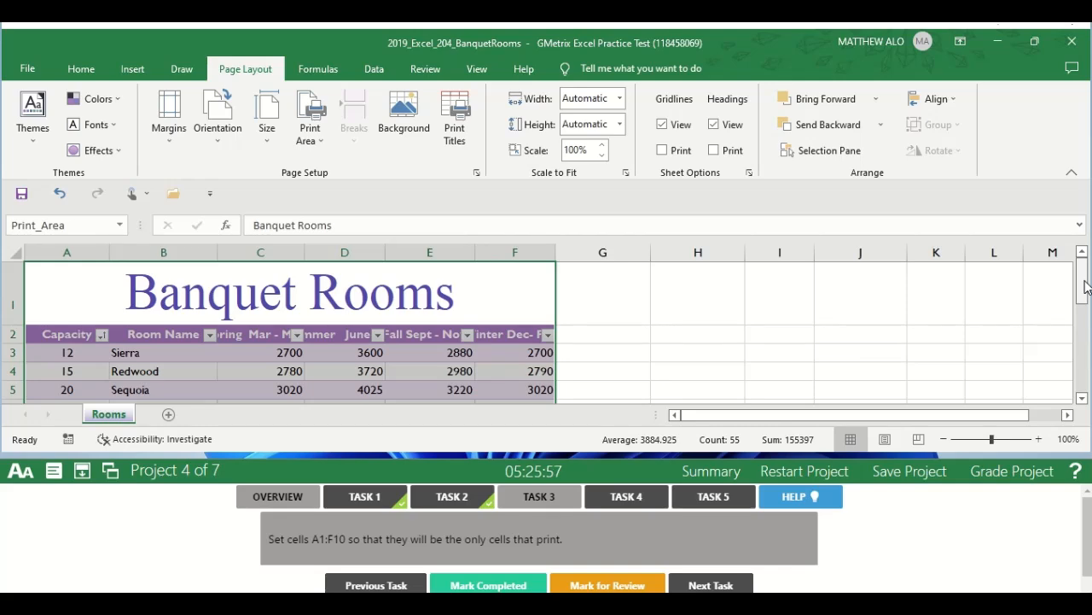
pyautogui.moveTo(1085, 287); pyautogui.dragTo(1087, 293)
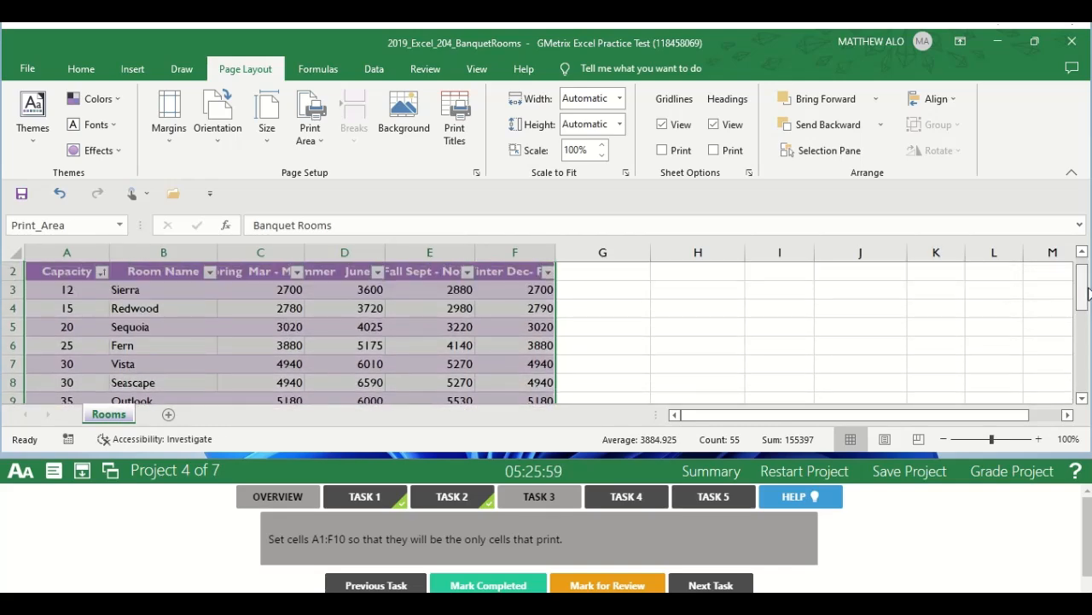
pyautogui.click(815, 316)
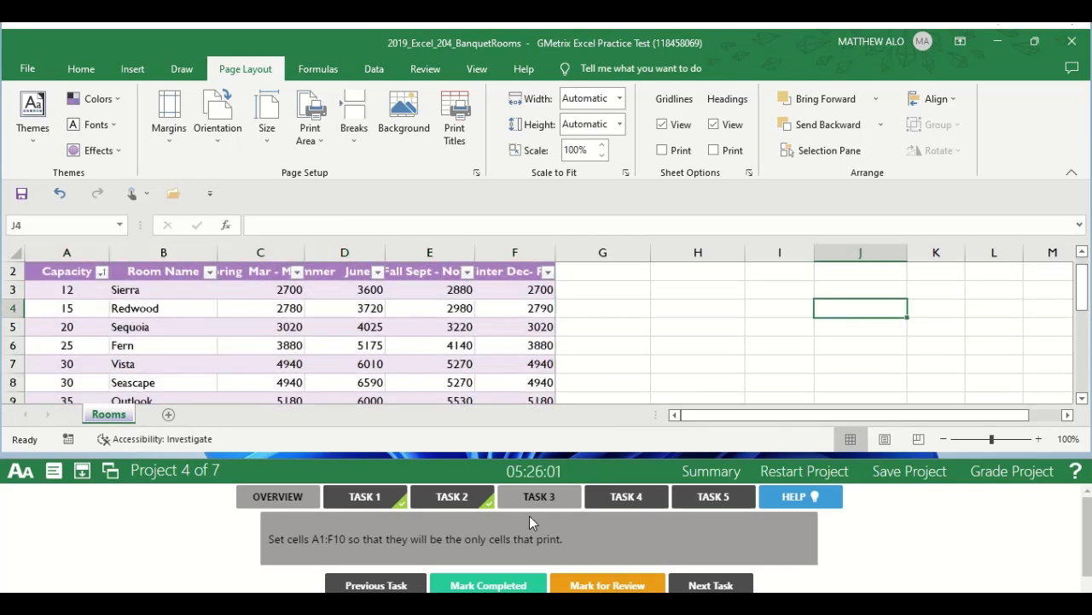
pyautogui.click(482, 583)
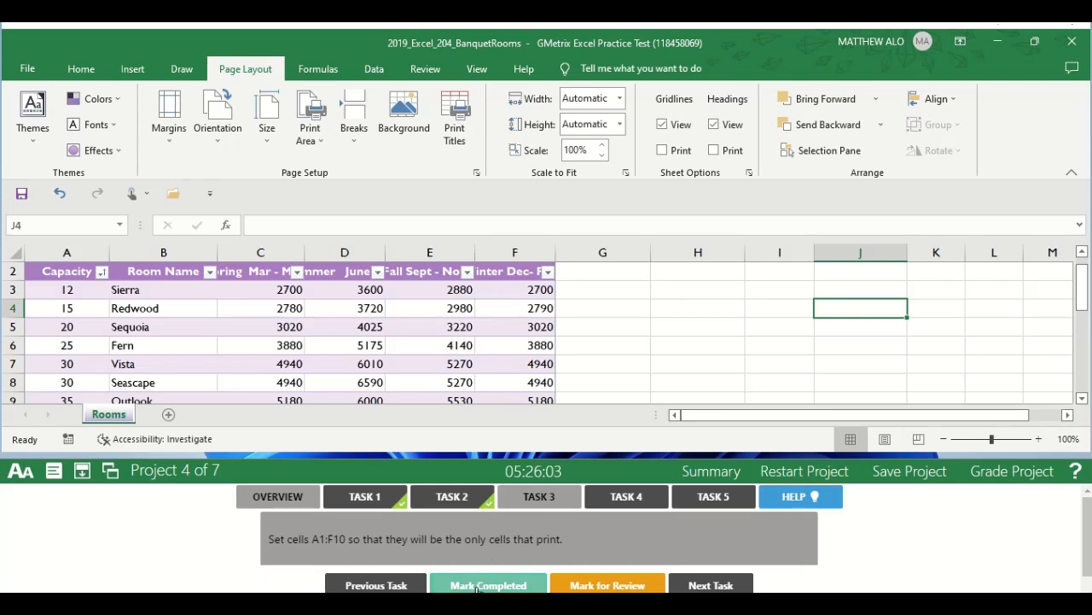
# Open the Task 4 instructions and start saving a copy of the workbook, browsing to the GMetrixTemplates folder.
pyautogui.click(624, 494)
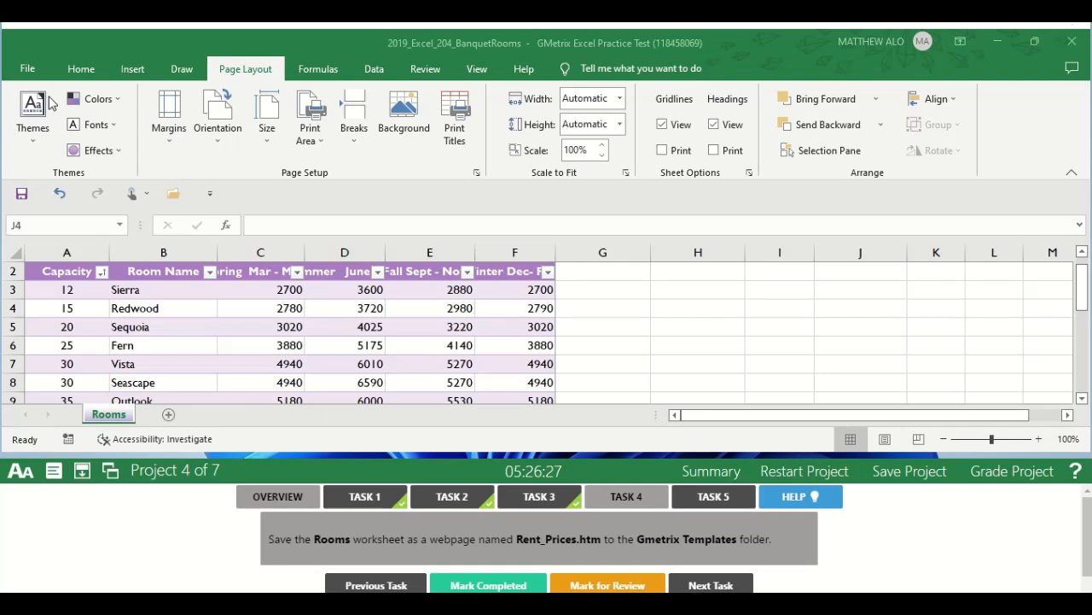
pyautogui.click(26, 73)
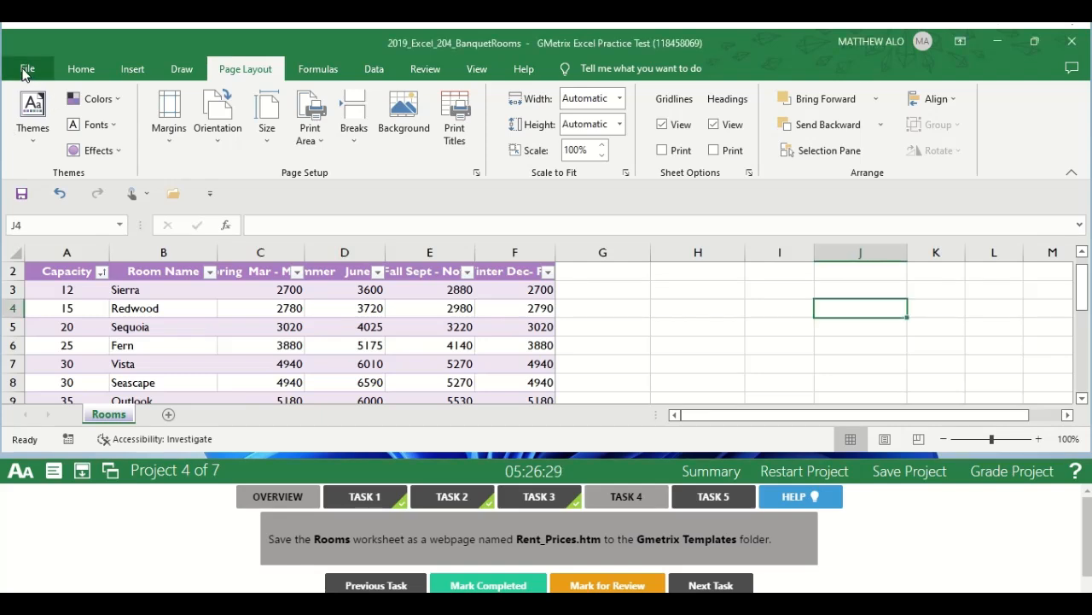
pyautogui.click(25, 72)
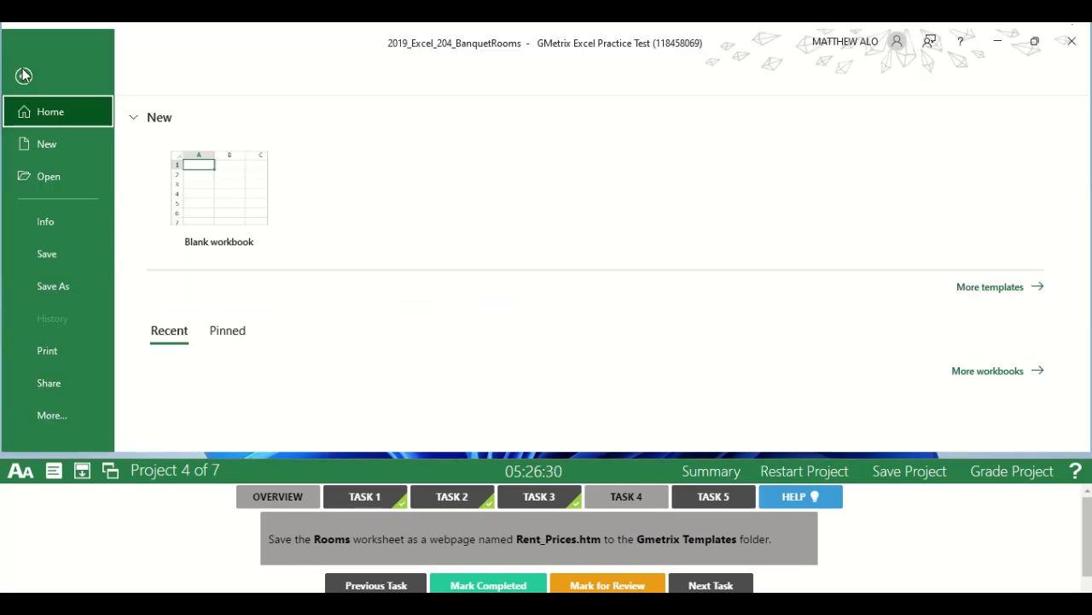
pyautogui.click(63, 287)
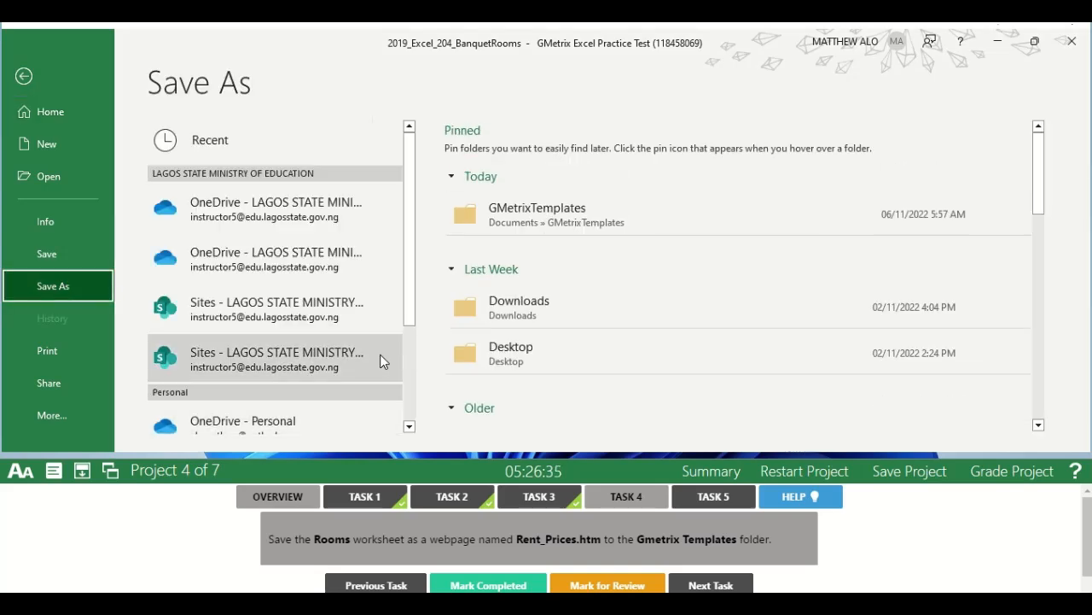
pyautogui.moveTo(403, 301); pyautogui.dragTo(405, 417)
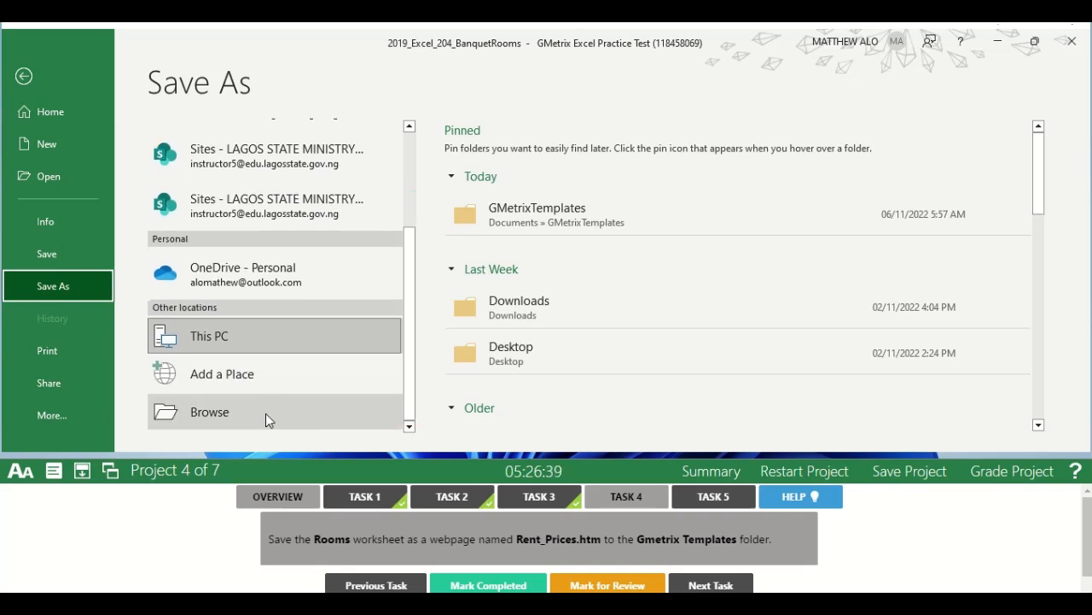
pyautogui.click(265, 413)
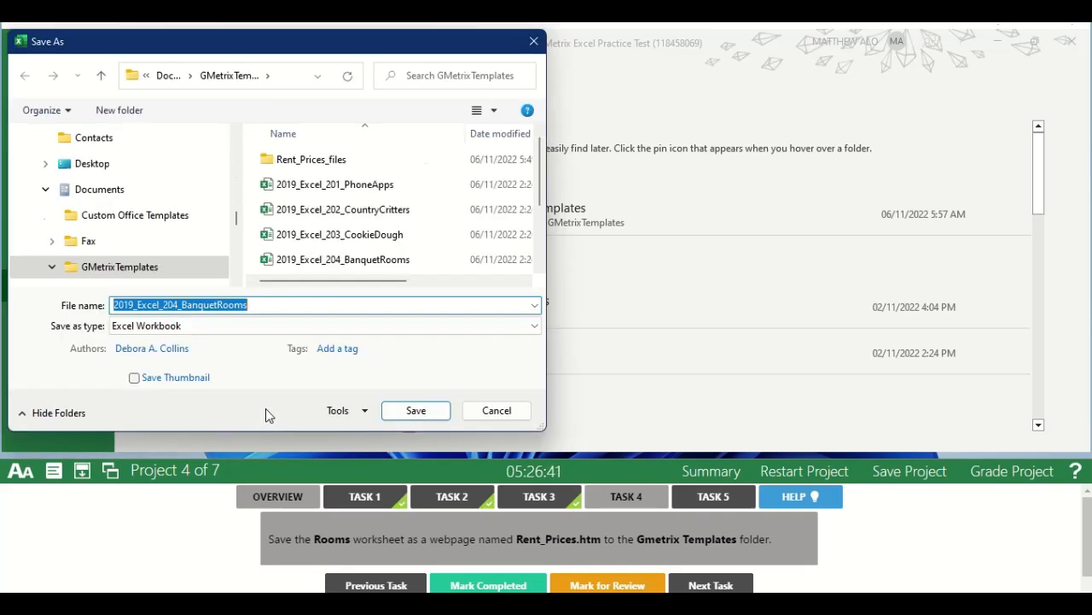
# Name the file to save Rent_Prices and choose Web Page as its file type.
pyautogui.click(260, 309)
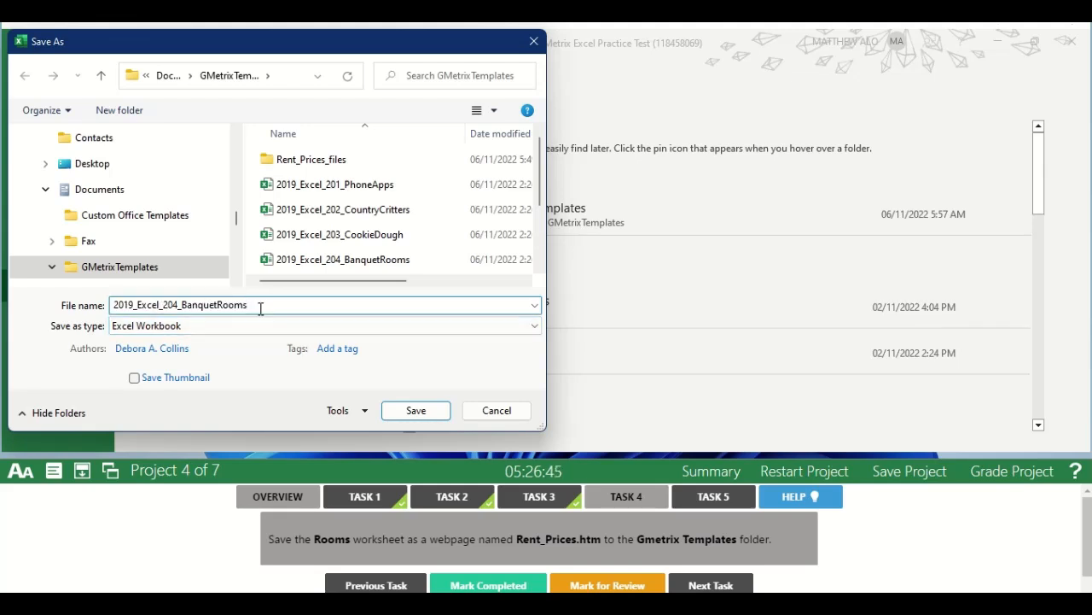
pyautogui.press('BackSpace')
pyautogui.press('BackSpace')
pyautogui.press('BackSpace')
pyautogui.press('BackSpace')
pyautogui.press('BackSpace')
pyautogui.press('BackSpace')
pyautogui.press('BackSpace')
pyautogui.press('BackSpace')
pyautogui.press('BackSpace')
pyautogui.press('BackSpace')
pyautogui.press('BackSpace')
pyautogui.press('BackSpace')
pyautogui.press('BackSpace')
pyautogui.press('BackSpace')
pyautogui.press('BackSpace')
pyautogui.press('BackSpace')
pyautogui.press('BackSpace')
pyautogui.press('BackSpace')
pyautogui.press('BackSpace')
pyautogui.press('BackSpace')
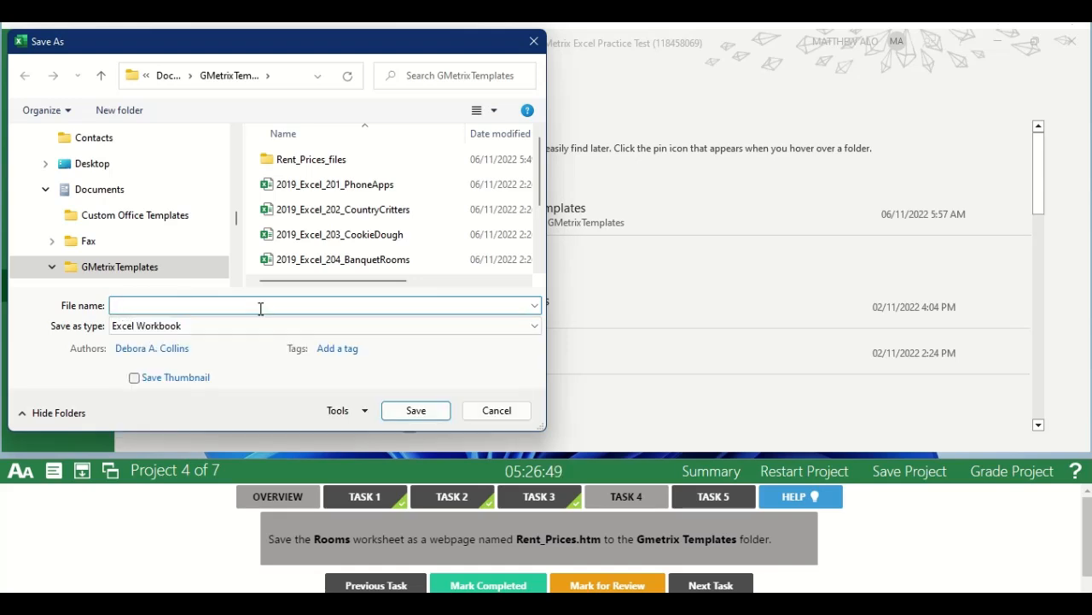
pyautogui.write('Re')
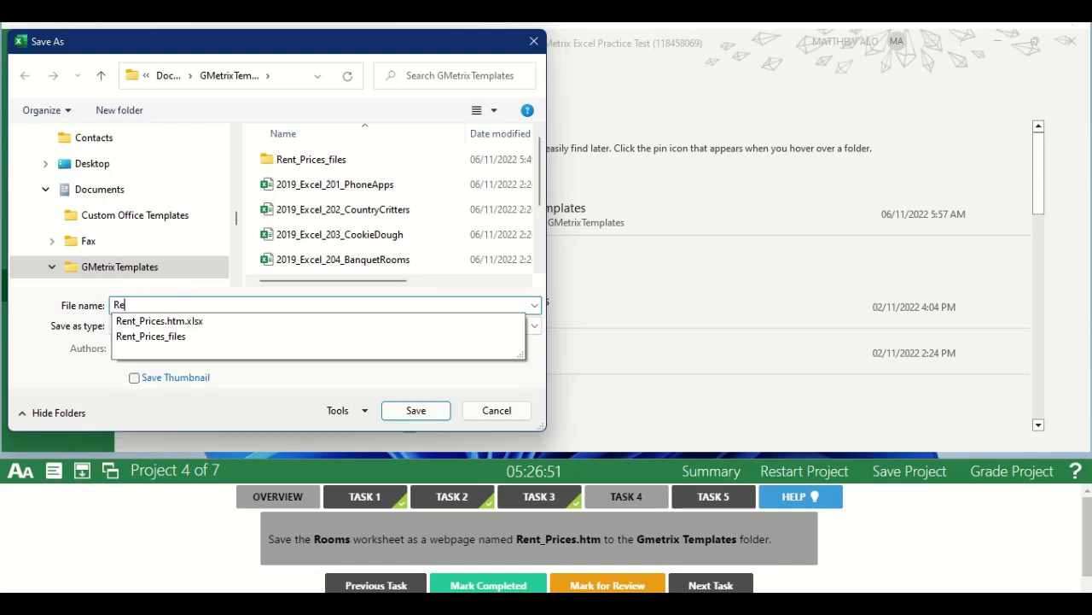
pyautogui.write('nt')
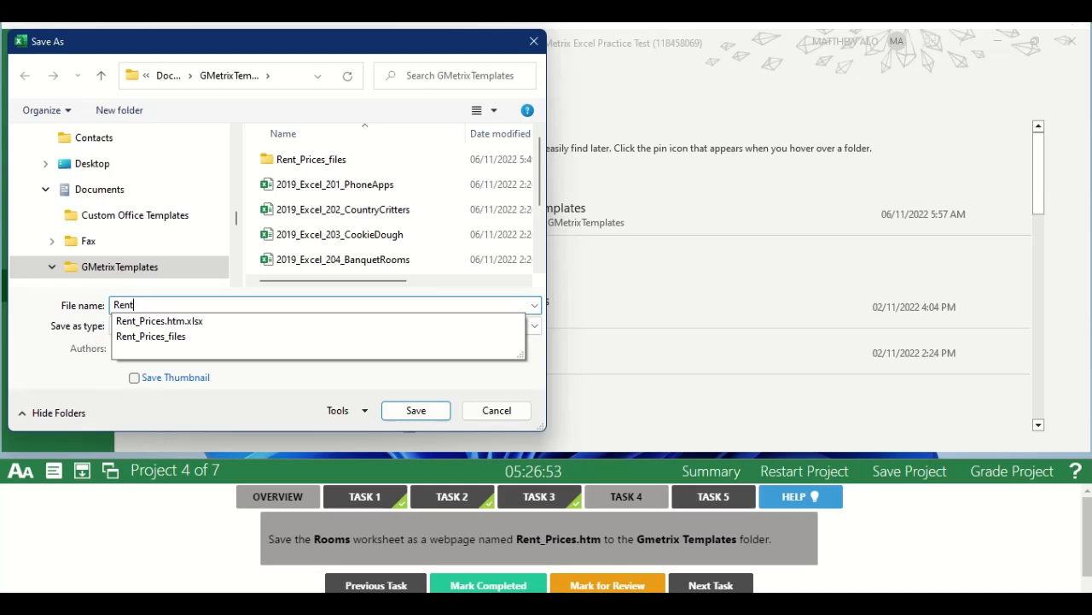
pyautogui.write('_Prices')
pyautogui.click(539, 366)
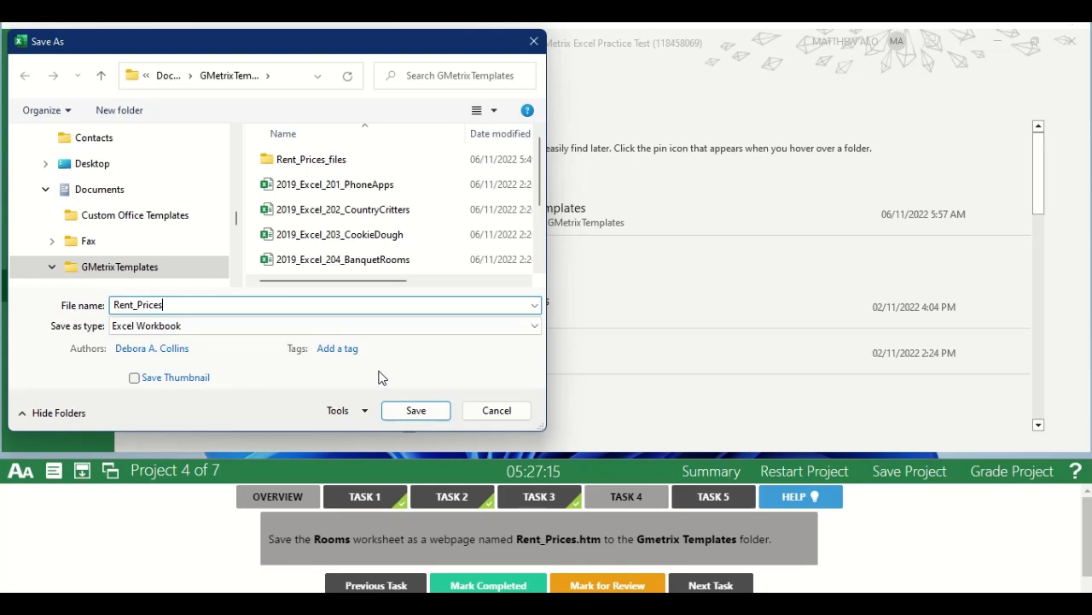
pyautogui.click(318, 326)
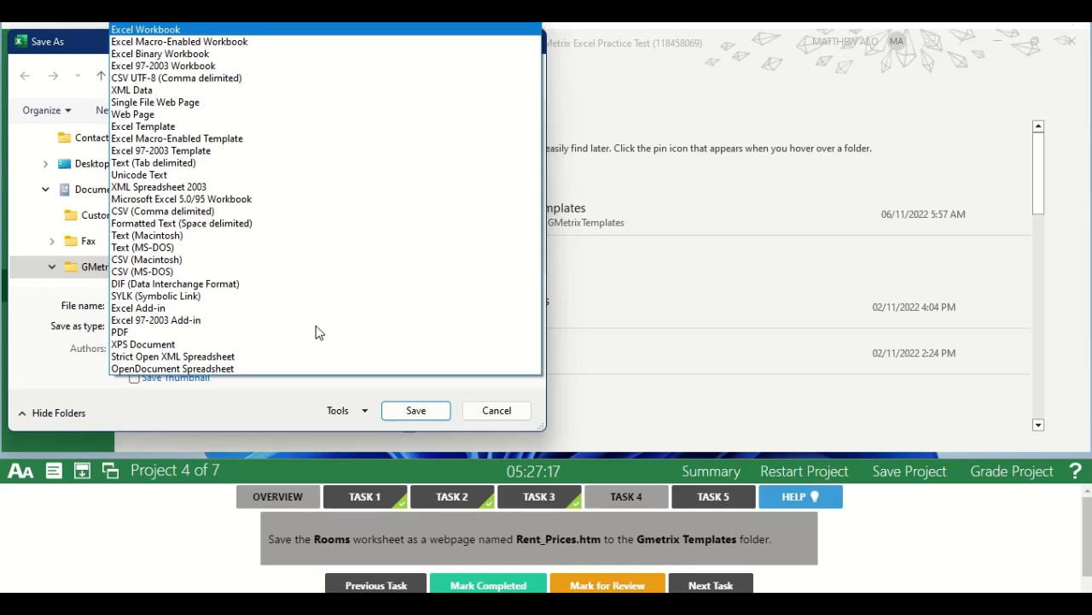
pyautogui.click(215, 114)
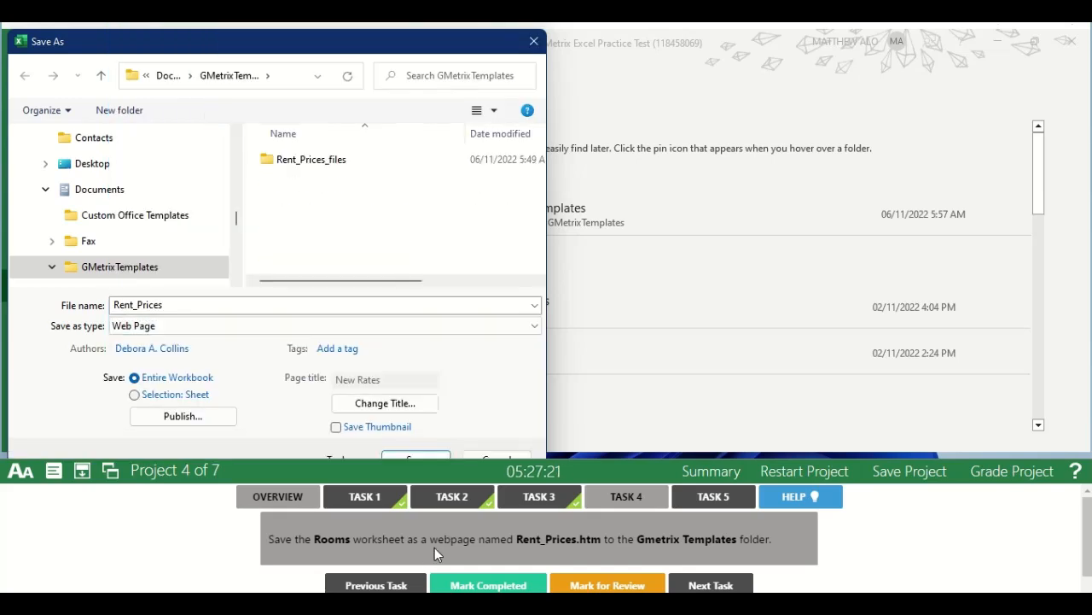
# Publish all contents of the Rooms sheet as the Rent_Prices web page in the GMetrixTemplates folder and mark Task 4 completed.
pyautogui.click(215, 415)
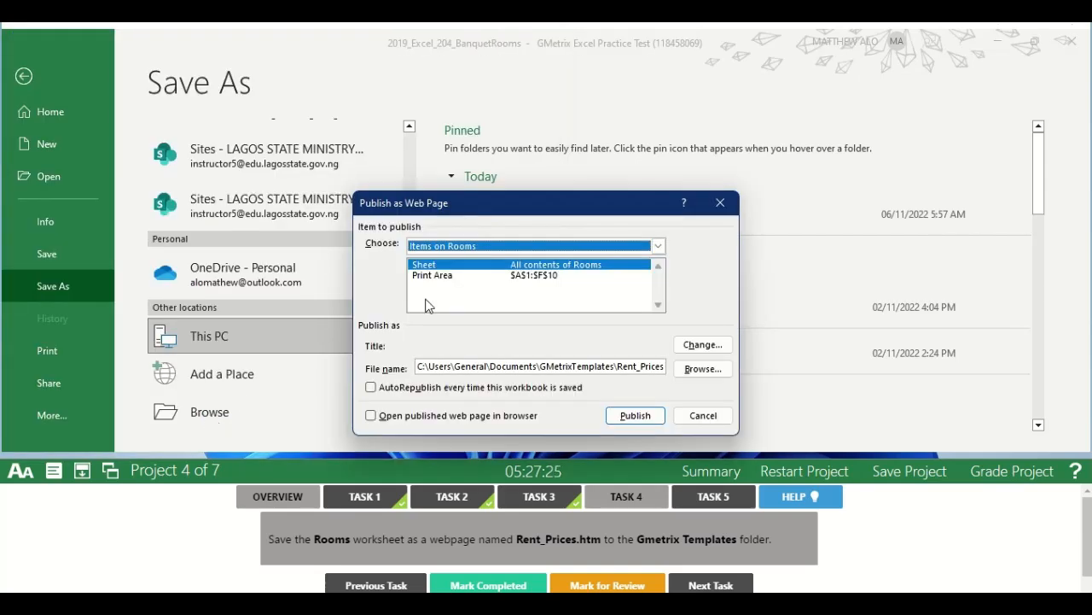
pyautogui.click(572, 271)
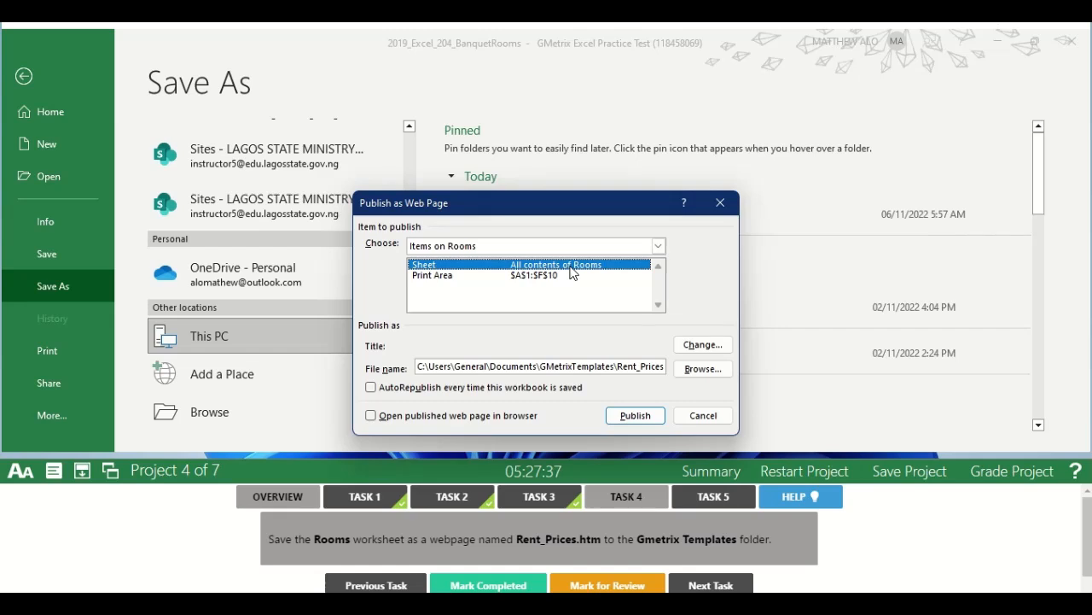
pyautogui.click(635, 415)
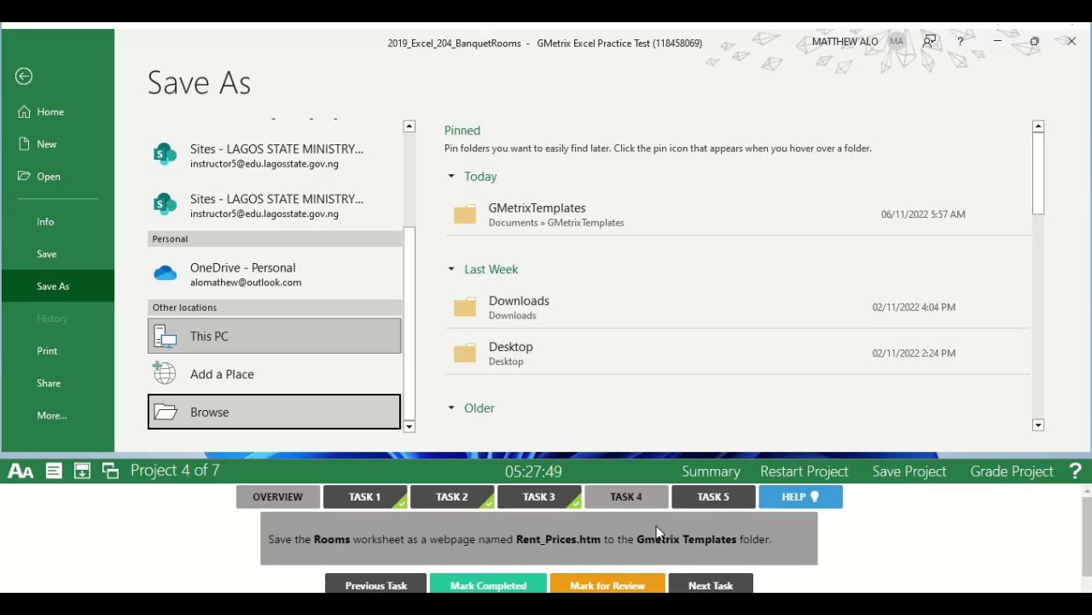
pyautogui.click(618, 498)
pyautogui.click(454, 585)
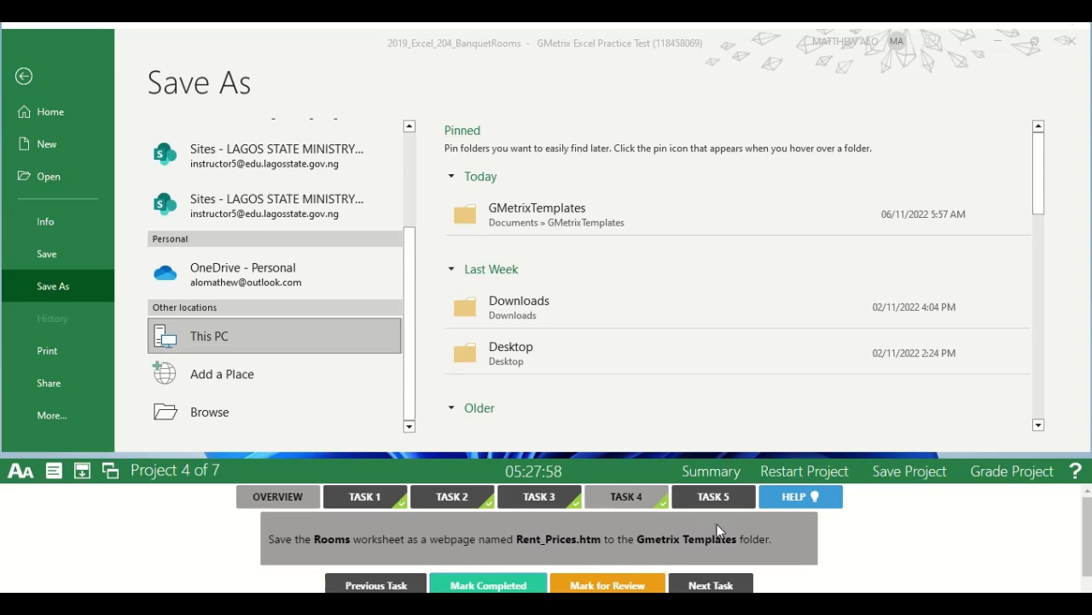
# Open the Task 5 instructions and return from the save options to the Rooms worksheet.
pyautogui.click(721, 500)
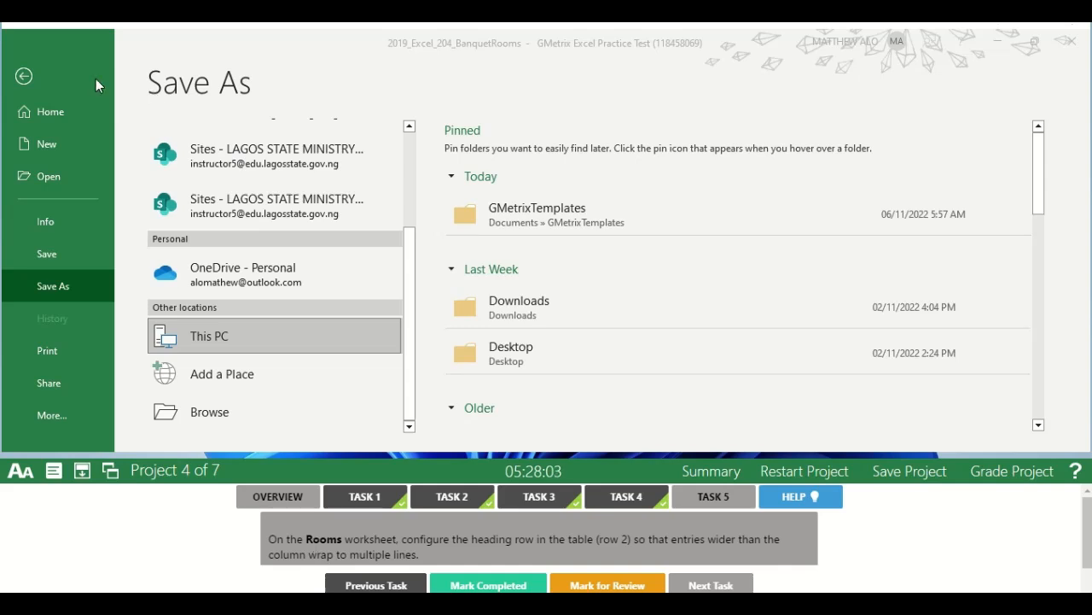
pyautogui.click(66, 78)
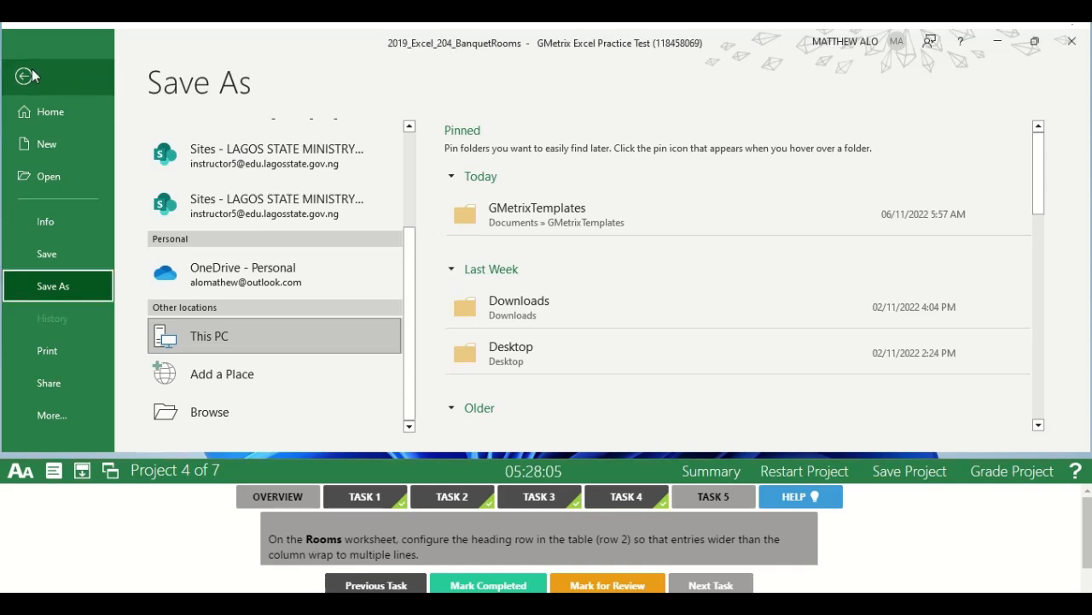
pyautogui.click(26, 75)
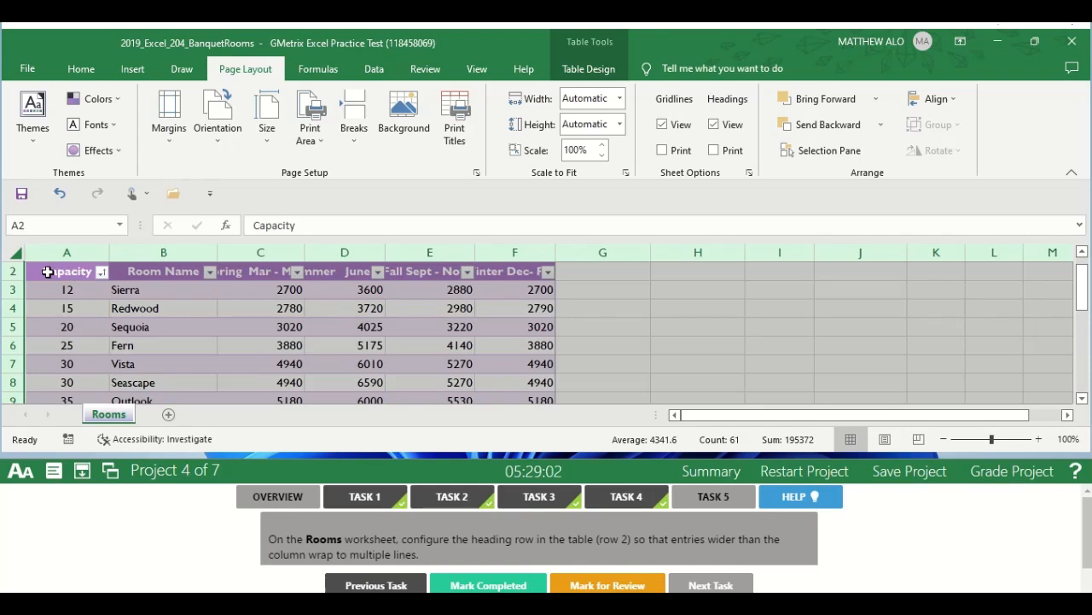
# Wrap the text in the table's heading cells A2:F2 on the Rooms worksheet and mark Task 5 completed.
pyautogui.click(47, 271)
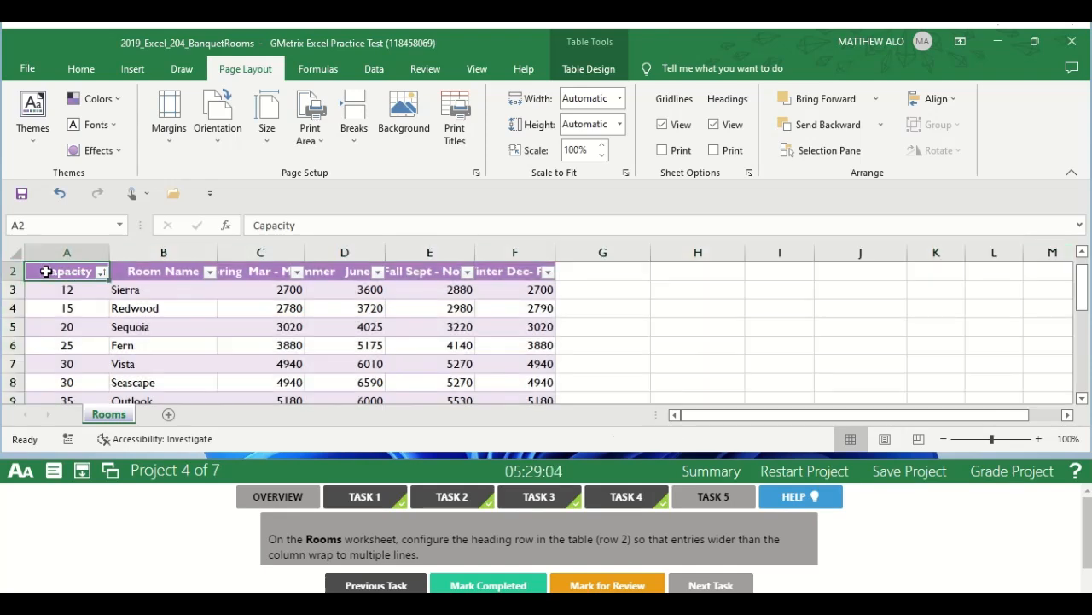
pyautogui.moveTo(47, 272); pyautogui.dragTo(500, 338)
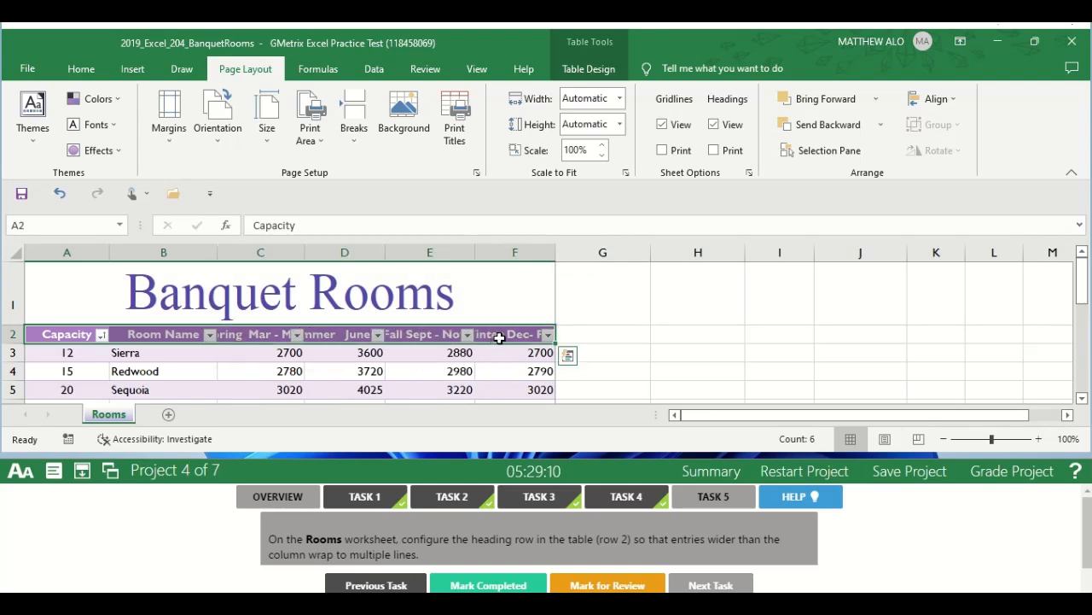
pyautogui.click(80, 68)
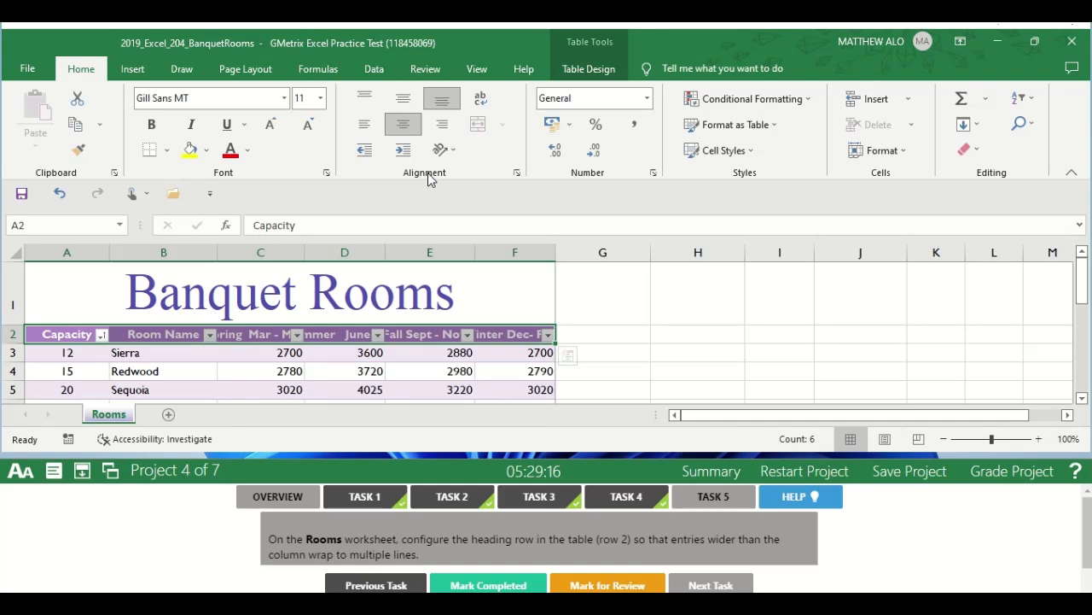
pyautogui.click(492, 98)
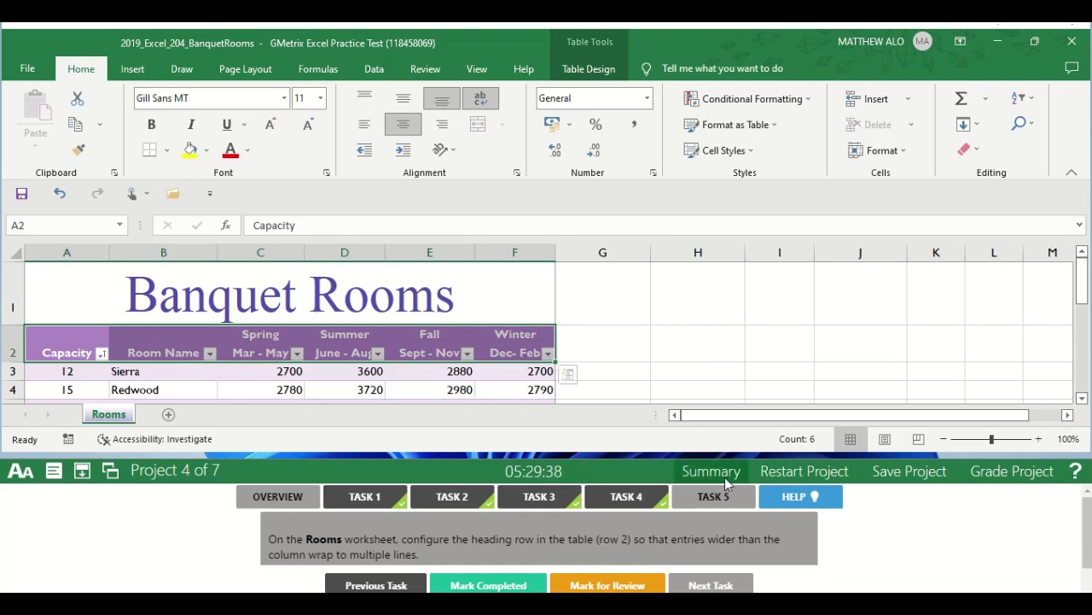
pyautogui.click(479, 588)
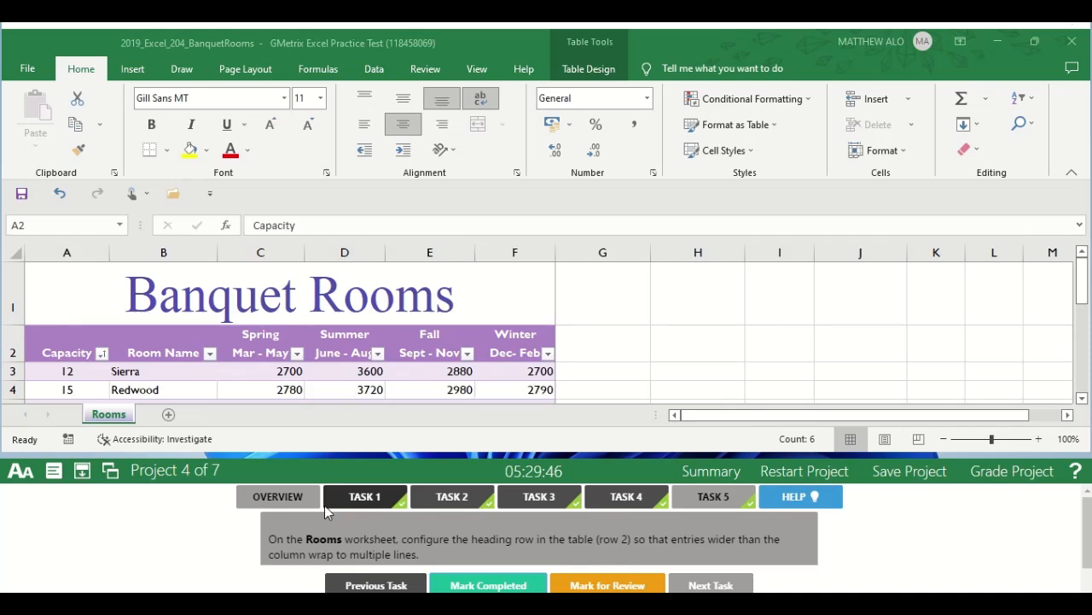
# Grade the Banquet Rooms project, continue to Project 5 (Government Surplus), and open its Task 1 instructions.
pyautogui.click(1010, 472)
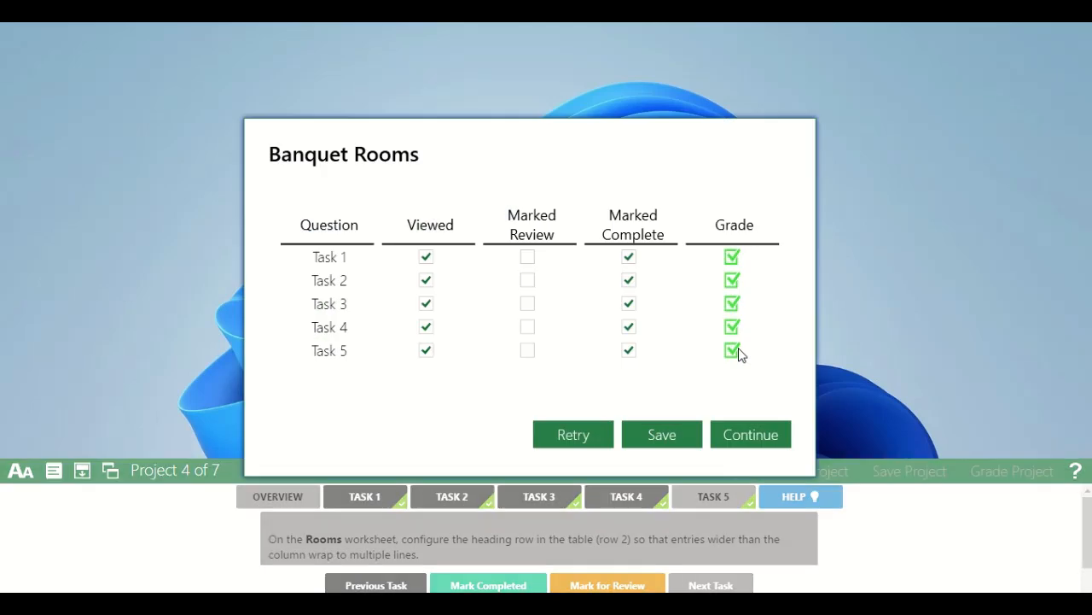
pyautogui.click(746, 439)
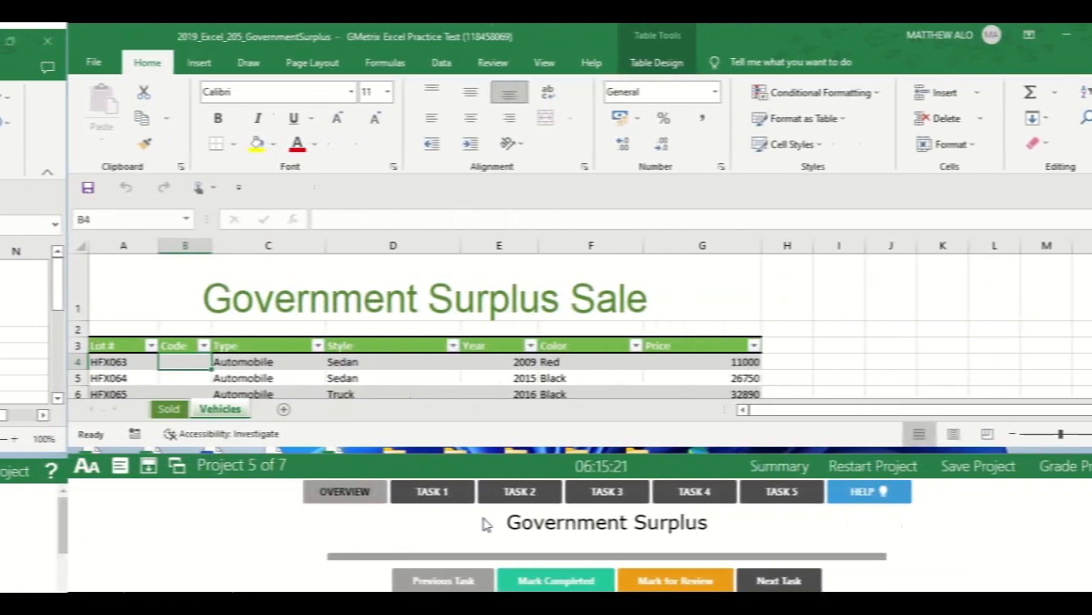
pyautogui.click(350, 499)
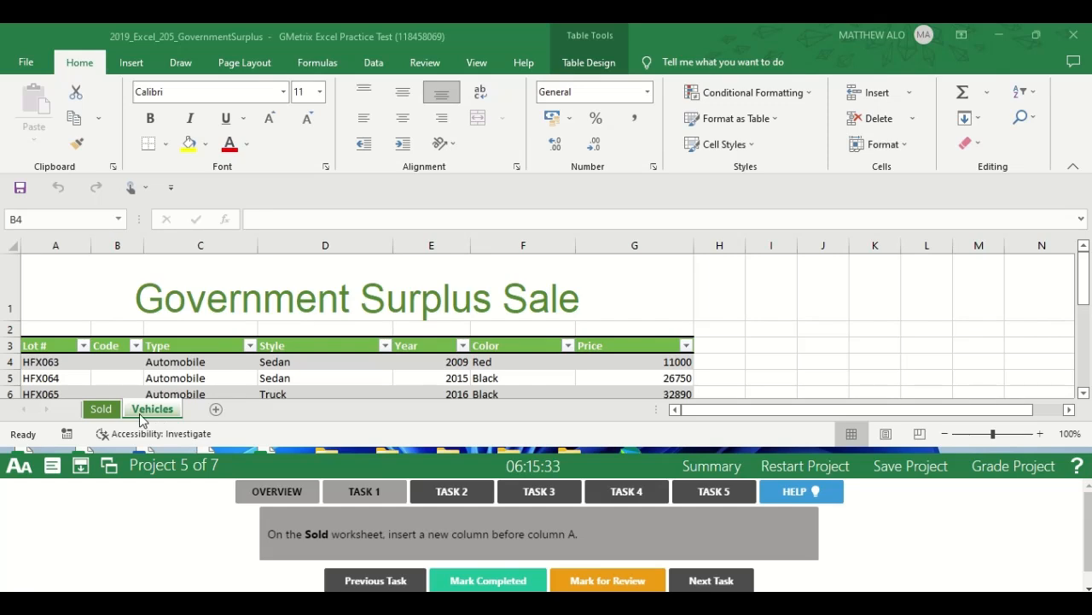
# Insert a new sheet column before column A on the Sold worksheet and mark Task 1 completed.
pyautogui.click(109, 411)
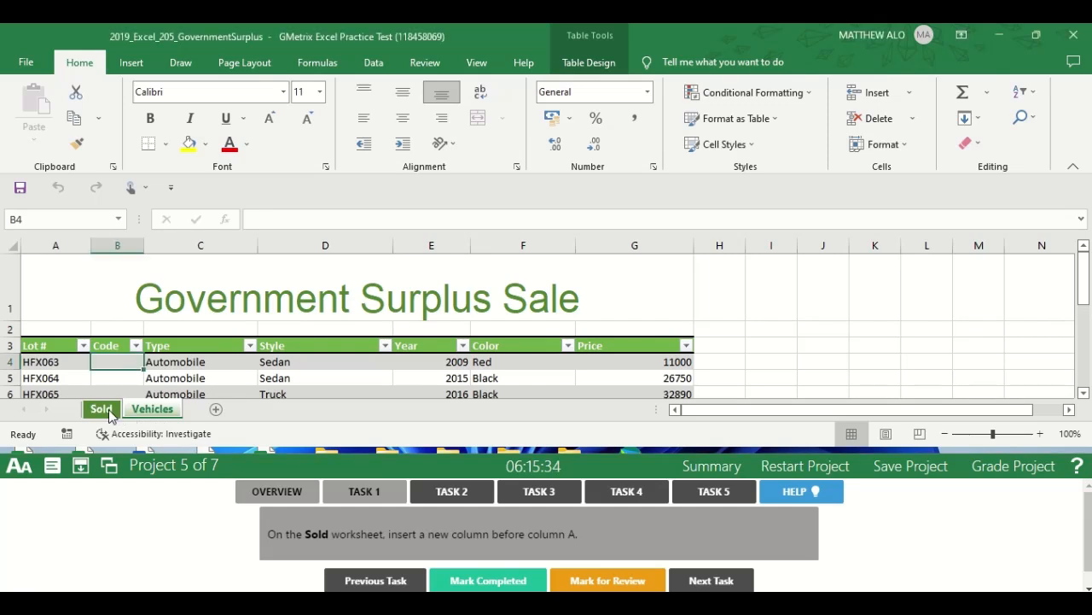
pyautogui.click(105, 413)
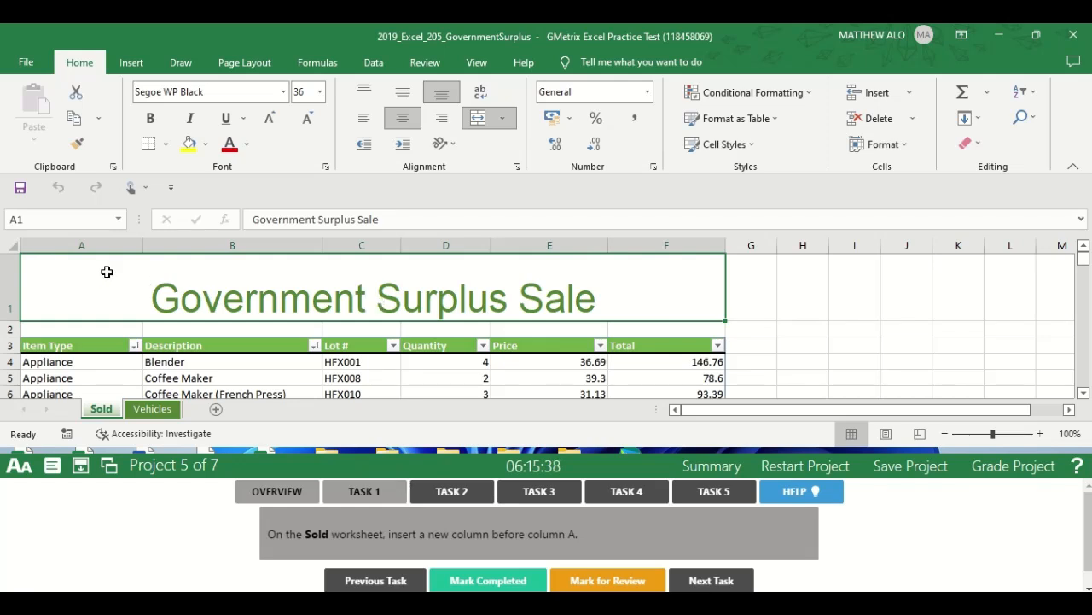
pyautogui.click(99, 245)
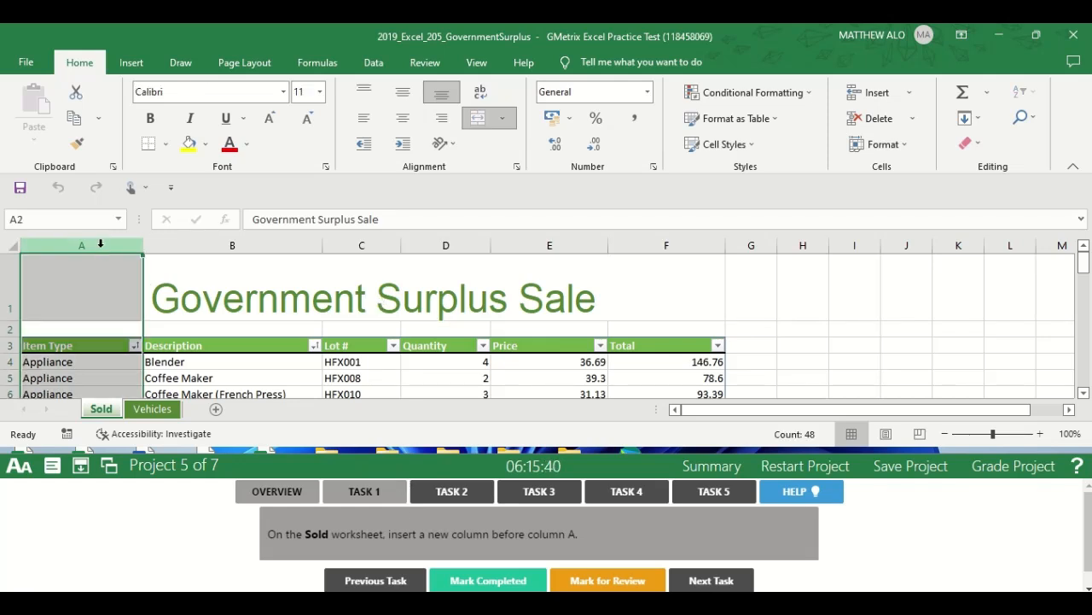
pyautogui.click(910, 94)
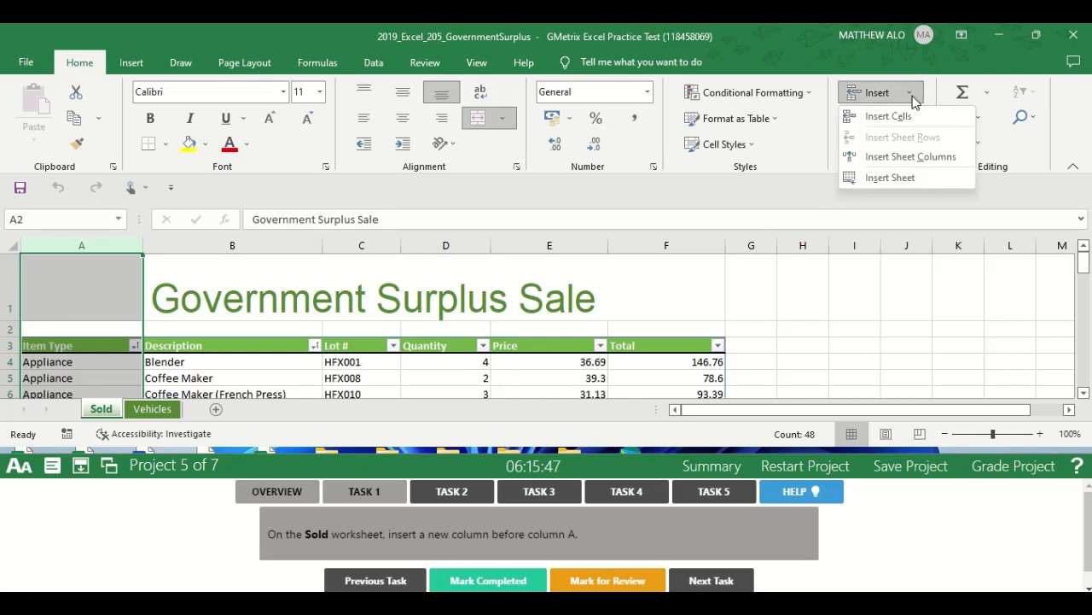
pyautogui.click(937, 160)
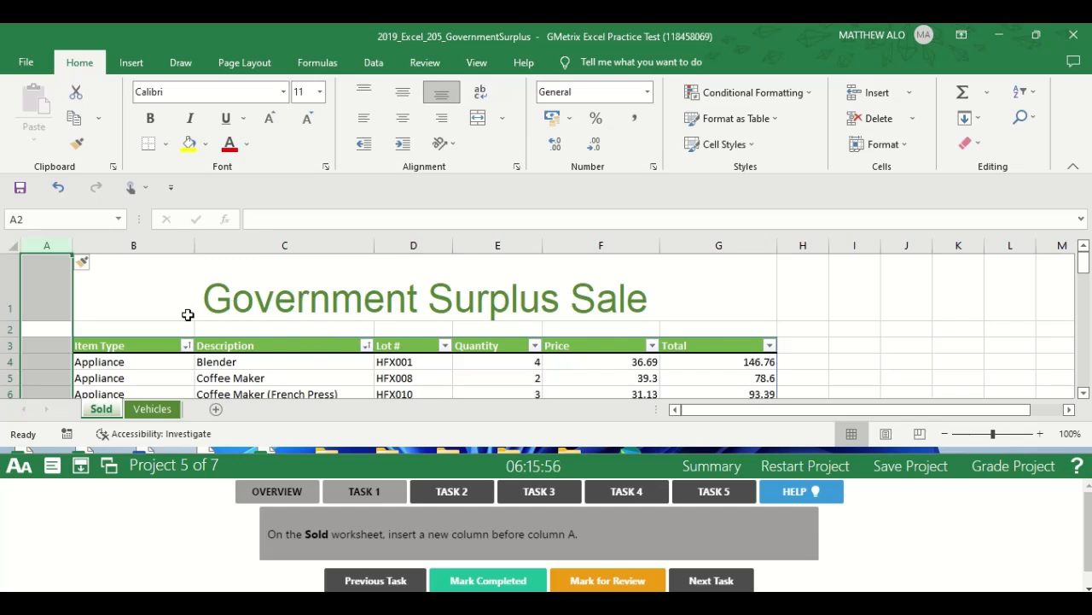
pyautogui.click(824, 328)
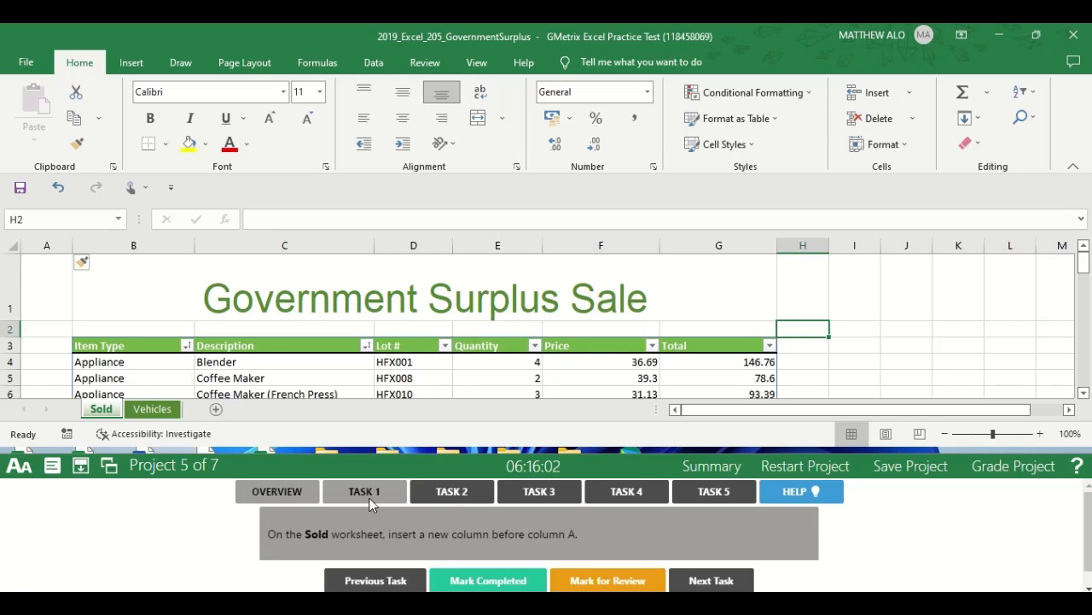
pyautogui.click(498, 580)
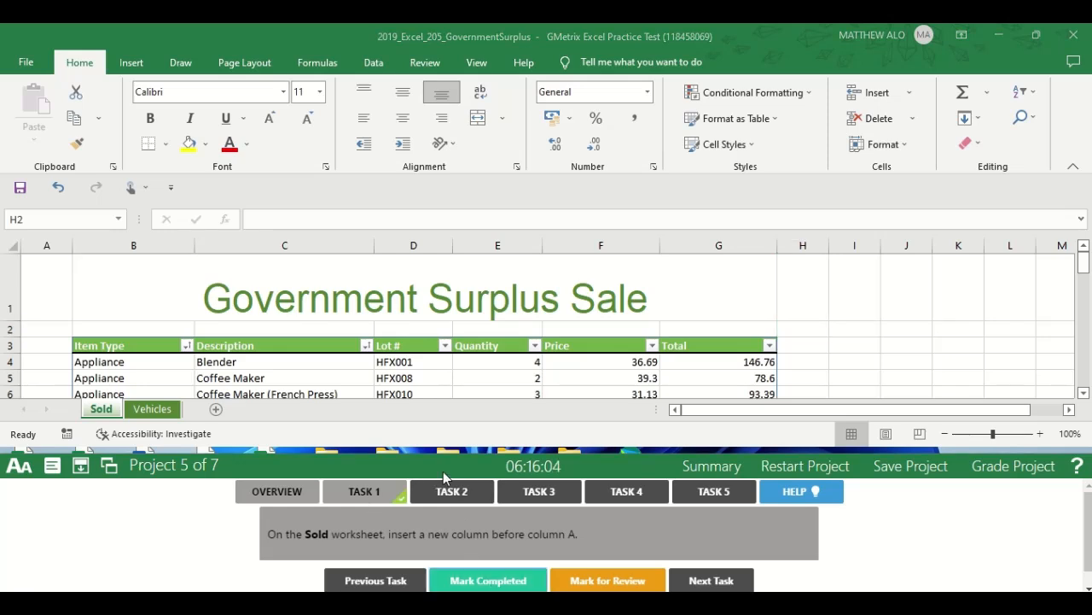
# Open the Task 2 instructions, split the Sold worksheet's view between rows 6 and 7, and mark the task completed.
pyautogui.click(457, 492)
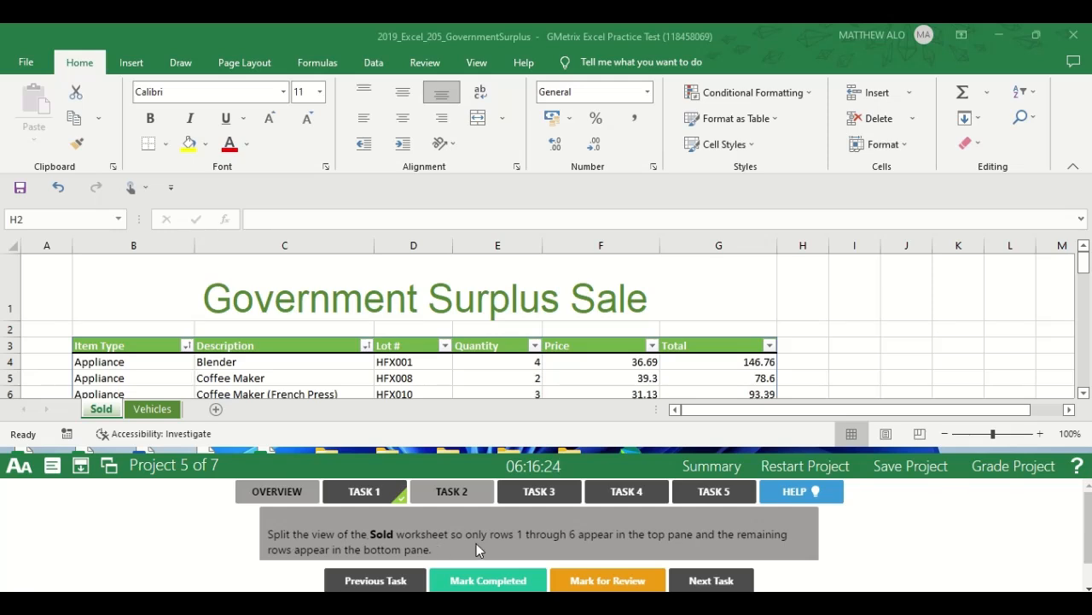
pyautogui.click(103, 410)
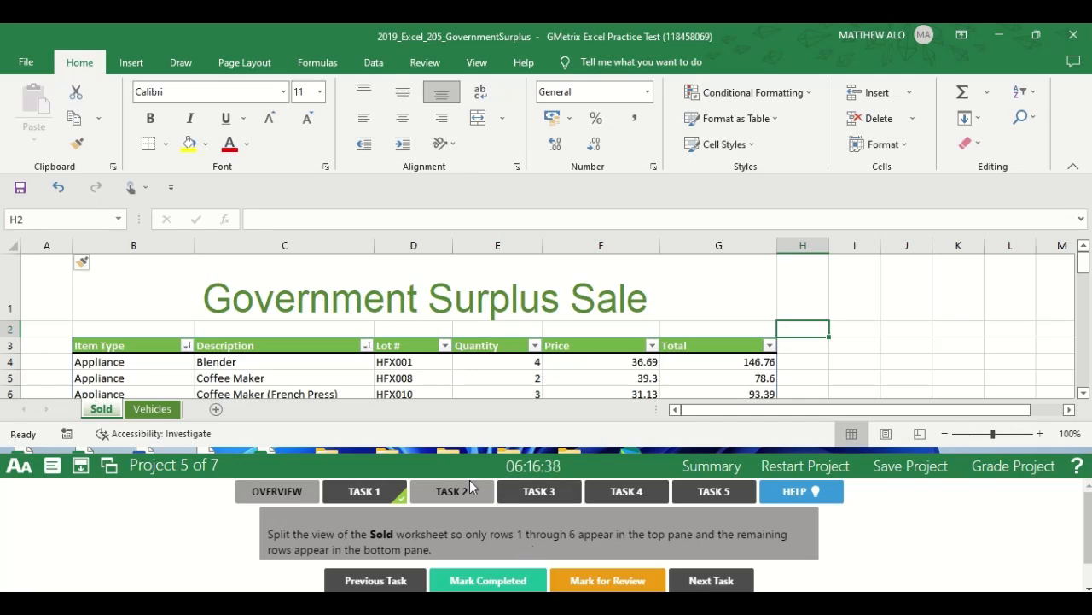
pyautogui.moveTo(1087, 272); pyautogui.dragTo(1084, 273)
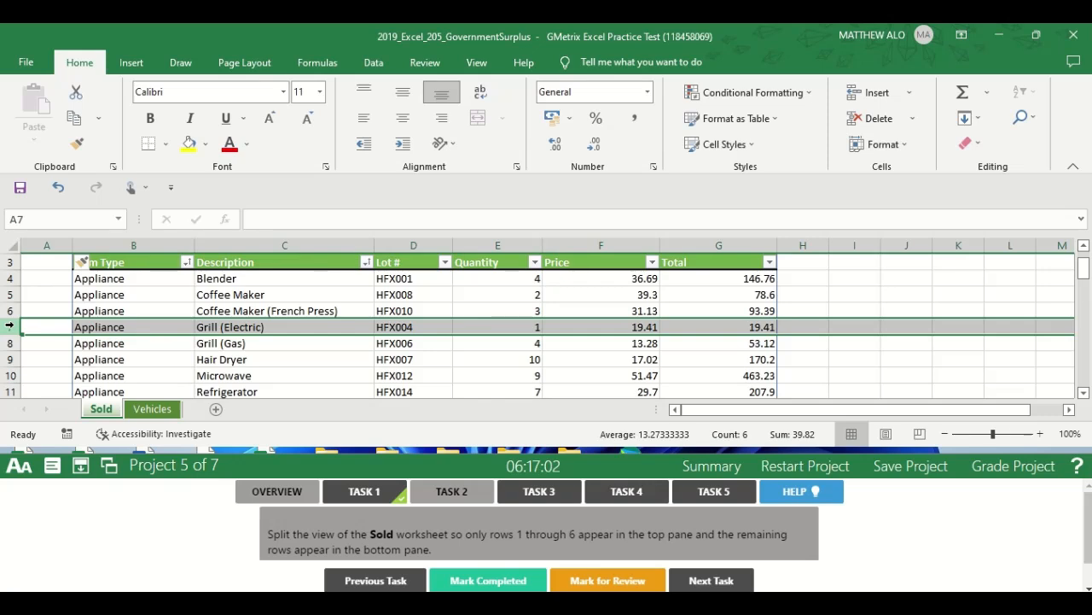
pyautogui.click(478, 63)
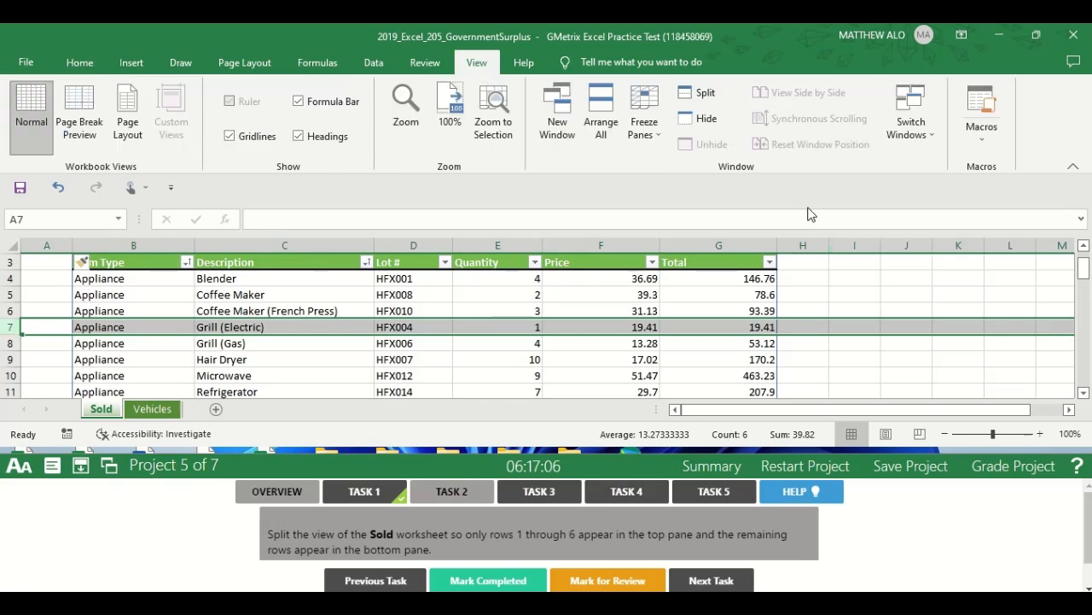
pyautogui.click(698, 96)
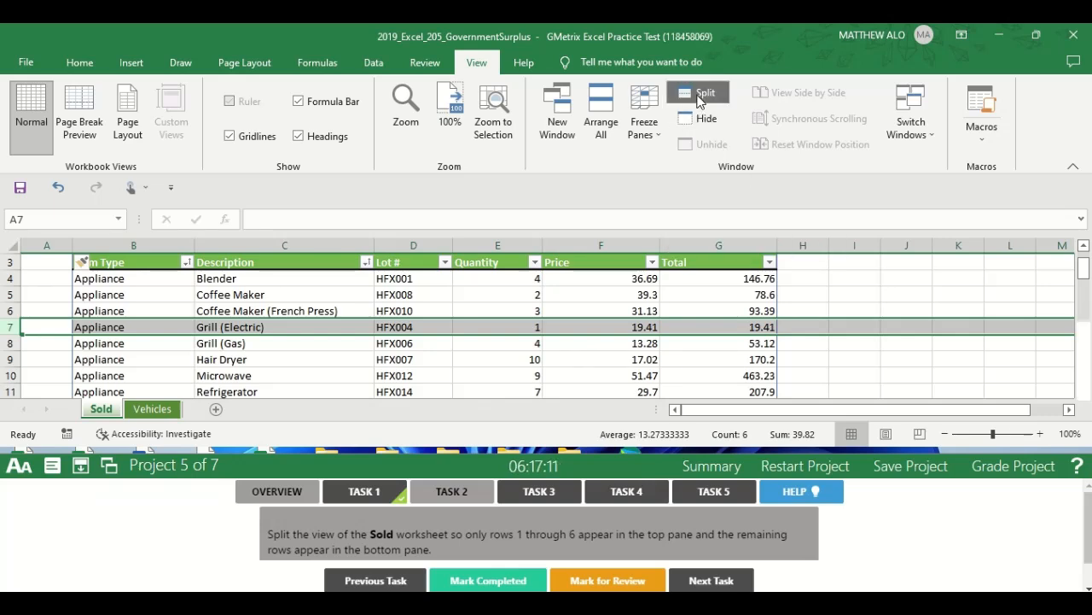
pyautogui.click(359, 350)
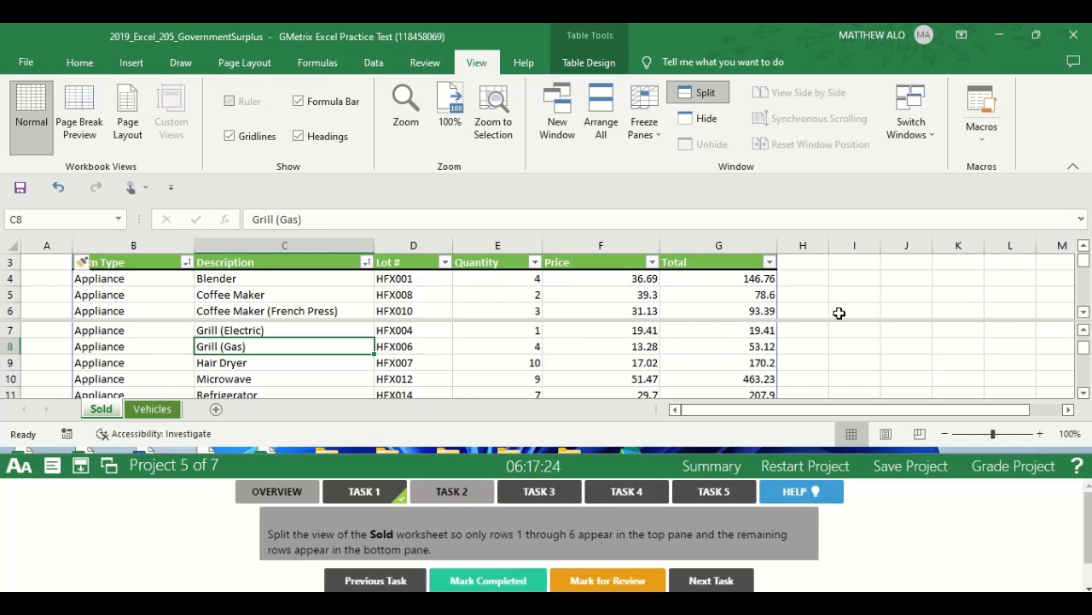
pyautogui.click(488, 577)
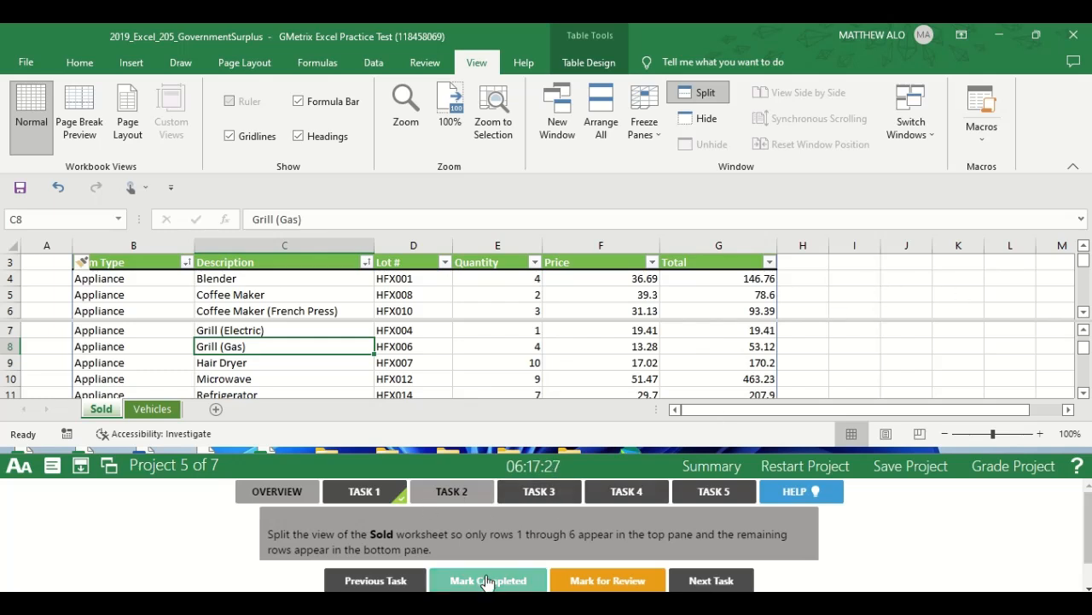
# Open the Task 3 instructions and freeze panes at cell H4 on the Vehicles worksheet to keep rows 1 through 3 visible.
pyautogui.click(535, 496)
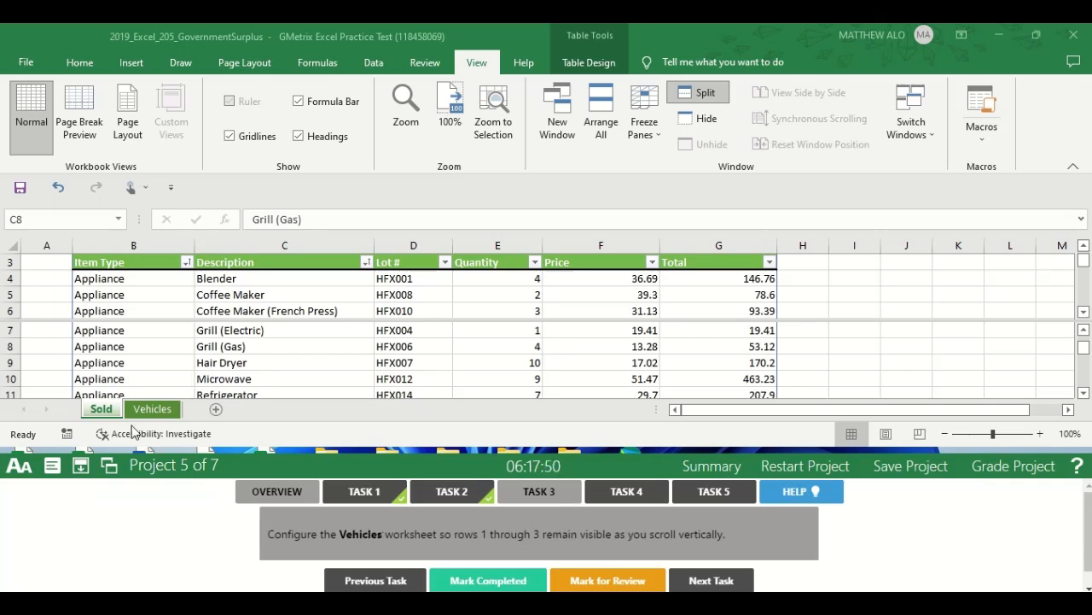
pyautogui.click(166, 410)
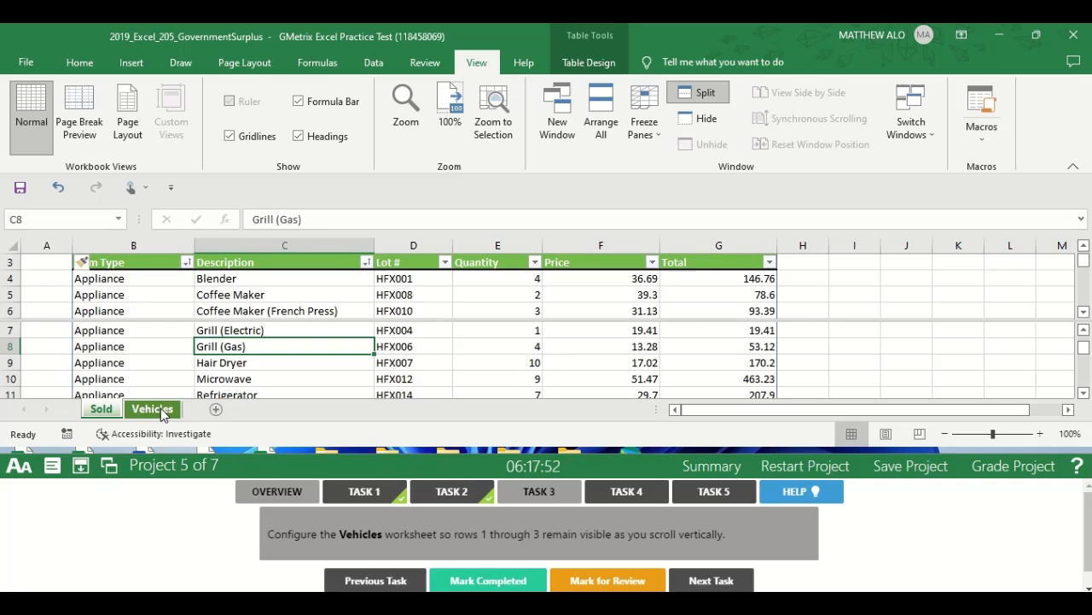
pyautogui.click(162, 412)
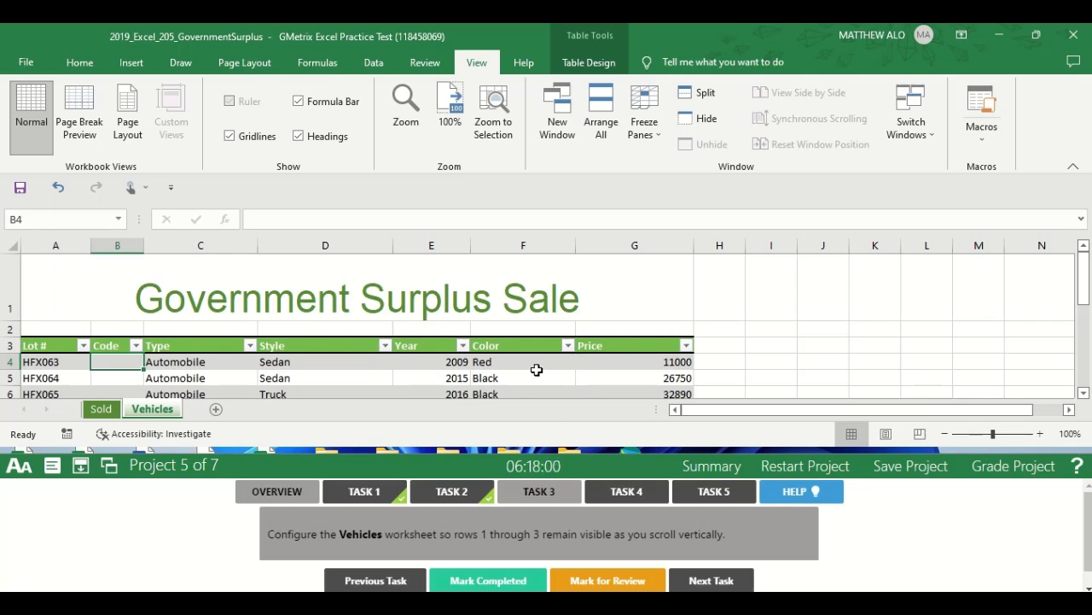
pyautogui.click(720, 363)
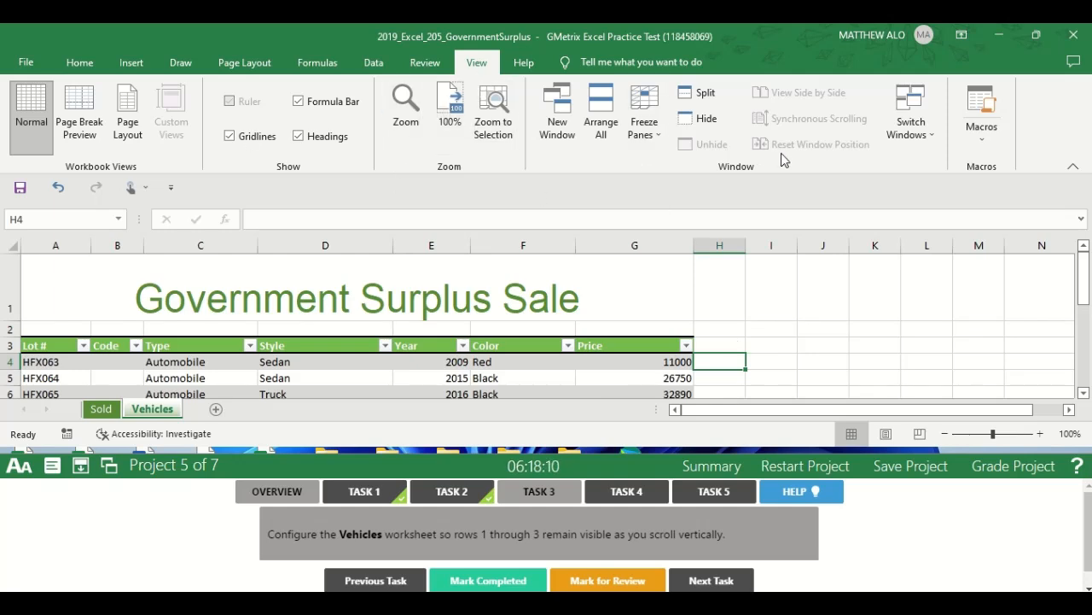
pyautogui.click(651, 136)
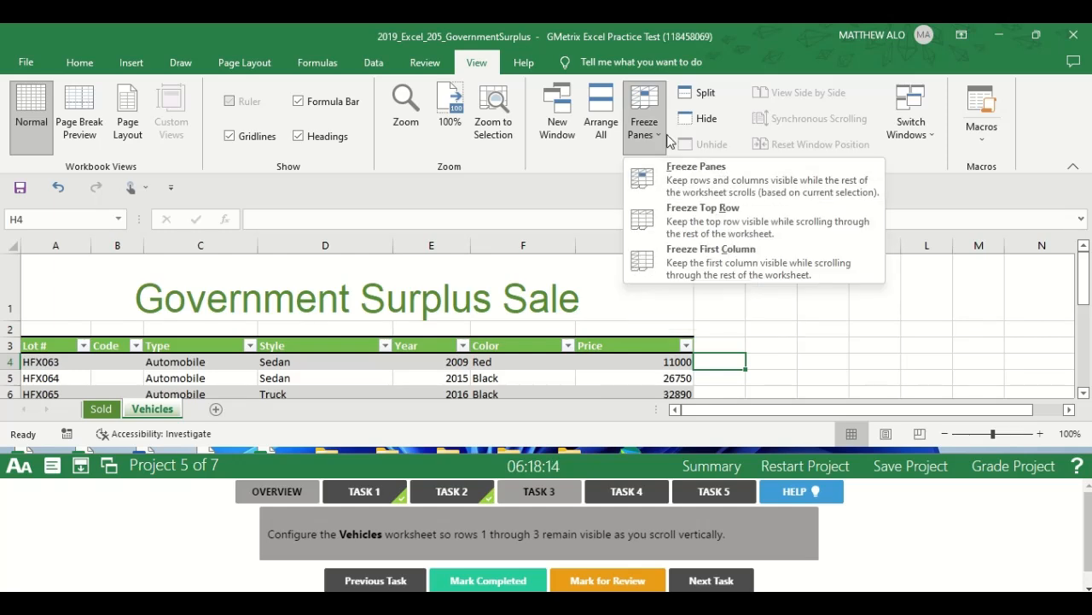
pyautogui.click(729, 182)
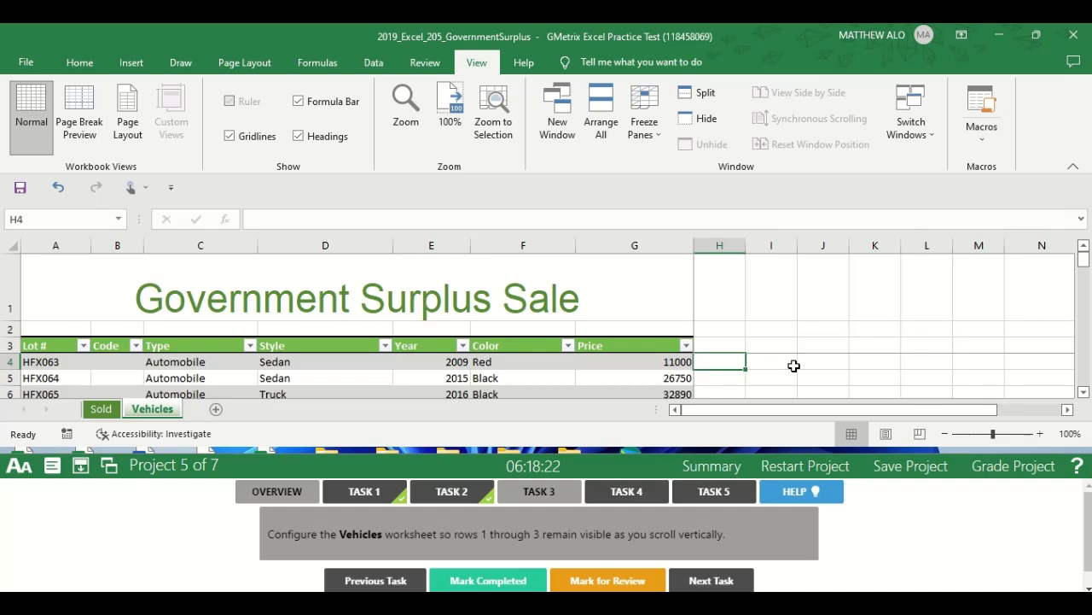
# Move down through the Vehicles worksheet rows and back up to check how the frozen heading rows behave.
pyautogui.press('Down')
pyautogui.press('Down')
pyautogui.press('Down')
pyautogui.press('Down')
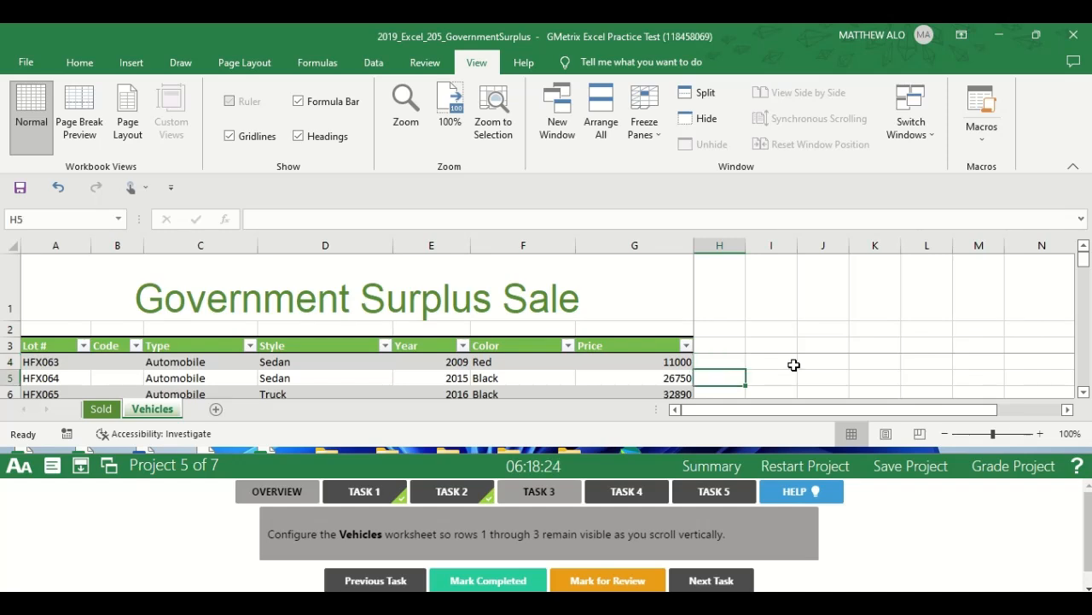
pyautogui.press('Down')
pyautogui.press('Down')
pyautogui.press('Down')
pyautogui.press('Down')
pyautogui.press('Down')
pyautogui.press('Down')
pyautogui.press('Down')
pyautogui.press('Down')
pyautogui.press('Down')
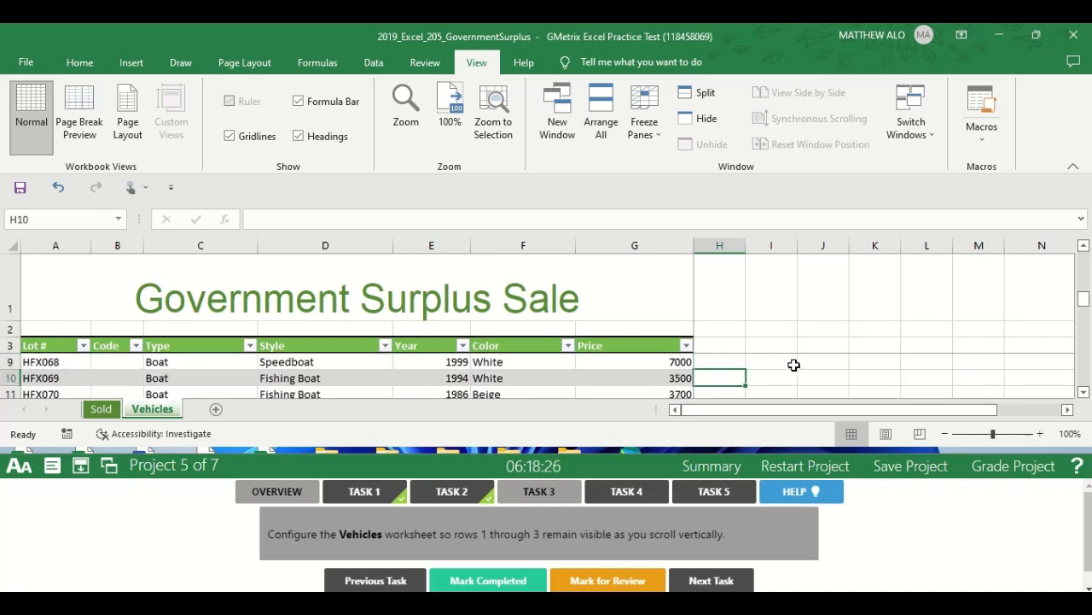
pyautogui.press('Down')
pyautogui.press('Down')
pyautogui.press('Down')
pyautogui.press('Down')
pyautogui.press('Down')
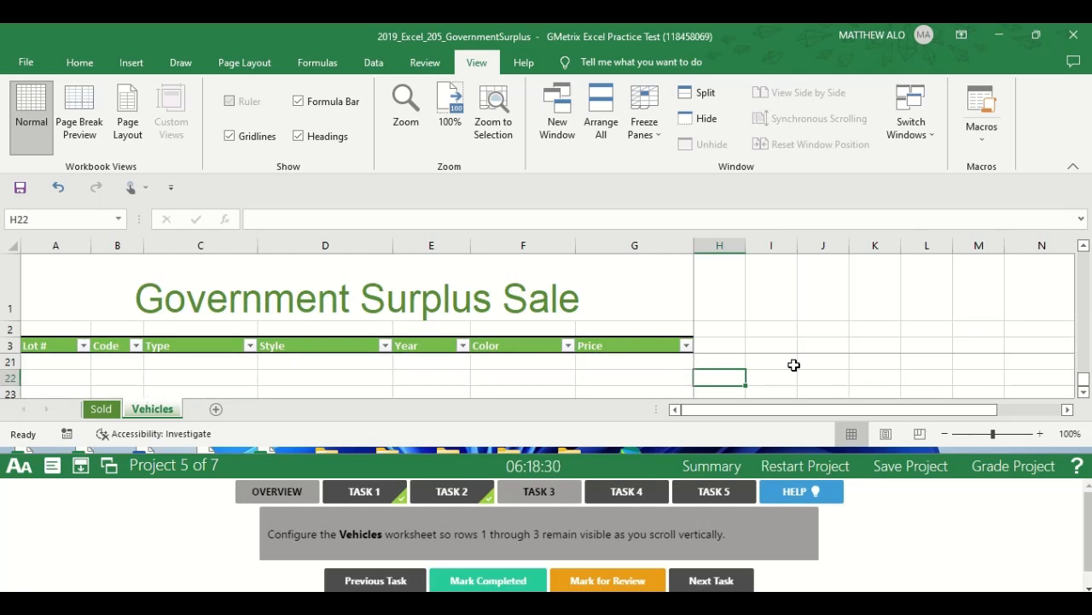
pyautogui.press('Up')
pyautogui.press('Up')
pyautogui.press('Up')
pyautogui.press('Up')
pyautogui.press('Up')
pyautogui.press('Up')
pyautogui.press('Up')
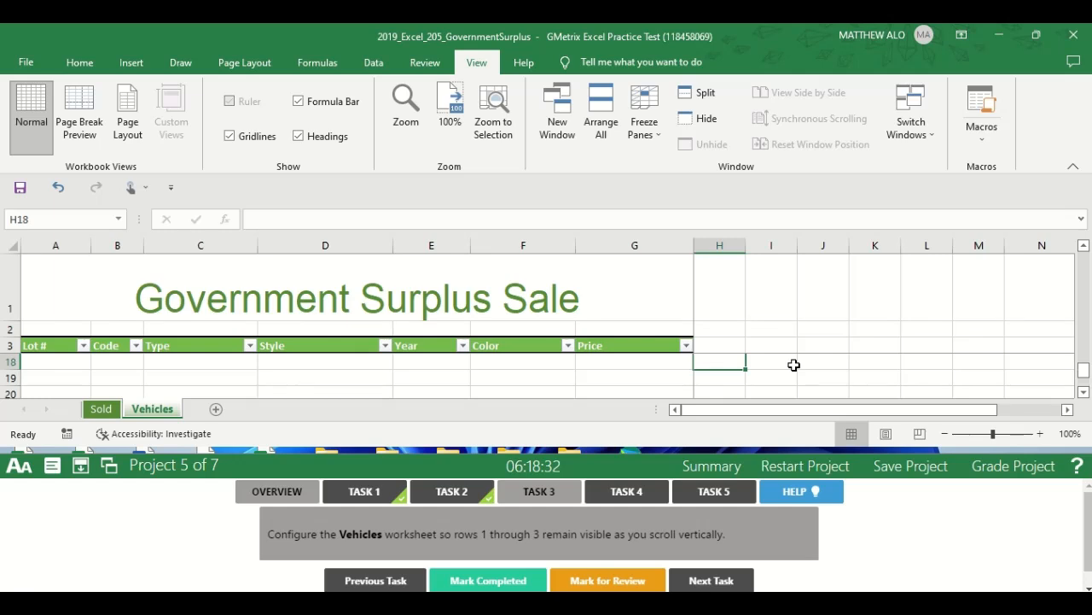
pyautogui.press('Up')
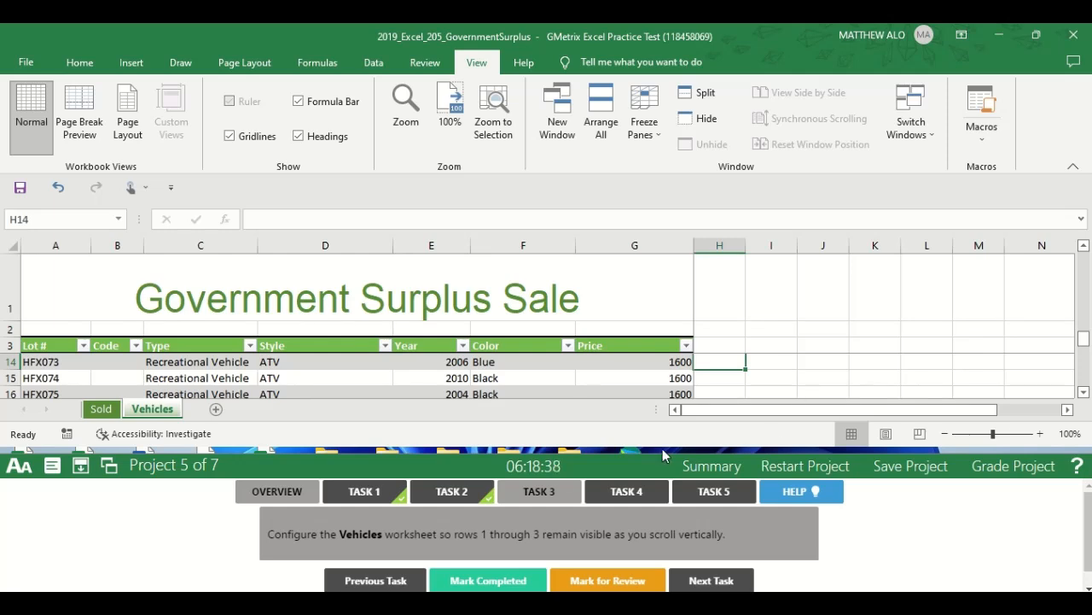
# Mark Task 3 completed and open the Task 4 instructions.
pyautogui.click(506, 582)
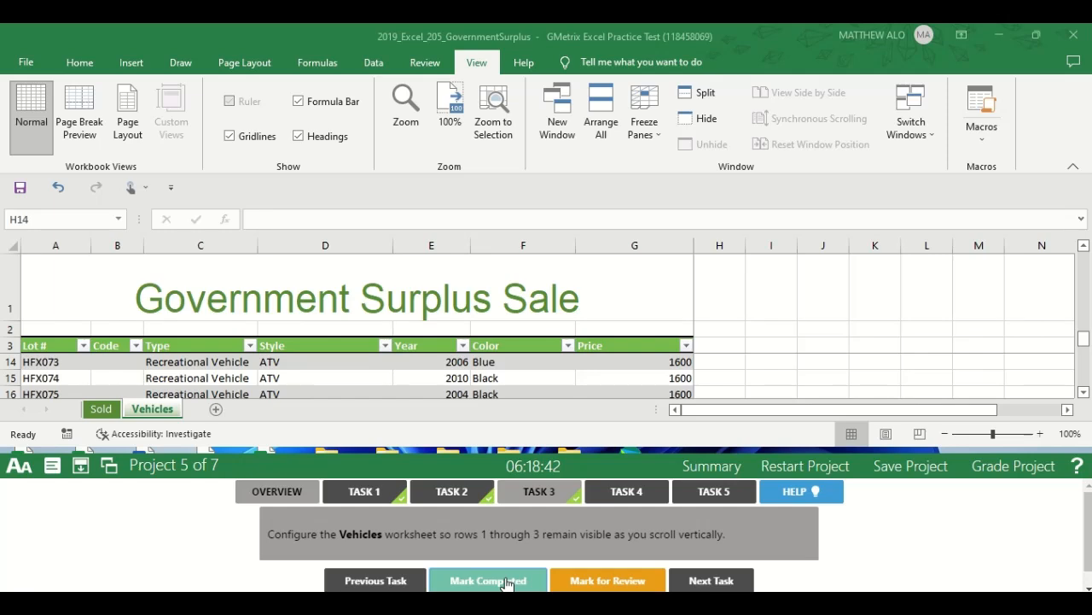
pyautogui.click(634, 495)
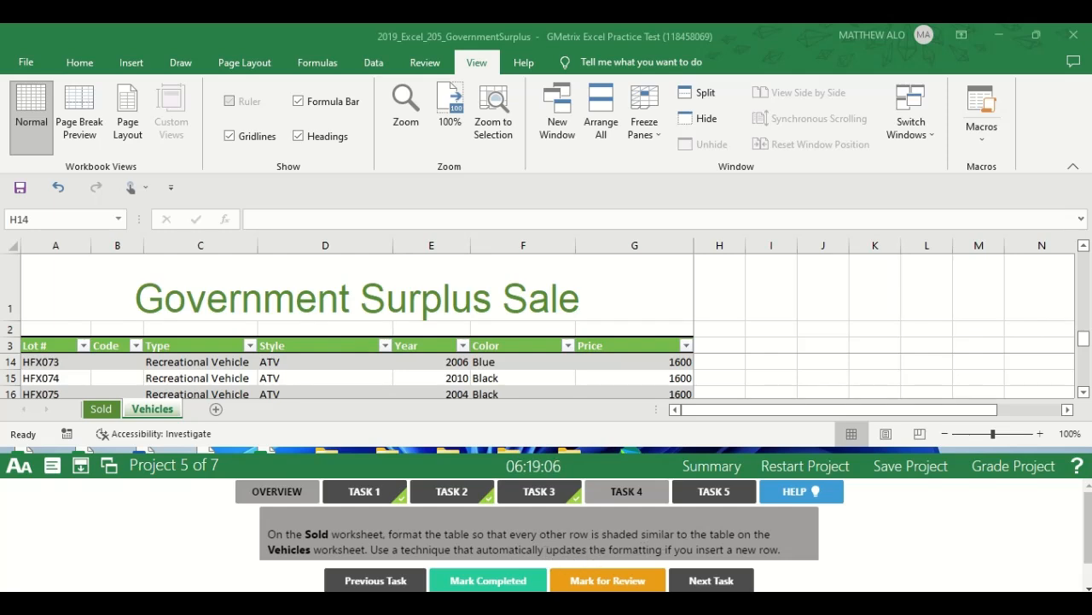
# Read the Task 4 instructions, switch to the Sold worksheet, and look through the table rows in both split panes.
pyautogui.moveTo(1088, 529); pyautogui.dragTo(1088, 533)
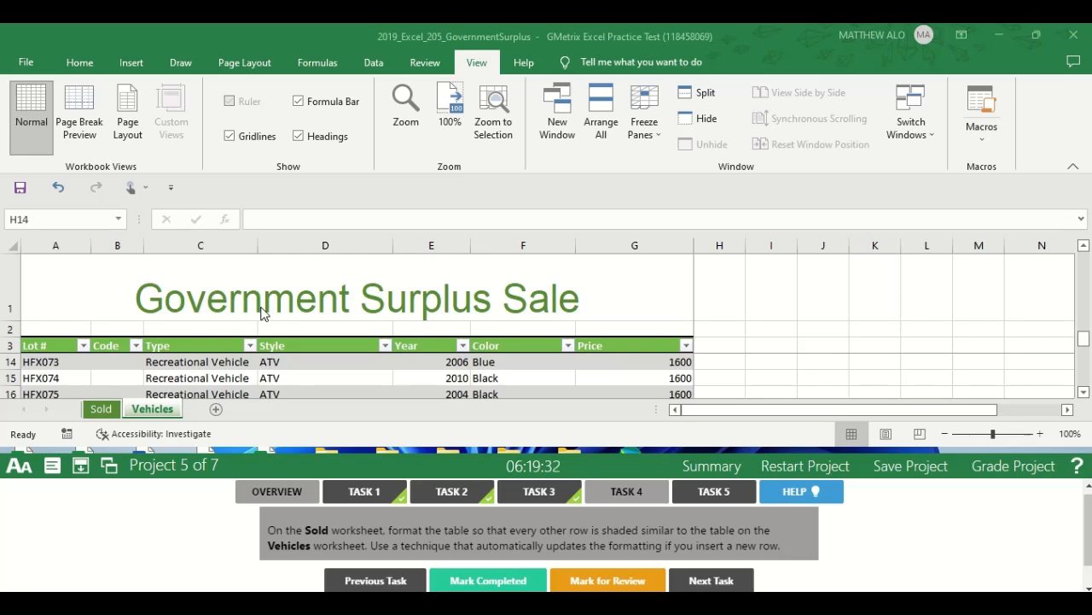
pyautogui.click(99, 412)
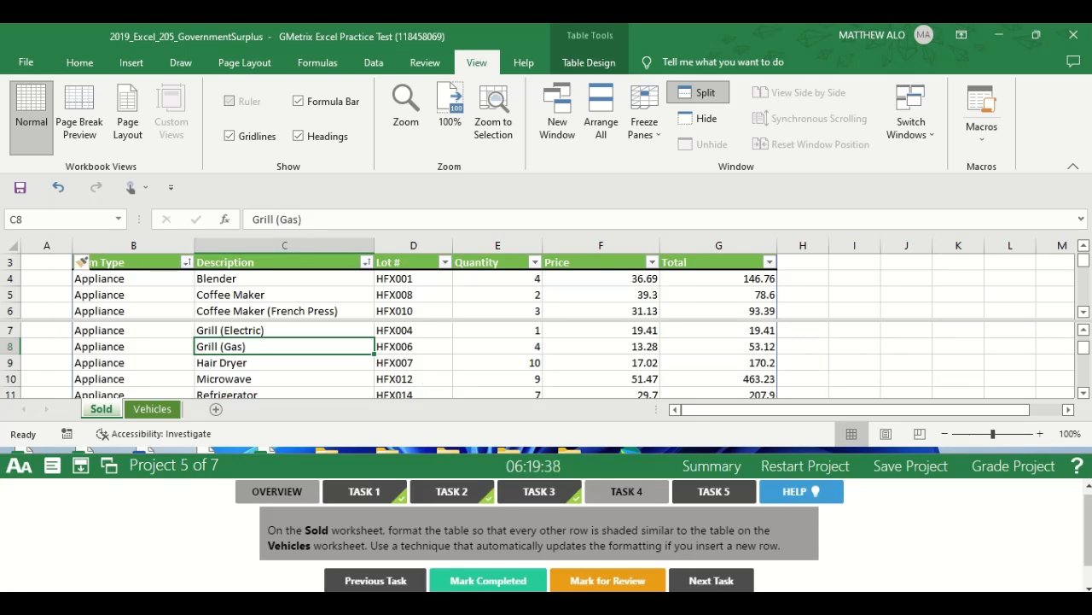
pyautogui.moveTo(1084, 262); pyautogui.dragTo(1084, 268)
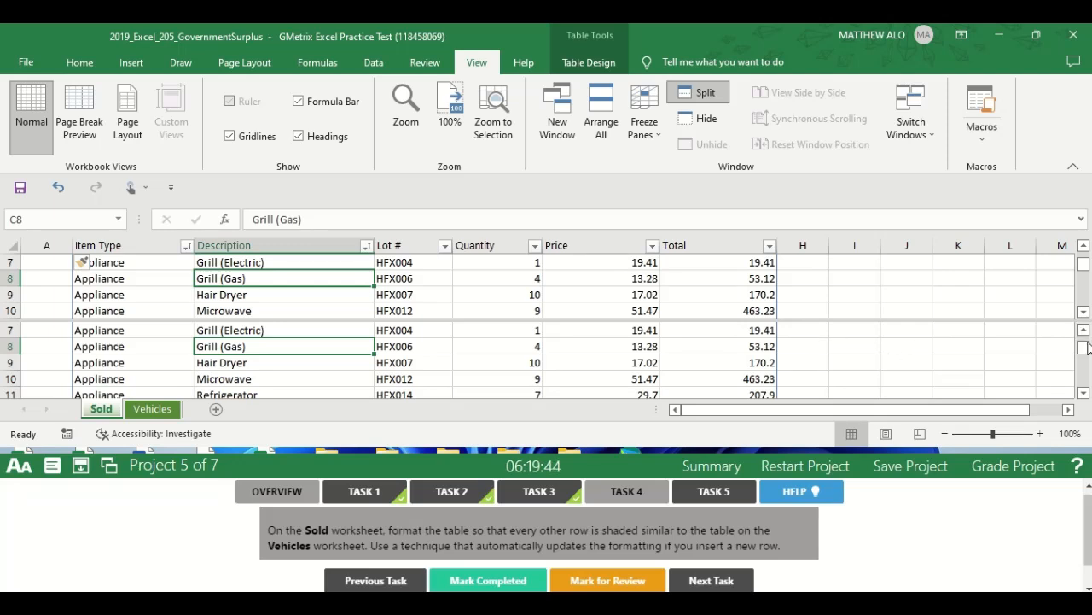
pyautogui.moveTo(1086, 349); pyautogui.dragTo(1088, 316)
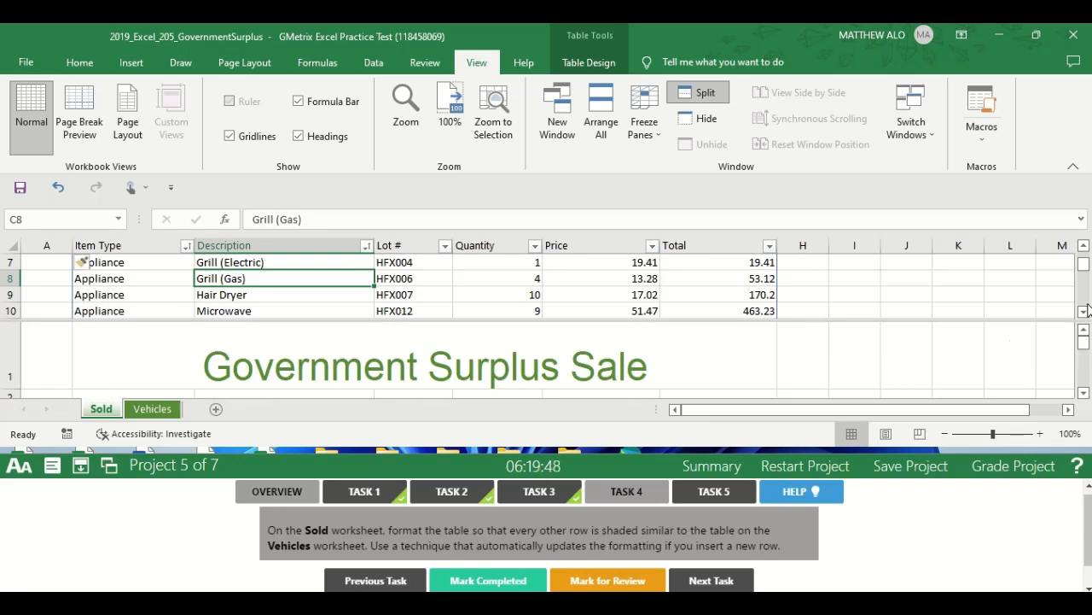
pyautogui.moveTo(1084, 266)
pyautogui.mouseDown()
pyautogui.moveTo(1084, 256)
pyautogui.moveTo(1084, 296)
pyautogui.moveTo(1084, 277)
pyautogui.mouseUp()
pyautogui.click(1084, 274)
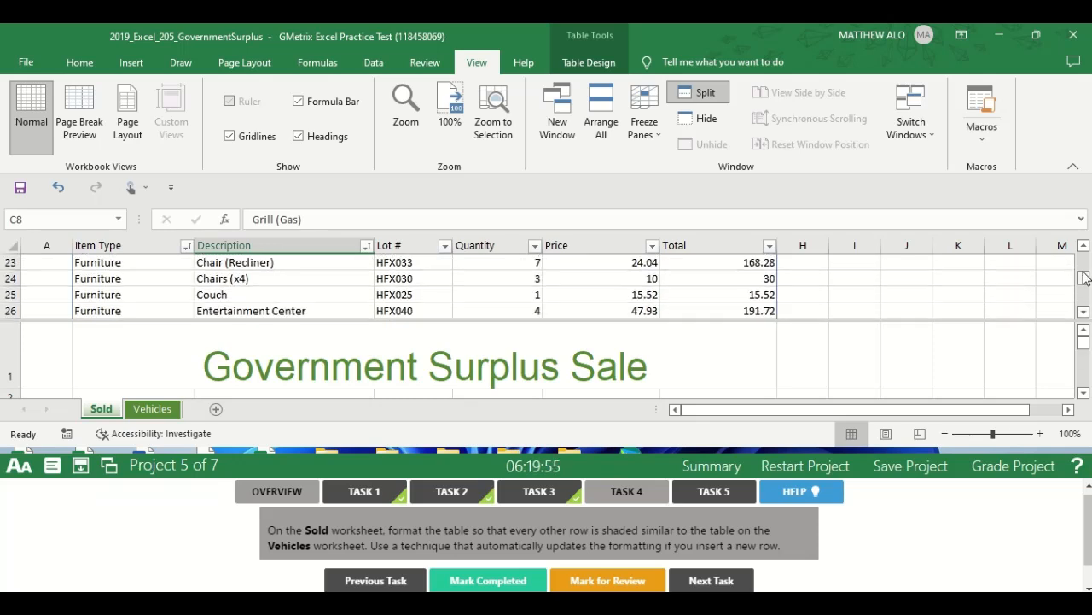
pyautogui.click(959, 278)
pyautogui.press('Up')
pyautogui.press('Up')
pyautogui.press('Up')
pyautogui.press('Up')
pyautogui.press('Up')
pyautogui.press('Up')
pyautogui.press('Up')
pyautogui.press('Up')
pyautogui.press('Up')
pyautogui.press('Up')
pyautogui.press('Up')
pyautogui.press('Up')
pyautogui.press('Up')
pyautogui.press('Up')
pyautogui.press('Up')
pyautogui.press('Up')
pyautogui.press('Up')
pyautogui.press('Up')
pyautogui.press('Up')
pyautogui.press('Up')
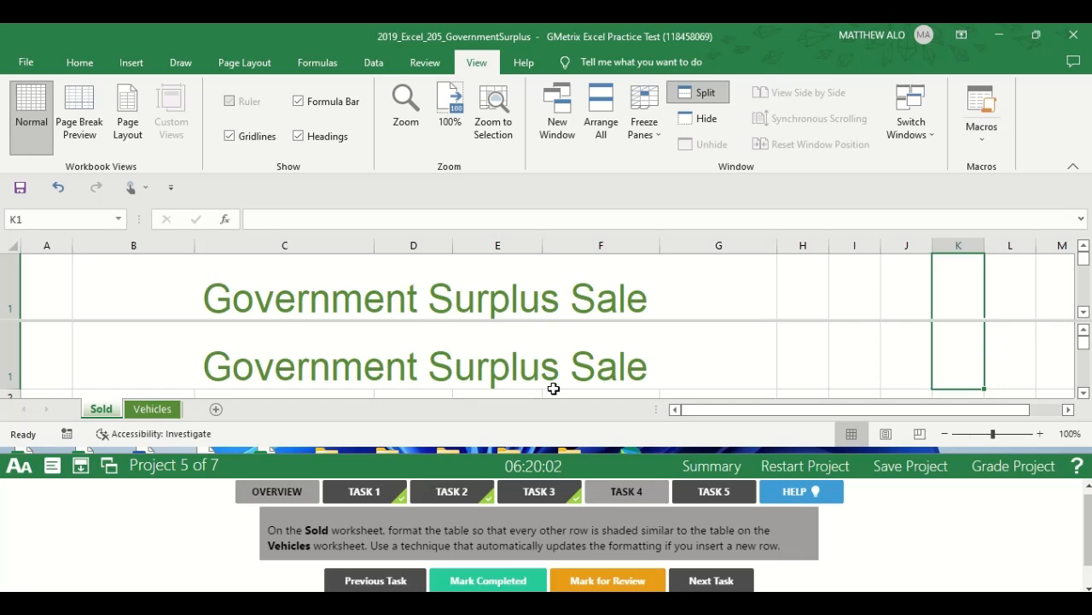
# Turn on banded rows for the table on the Sold worksheet.
pyautogui.moveTo(1083, 342); pyautogui.dragTo(1084, 380)
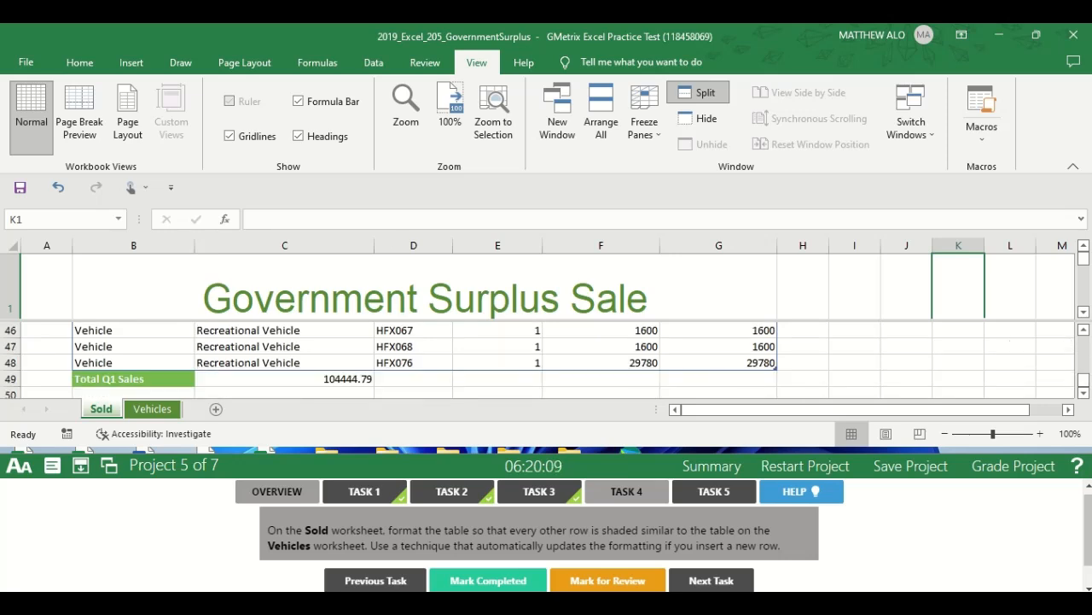
pyautogui.click(243, 342)
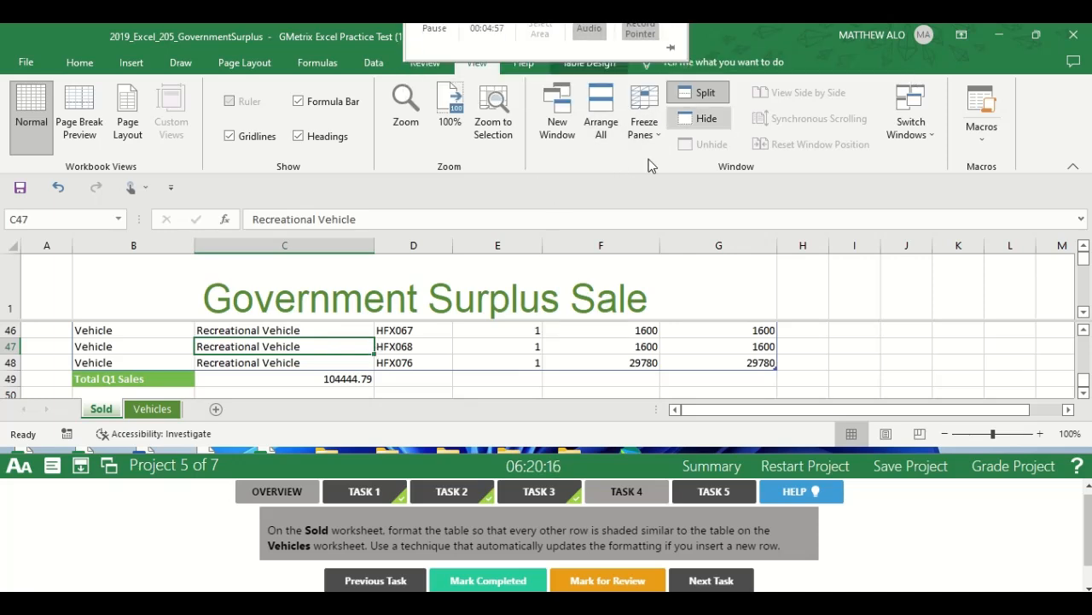
pyautogui.click(586, 63)
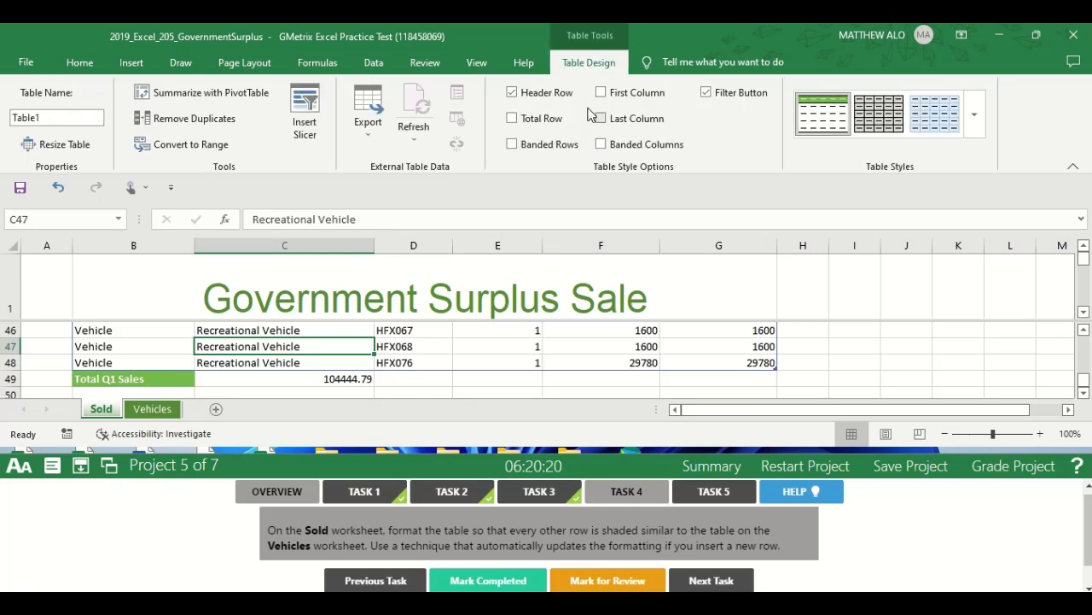
pyautogui.click(537, 143)
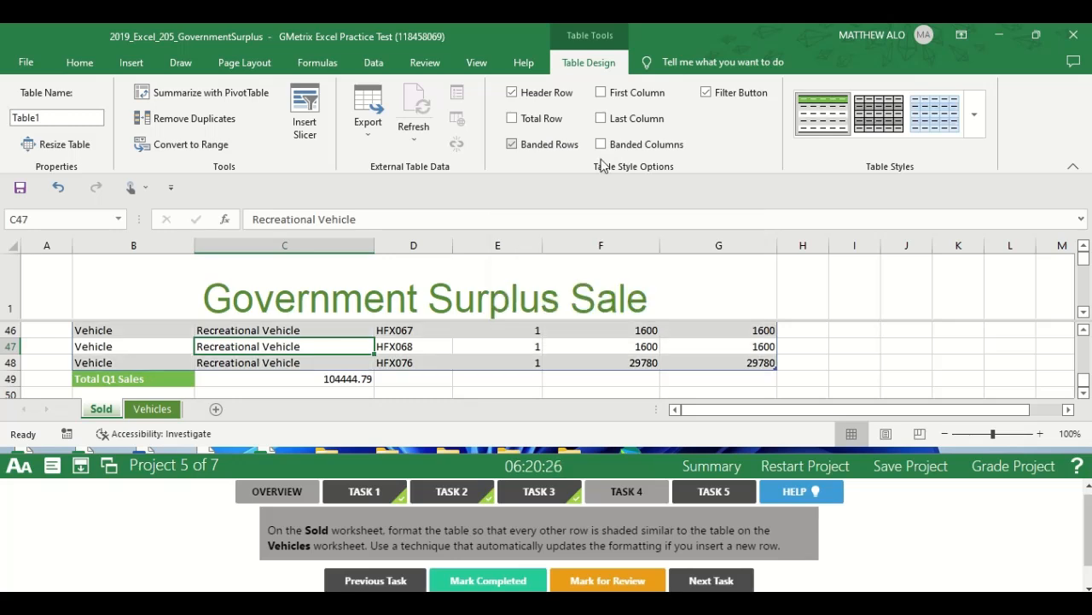
# Check the row shading along the Sold table and compare it with the table on the Vehicles worksheet.
pyautogui.click(819, 359)
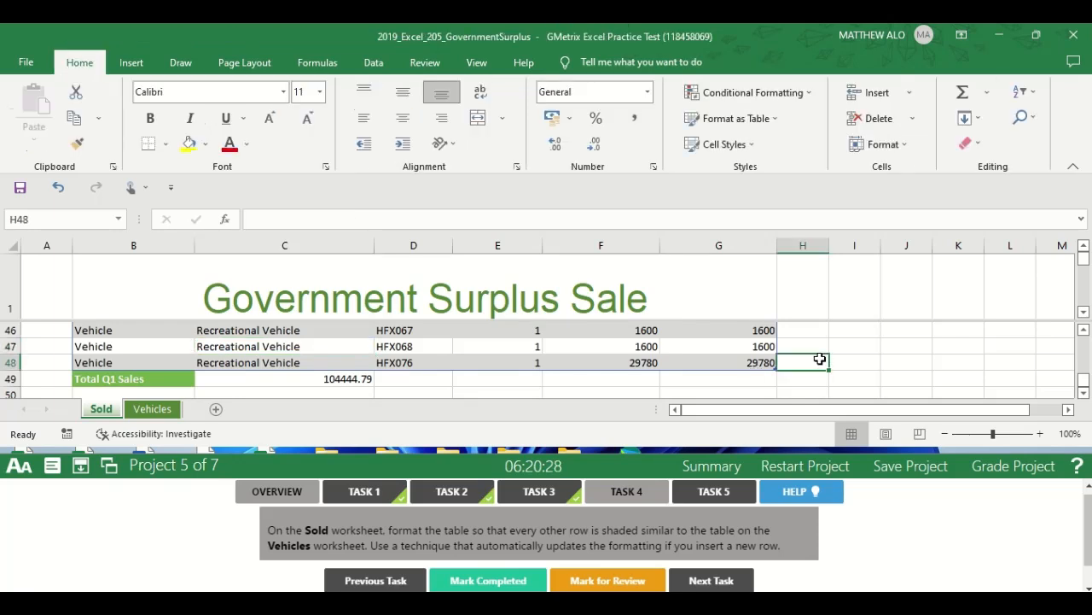
pyautogui.press('Down')
pyautogui.press('Down')
pyautogui.press('Up')
pyautogui.press('Up')
pyautogui.press('Up')
pyautogui.press('Up')
pyautogui.press('Up')
pyautogui.press('Up')
pyautogui.press('Up')
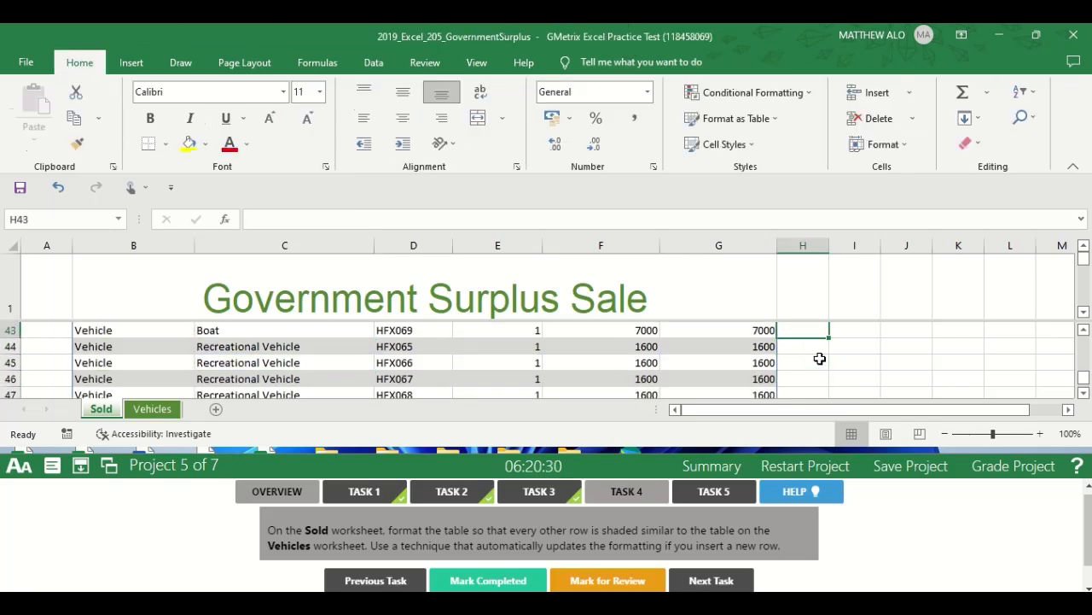
pyautogui.press('Up')
pyautogui.press('Up')
pyautogui.press('Up')
pyautogui.press('Up')
pyautogui.press('Up')
pyautogui.press('Up')
pyautogui.press('Up')
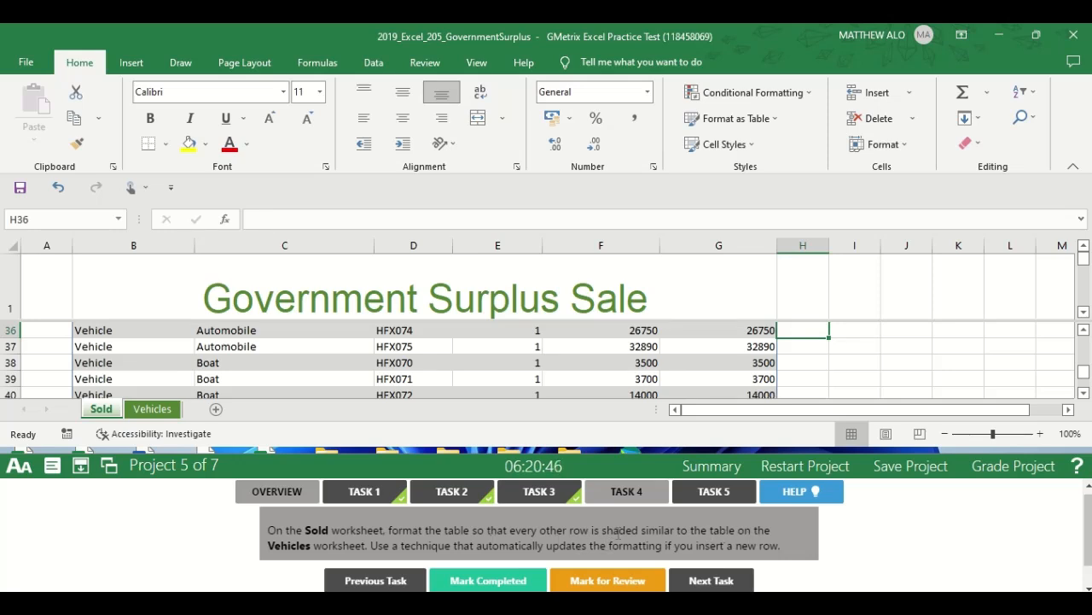
pyautogui.click(153, 411)
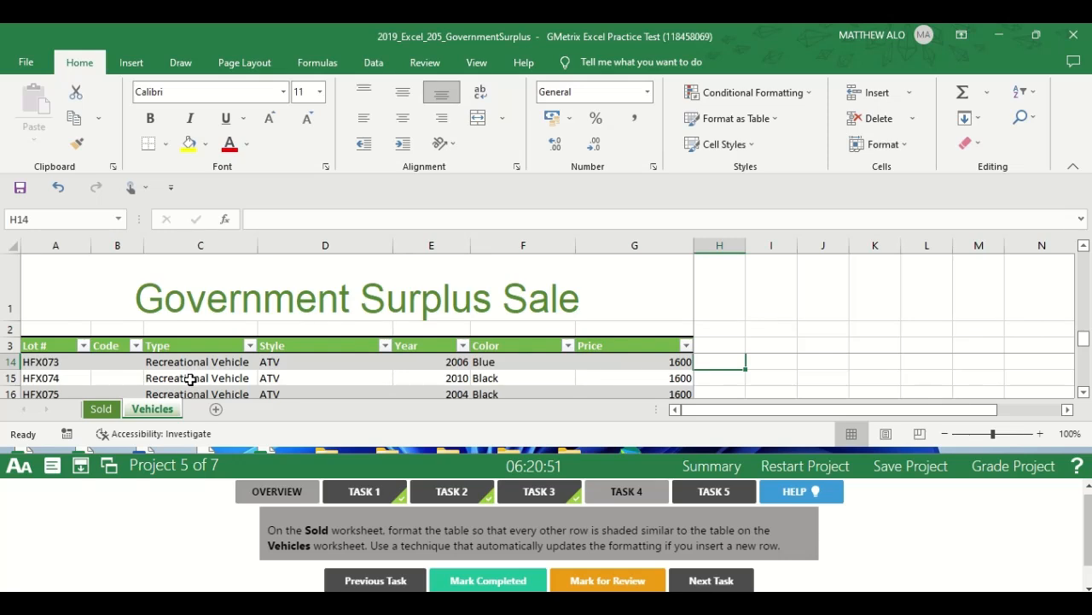
pyautogui.click(102, 411)
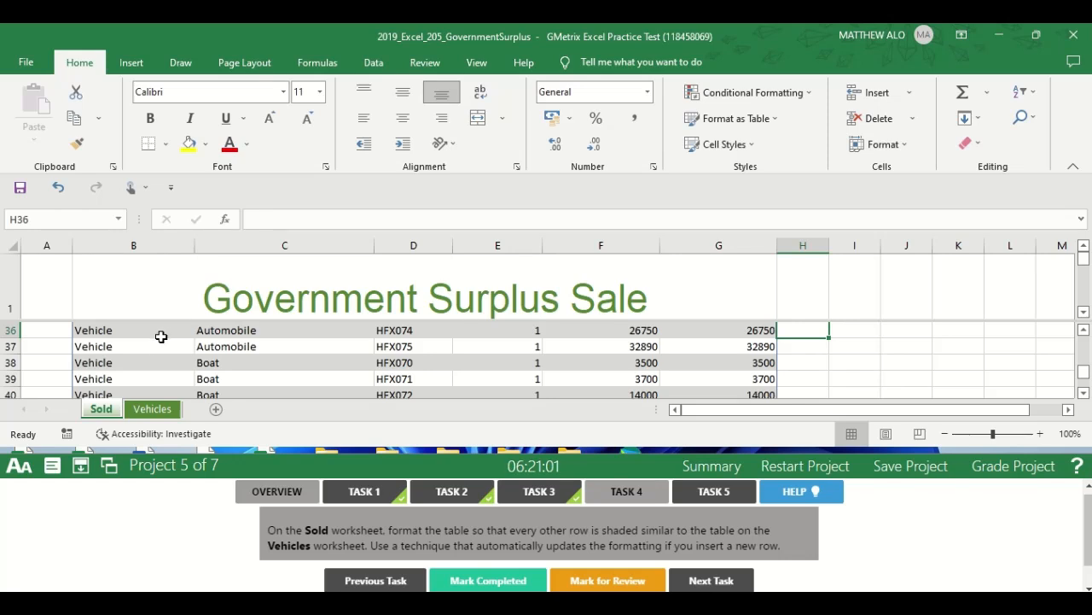
pyautogui.click(146, 417)
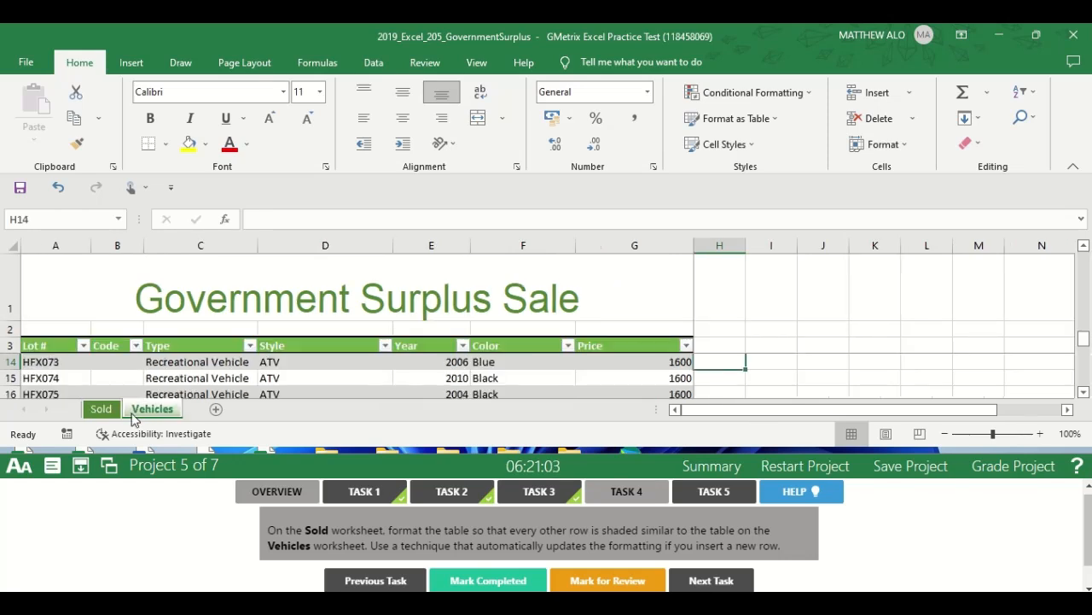
pyautogui.click(102, 410)
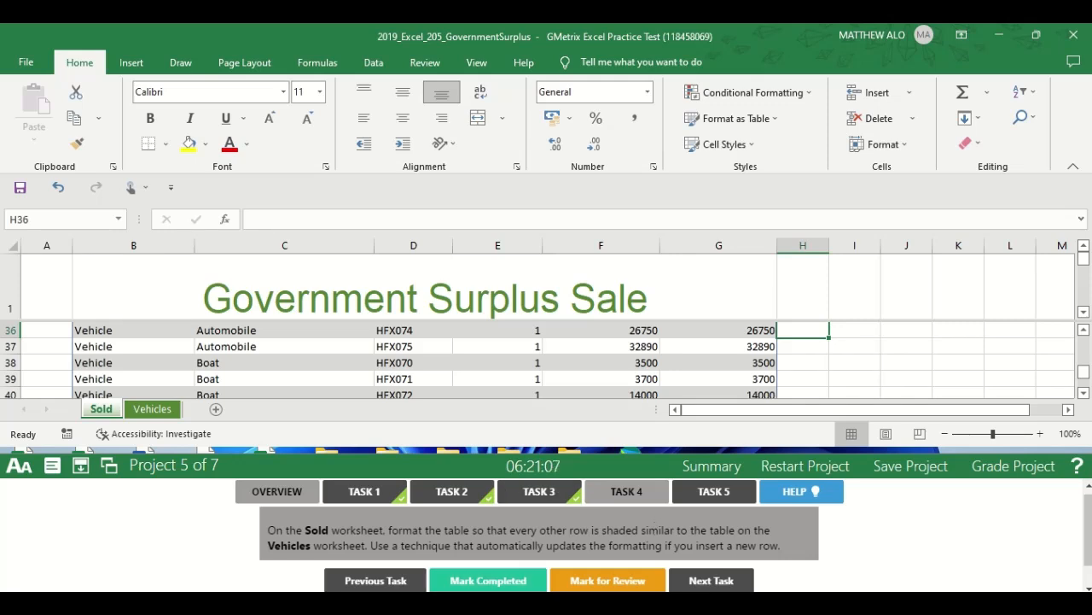
# Mark Task 4 completed and open the Task 5 instructions.
pyautogui.click(489, 588)
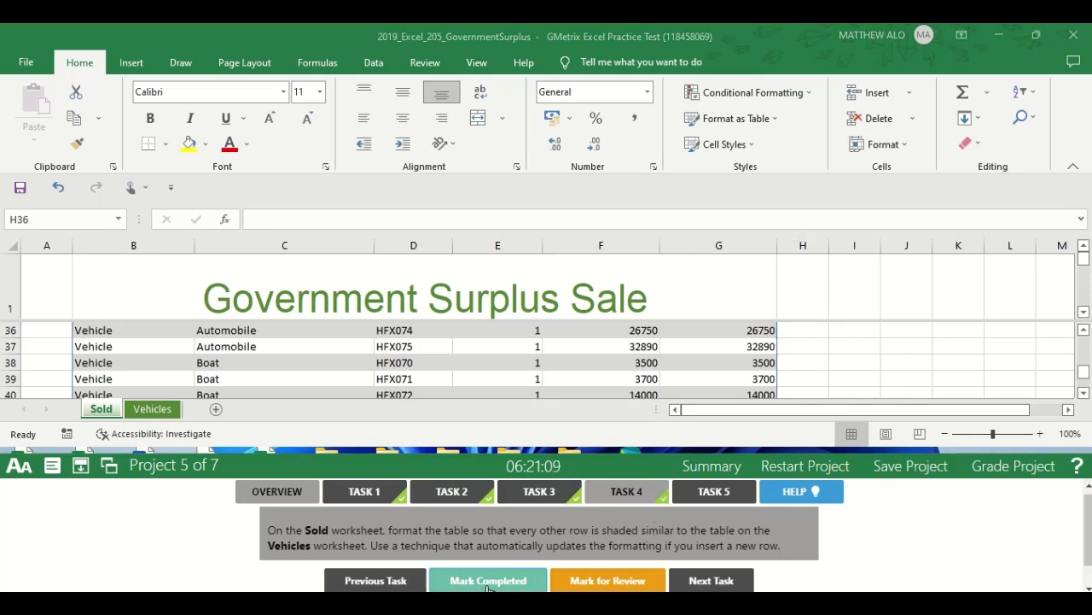
pyautogui.click(712, 492)
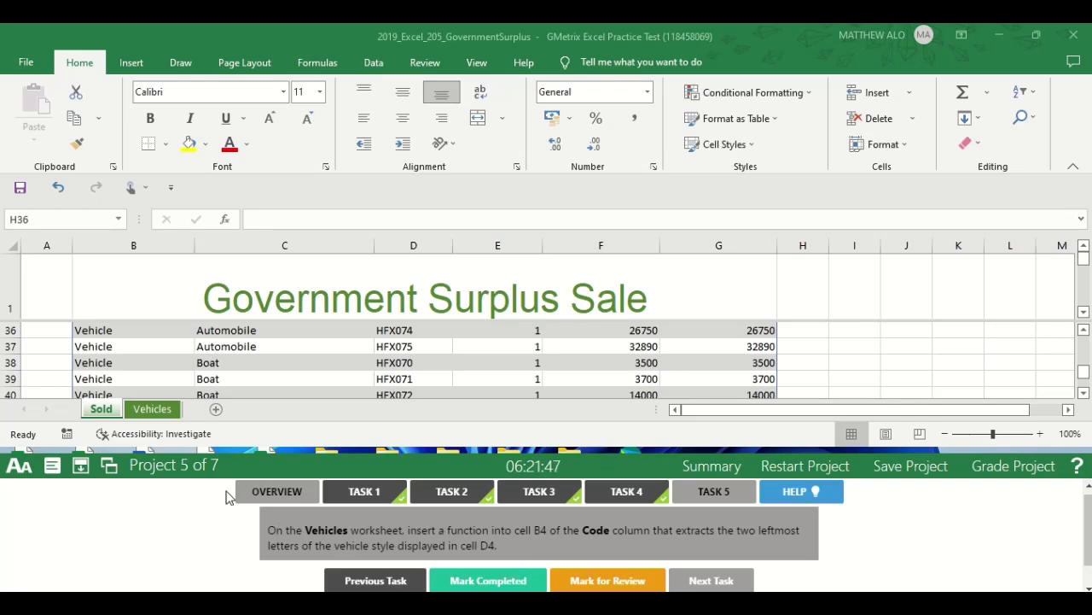
pyautogui.click(150, 410)
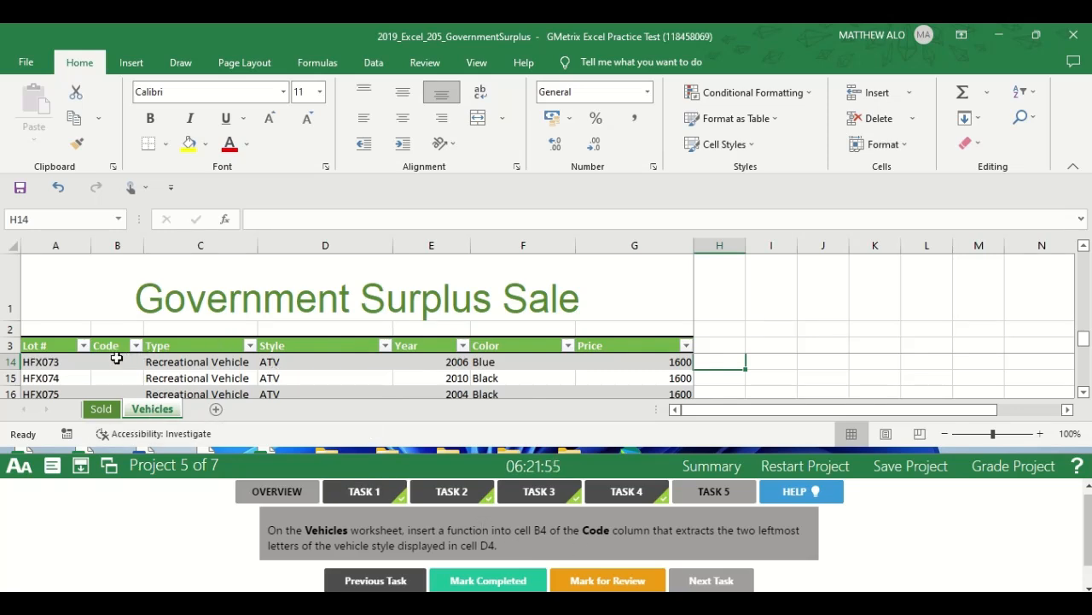
pyautogui.moveTo(1084, 342); pyautogui.dragTo(1085, 313)
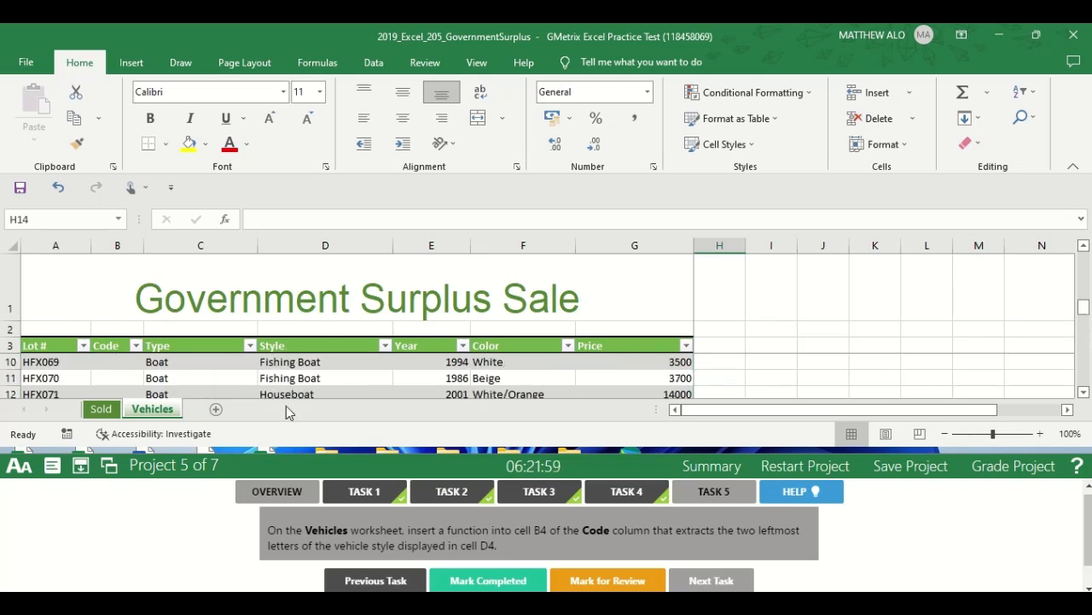
pyautogui.click(33, 222)
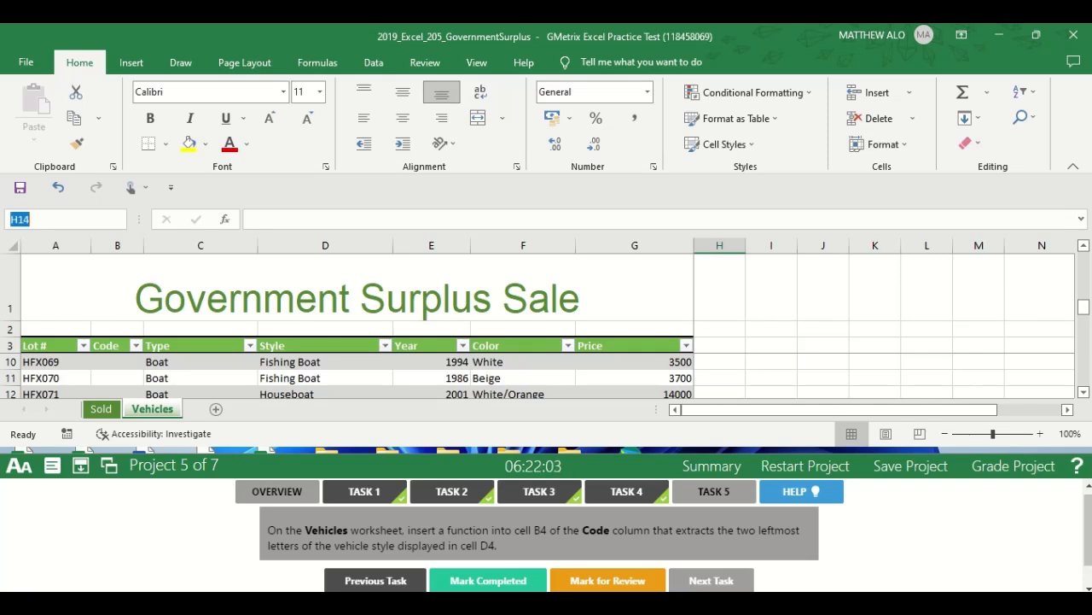
pyautogui.write('B4')
pyautogui.press('Return')
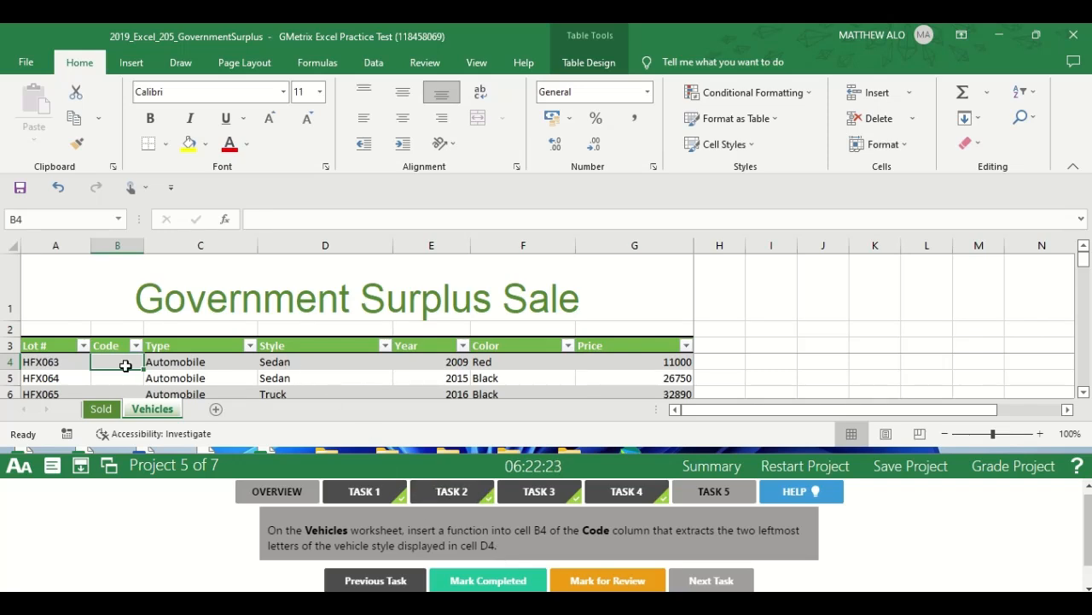
pyautogui.write('=')
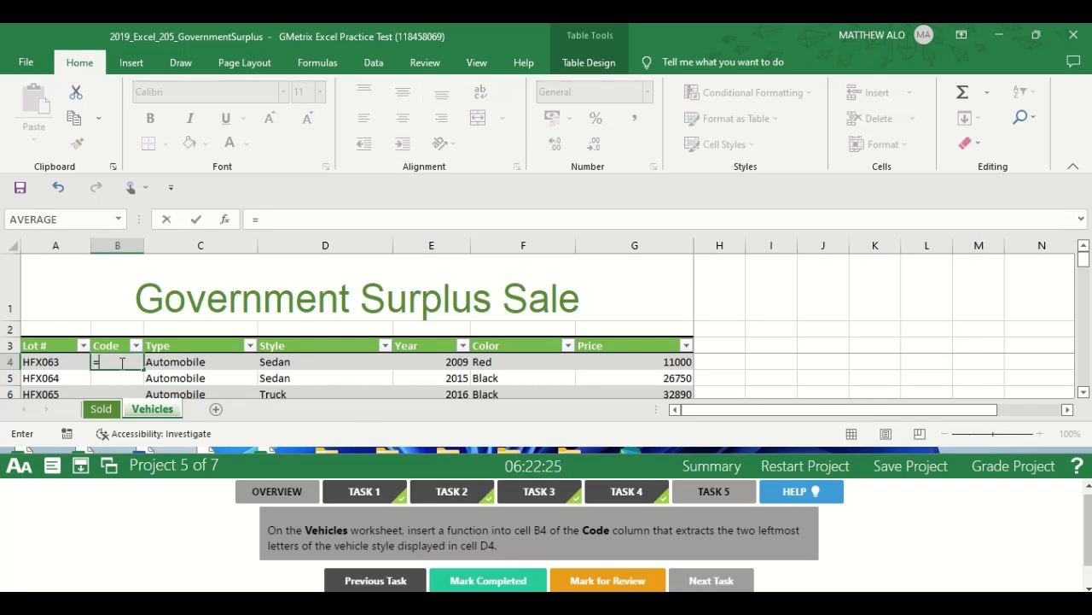
pyautogui.write('LEFT')
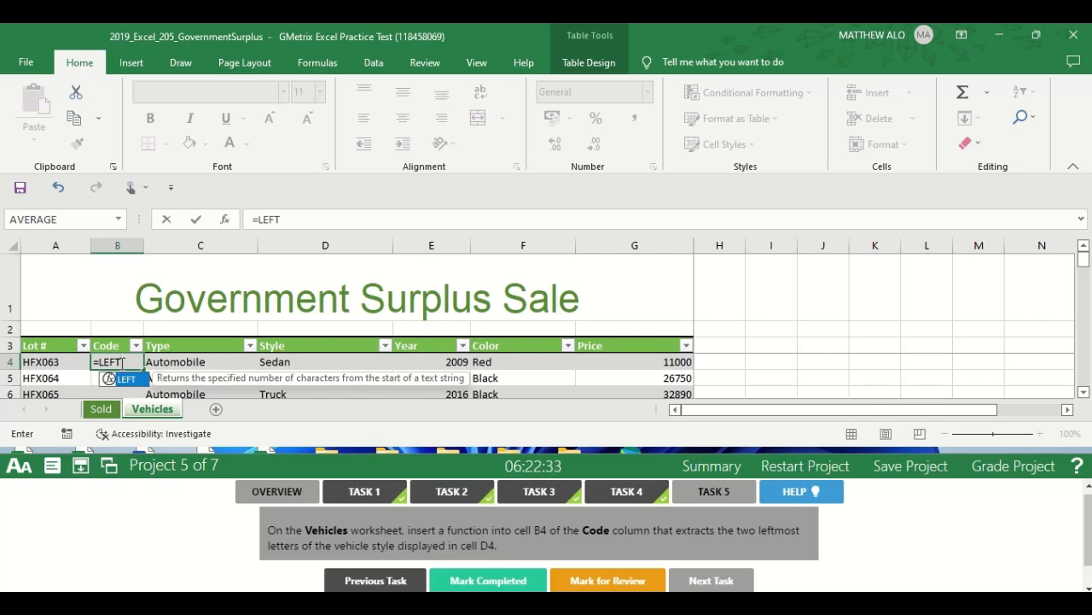
pyautogui.write('(')
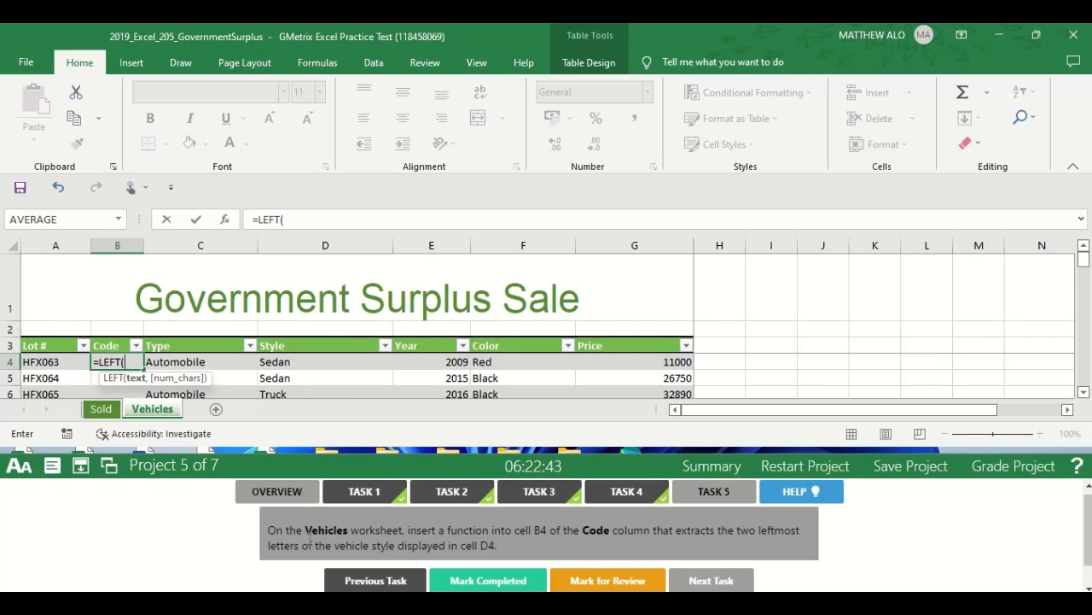
pyautogui.click(284, 363)
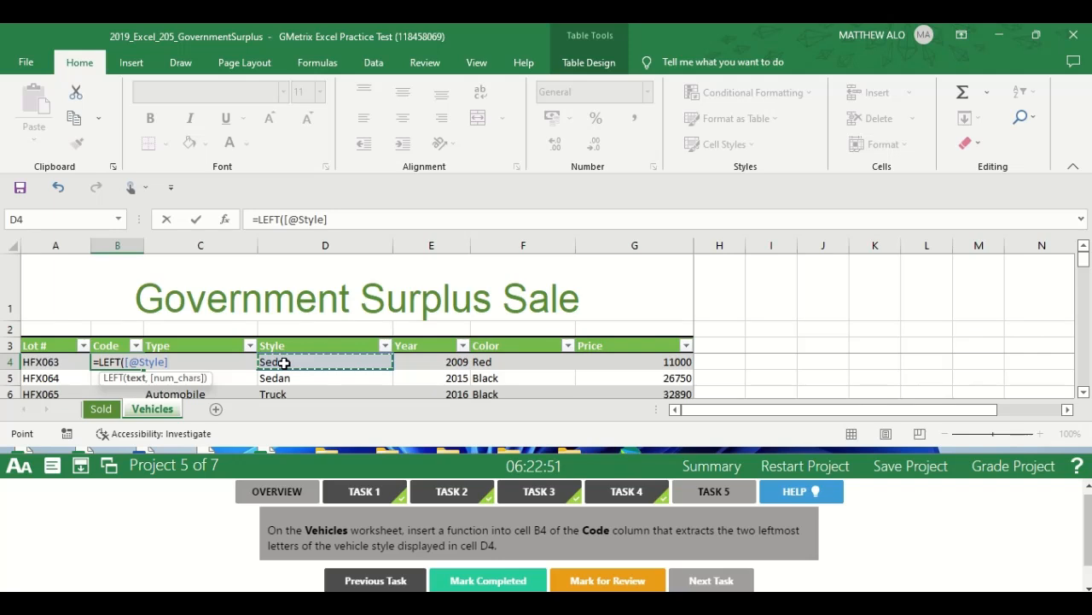
pyautogui.write(',')
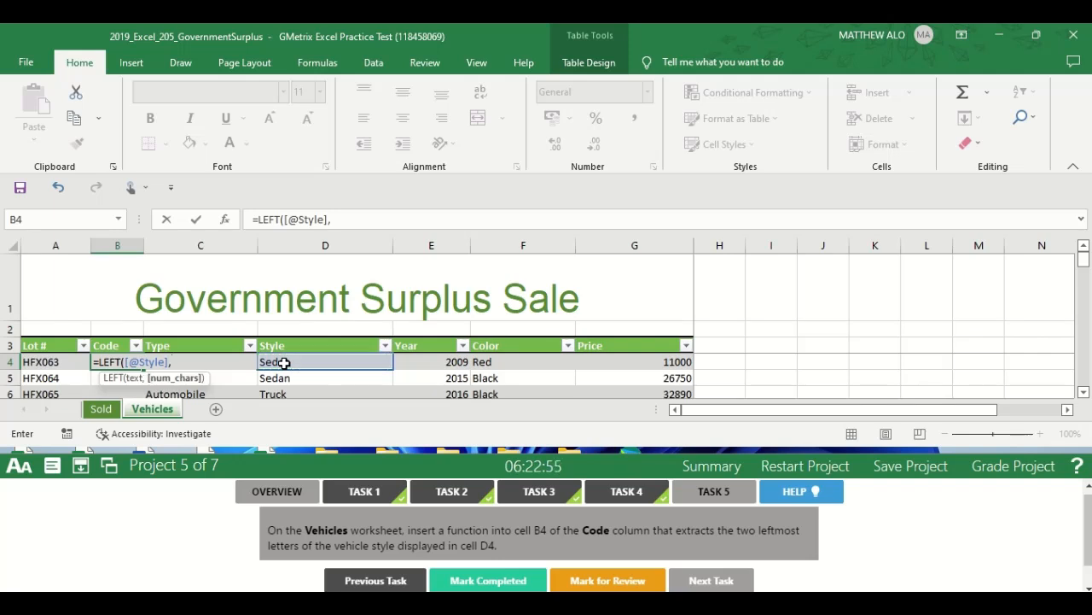
pyautogui.write('2)')
pyautogui.press('Return')
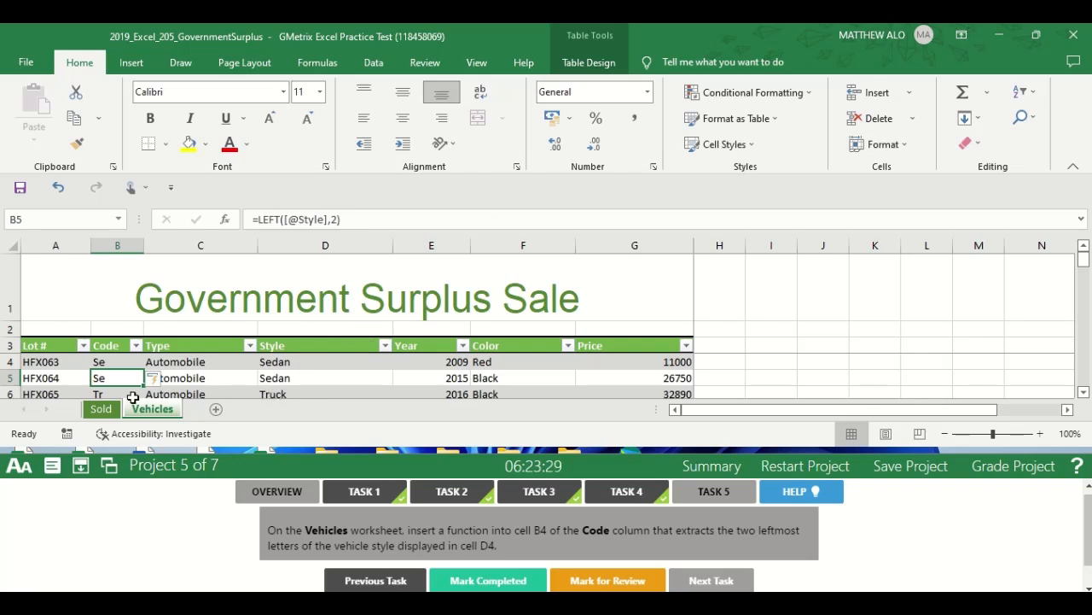
# Check the codes further down the Vehicles table's Code column and mark Task 5 completed.
pyautogui.click(1084, 394)
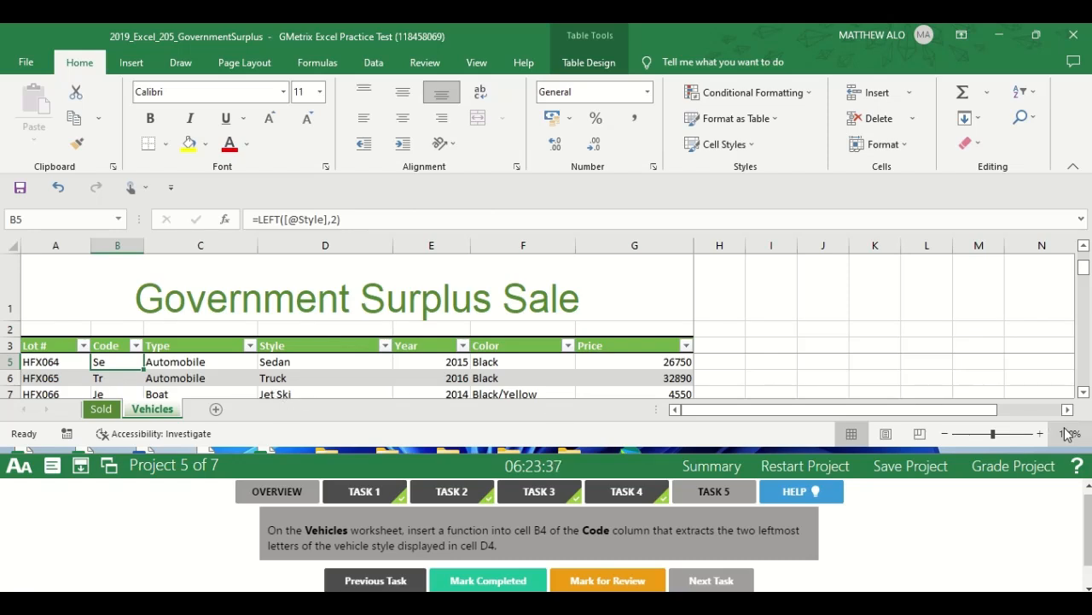
pyautogui.click(1084, 393)
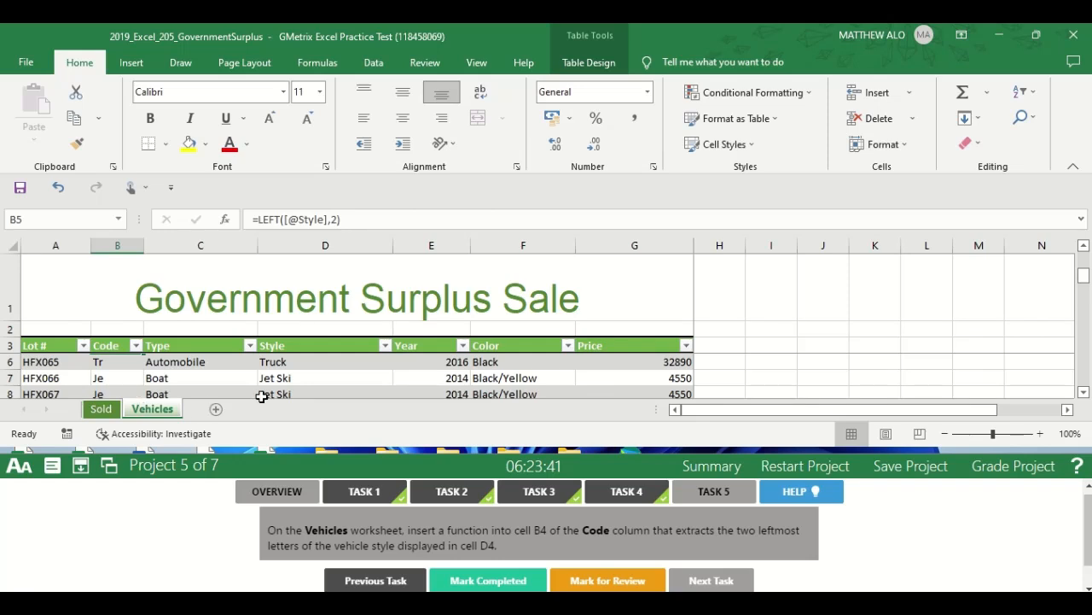
pyautogui.click(1083, 392)
pyautogui.click(1083, 393)
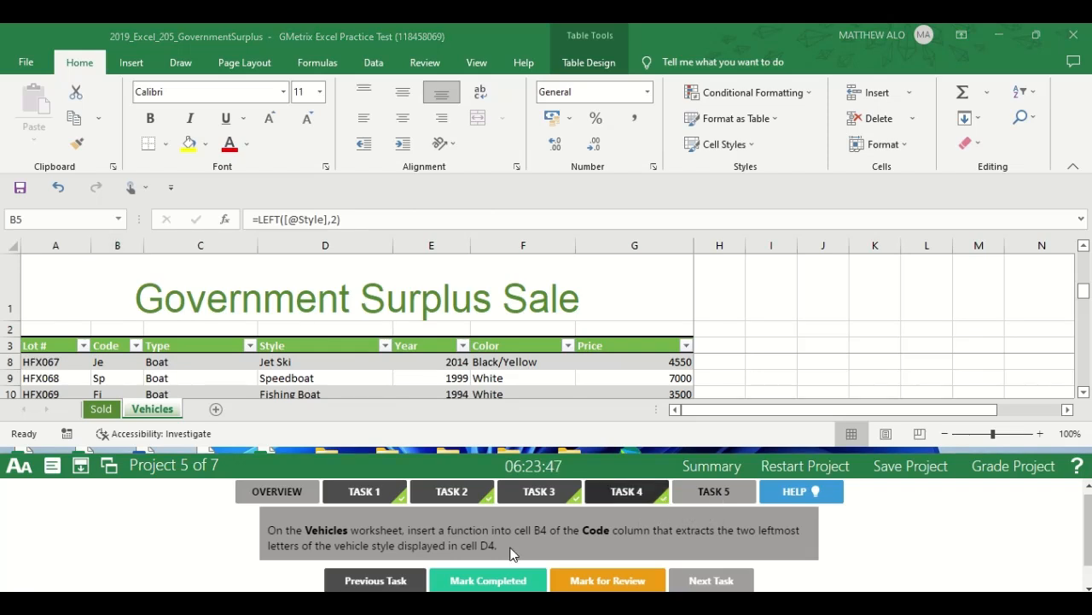
pyautogui.click(469, 580)
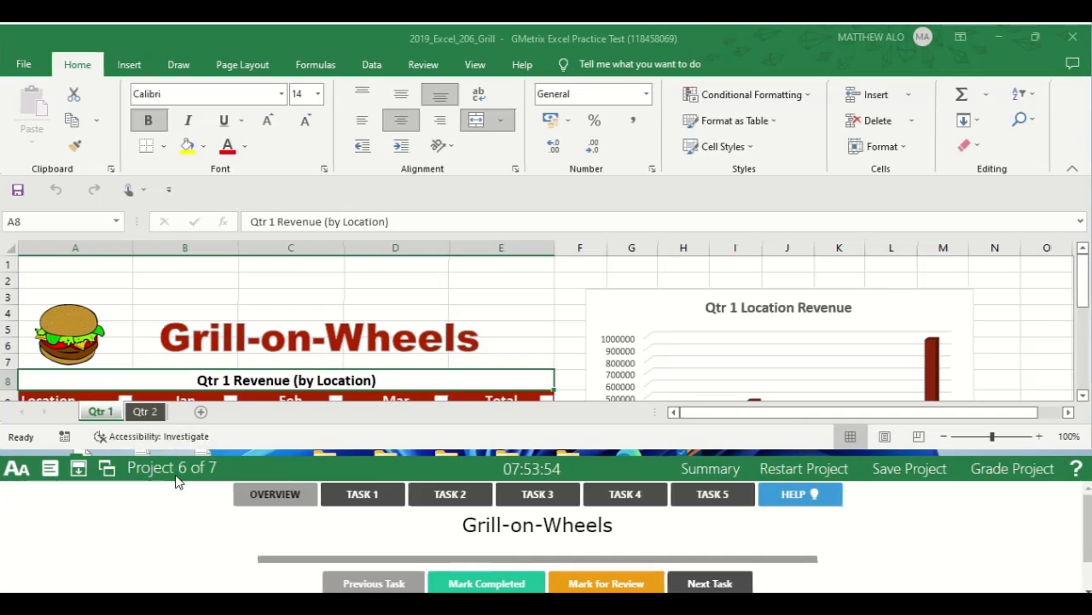
# Open the Task 1 instructions of Project 6 (Grill-on-Wheels) and read the full text about the Qtr 2 column sparklines.
pyautogui.click(377, 499)
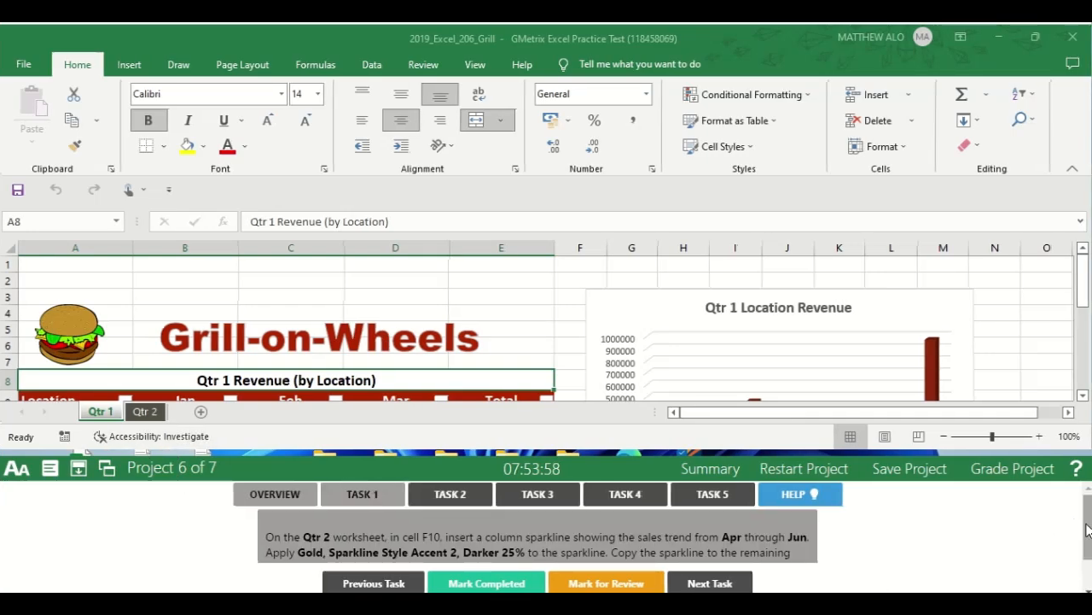
pyautogui.moveTo(1087, 531); pyautogui.dragTo(1087, 543)
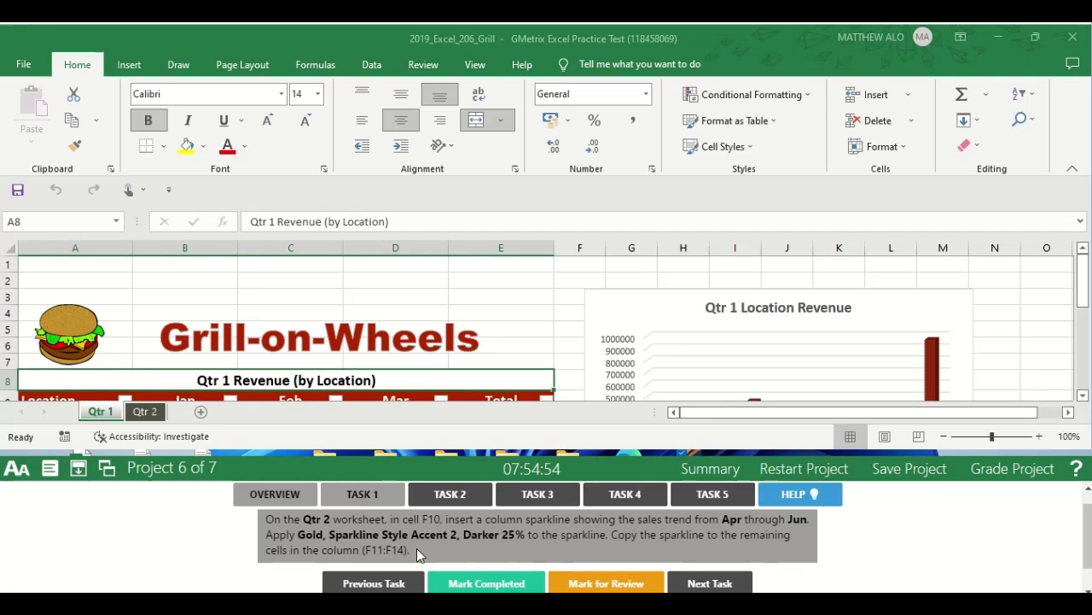
# On the Qtr 2 worksheet, insert a column sparkline in cell F10 using the Apr through Jun data in B10:D10.
pyautogui.click(147, 412)
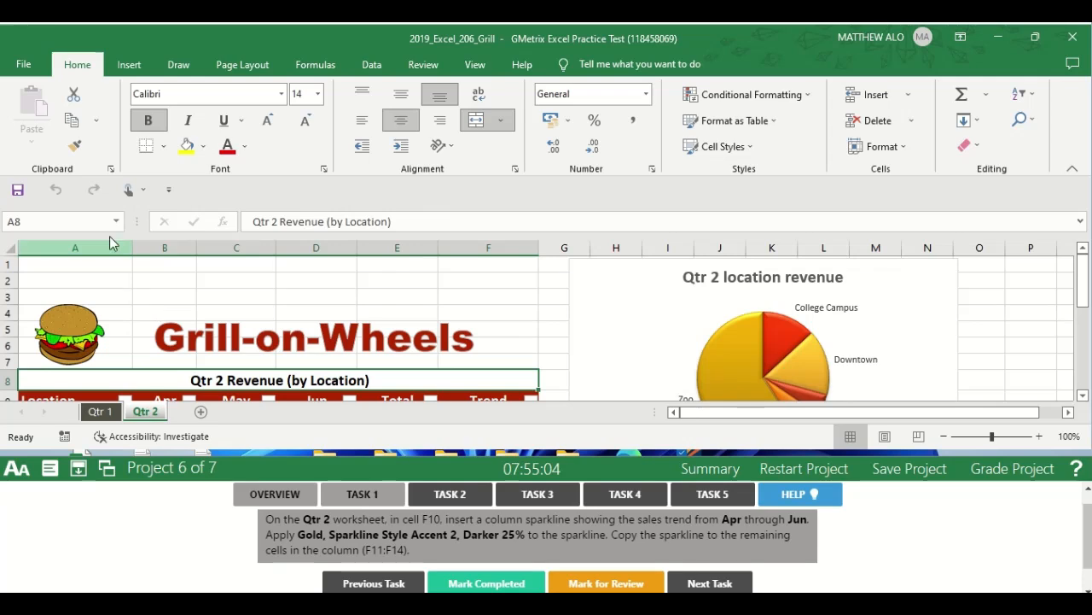
pyautogui.click(59, 221)
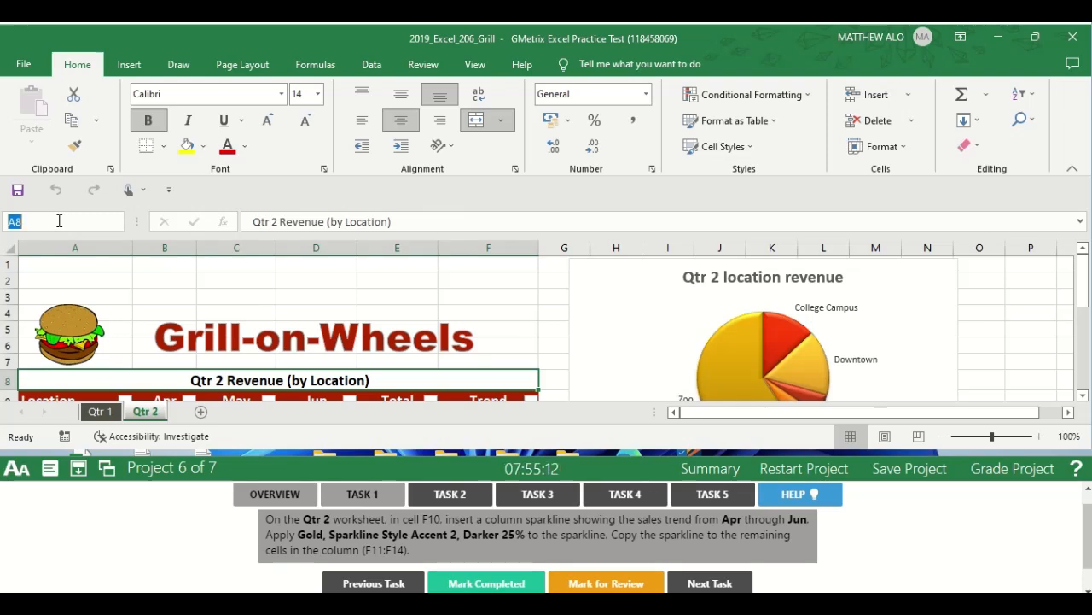
pyautogui.write('F10')
pyautogui.press('Return')
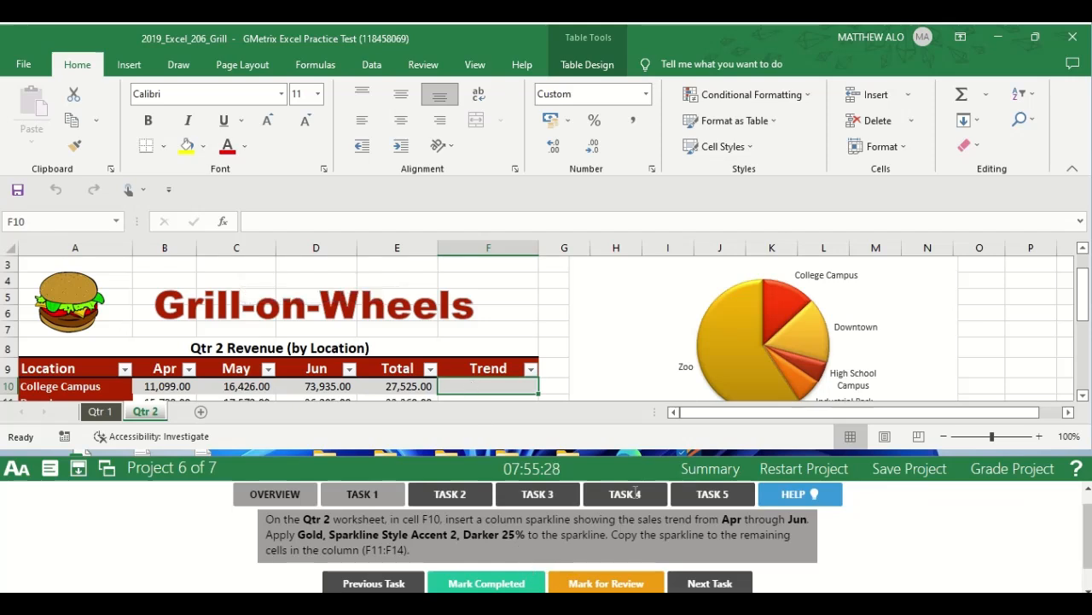
pyautogui.click(130, 65)
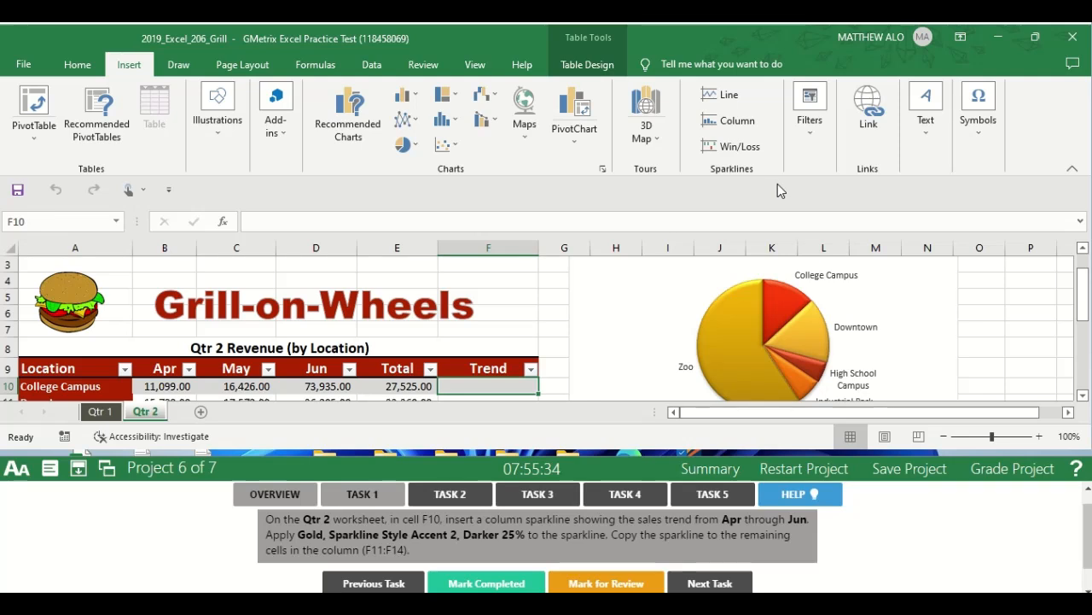
pyautogui.click(728, 121)
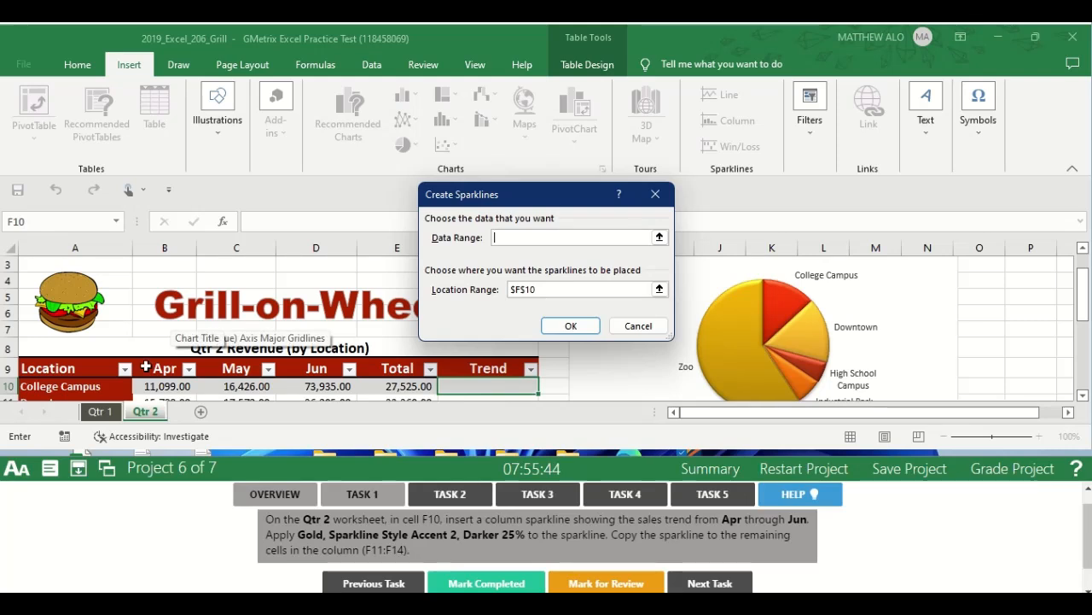
pyautogui.click(149, 386)
pyautogui.moveTo(149, 386); pyautogui.dragTo(338, 386)
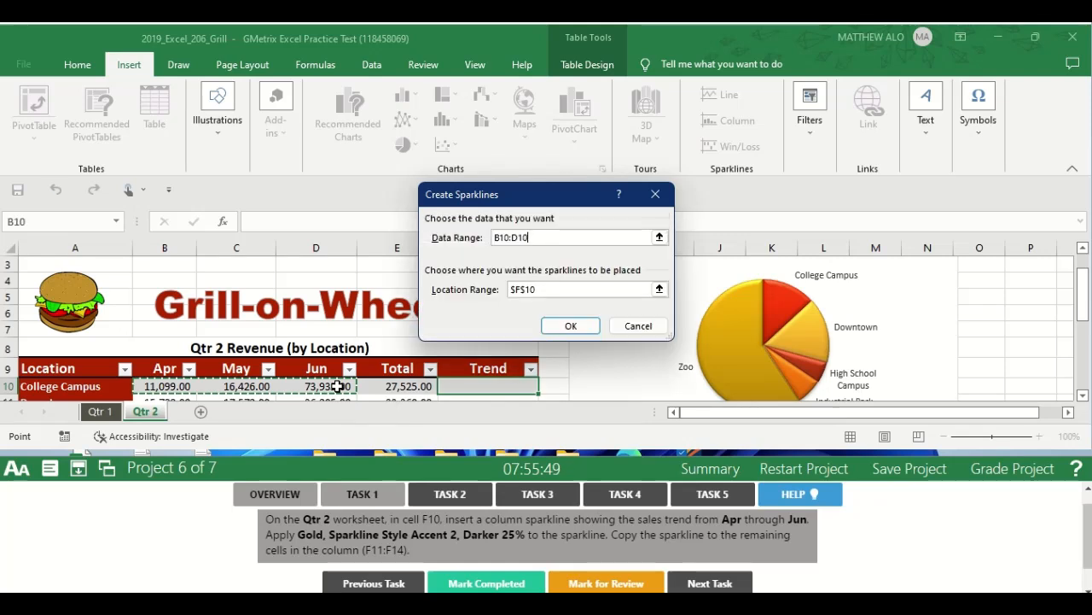
pyautogui.click(564, 328)
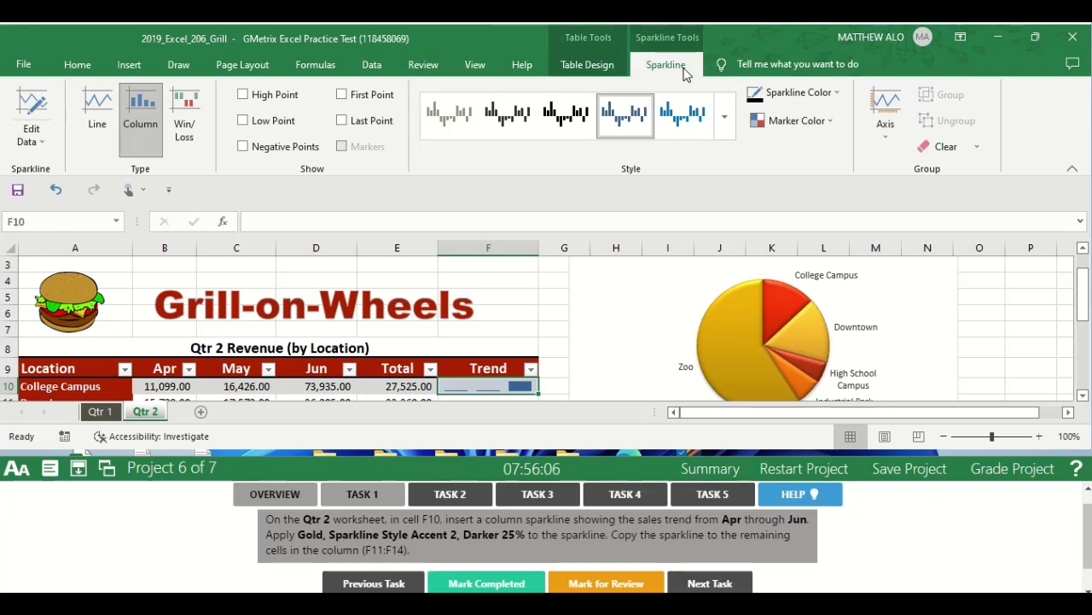
# Apply the Gold, Sparkline Style Accent 2, Darker 25% style to the F10 sparkline and copy it down to F11:F14.
pyautogui.click(731, 135)
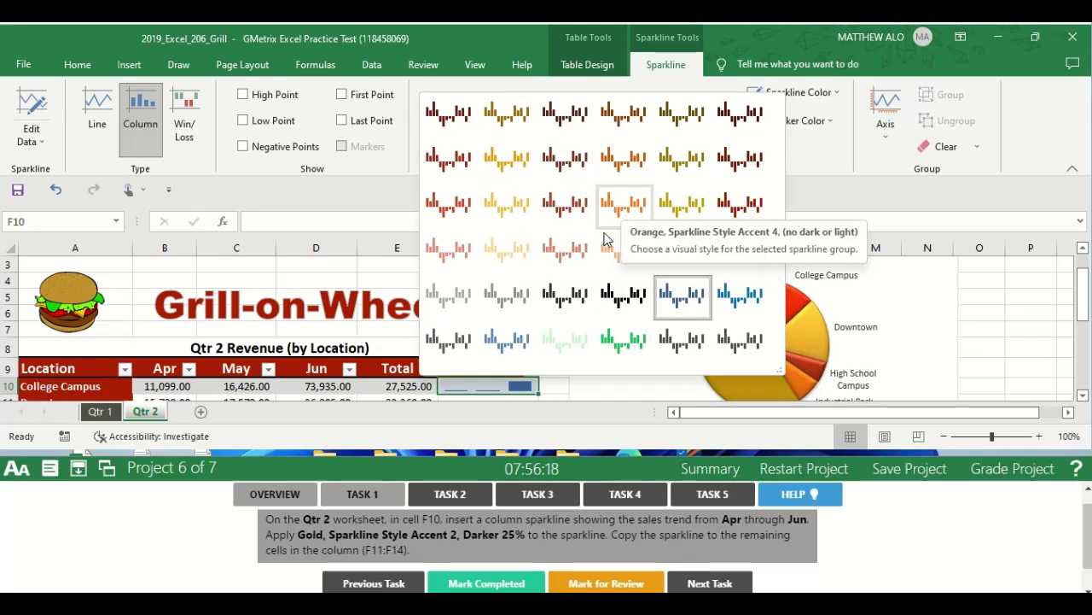
pyautogui.click(513, 158)
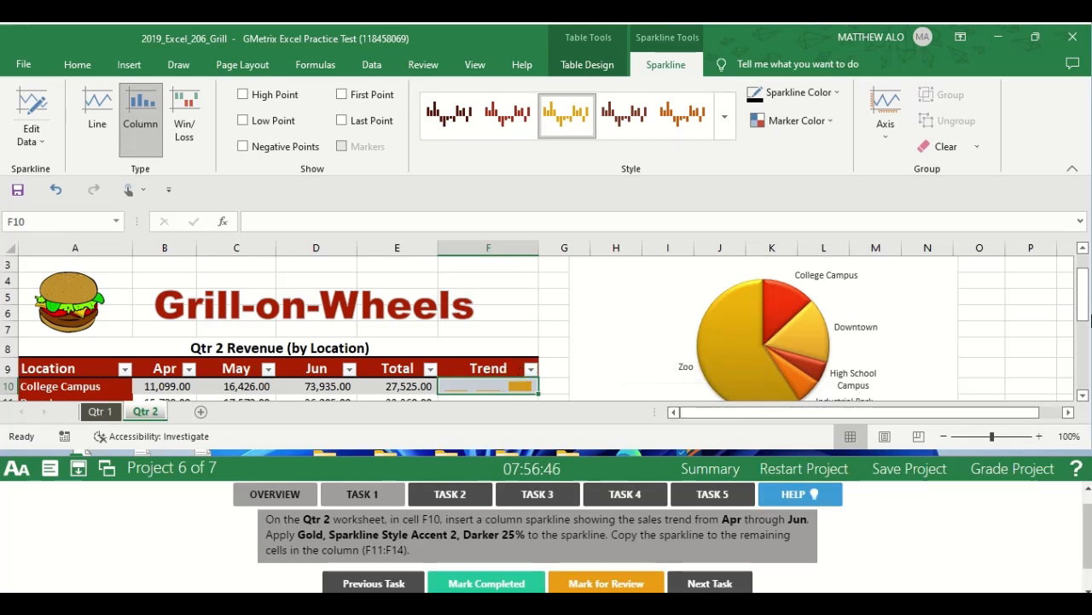
pyautogui.moveTo(1086, 315); pyautogui.dragTo(1086, 343)
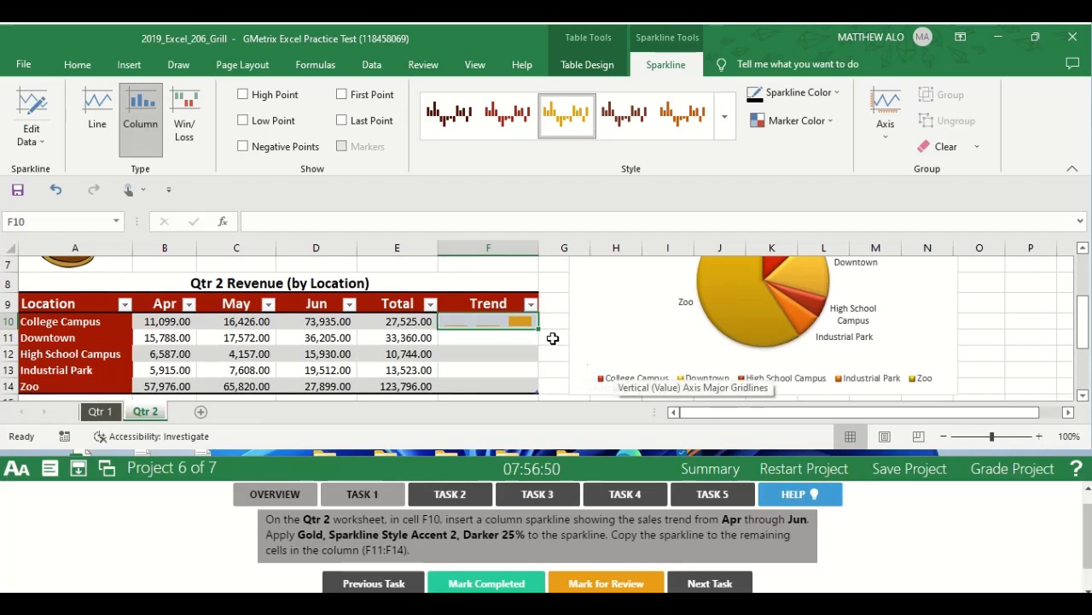
pyautogui.moveTo(538, 329); pyautogui.dragTo(534, 298)
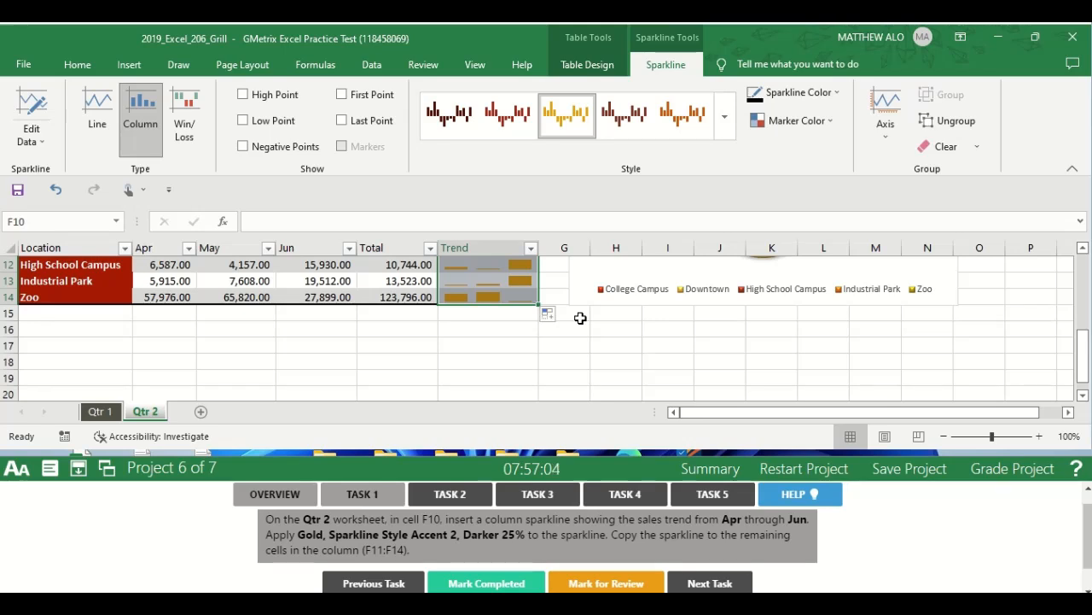
pyautogui.click(581, 319)
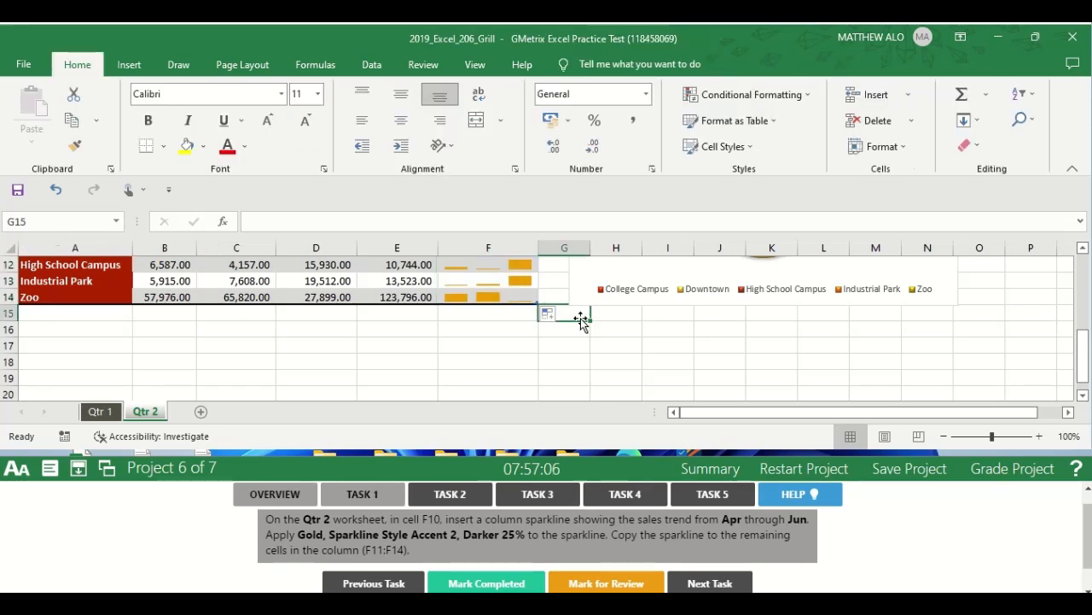
# Mark Task 1 completed and open the Task 2 instructions.
pyautogui.click(478, 584)
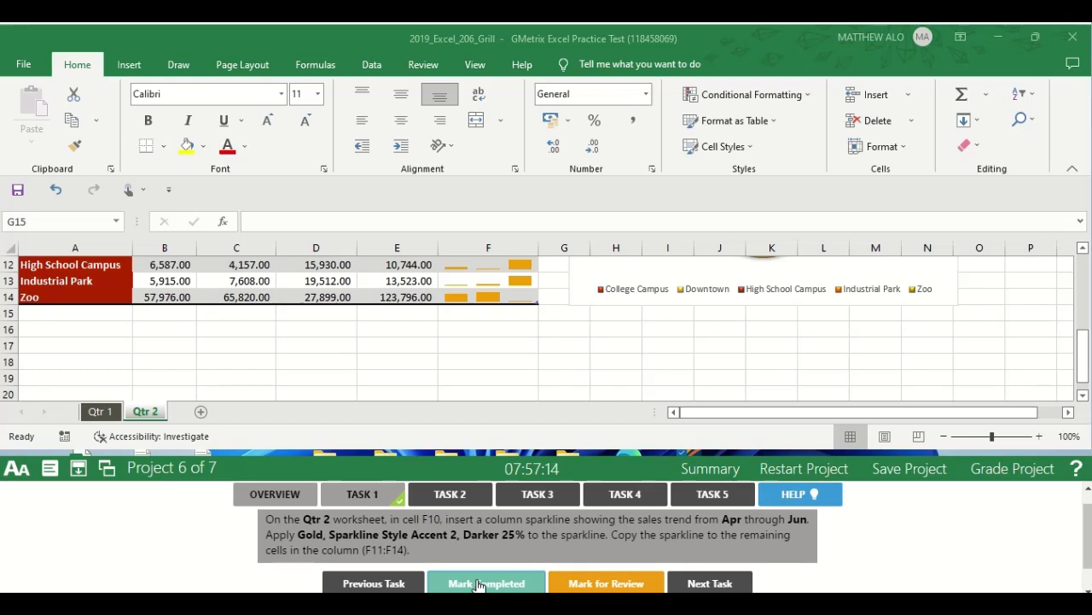
pyautogui.click(450, 495)
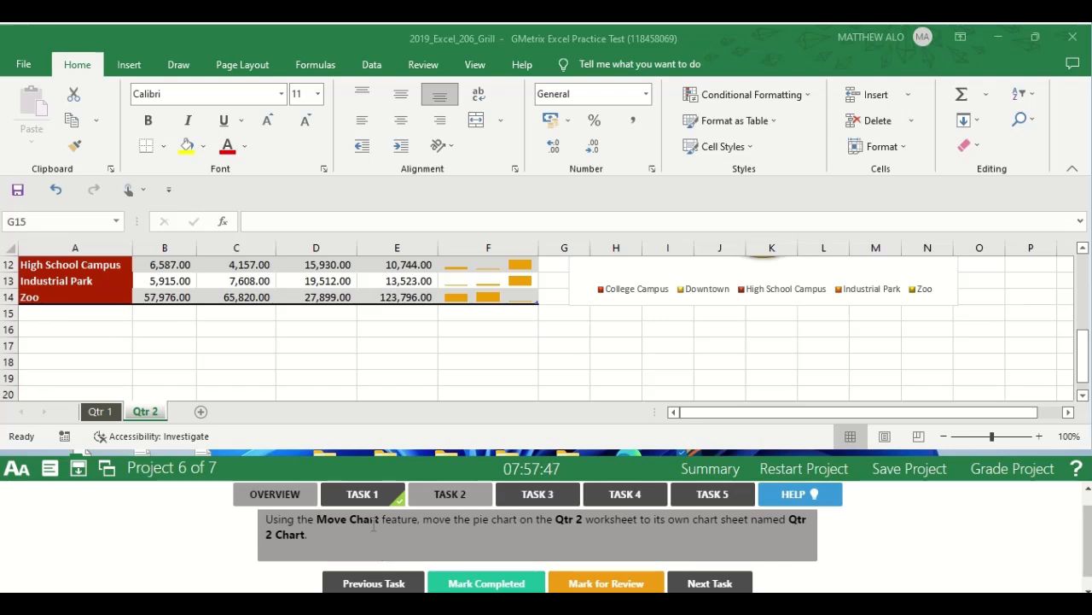
# Start the Move Chart feature for the pie chart on the Qtr 2 worksheet and choose a new sheet as its destination.
pyautogui.click(141, 413)
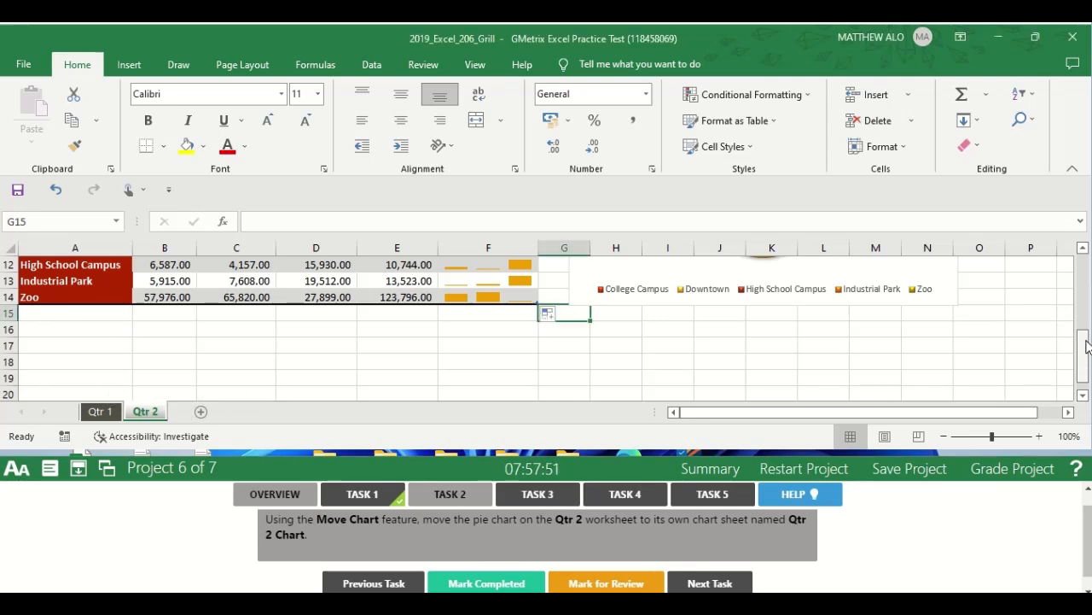
pyautogui.moveTo(1087, 346); pyautogui.dragTo(1086, 276)
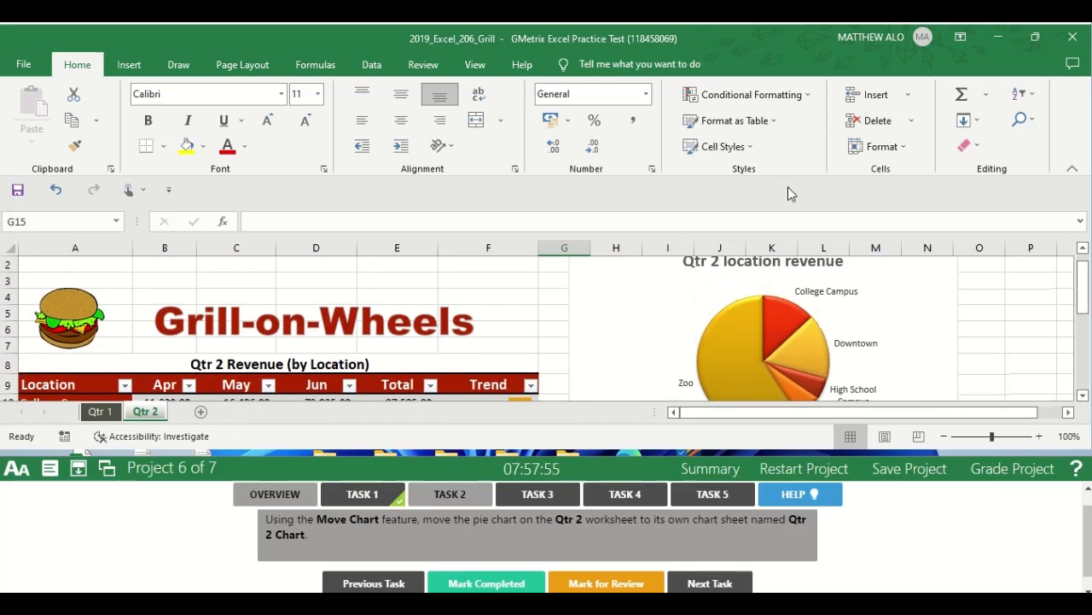
pyautogui.click(640, 350)
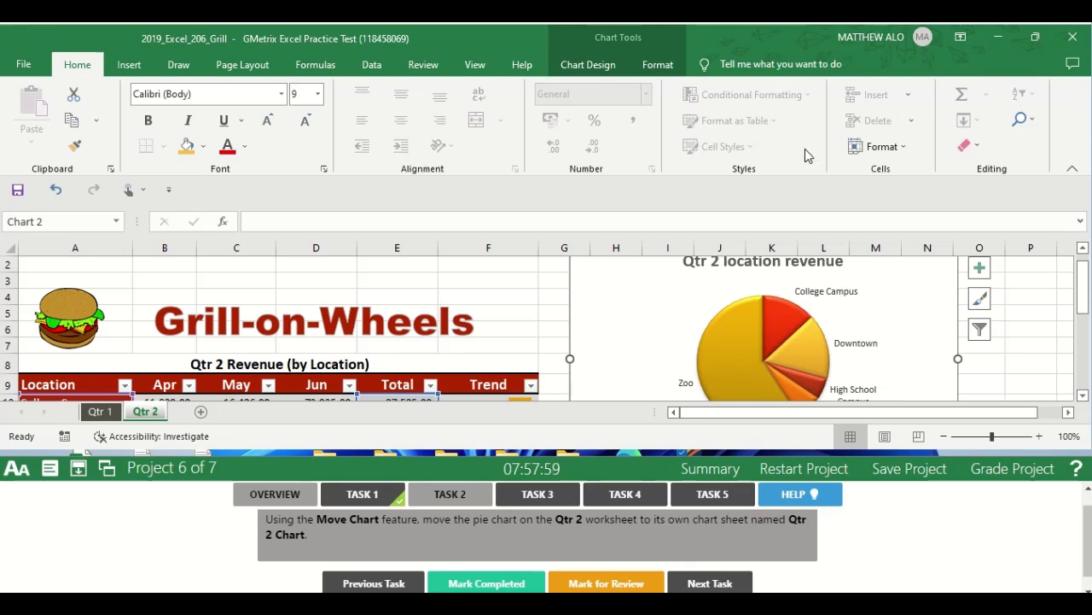
pyautogui.moveTo(649, 34)
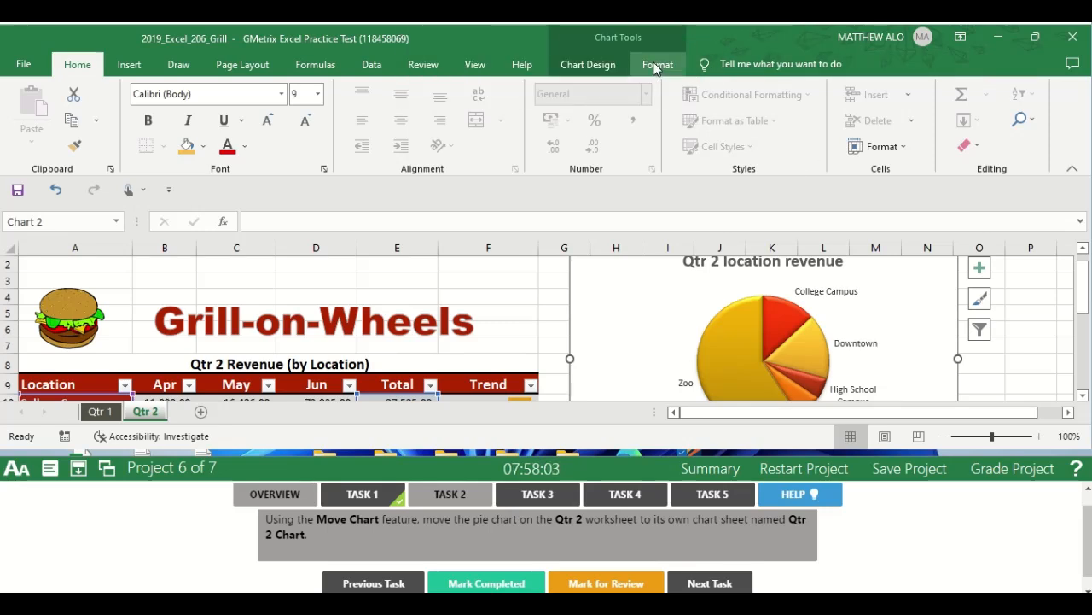
pyautogui.click(589, 66)
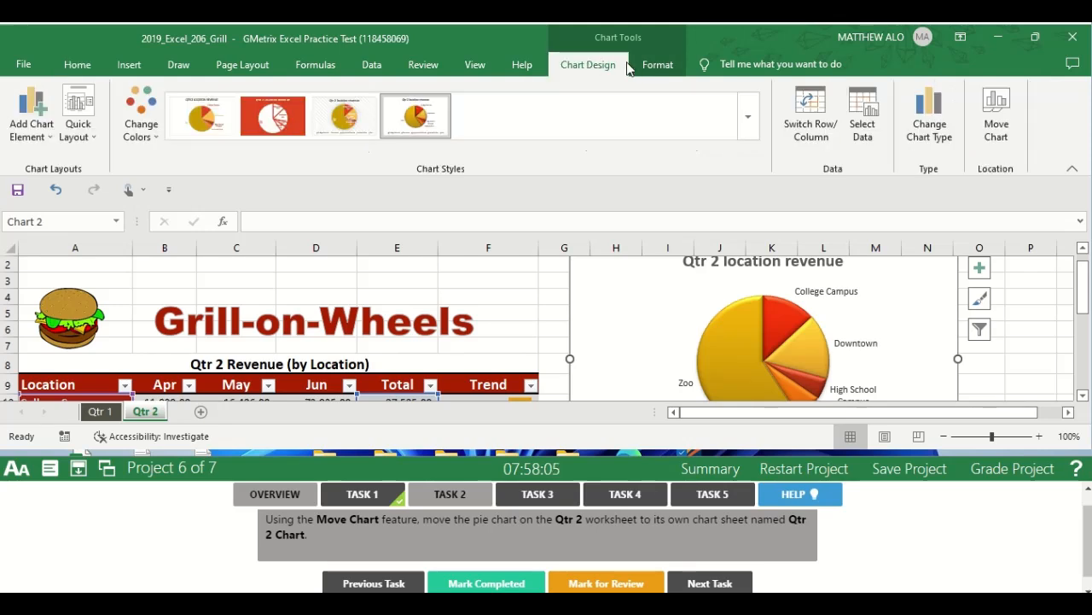
pyautogui.click(998, 128)
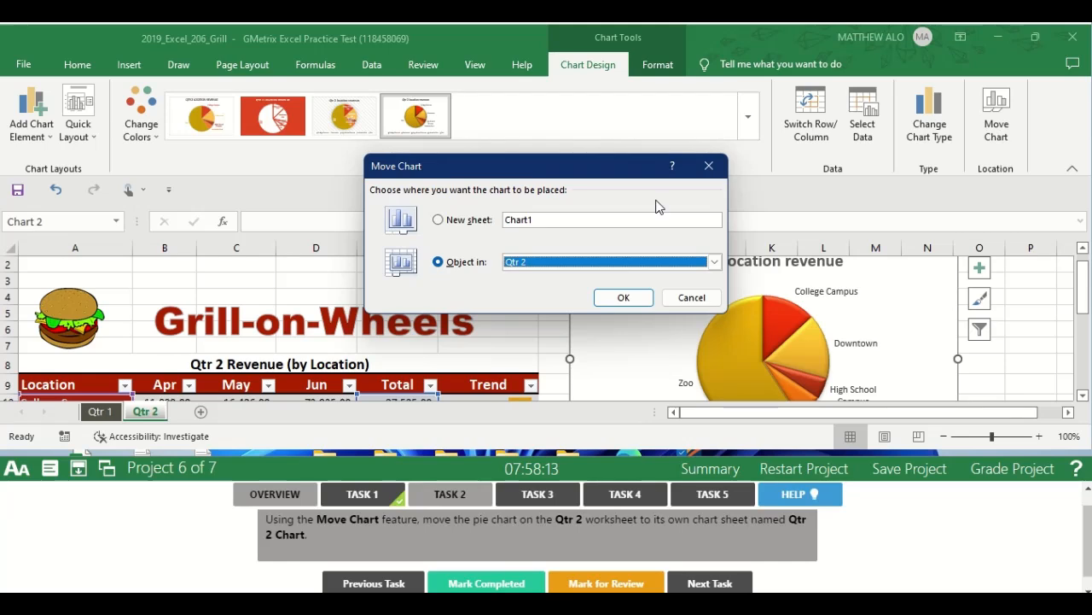
pyautogui.click(466, 224)
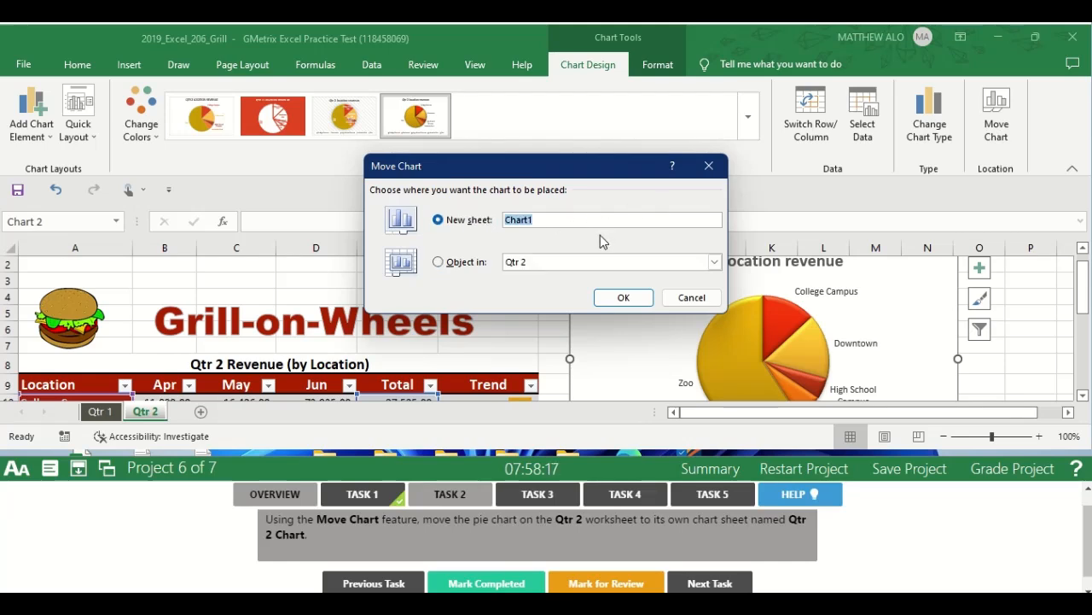
# Name the new chart sheet Qtr 2 Chart and move the pie chart to it.
pyautogui.click(543, 222)
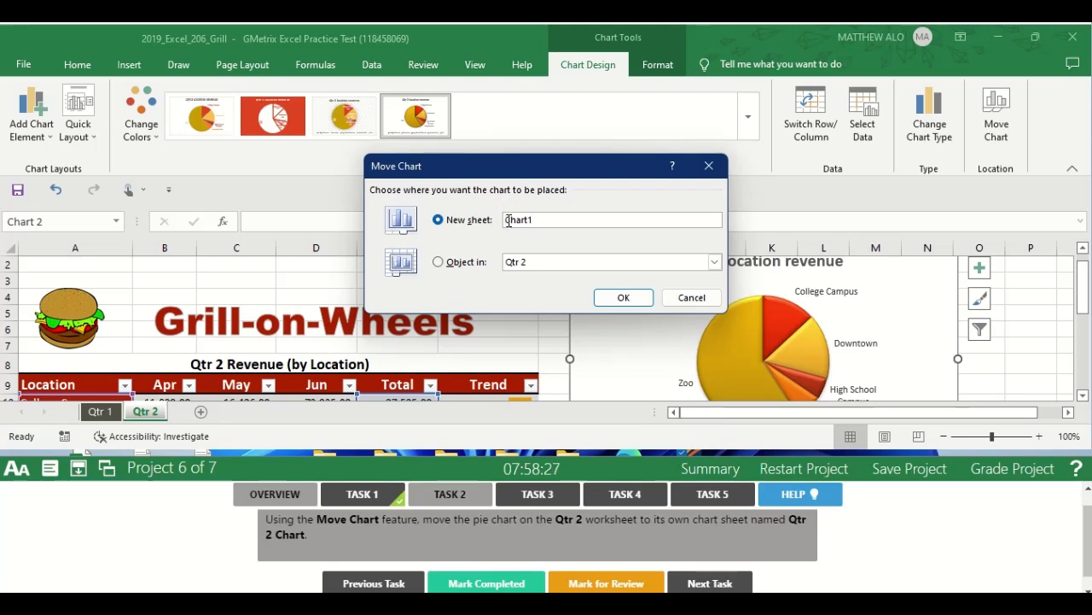
pyautogui.write('Qt')
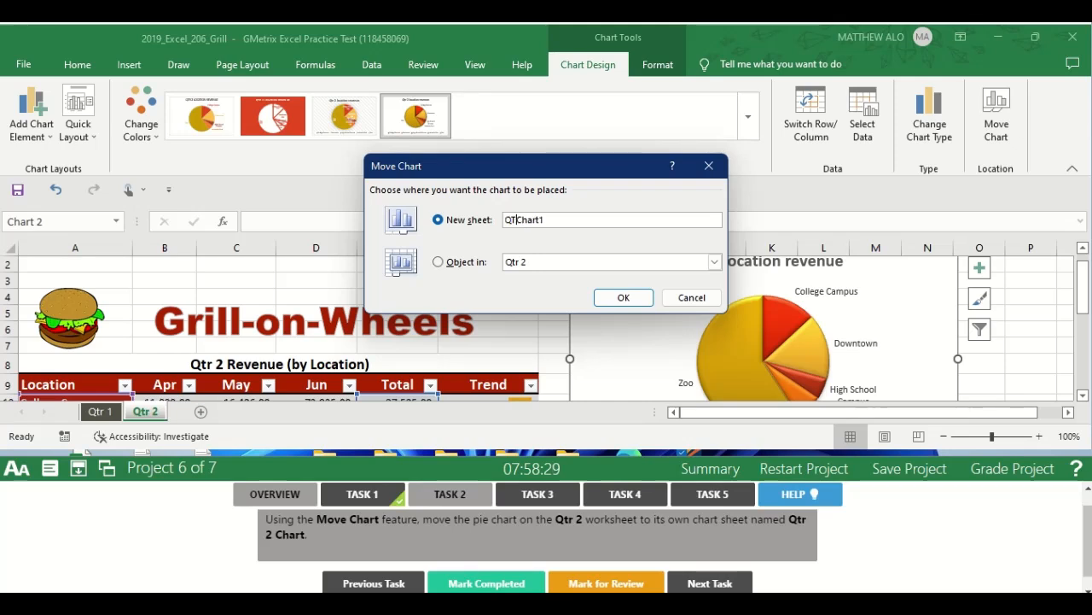
pyautogui.write('R')
pyautogui.press('BackSpace')
pyautogui.press('BackSpace')
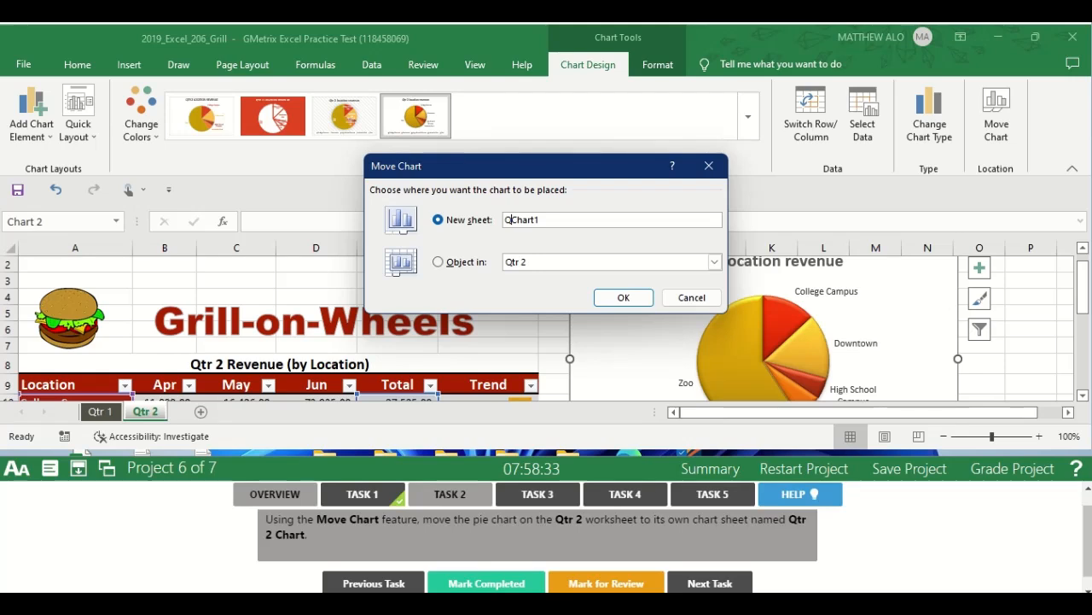
pyautogui.write('tr')
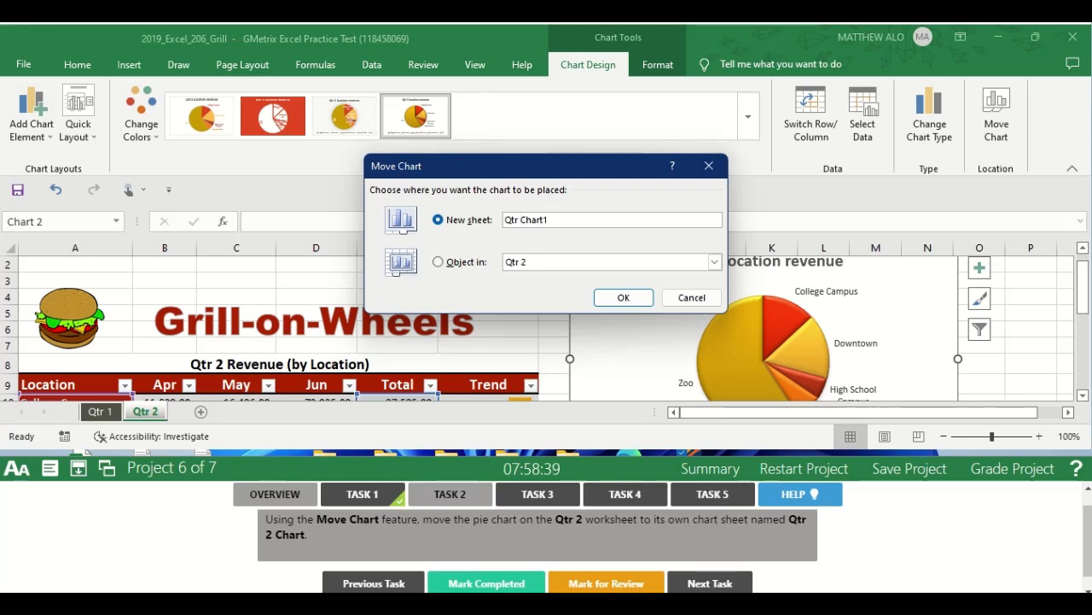
pyautogui.write(' 2')
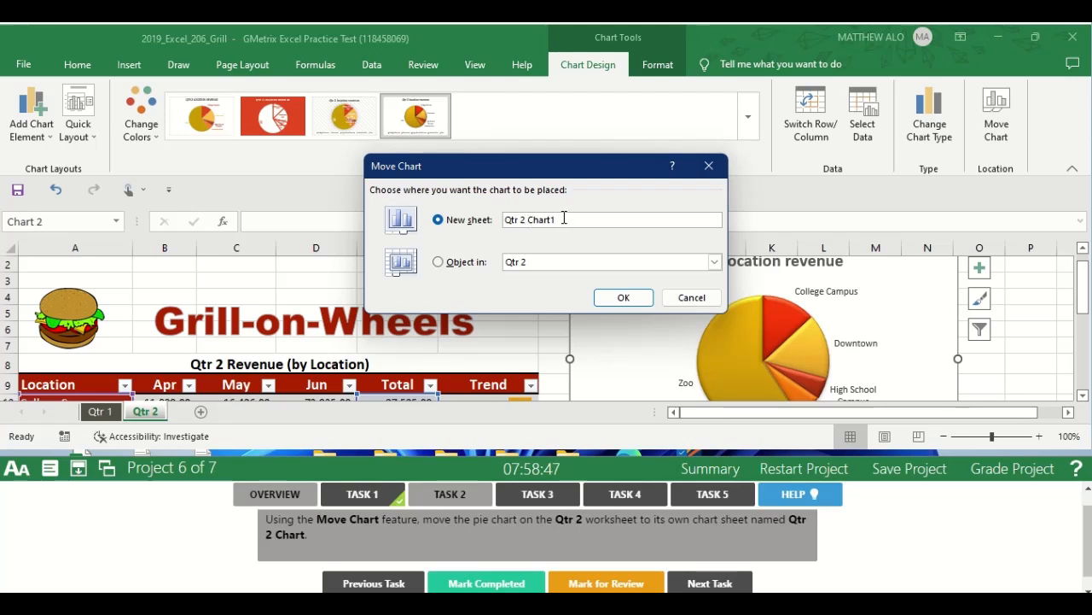
pyautogui.press('BackSpace')
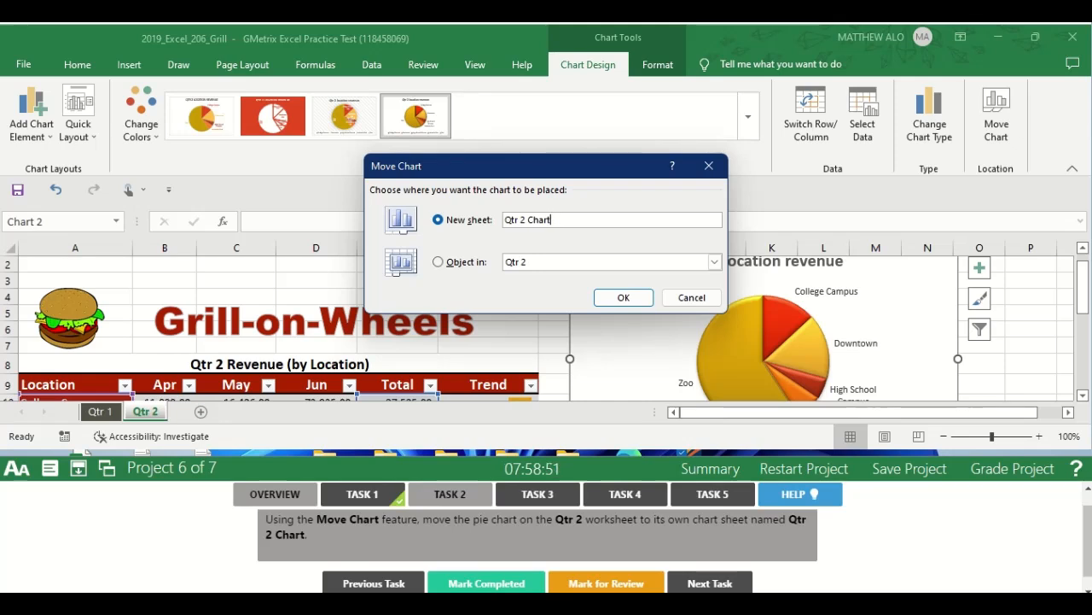
pyautogui.click(624, 298)
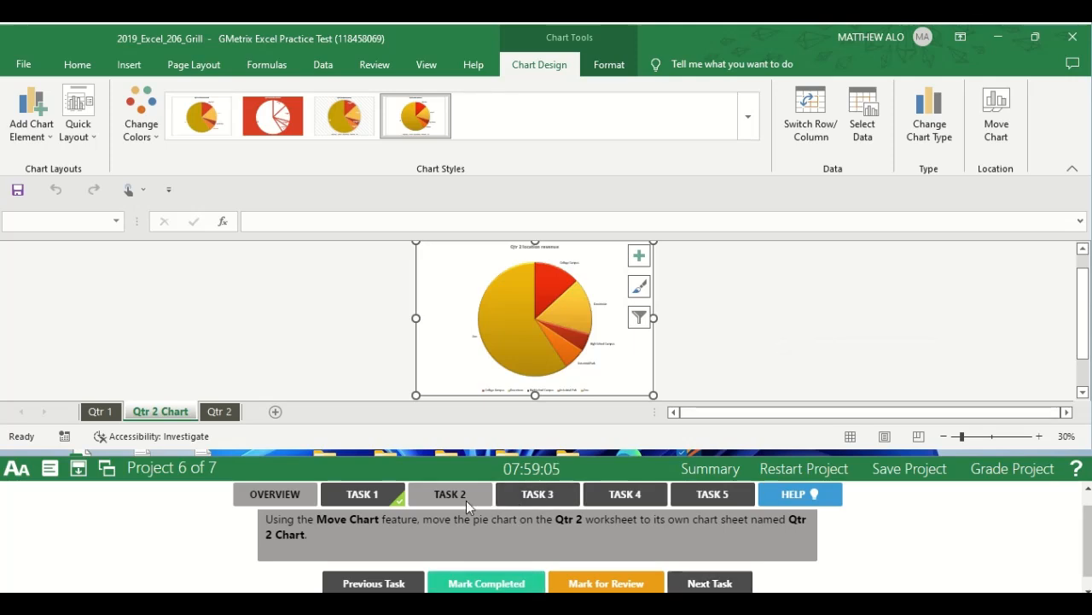
# Mark Task 2 completed and open the Task 3 instructions.
pyautogui.click(489, 583)
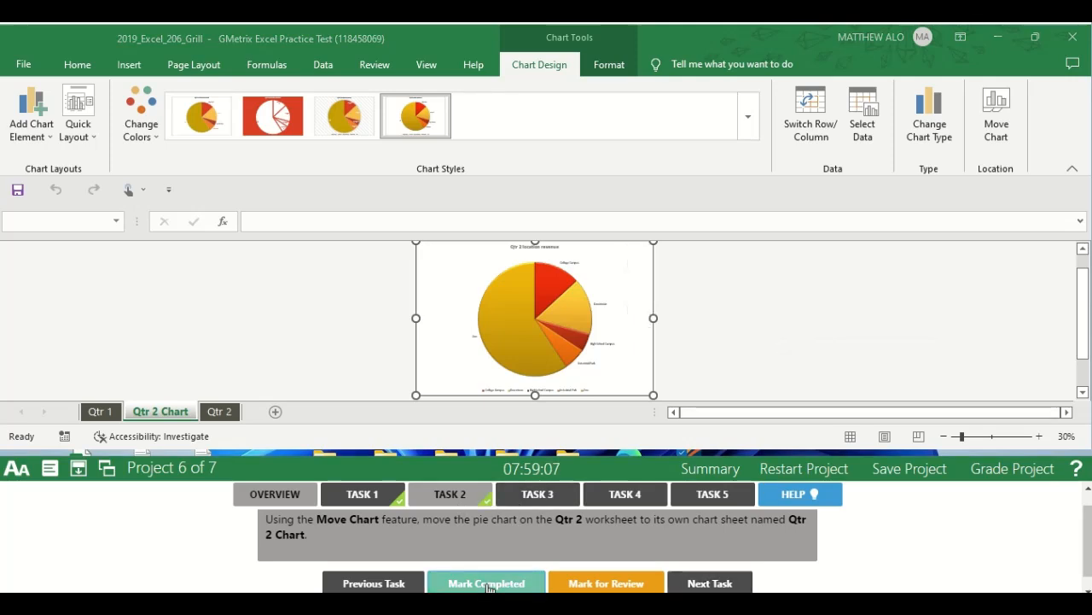
pyautogui.click(539, 497)
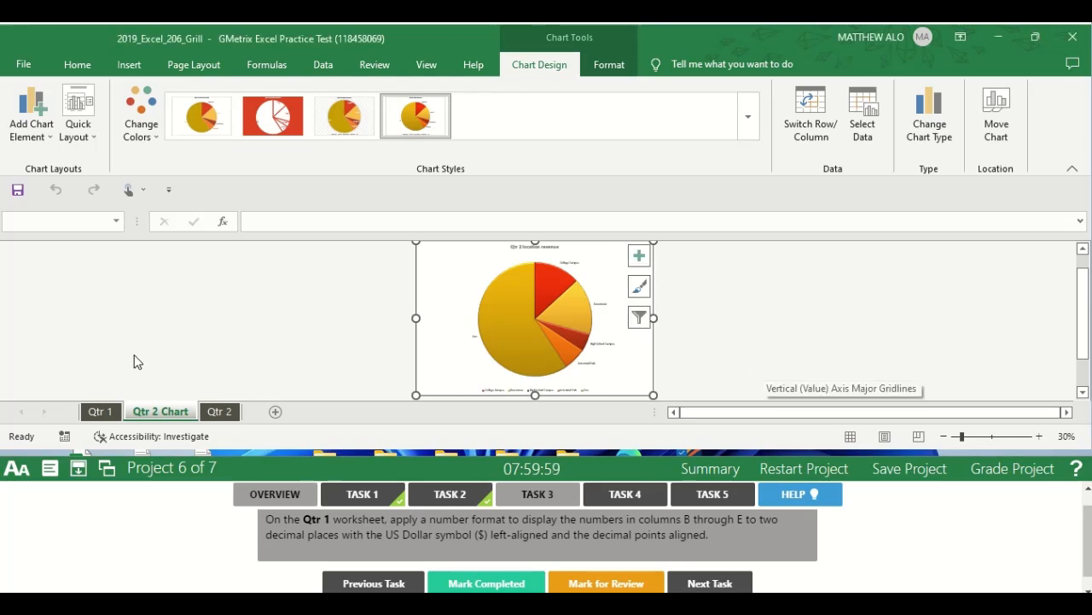
# Apply the Number format with two decimal places to cells B10:E15 on the Qtr 1 worksheet.
pyautogui.click(104, 413)
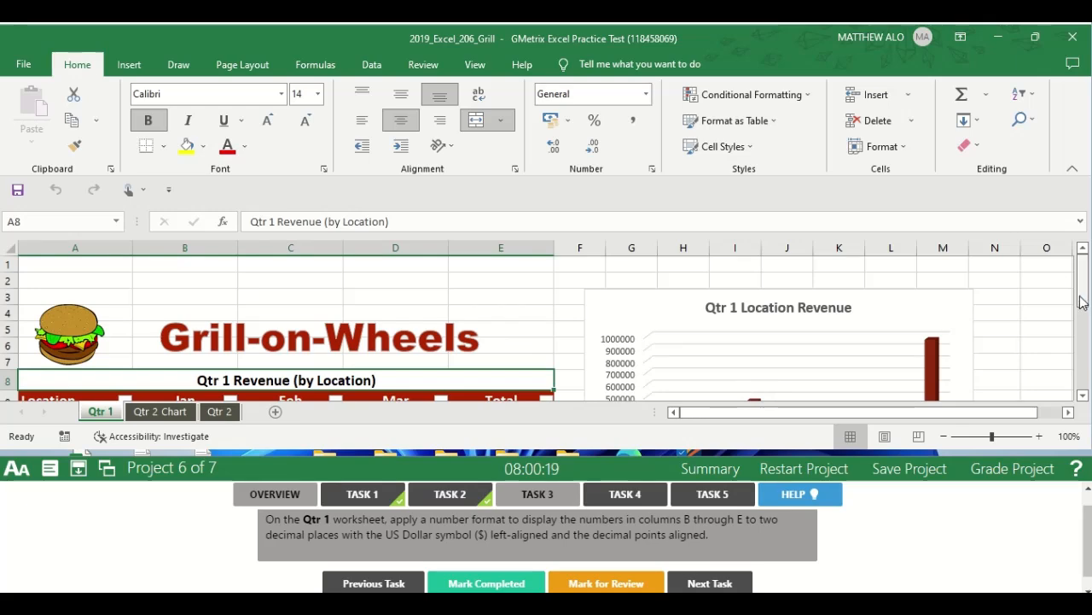
pyautogui.moveTo(1082, 298); pyautogui.dragTo(1082, 323)
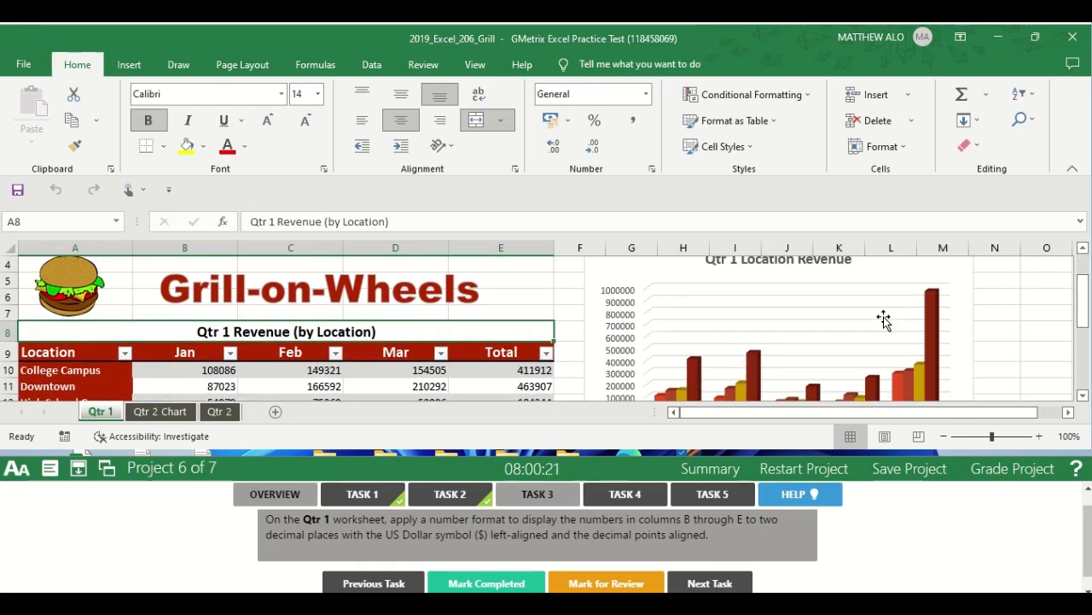
pyautogui.click(222, 369)
pyautogui.moveTo(222, 370); pyautogui.dragTo(548, 367)
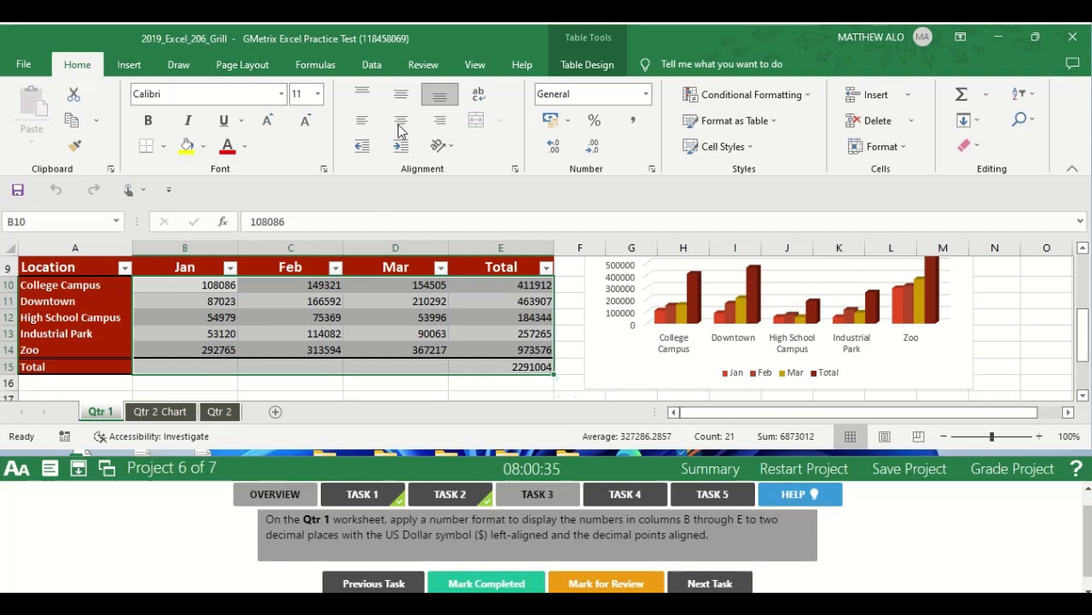
pyautogui.click(653, 170)
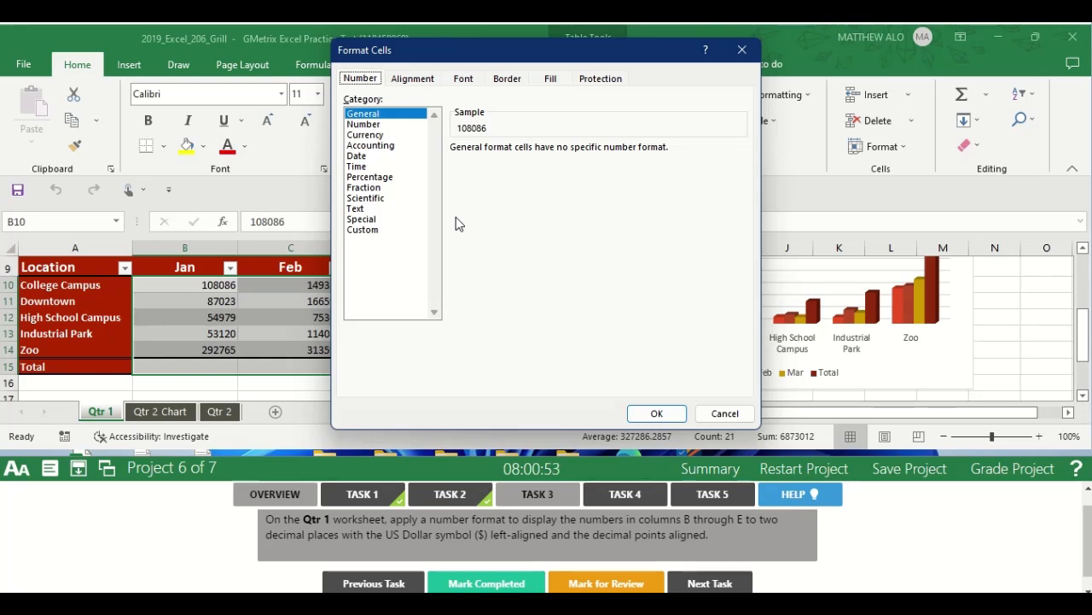
pyautogui.click(363, 124)
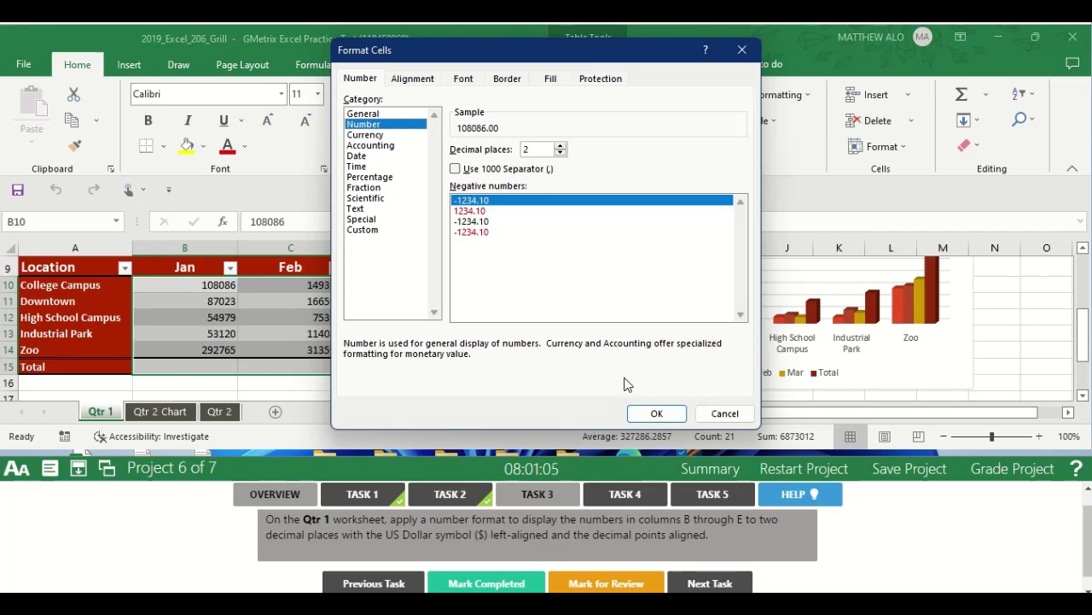
pyautogui.click(657, 413)
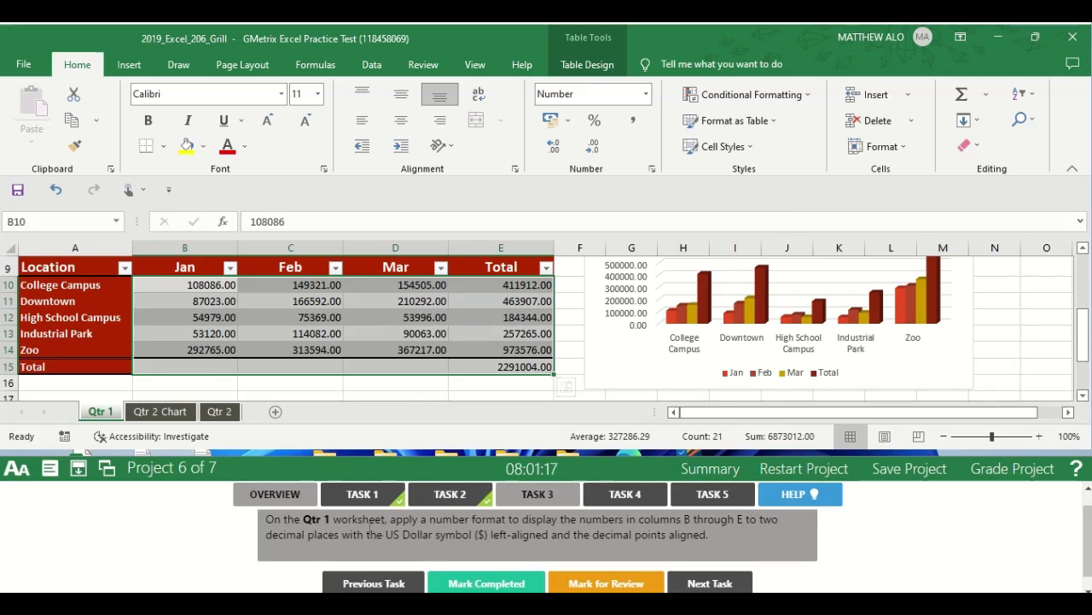
# Apply the English (United States) dollar accounting format to the selected revenue cells and left-align them.
pyautogui.click(568, 122)
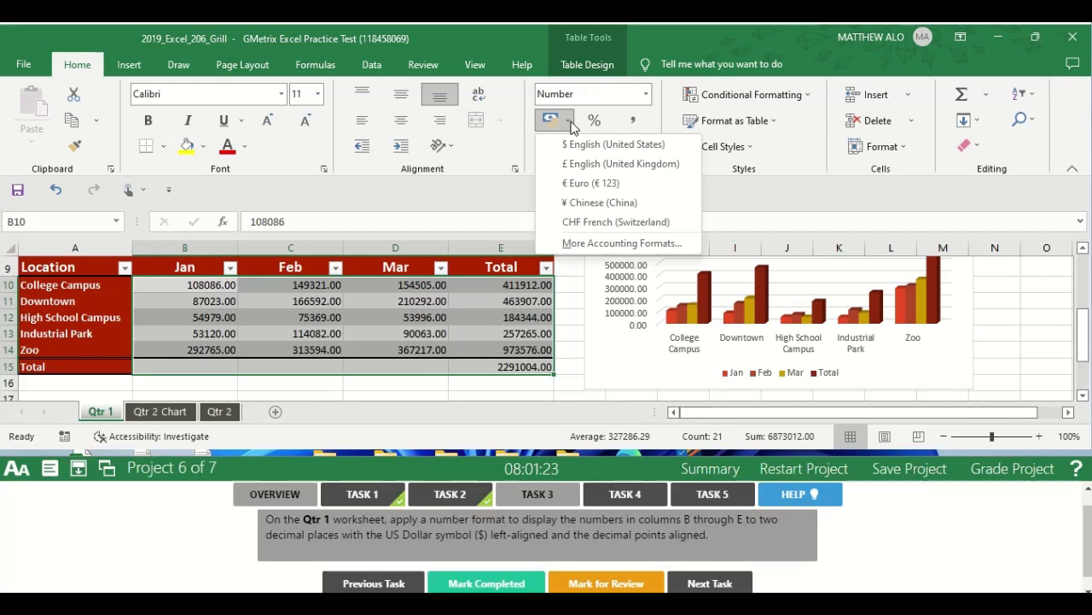
pyautogui.click(572, 150)
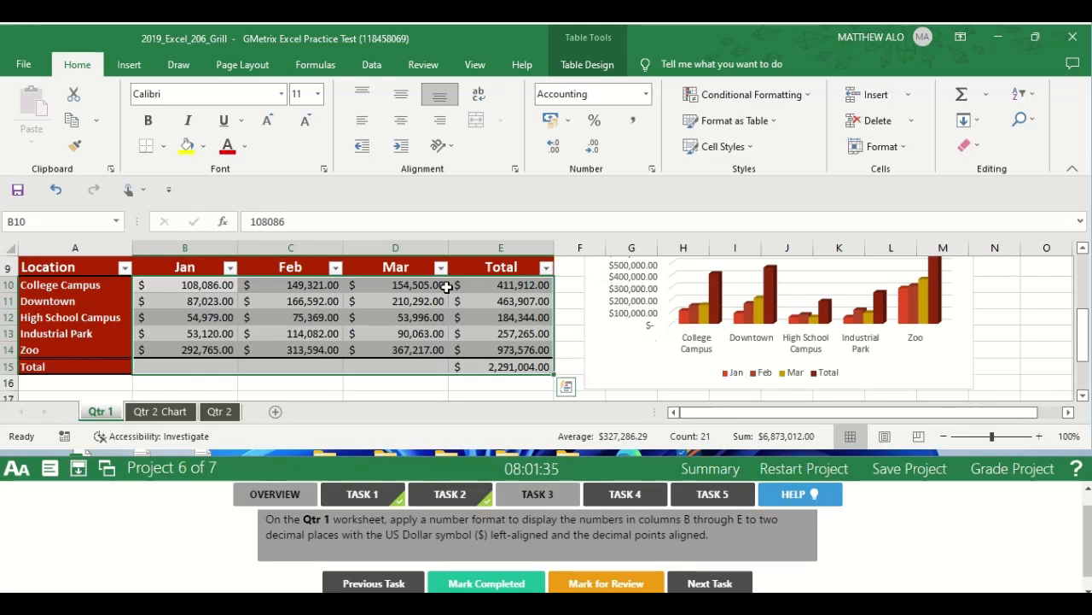
pyautogui.click(361, 124)
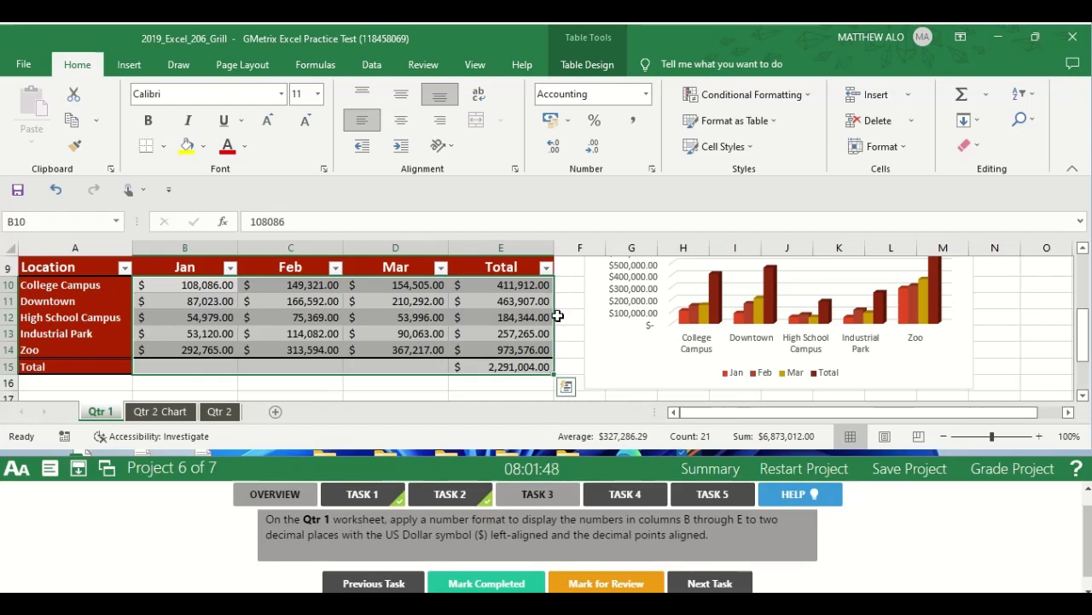
pyautogui.moveTo(1084, 358); pyautogui.dragTo(1084, 340)
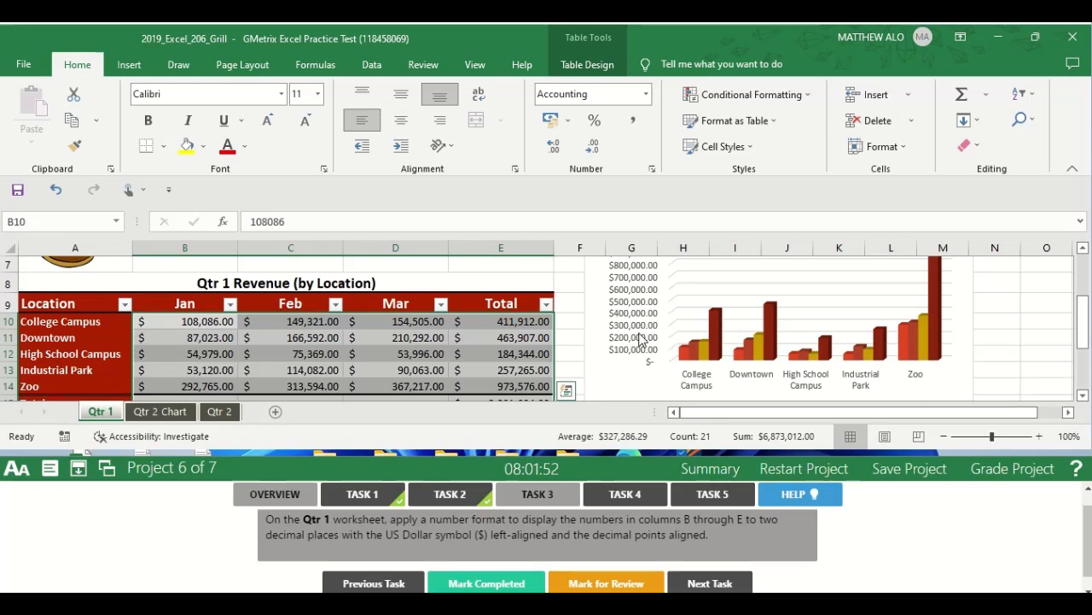
# Mark Task 3 completed and open the Task 4 instructions.
pyautogui.click(487, 585)
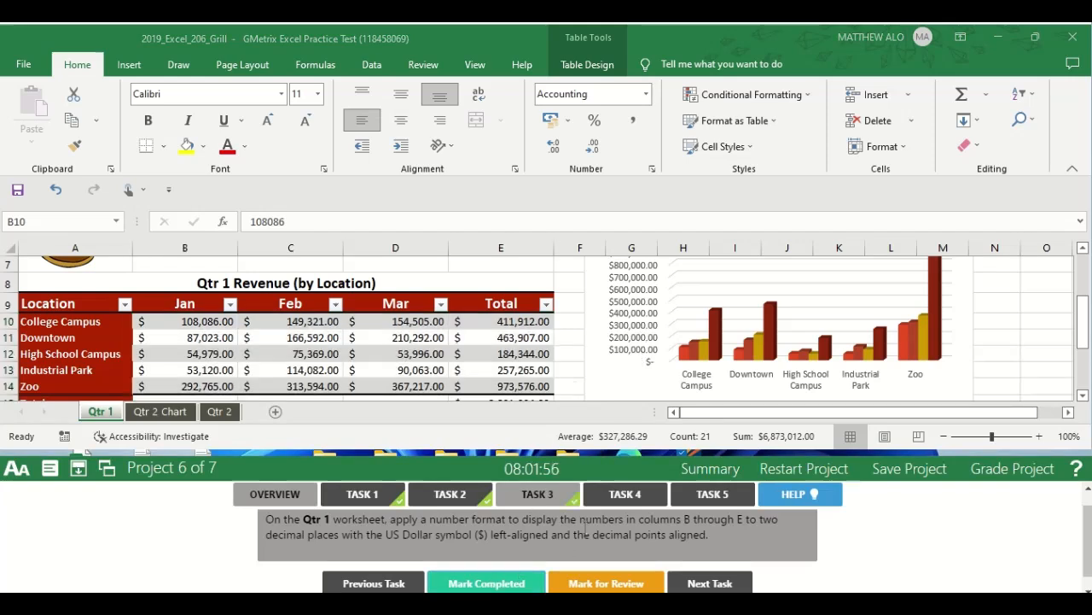
pyautogui.click(623, 499)
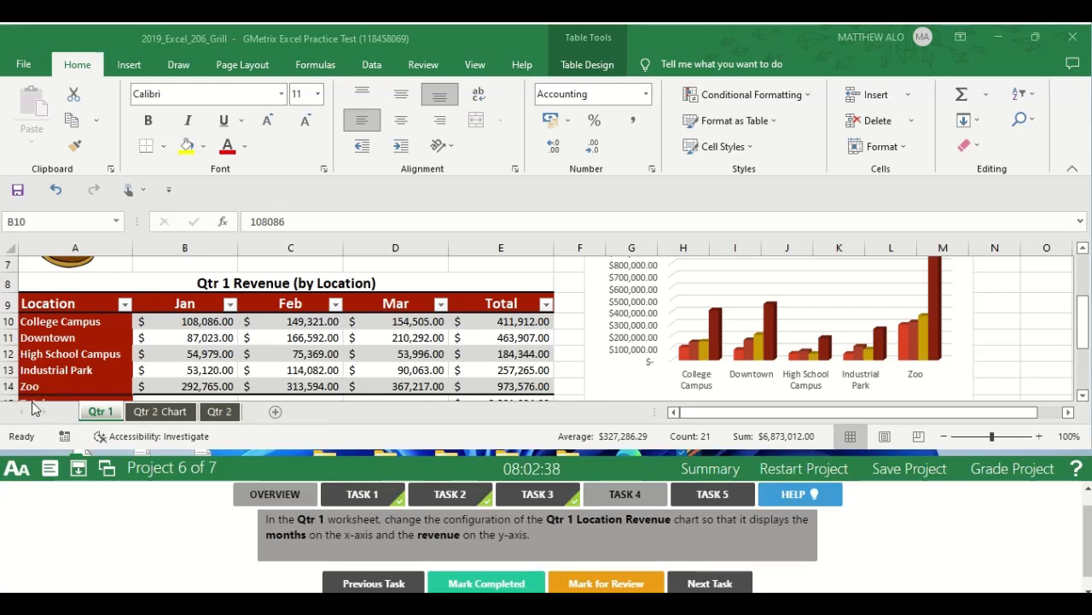
# Switch the rows and columns of the Qtr 1 Location Revenue chart so the months run along the x-axis.
pyautogui.click(102, 413)
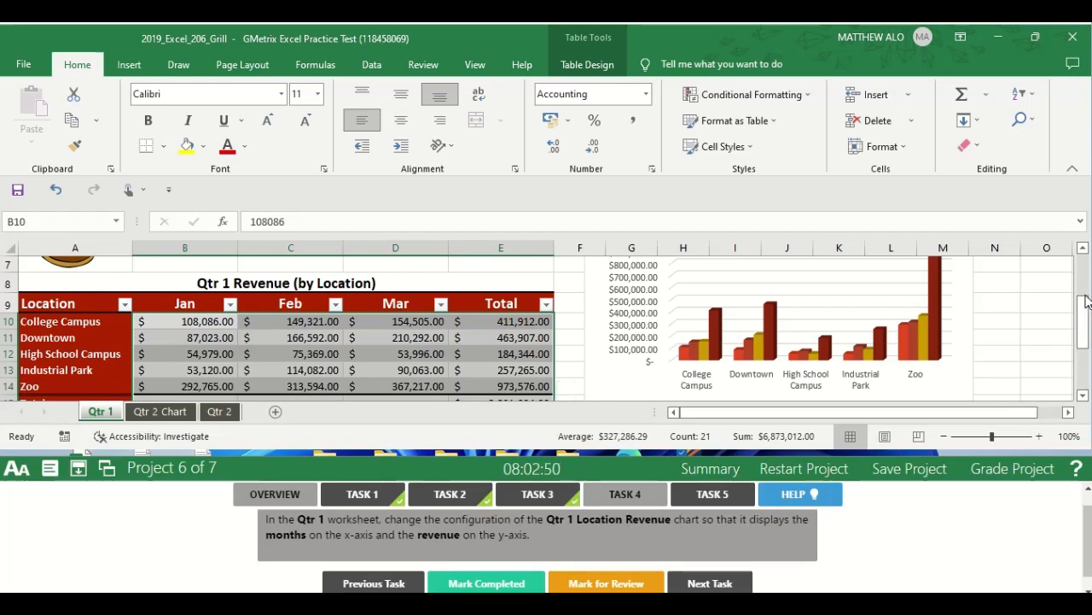
pyautogui.moveTo(1086, 312); pyautogui.dragTo(1067, 275)
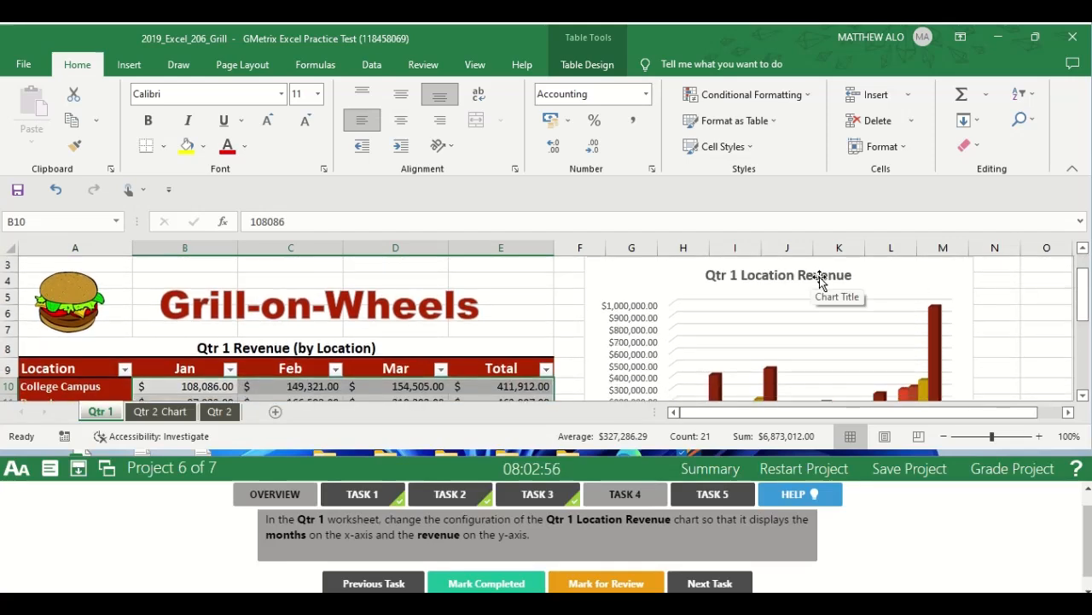
pyautogui.click(773, 313)
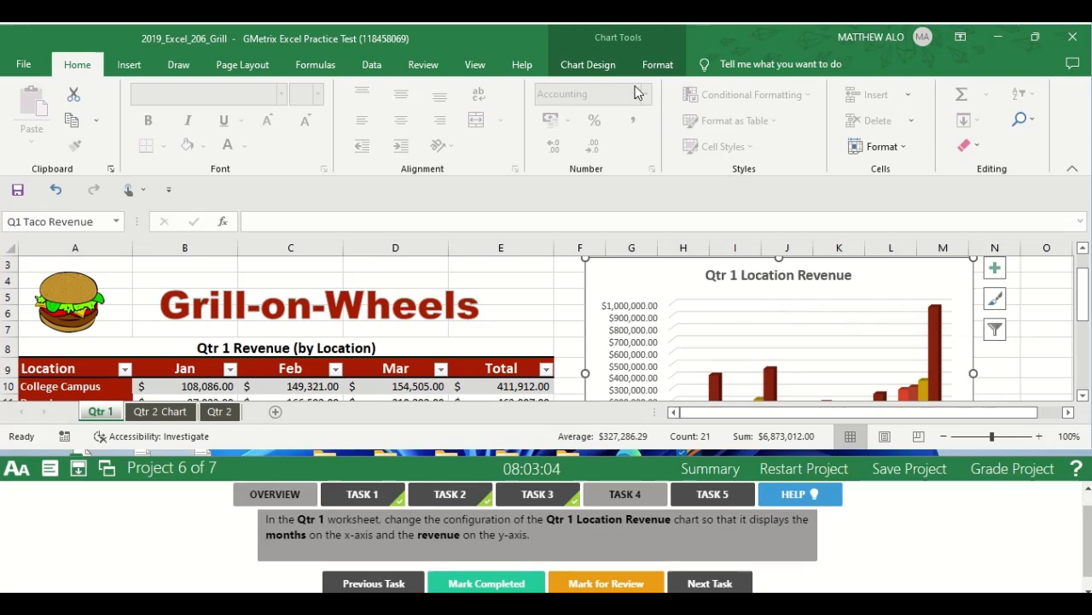
pyautogui.click(602, 60)
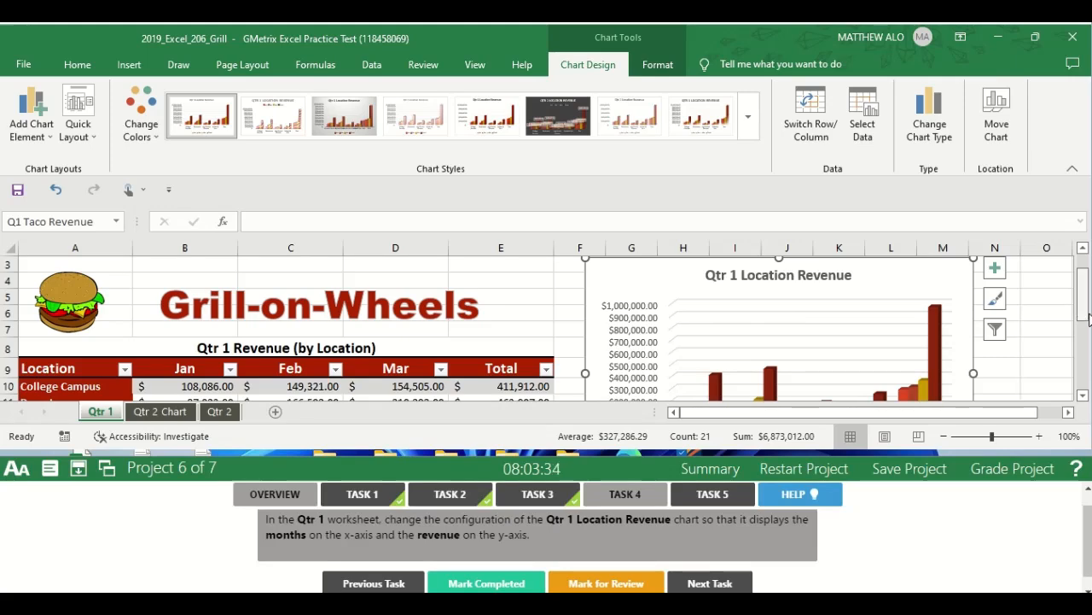
pyautogui.moveTo(1082, 316); pyautogui.dragTo(1081, 350)
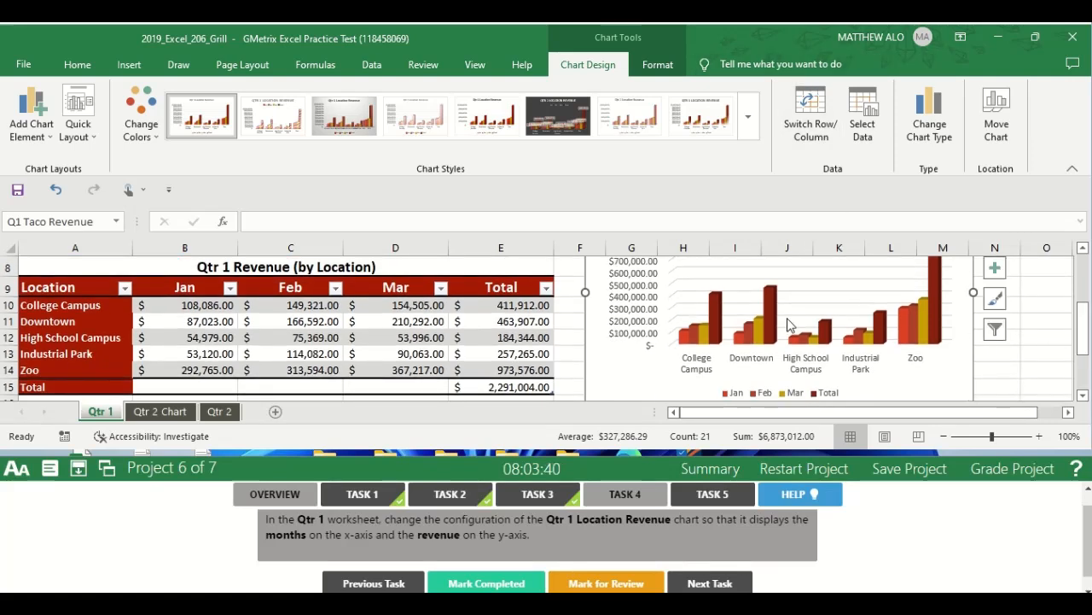
pyautogui.click(805, 137)
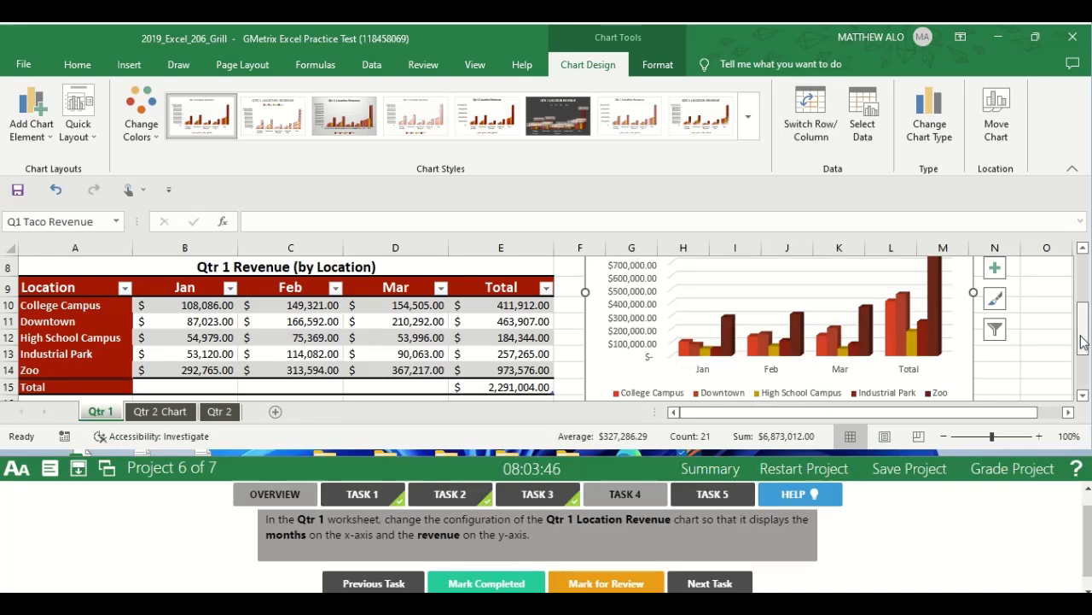
pyautogui.moveTo(1082, 343); pyautogui.dragTo(1083, 358)
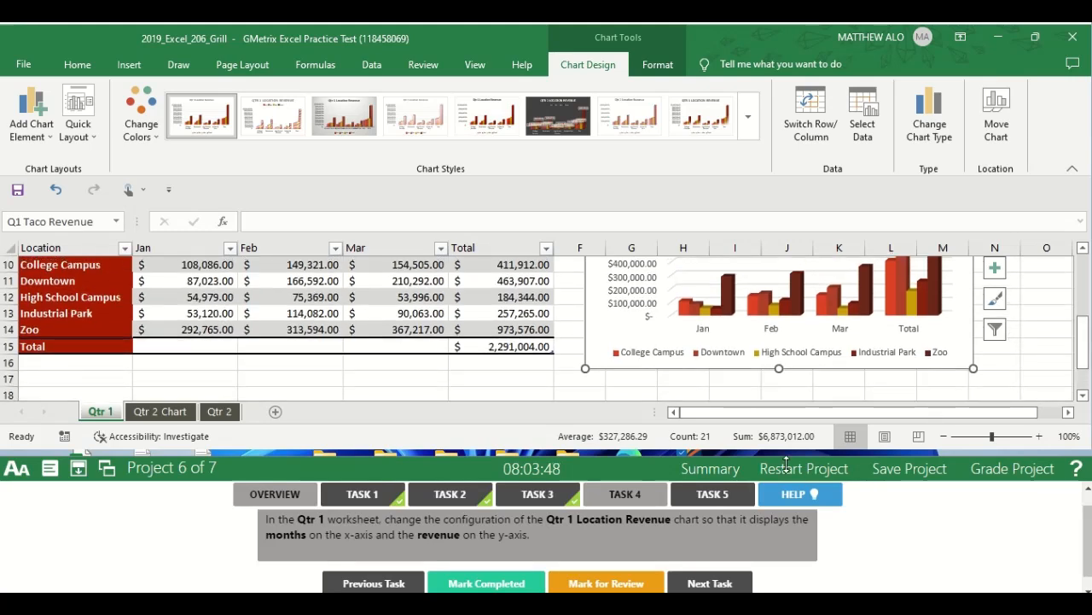
# Mark Task 4 completed and open the Task 5 instructions.
pyautogui.click(512, 584)
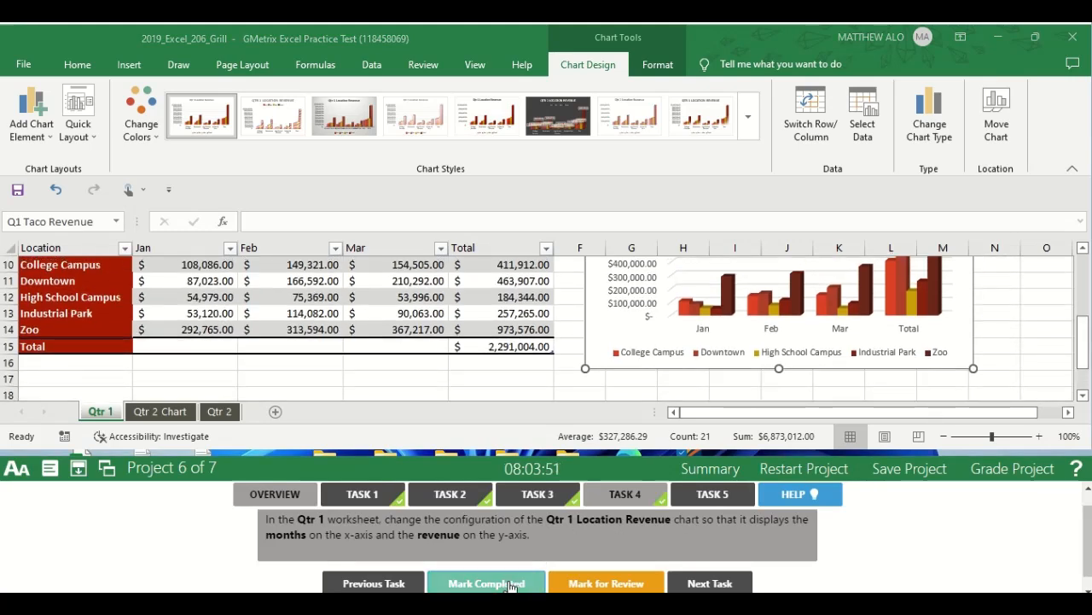
pyautogui.click(705, 503)
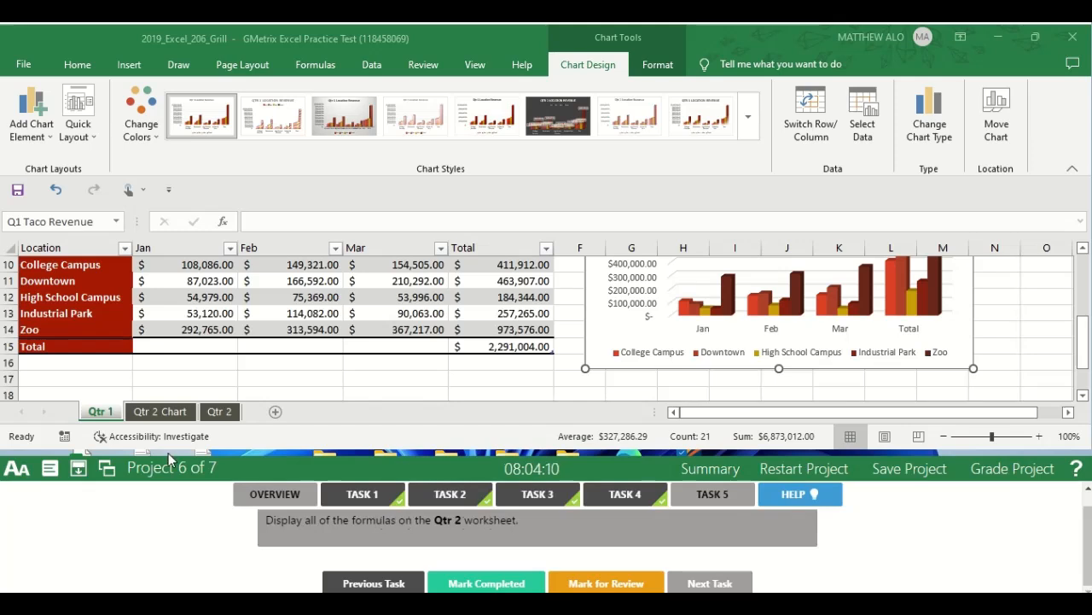
# Display all formulas on the Qtr 2 worksheet.
pyautogui.click(221, 412)
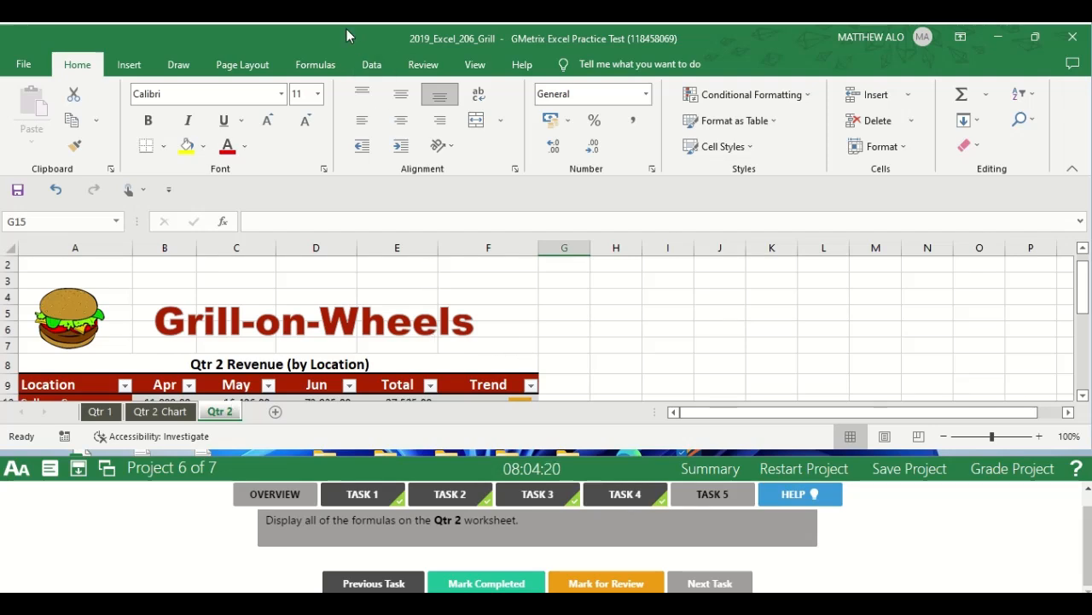
pyautogui.click(316, 67)
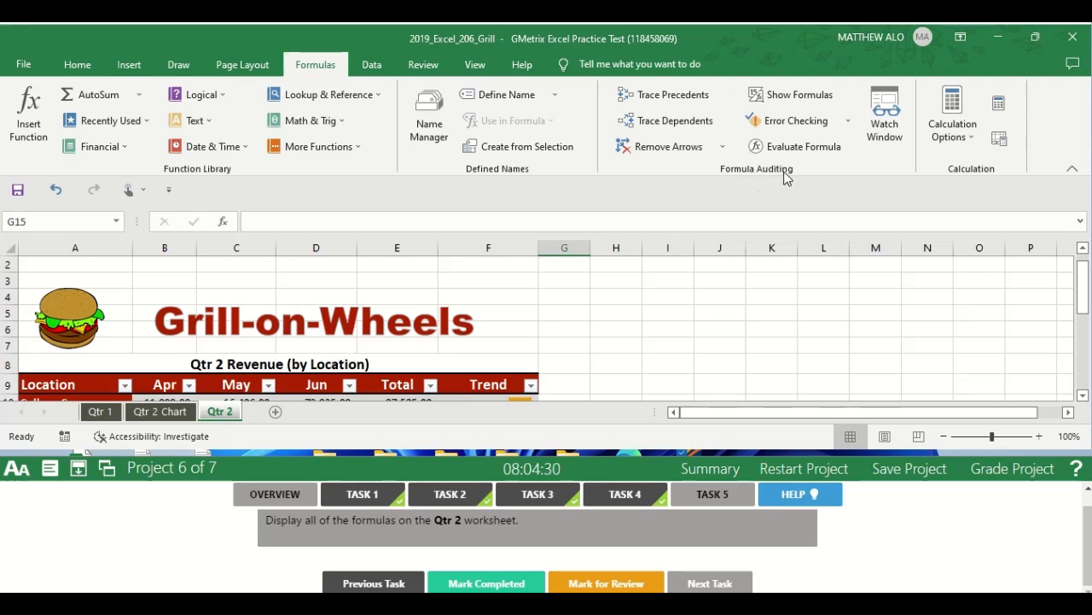
pyautogui.click(810, 92)
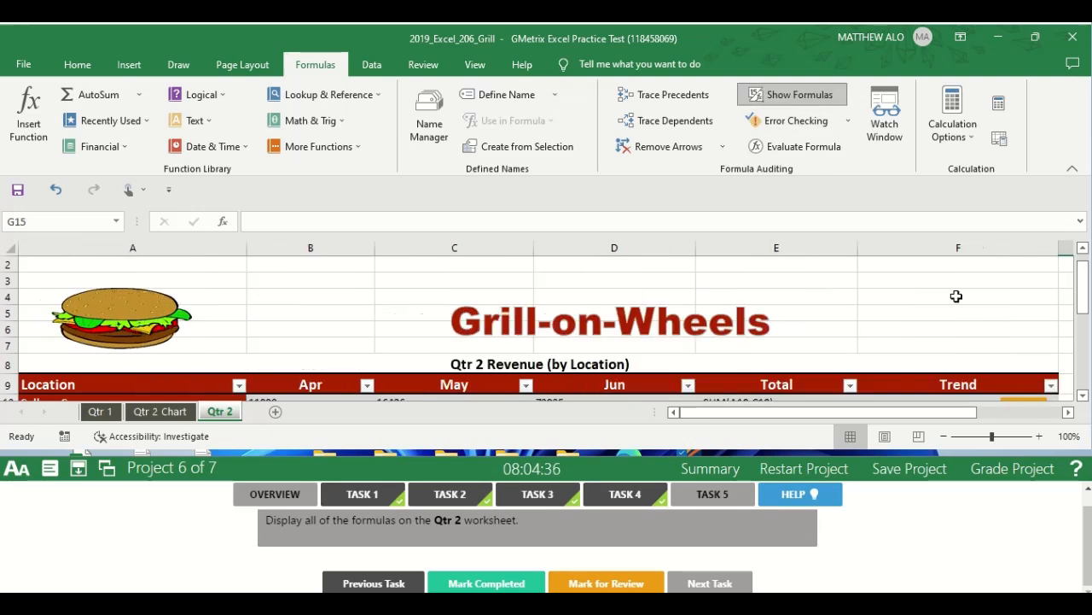
pyautogui.moveTo(1082, 286); pyautogui.dragTo(1081, 340)
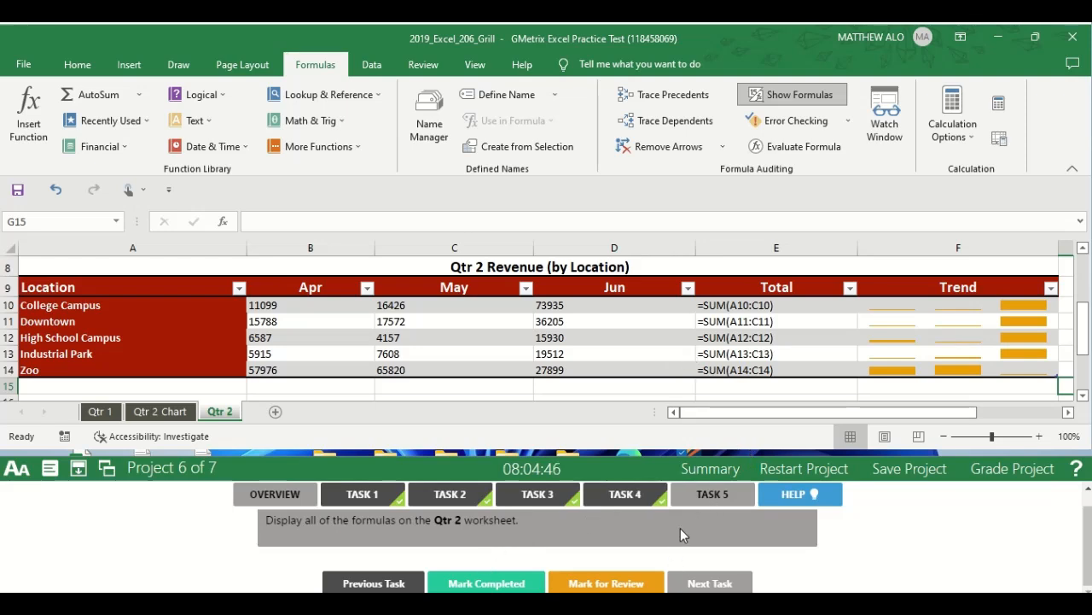
# Mark Task 5 completed and grade Project 6, continuing to the Task 1 instructions of Project 7.
pyautogui.click(486, 584)
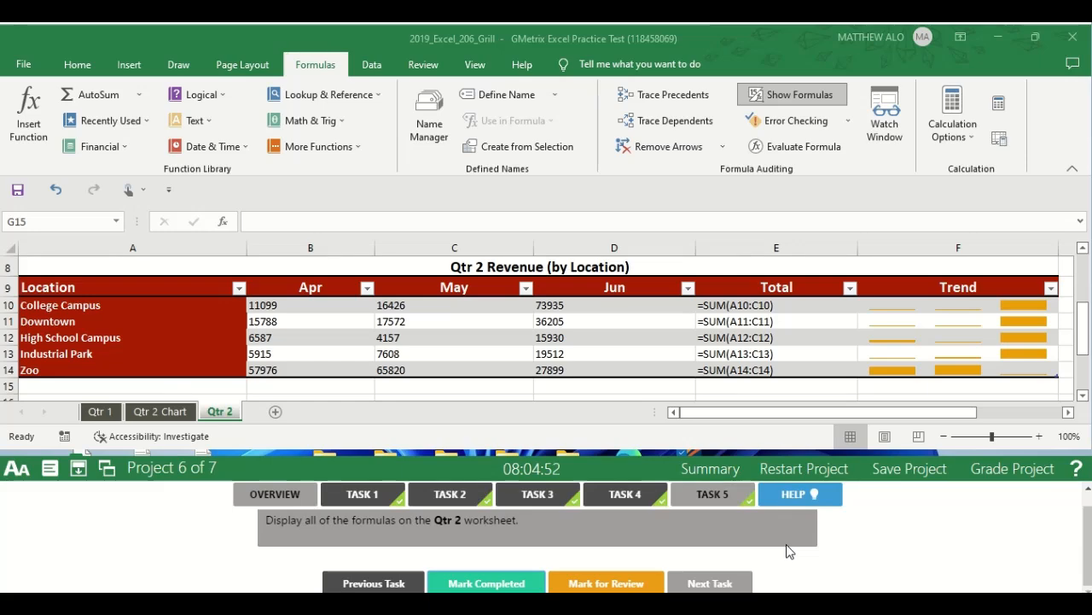
pyautogui.click(1006, 484)
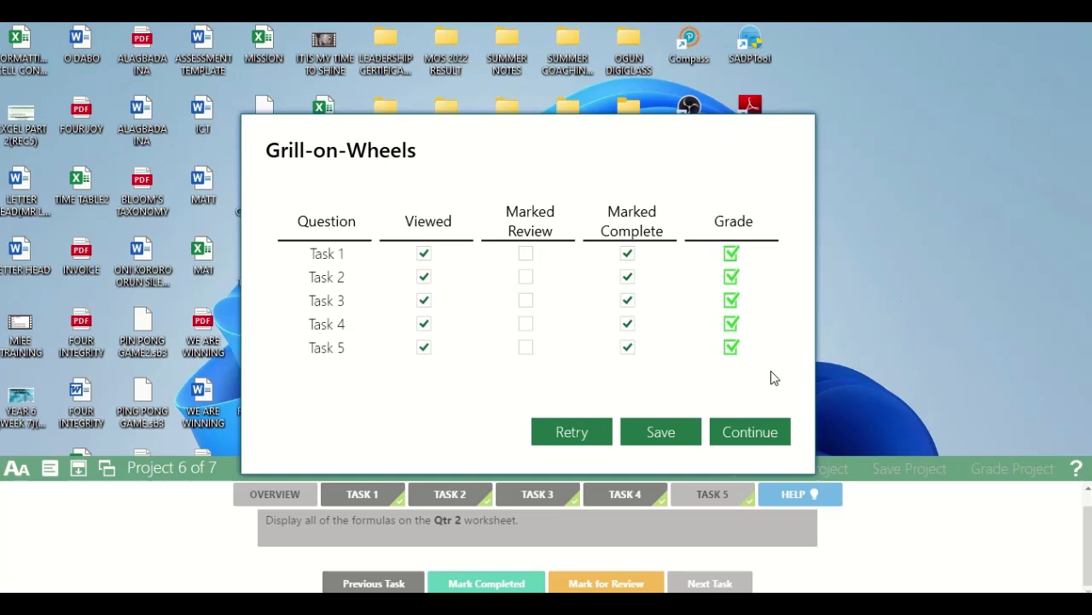
pyautogui.click(748, 434)
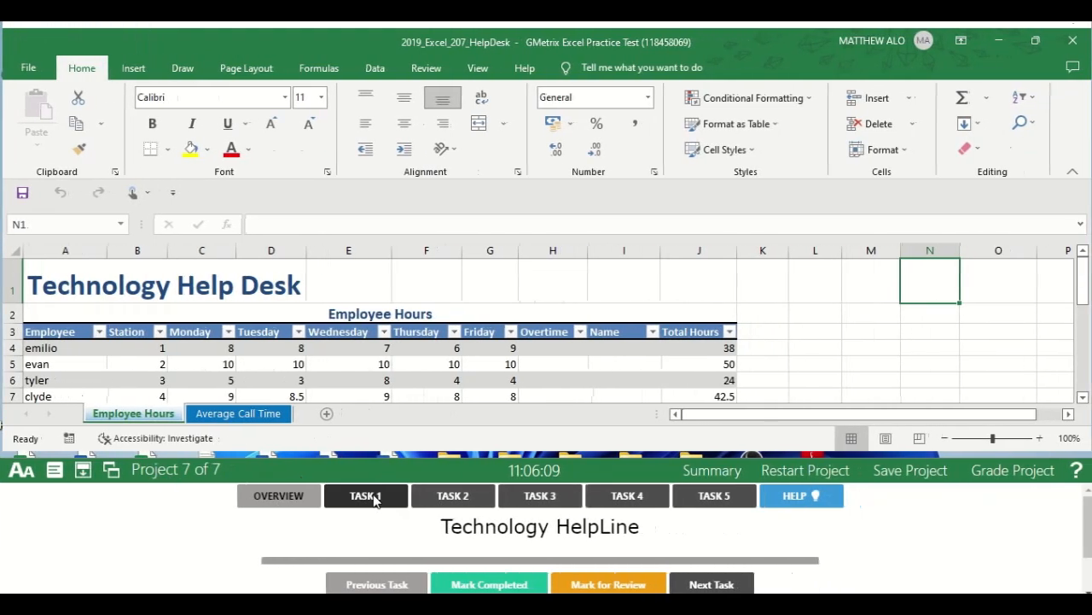
pyautogui.click(394, 497)
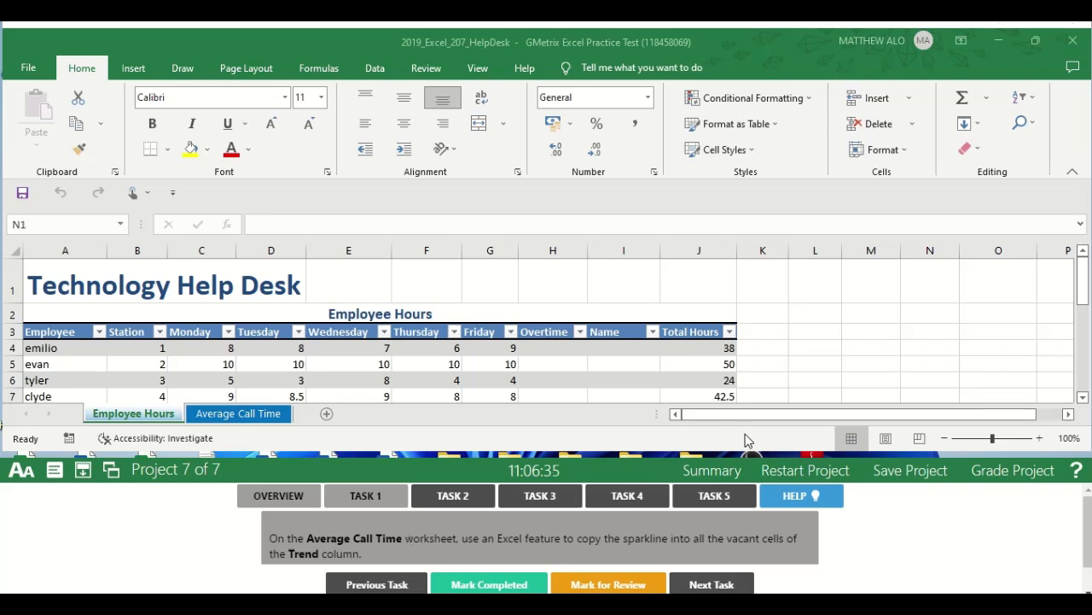
# On the Average Call Time worksheet, fill the Trend sparkline from G4 down through G16 and mark Task 1 completed.
pyautogui.click(229, 419)
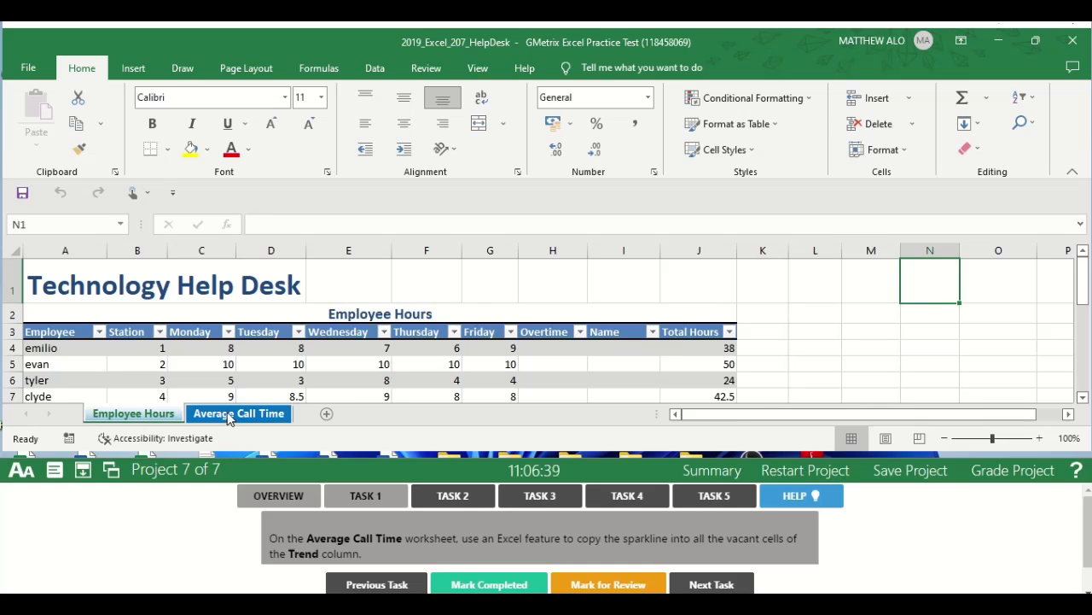
pyautogui.click(229, 419)
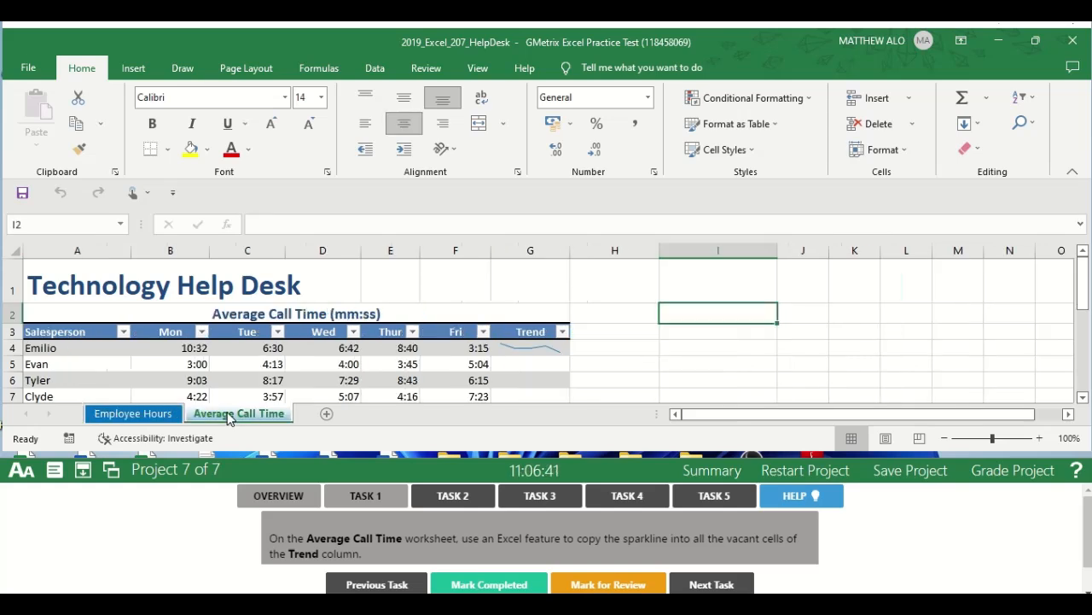
pyautogui.click(524, 348)
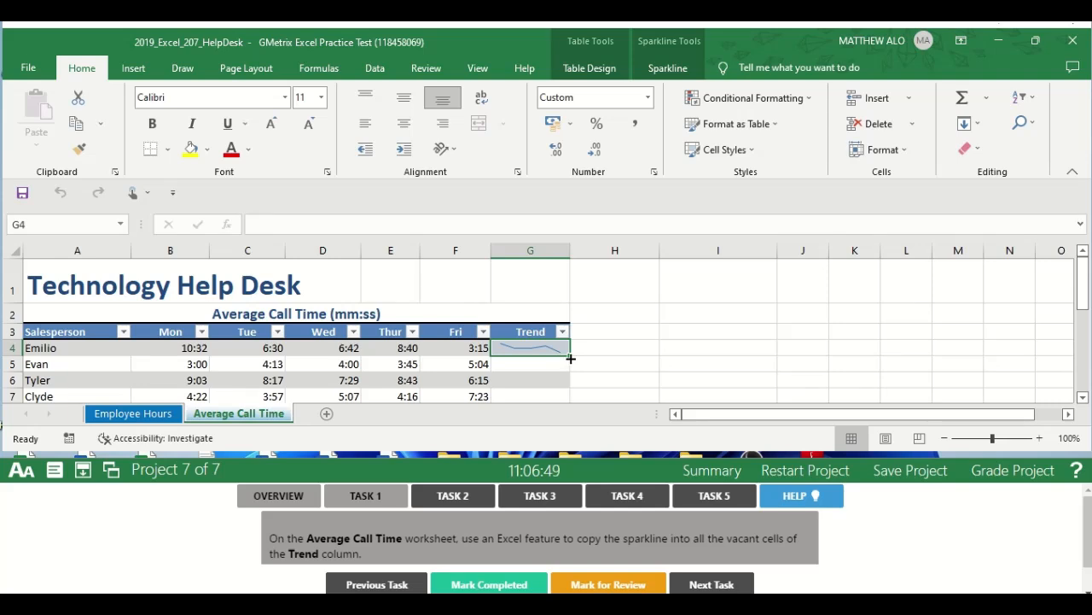
pyautogui.moveTo(570, 360)
pyautogui.mouseDown()
pyautogui.moveTo(567, 431)
pyautogui.moveTo(562, 357)
pyautogui.moveTo(557, 366)
pyautogui.mouseUp()
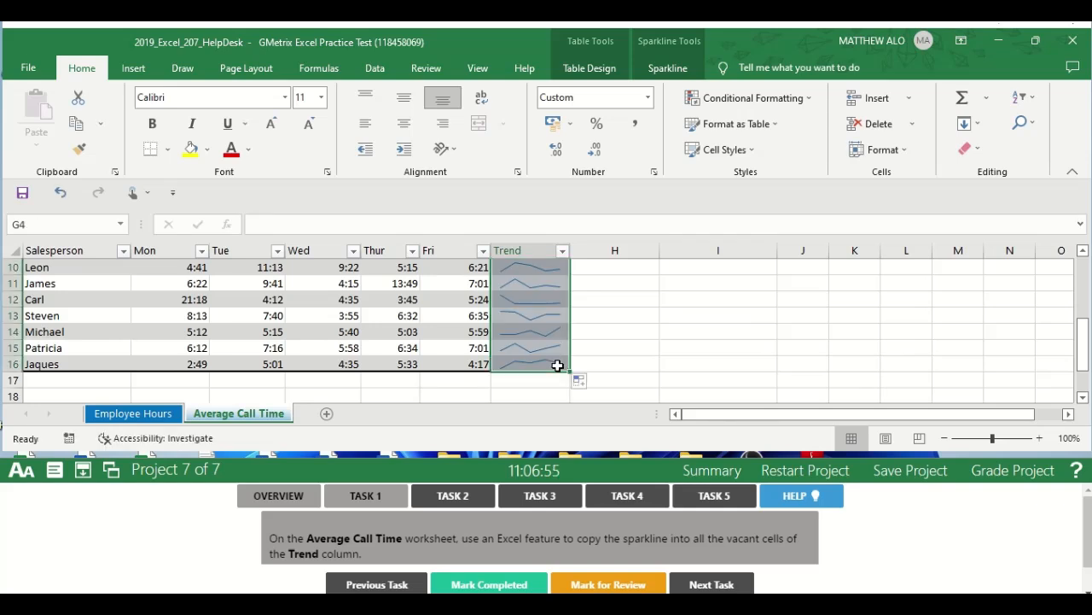
pyautogui.click(624, 350)
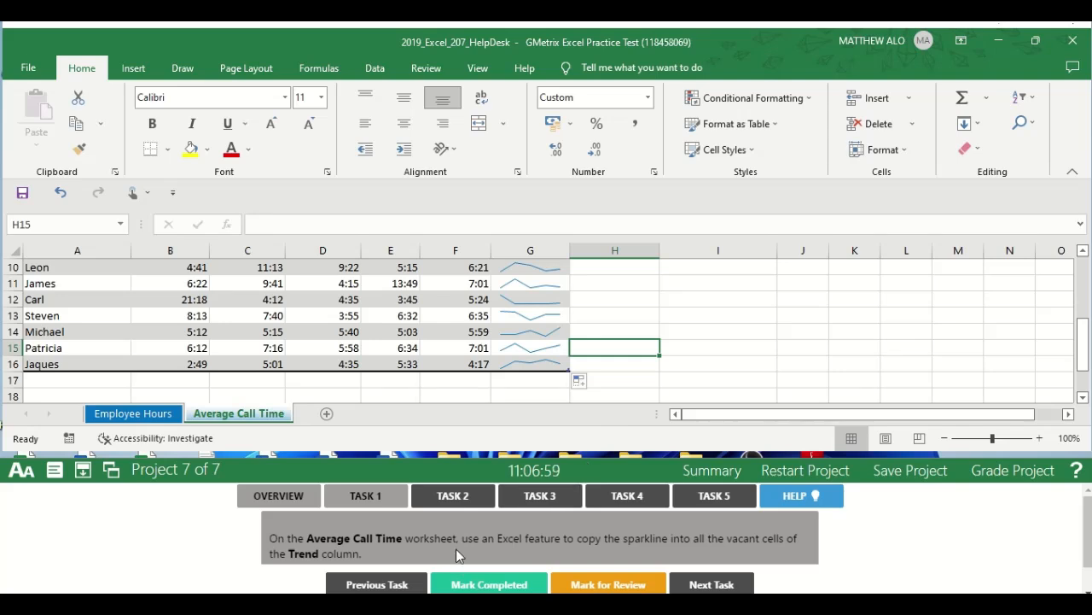
pyautogui.click(468, 586)
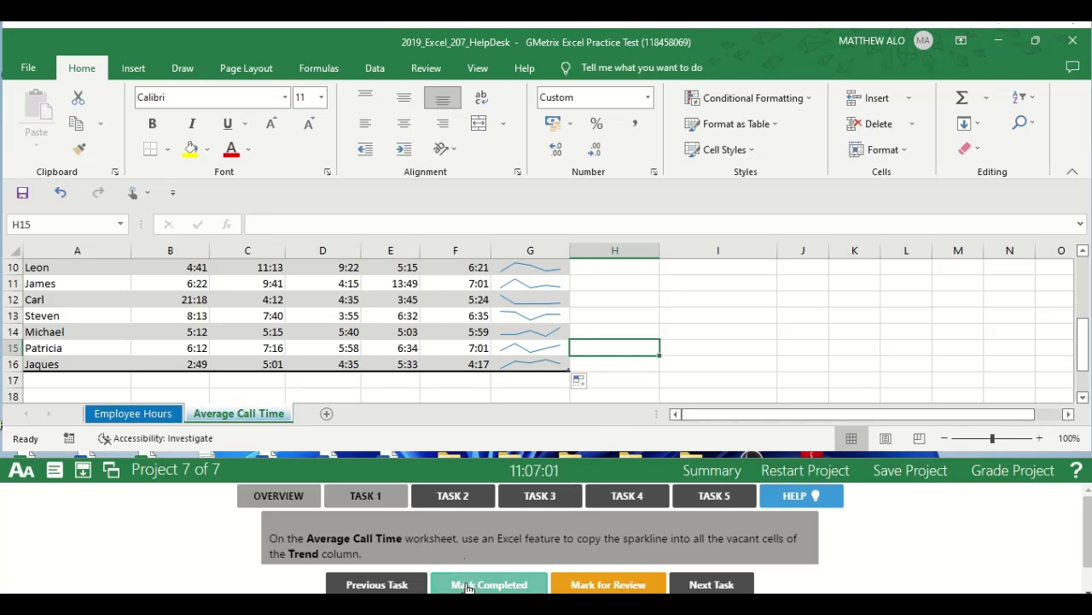
# Open the Task 2 instructions and add a total row to the table on the Employee Hours worksheet.
pyautogui.click(459, 495)
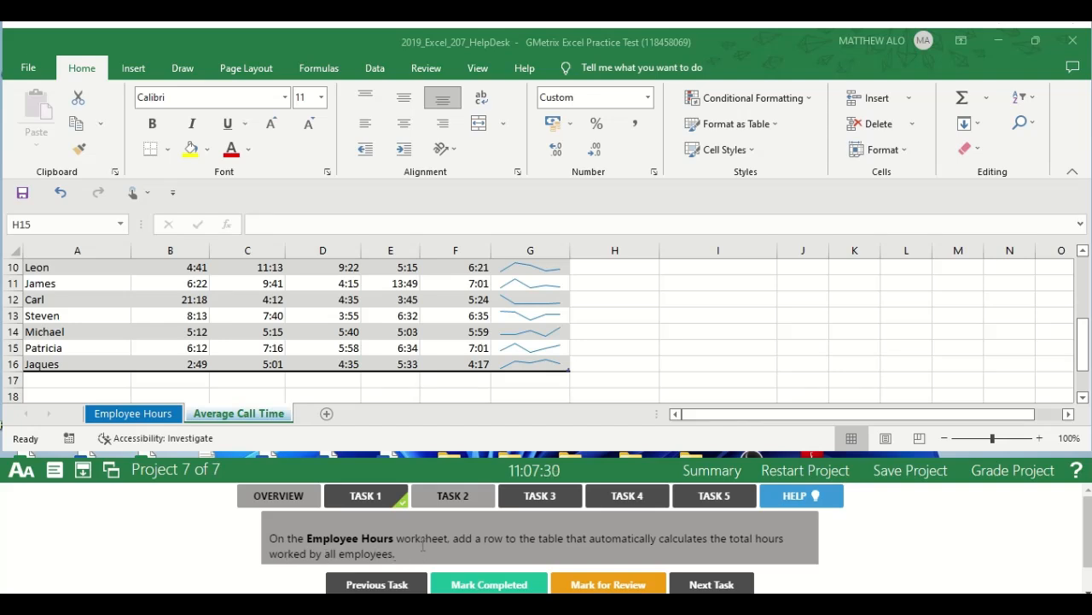
pyautogui.click(141, 415)
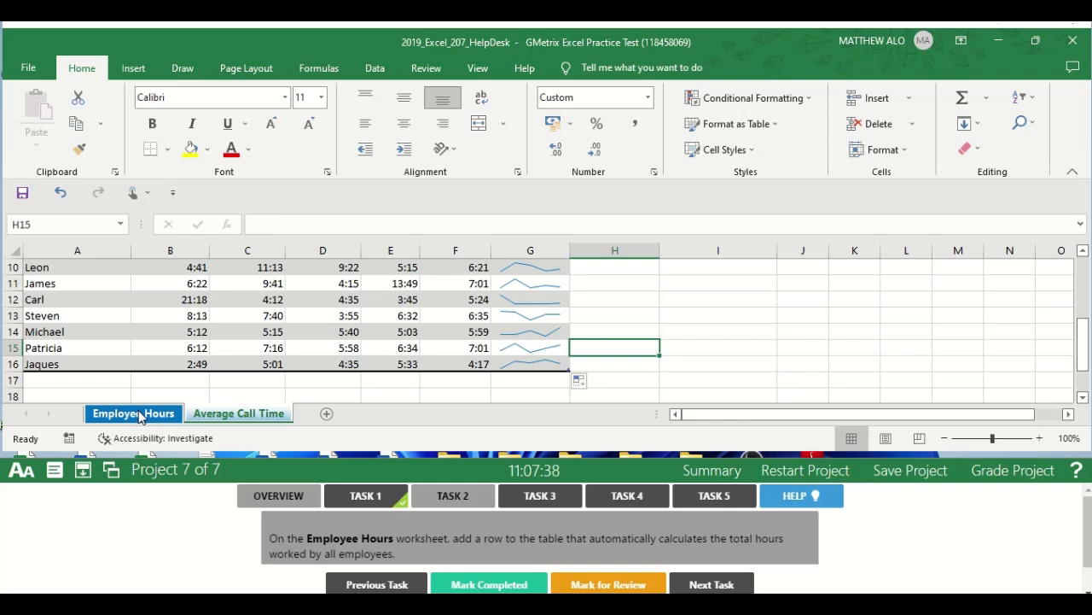
pyautogui.click(141, 415)
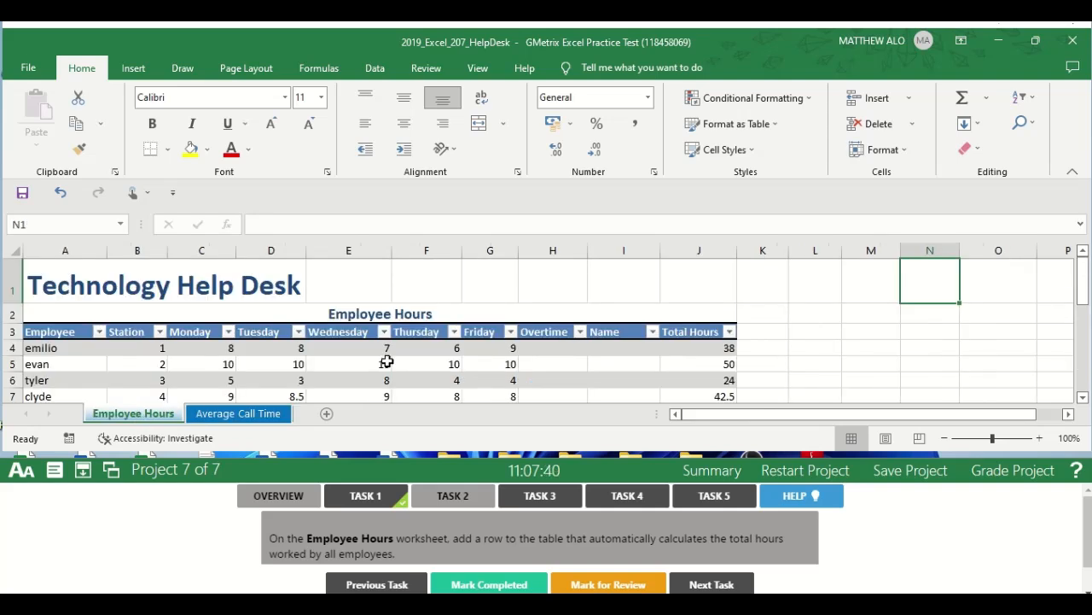
pyautogui.click(360, 364)
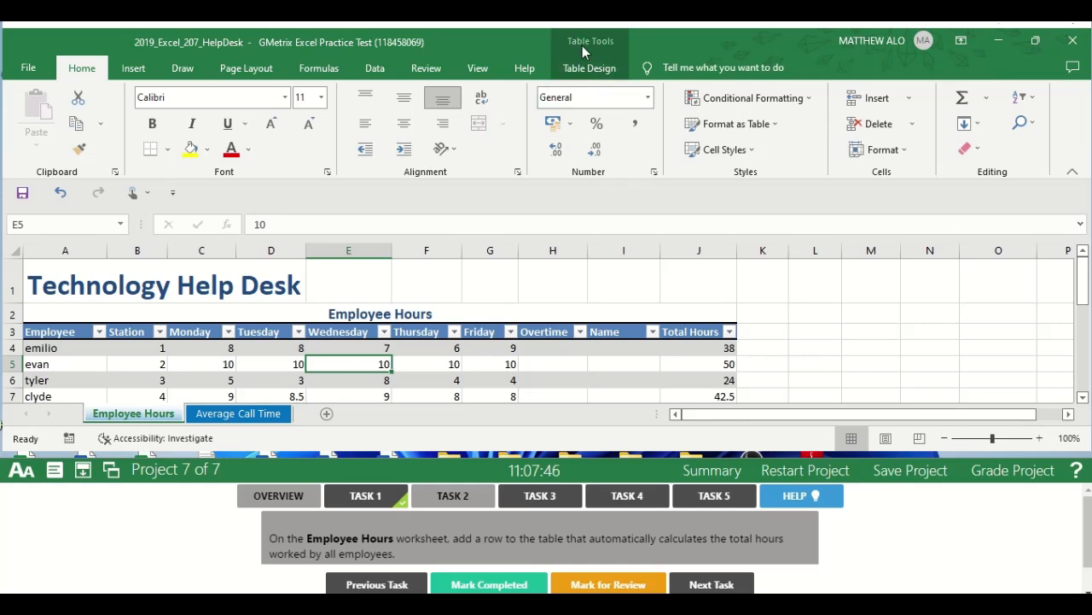
pyautogui.click(587, 72)
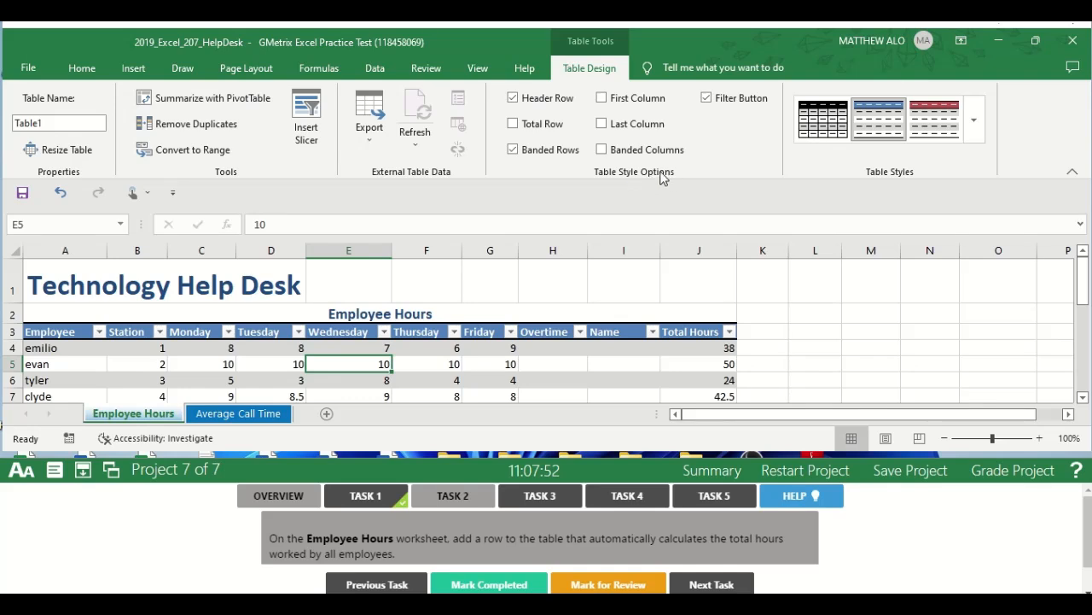
pyautogui.click(513, 125)
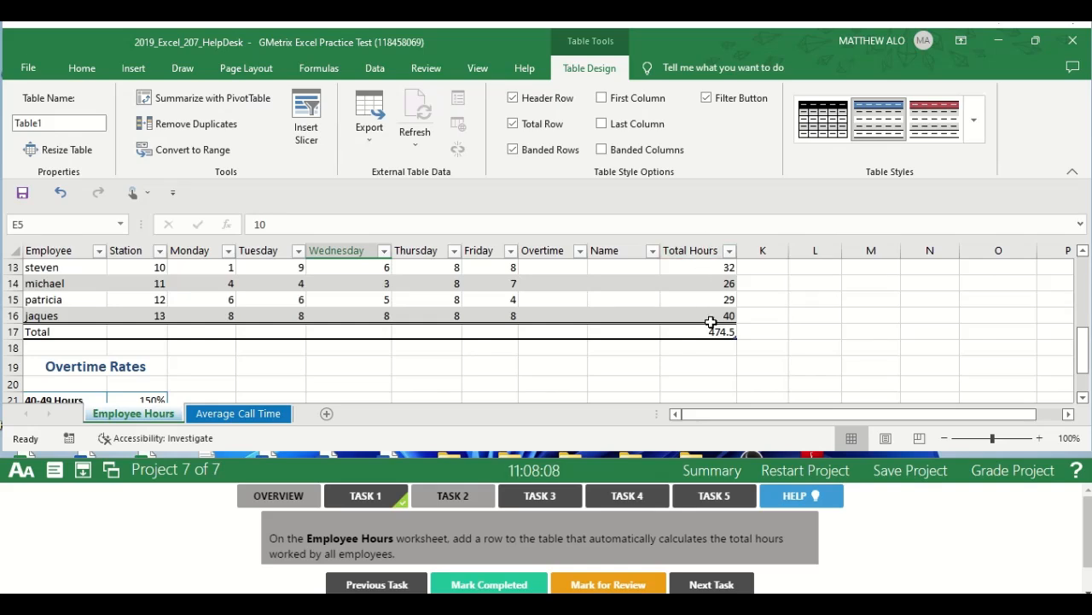
pyautogui.moveTo(1082, 345); pyautogui.dragTo(1067, 294)
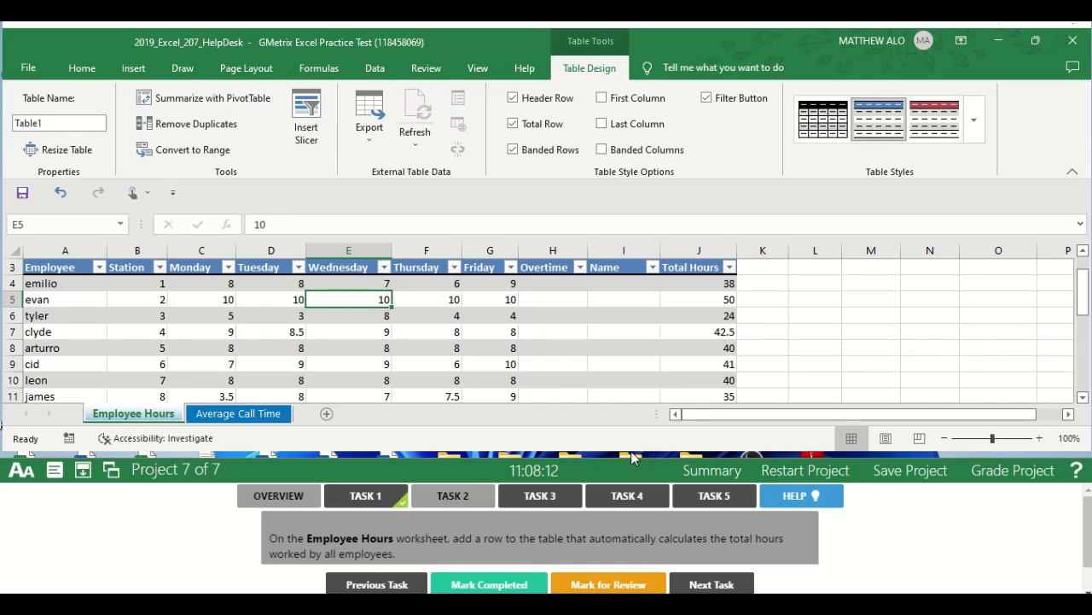
# Mark Task 2 completed and open the Task 3 instructions.
pyautogui.click(468, 584)
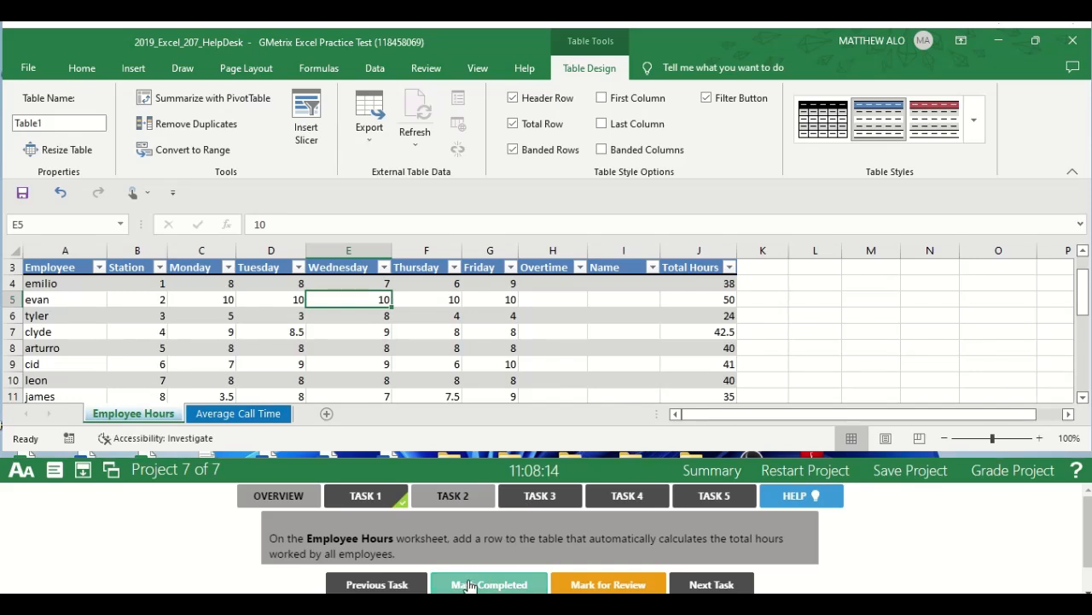
pyautogui.click(550, 499)
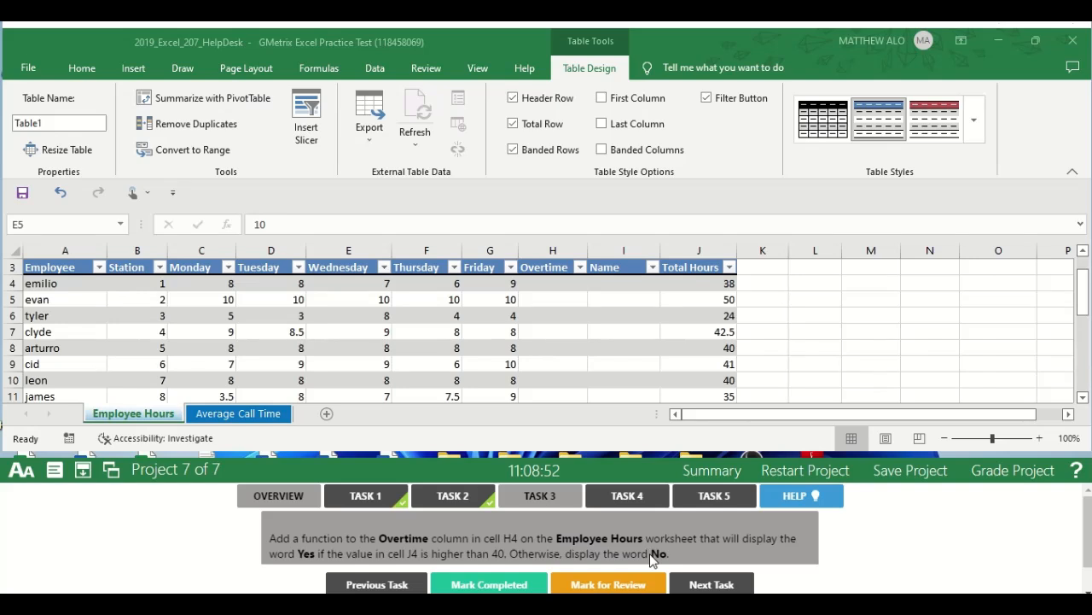
# In cell H4 of the Employee Hours worksheet, enter the formula =IF([@[Total Hours]]>40,"Yes","No").
pyautogui.click(125, 417)
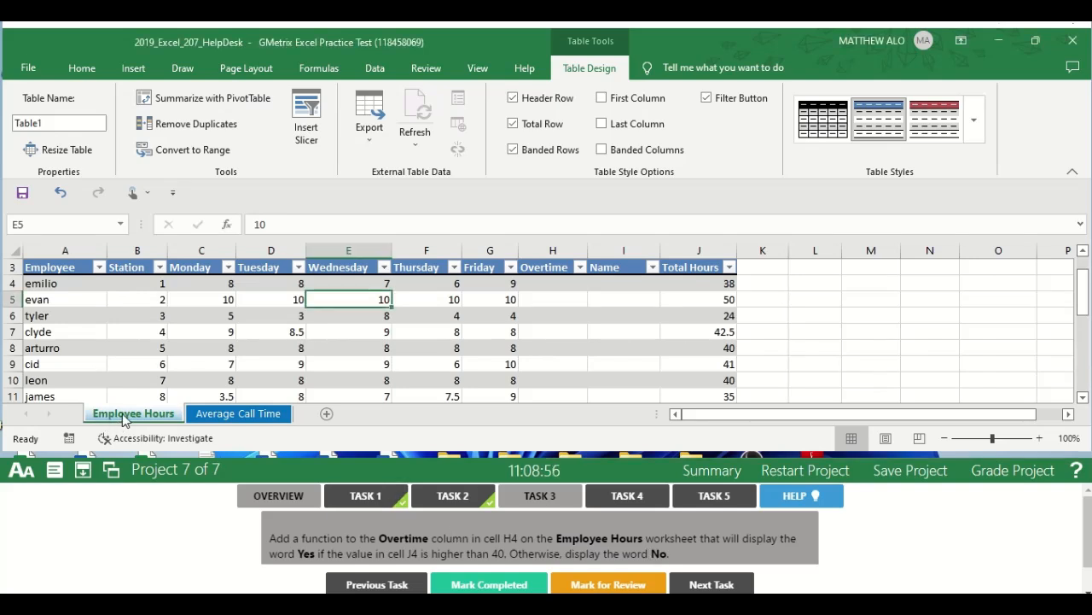
pyautogui.click(61, 226)
pyautogui.write('H4')
pyautogui.press('Return')
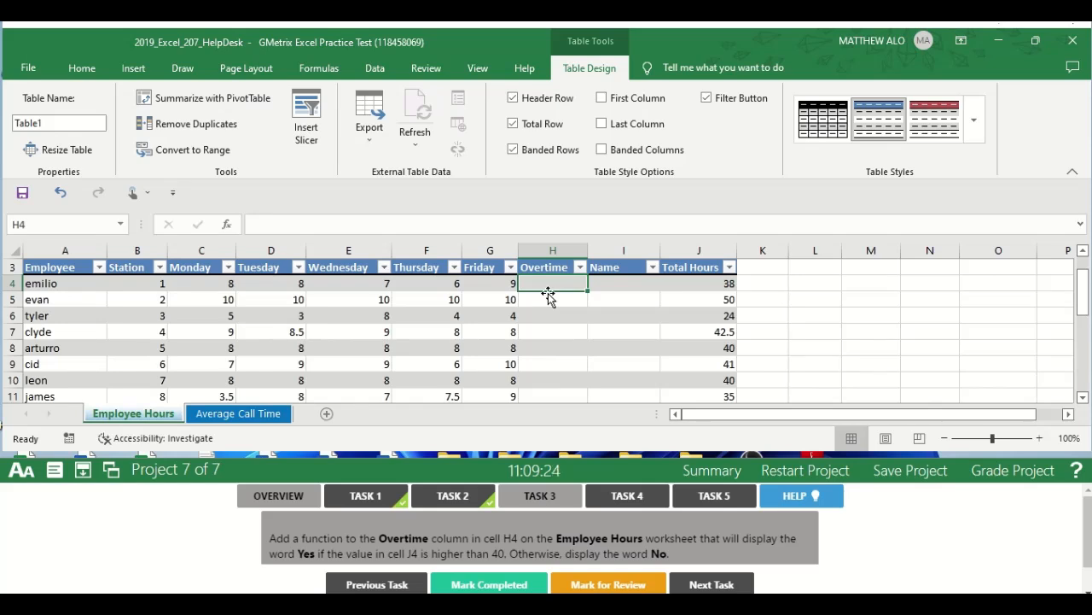
pyautogui.write('=')
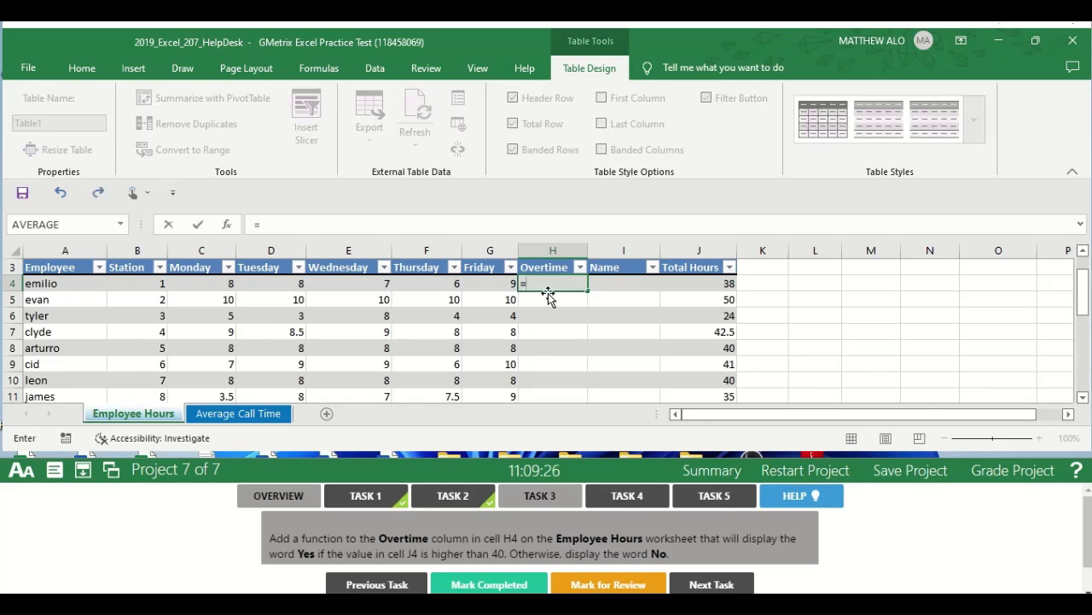
pyautogui.write('IF')
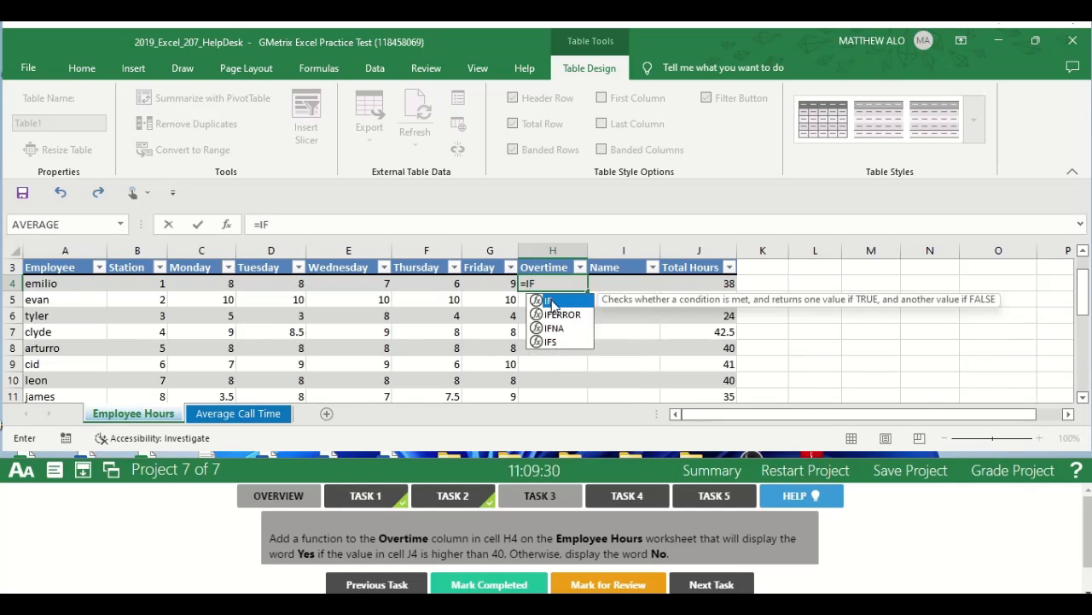
pyautogui.doubleClick(552, 303)
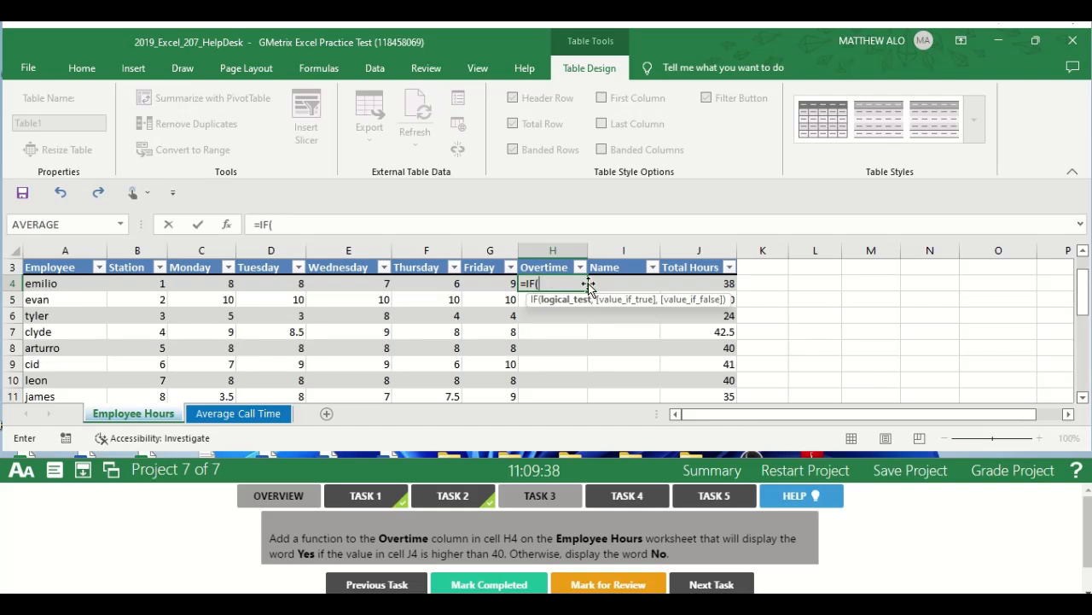
pyautogui.click(703, 285)
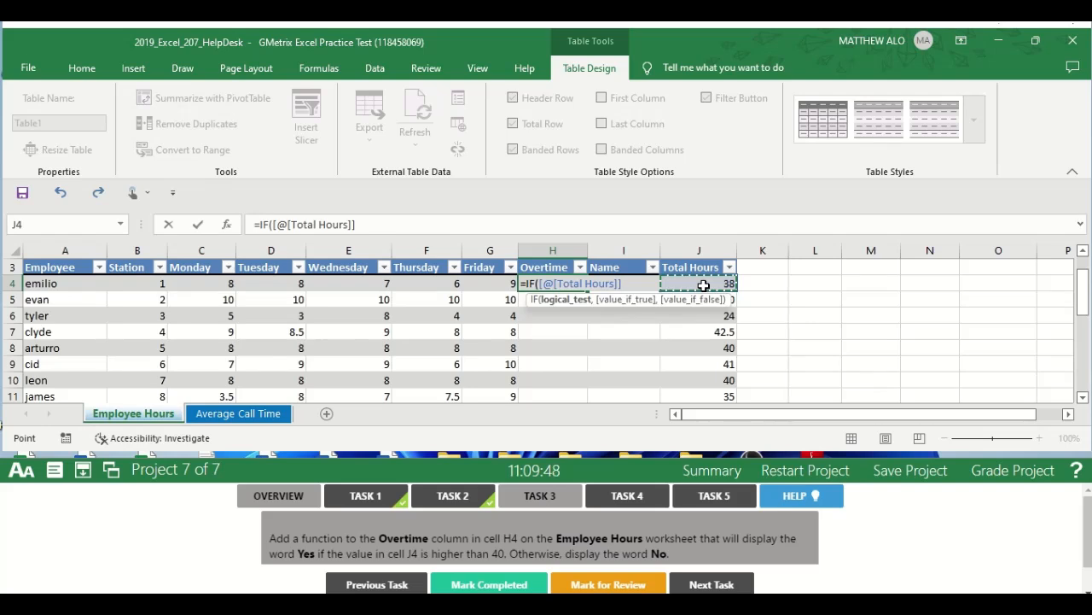
pyautogui.write('>40')
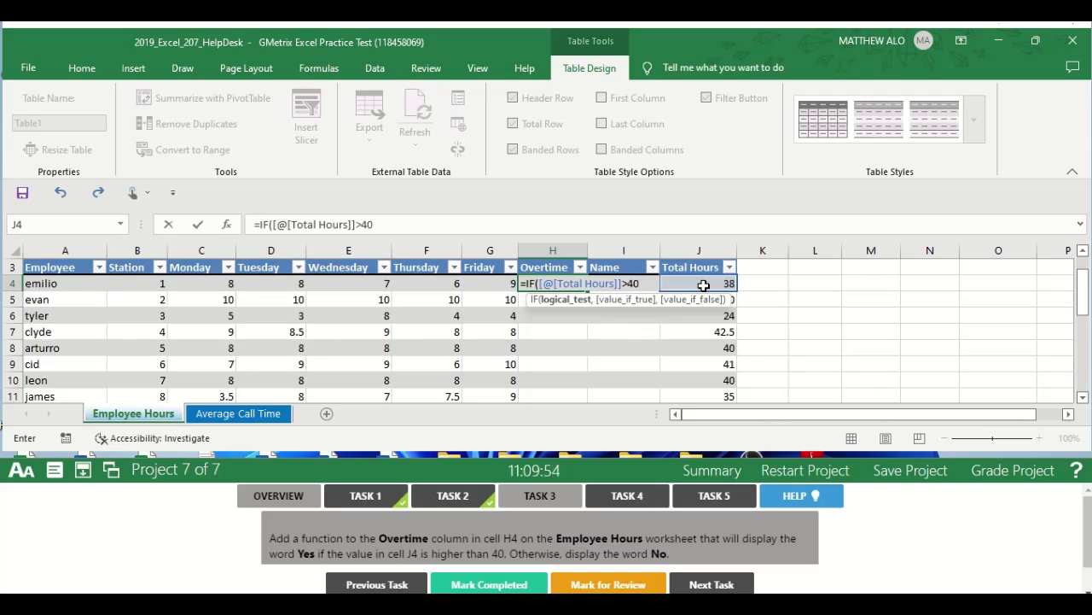
pyautogui.write(',')
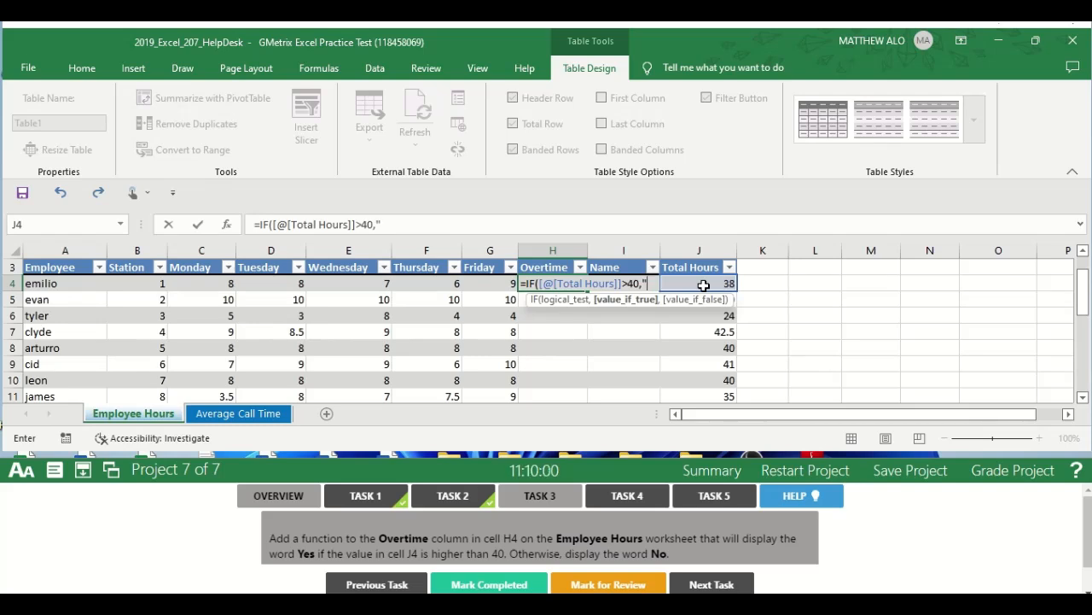
pyautogui.write('Yes')
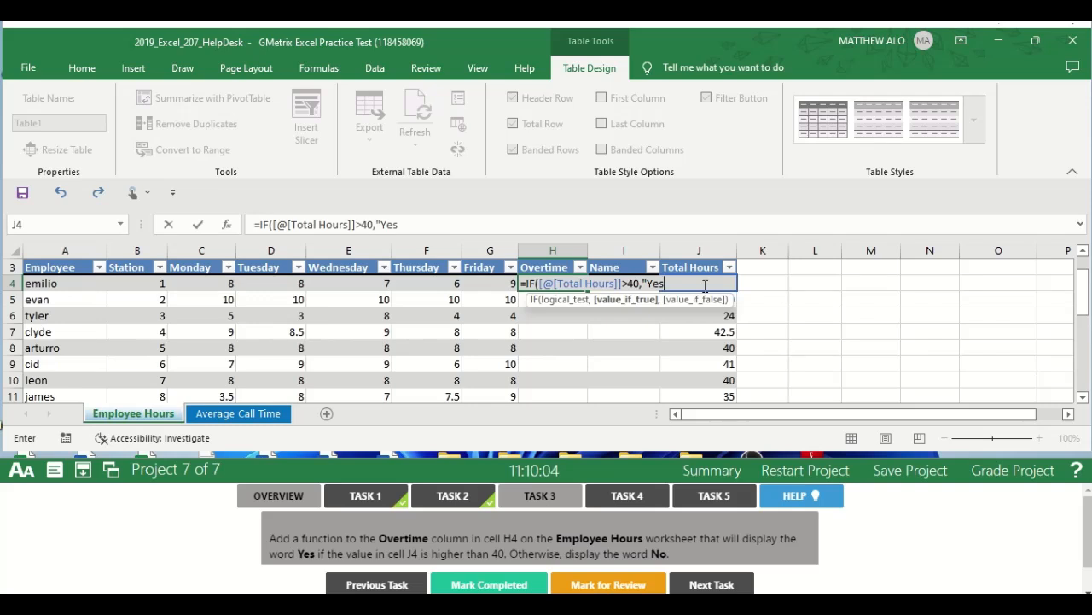
pyautogui.write('",')
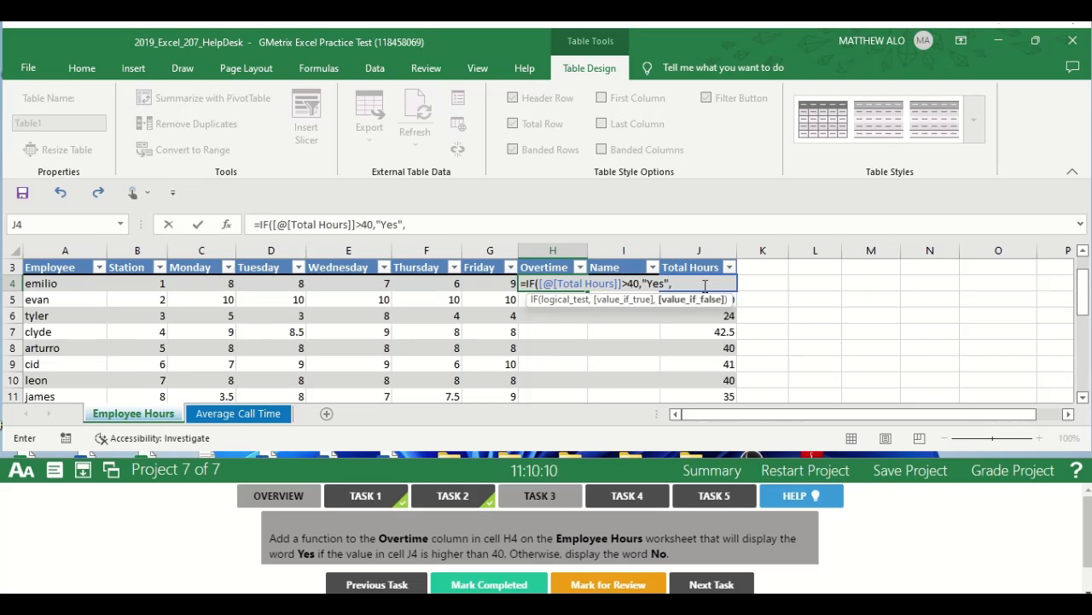
pyautogui.write('"No")')
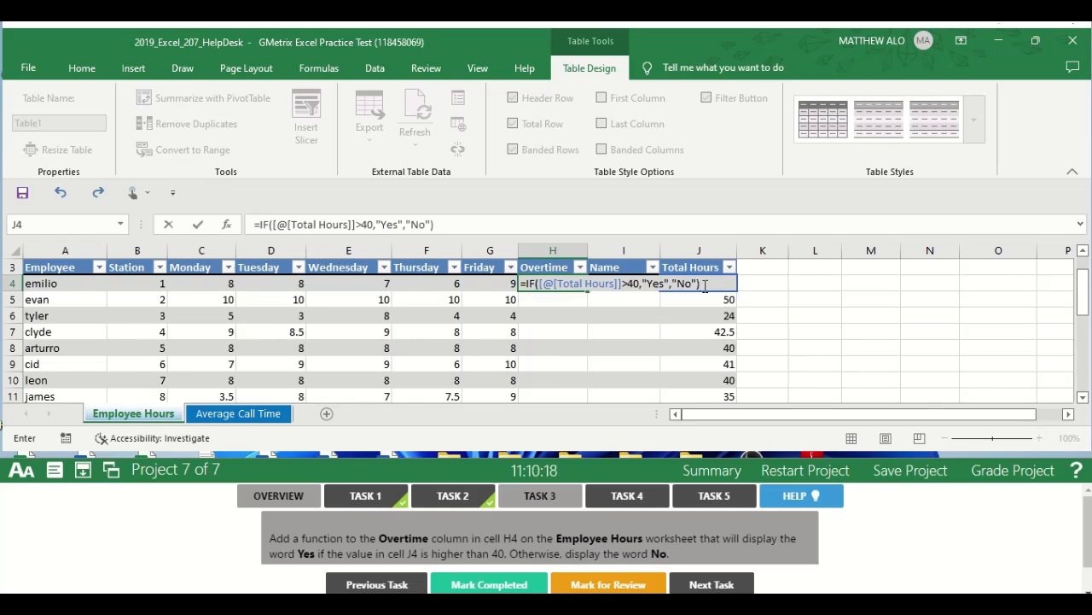
pyautogui.press('Return')
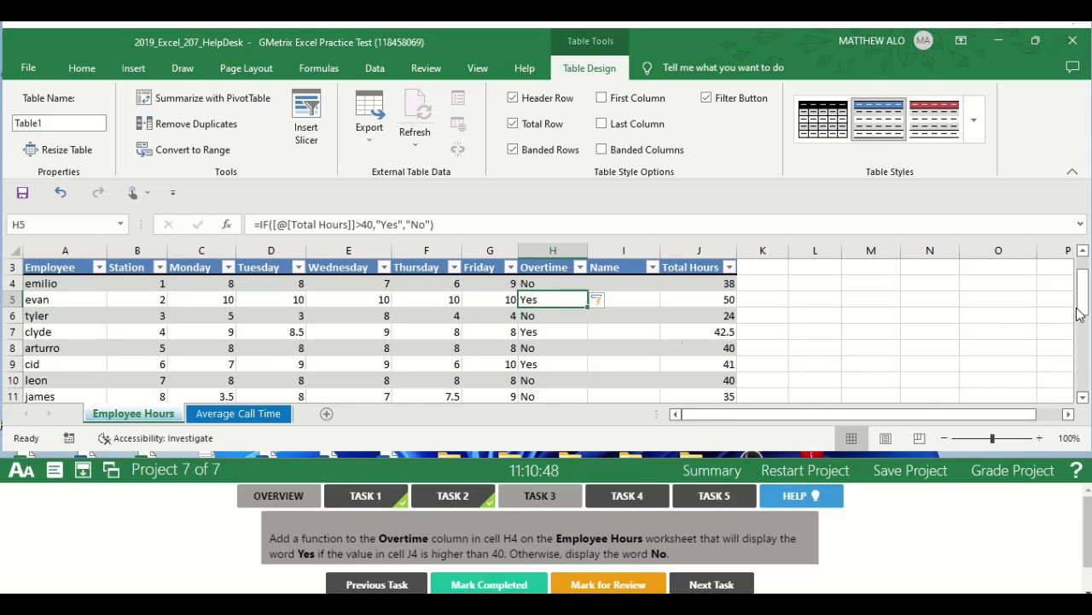
# Check the filled Overtime column, mark Task 3 completed and open the Task 4 instructions.
pyautogui.moveTo(1081, 312)
pyautogui.mouseDown()
pyautogui.moveTo(1084, 349)
pyautogui.moveTo(1086, 330)
pyautogui.mouseUp()
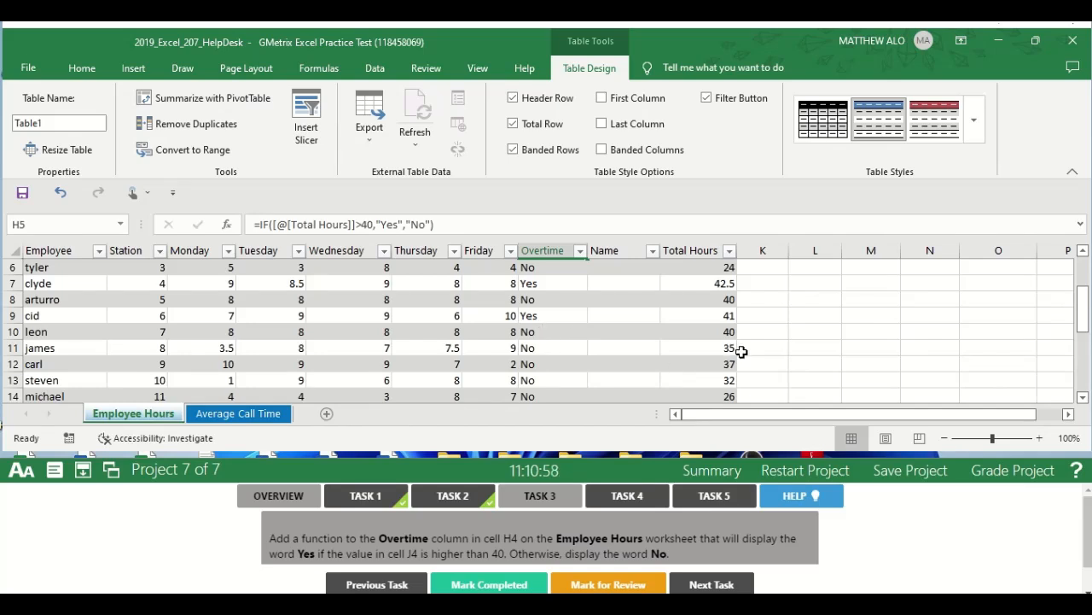
pyautogui.click(551, 497)
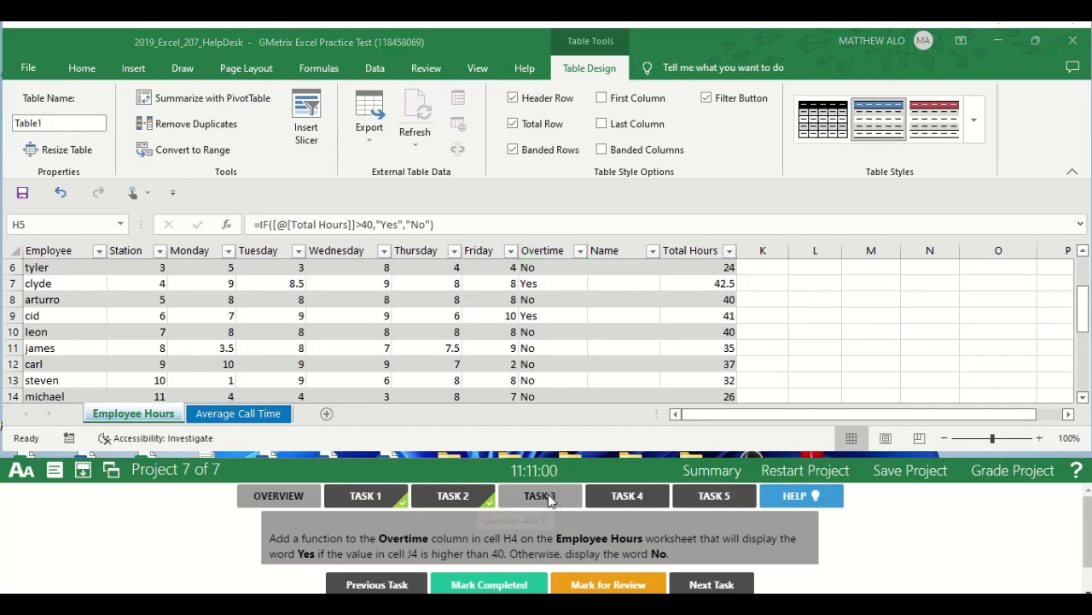
pyautogui.click(493, 584)
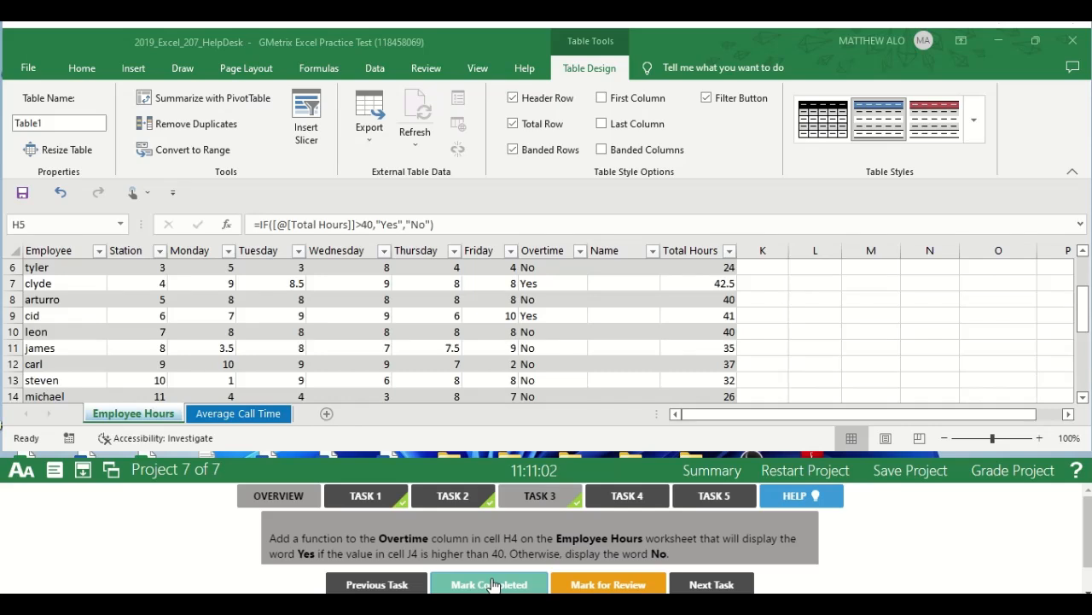
pyautogui.click(625, 498)
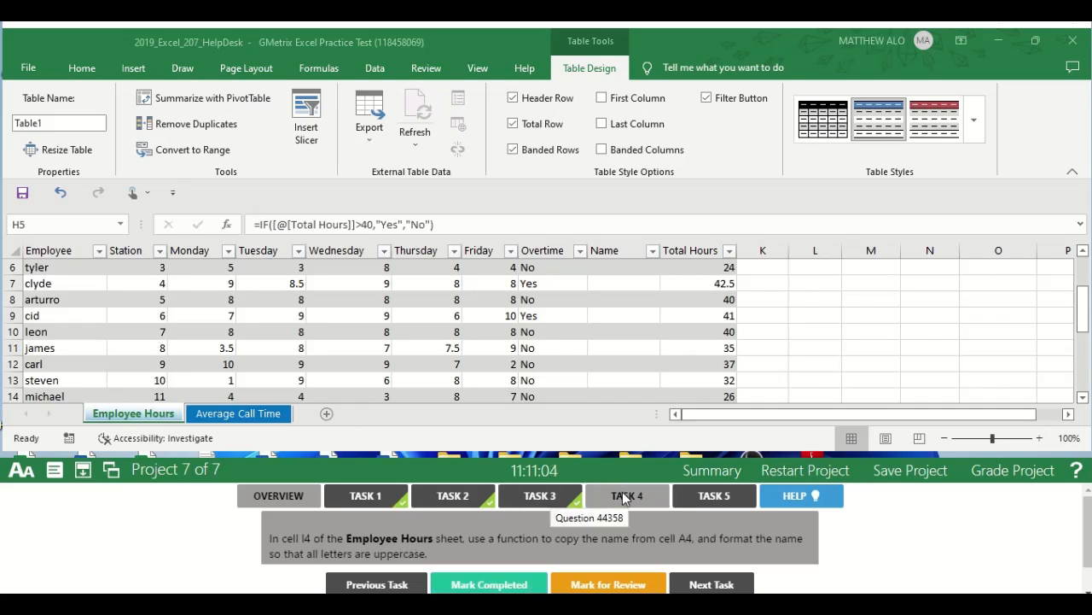
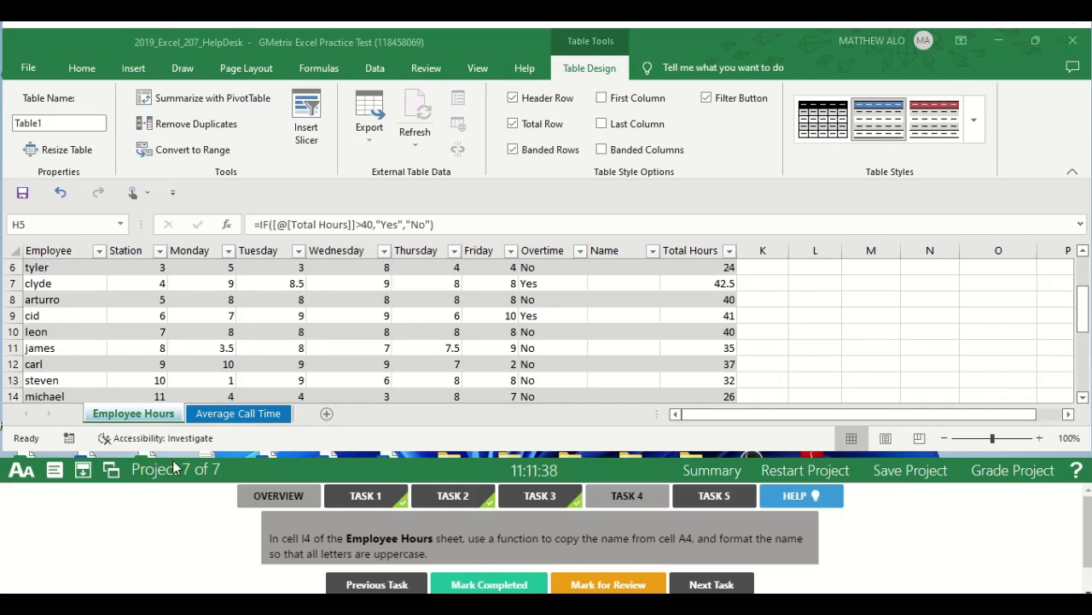
pyautogui.click(128, 416)
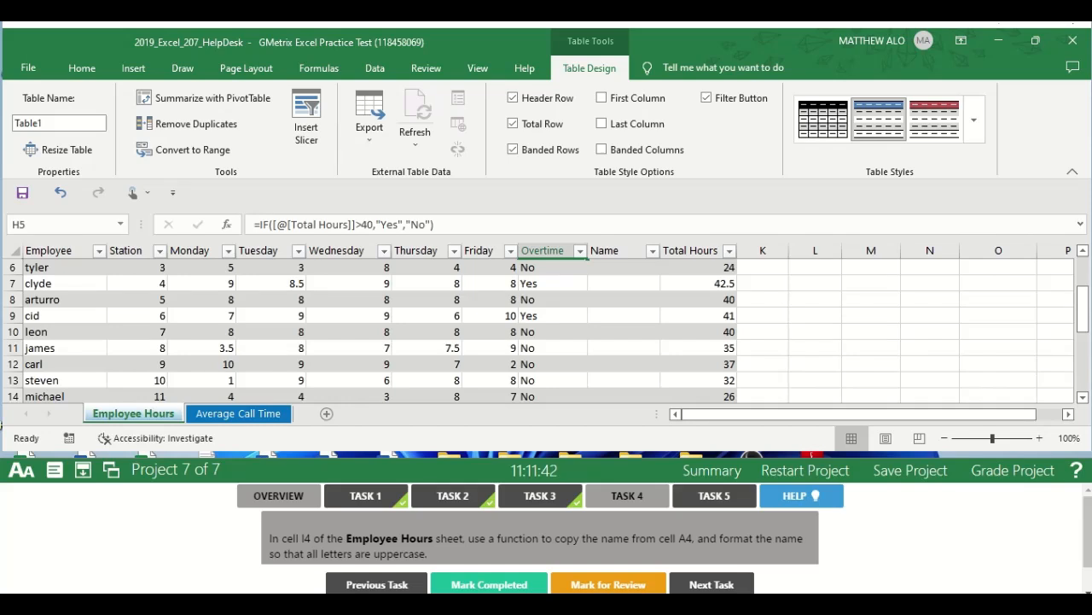
pyautogui.moveTo(1082, 327); pyautogui.dragTo(1076, 293)
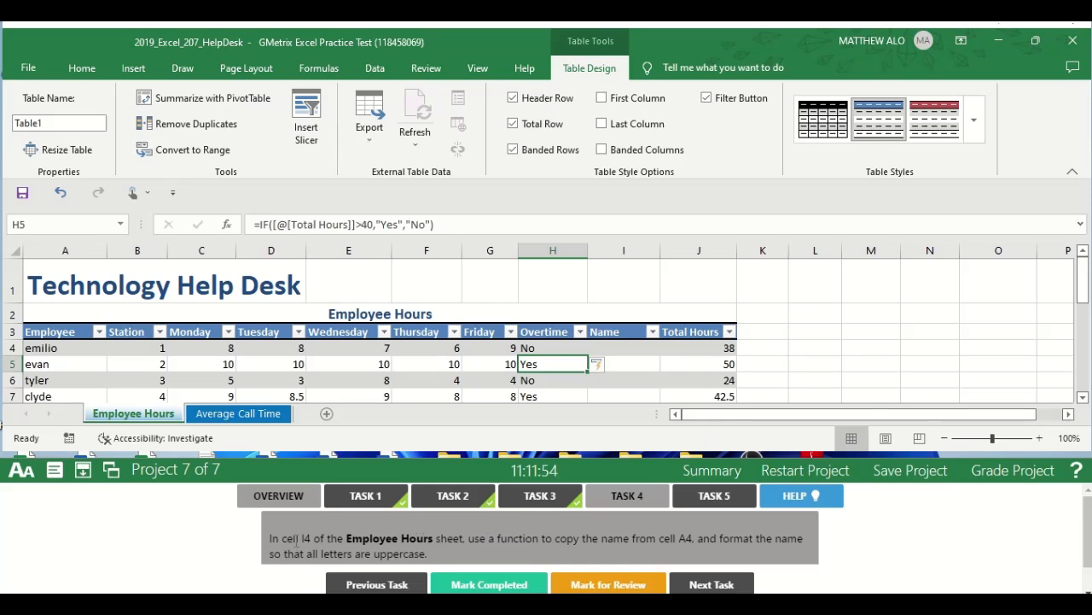
pyautogui.click(56, 225)
pyautogui.write('I')
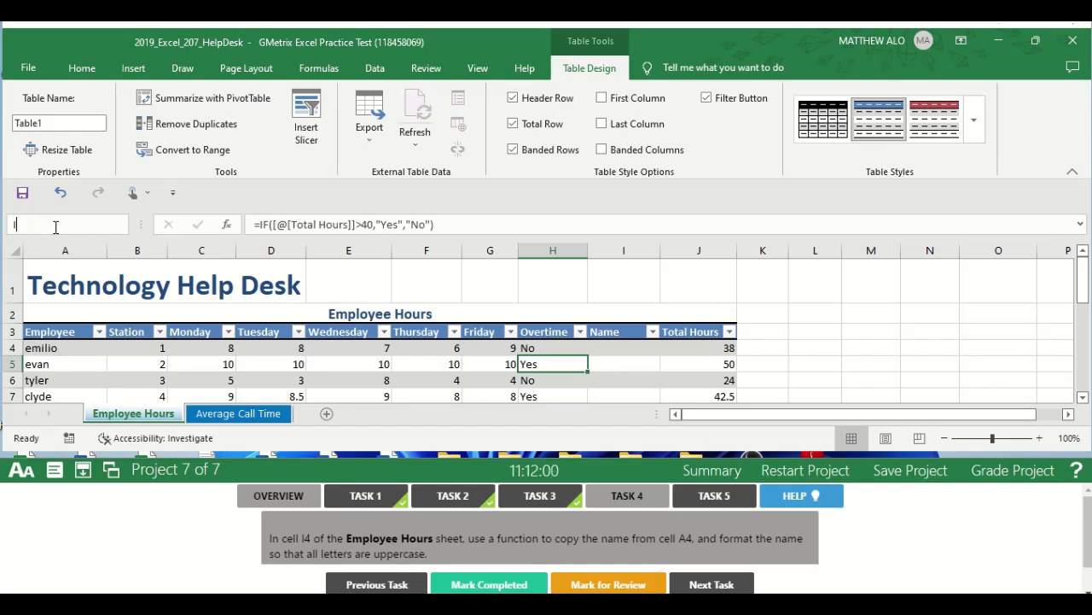
pyautogui.write('4')
pyautogui.press('Return')
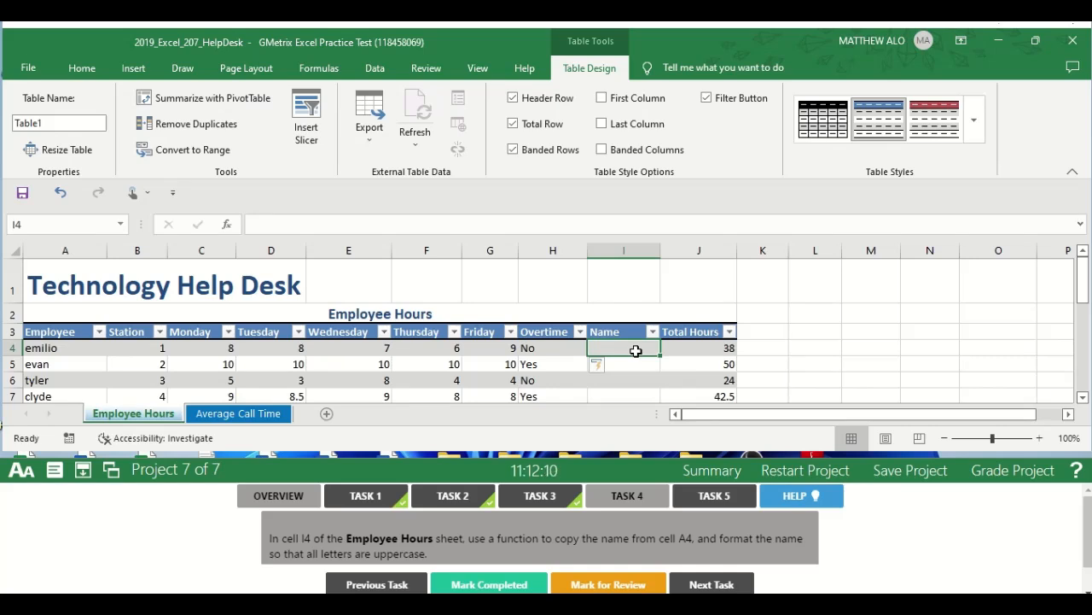
pyautogui.write('=')
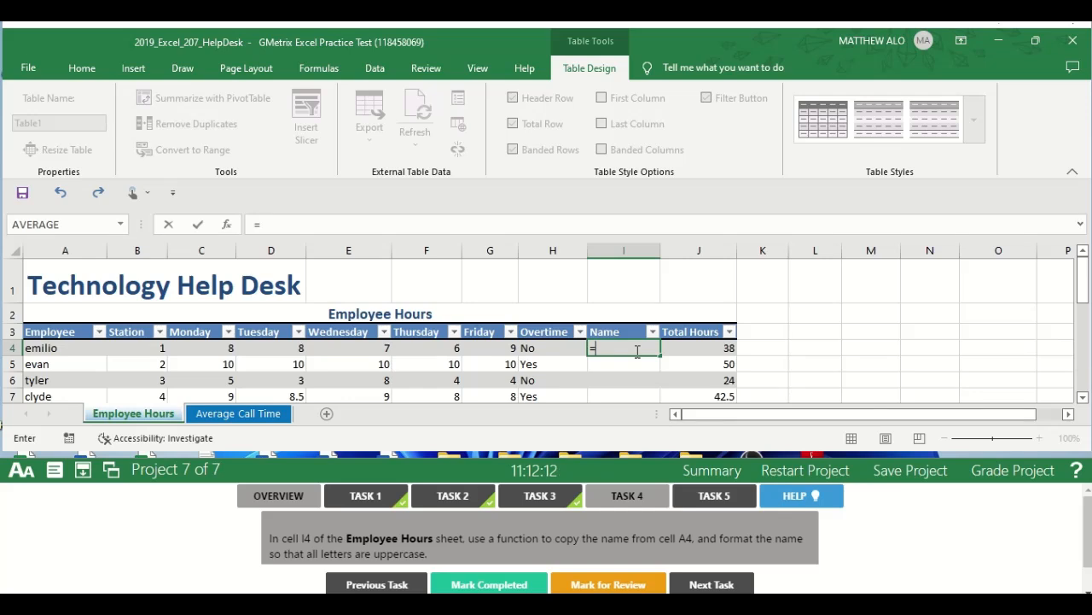
pyautogui.write('U')
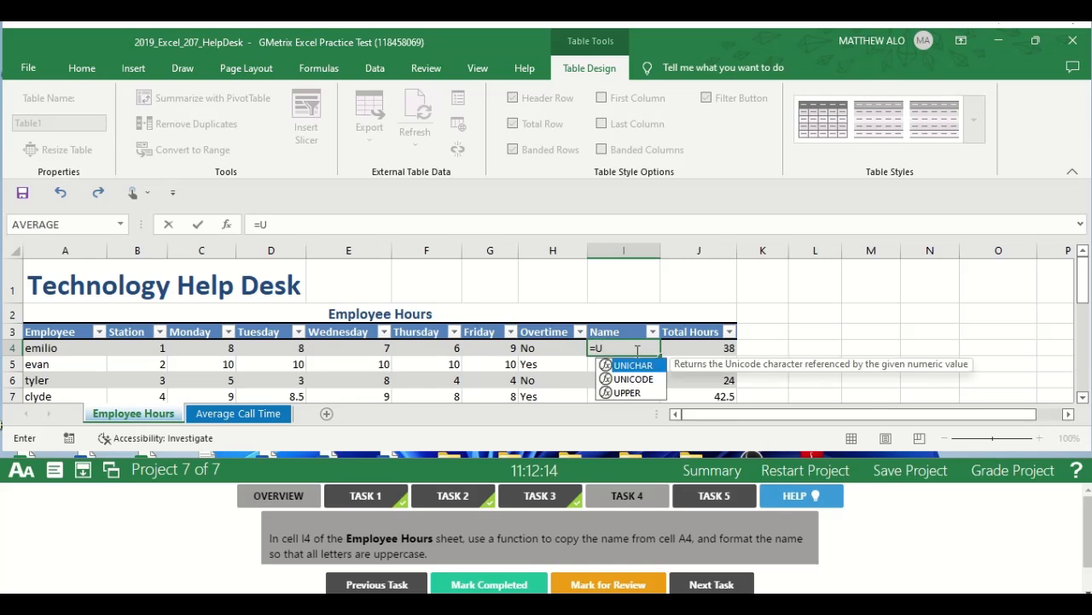
pyautogui.write('PP')
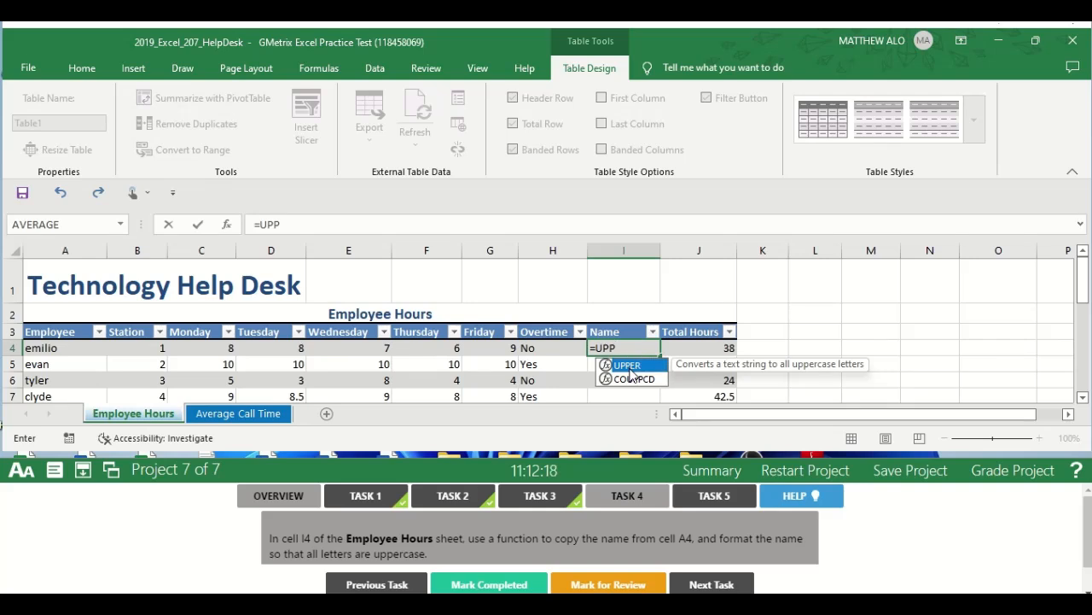
pyautogui.doubleClick(630, 368)
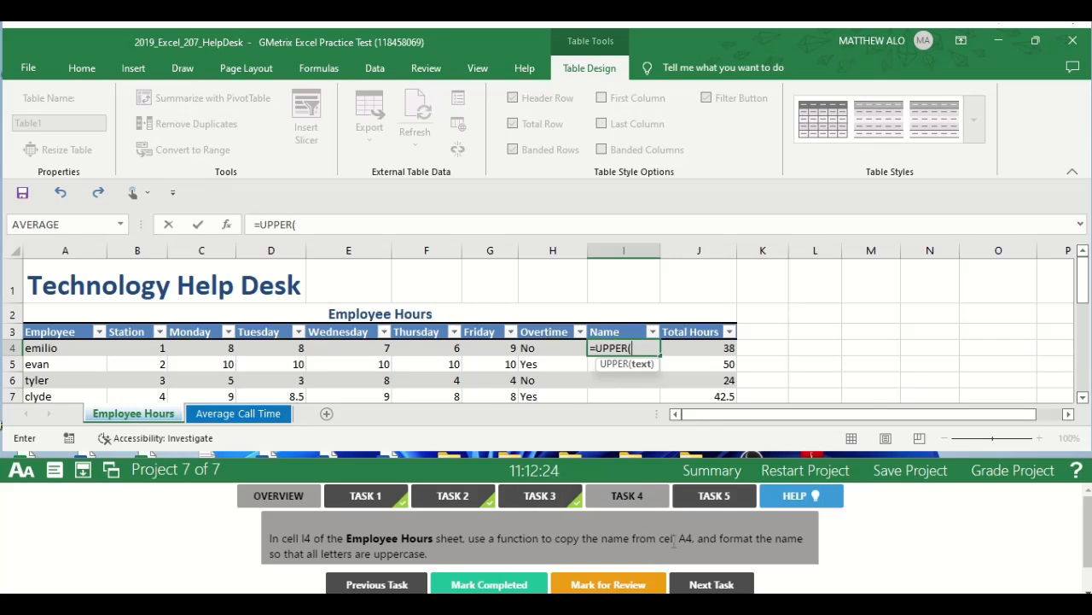
pyautogui.click(76, 348)
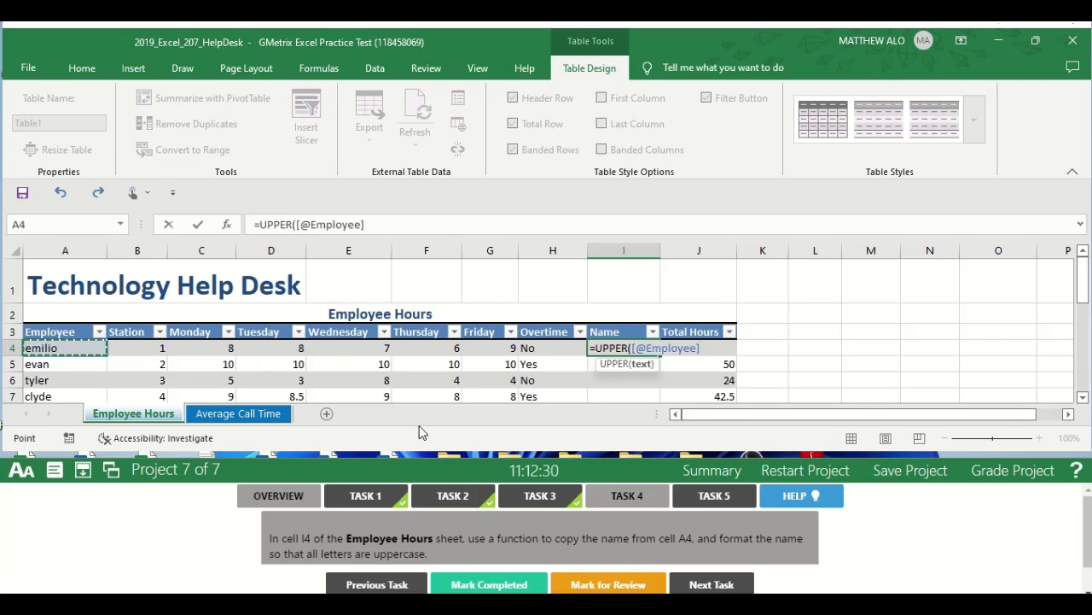
pyautogui.press('Return')
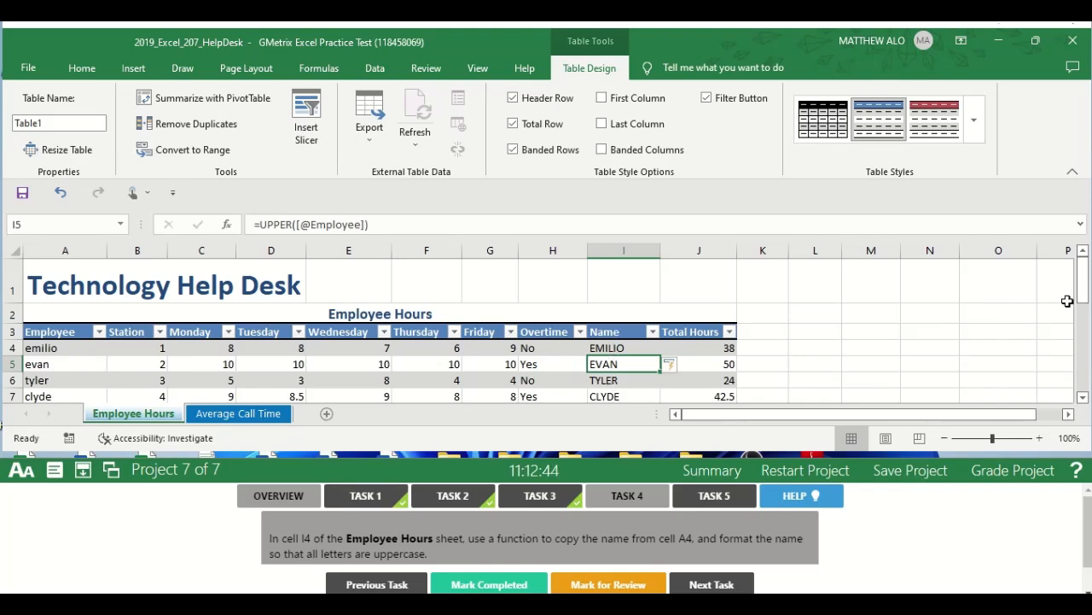
# Mark Task 4 completed and open the full Task 5 instructions.
pyautogui.moveTo(1080, 303); pyautogui.dragTo(1079, 289)
pyautogui.click(632, 495)
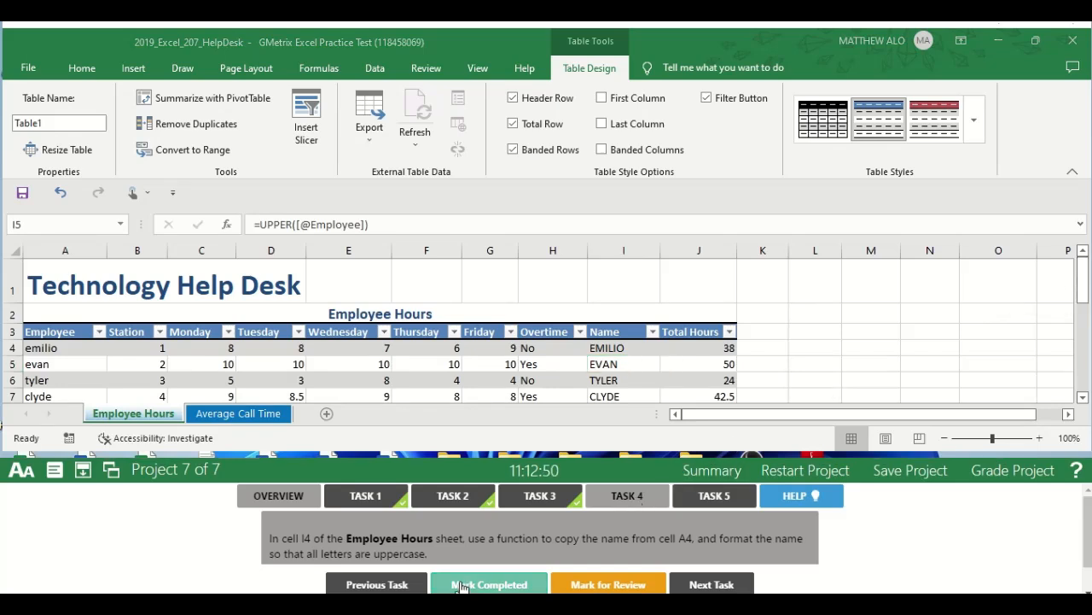
pyautogui.click(461, 585)
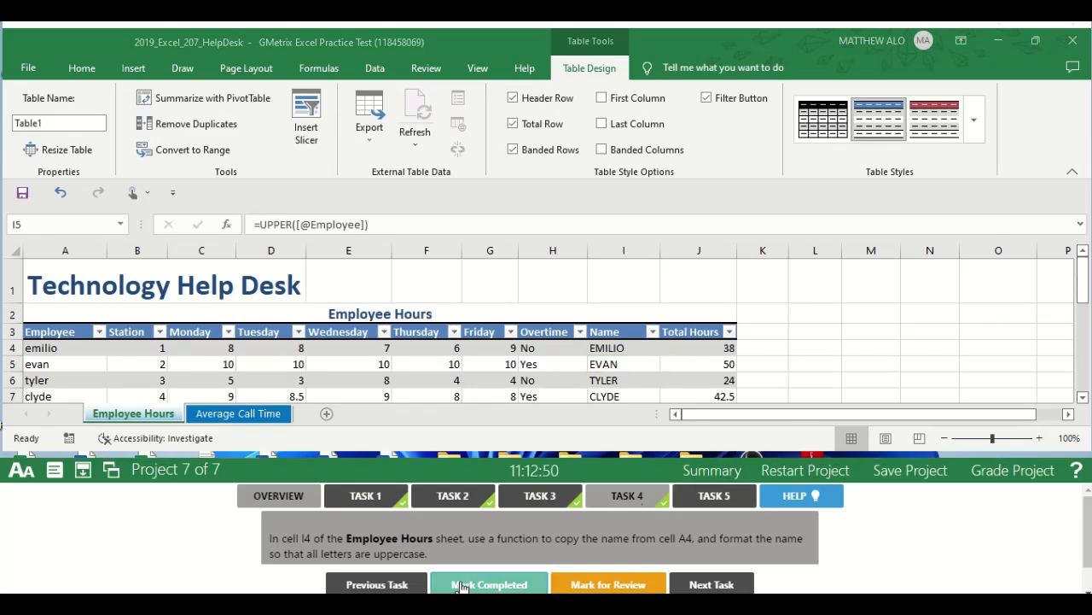
pyautogui.click(712, 497)
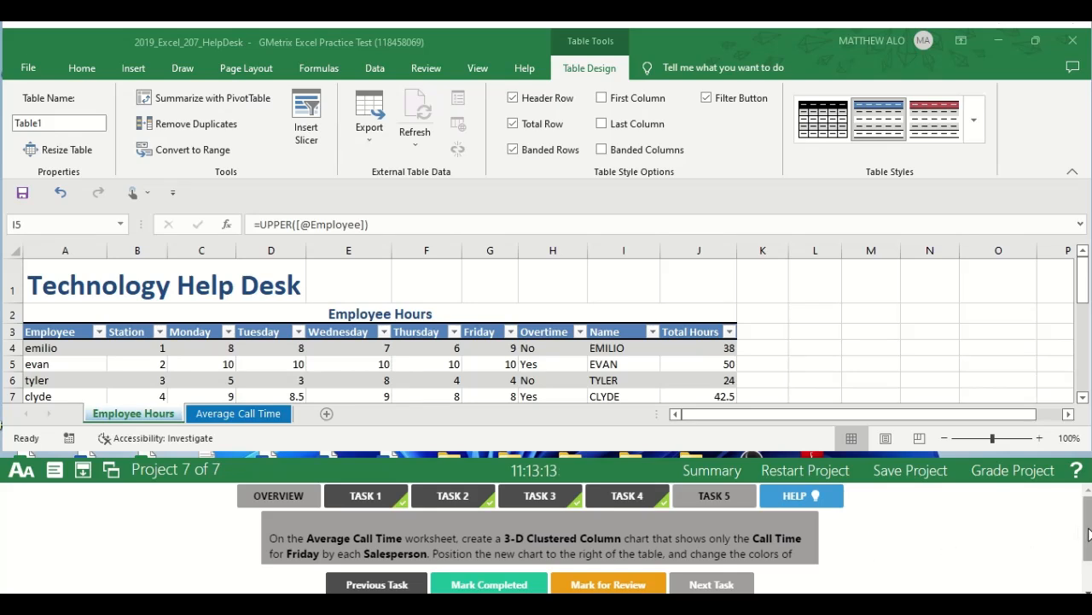
pyautogui.scroll(-1, 1089, 534)
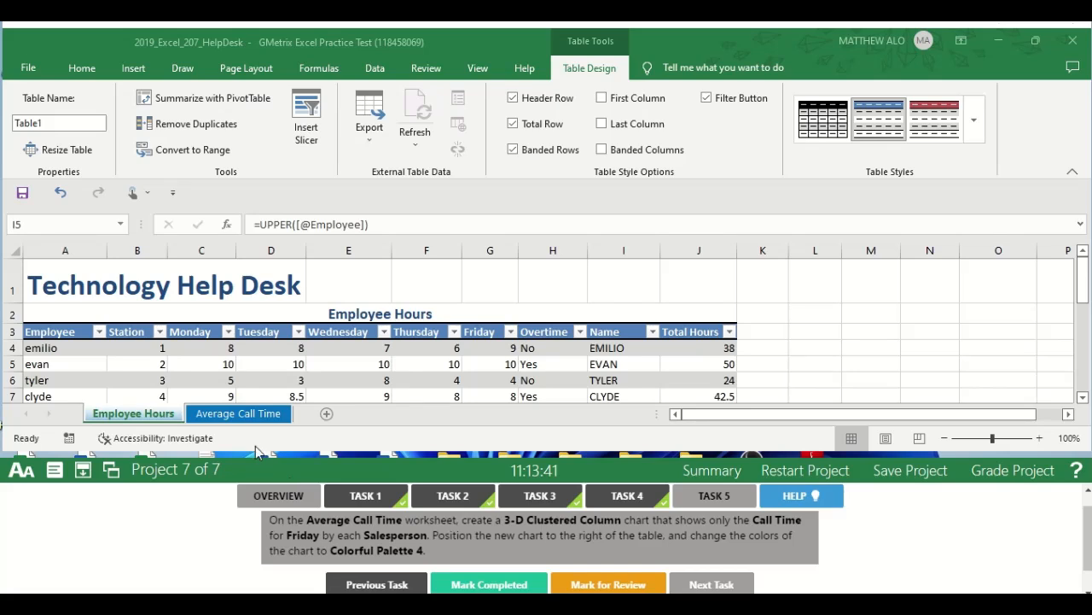
# Insert a 3-D Clustered Column chart on the Average Call Time worksheet and place it beside the table, starting at column H.
pyautogui.click(238, 415)
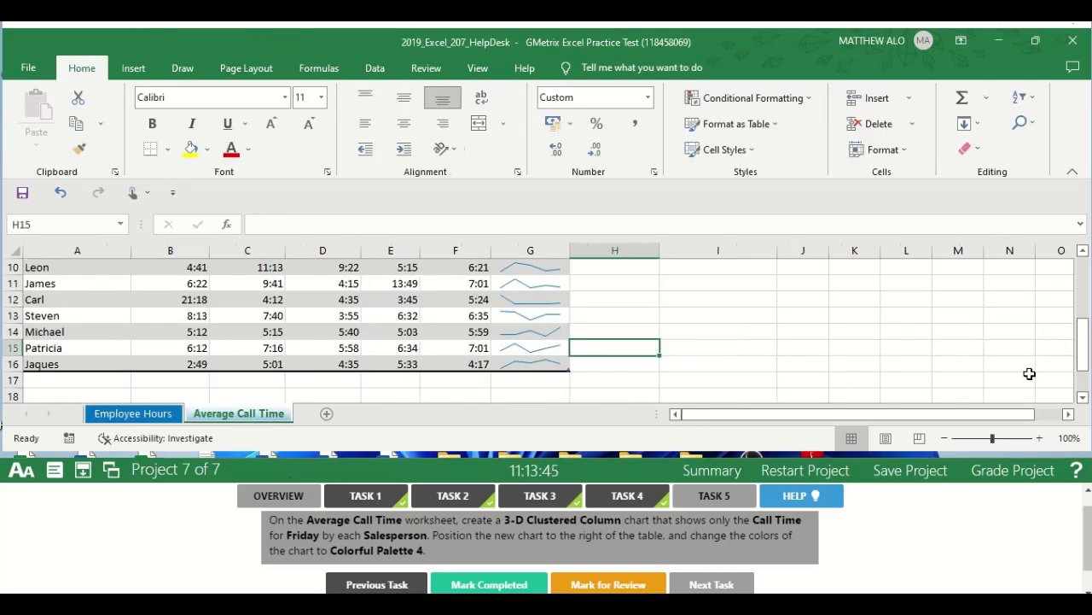
pyautogui.moveTo(1082, 367); pyautogui.dragTo(1080, 285)
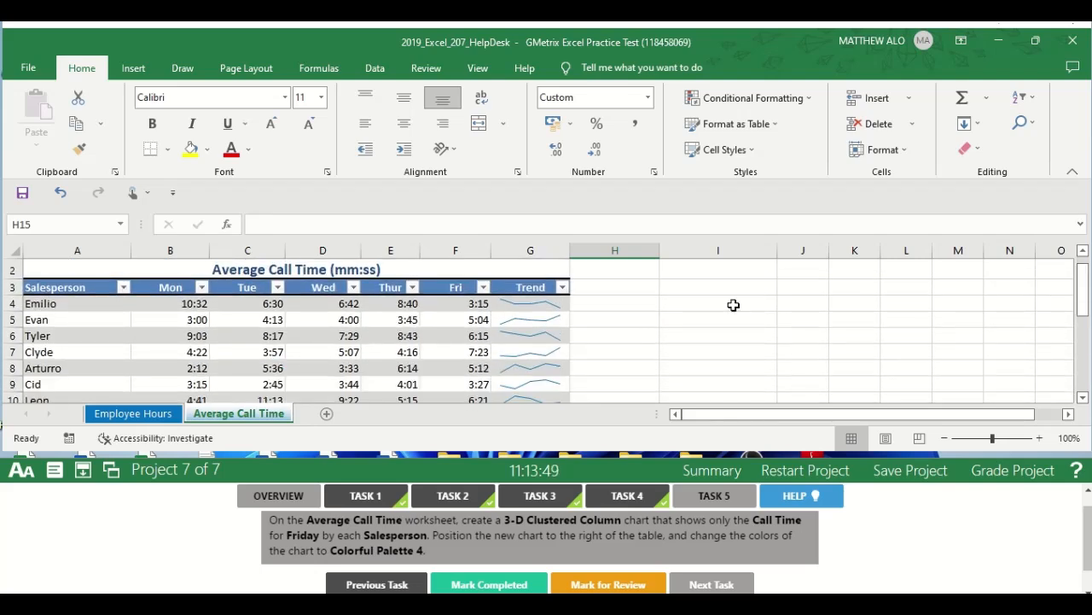
pyautogui.click(124, 73)
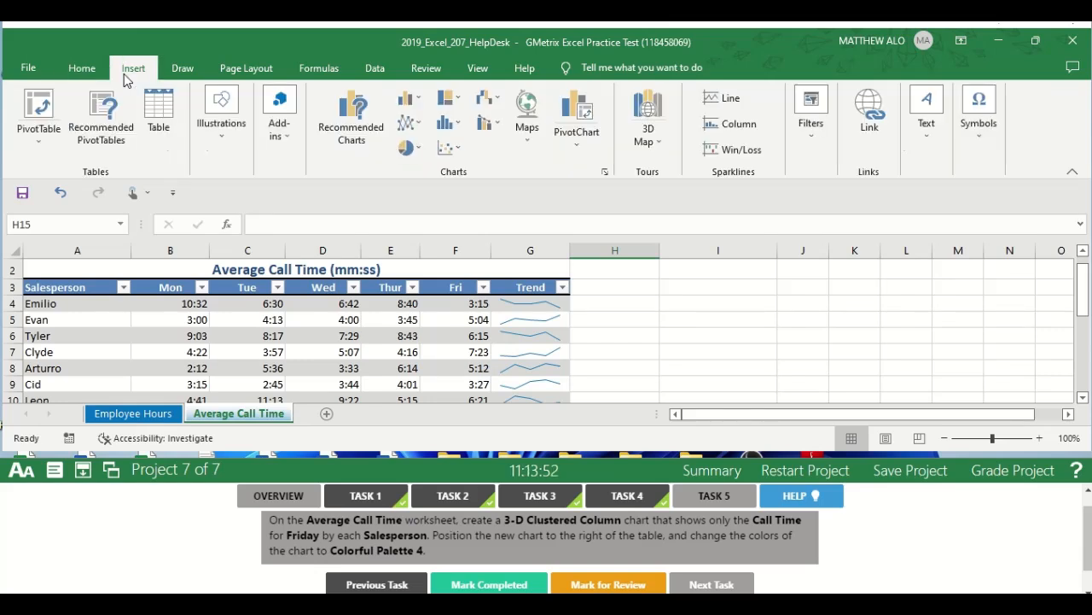
pyautogui.click(419, 101)
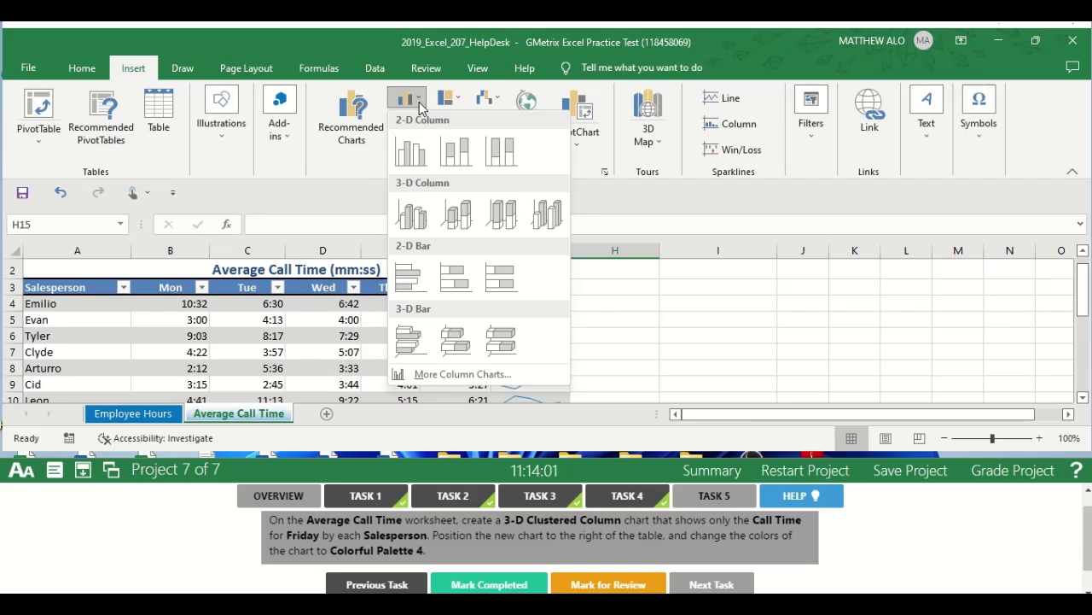
pyautogui.click(410, 218)
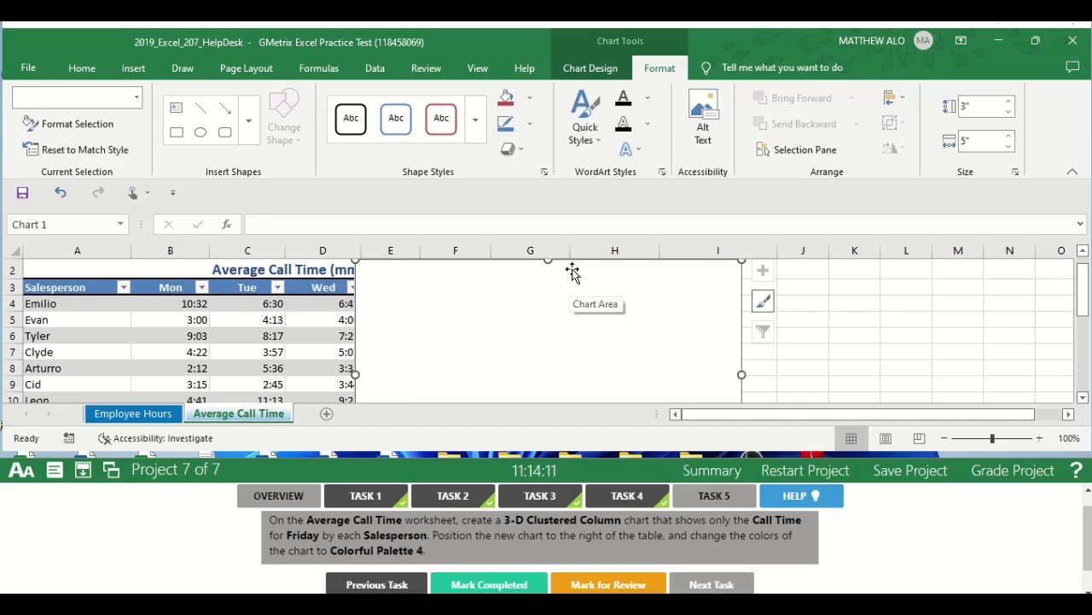
pyautogui.moveTo(572, 272); pyautogui.dragTo(822, 275)
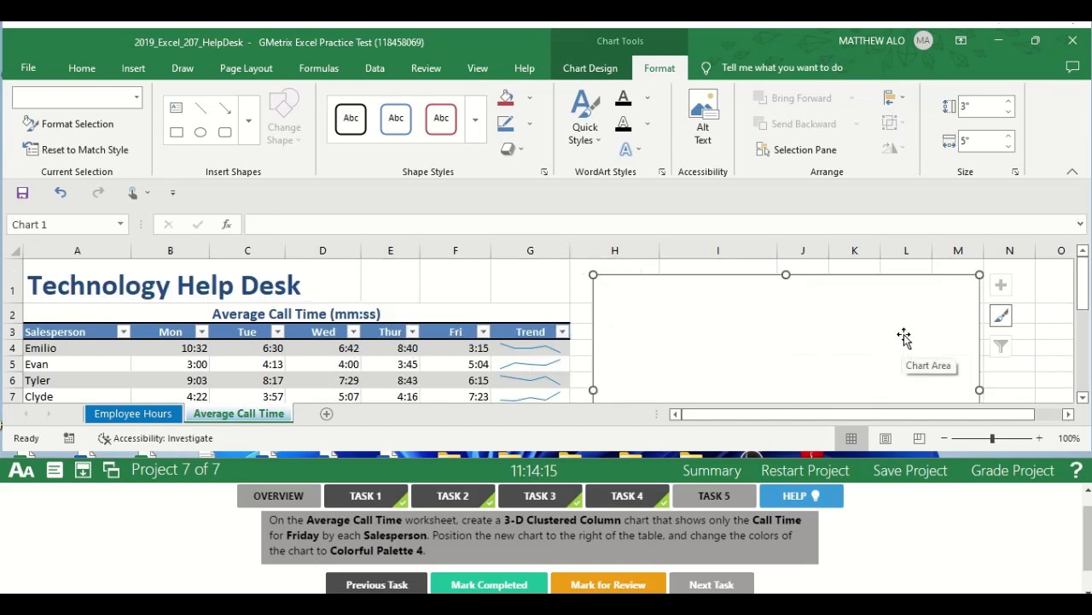
# Set the chart's data range to the table's entire Fri column including its header, =Parts[[#All],[Fri]].
pyautogui.click(589, 69)
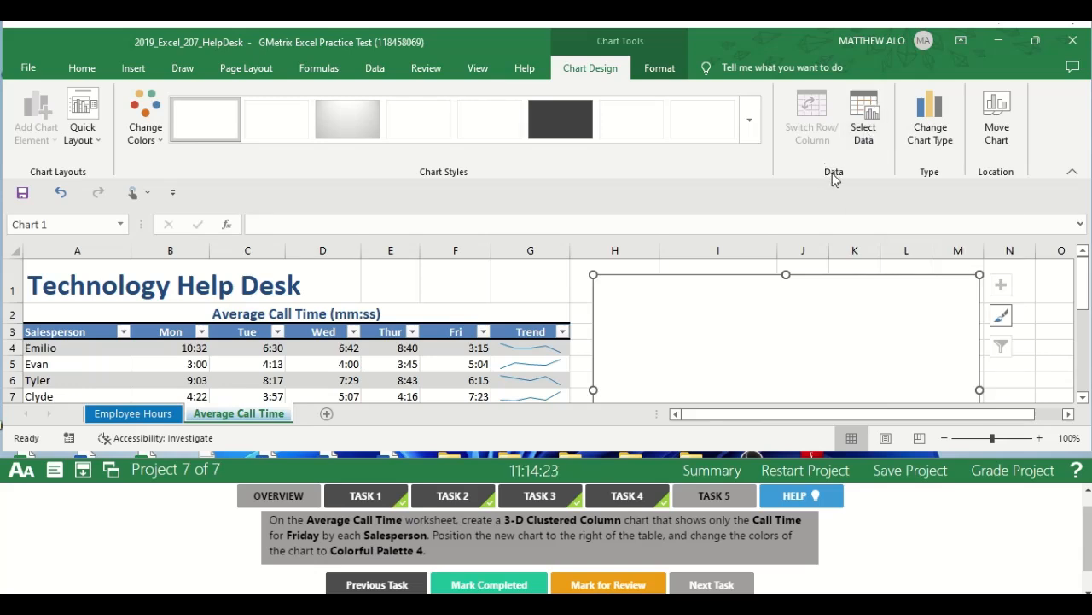
pyautogui.click(864, 119)
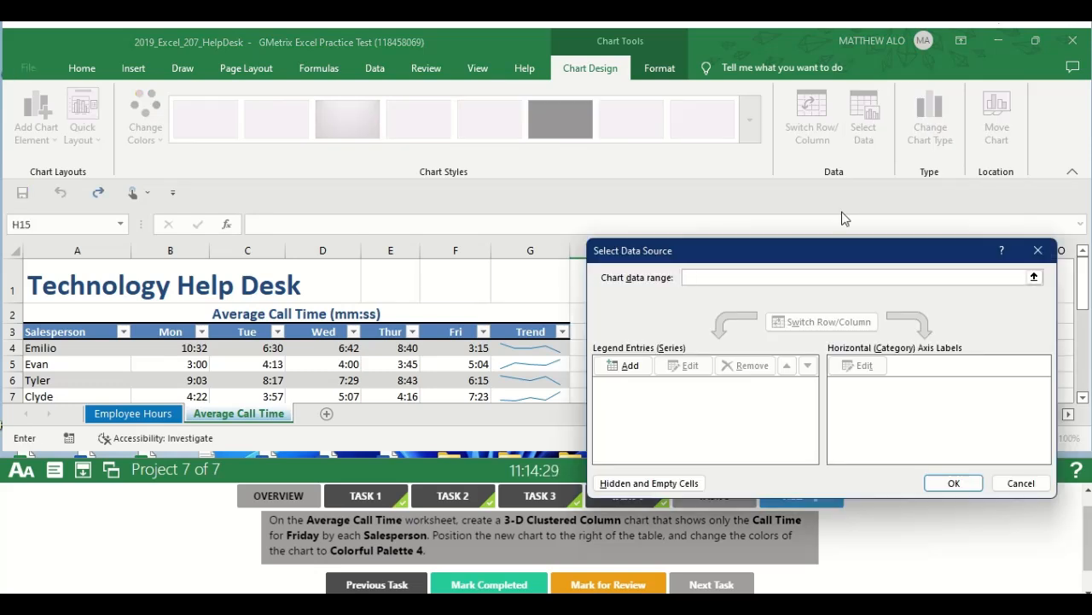
pyautogui.moveTo(809, 241); pyautogui.dragTo(826, 185)
pyautogui.click(571, 244)
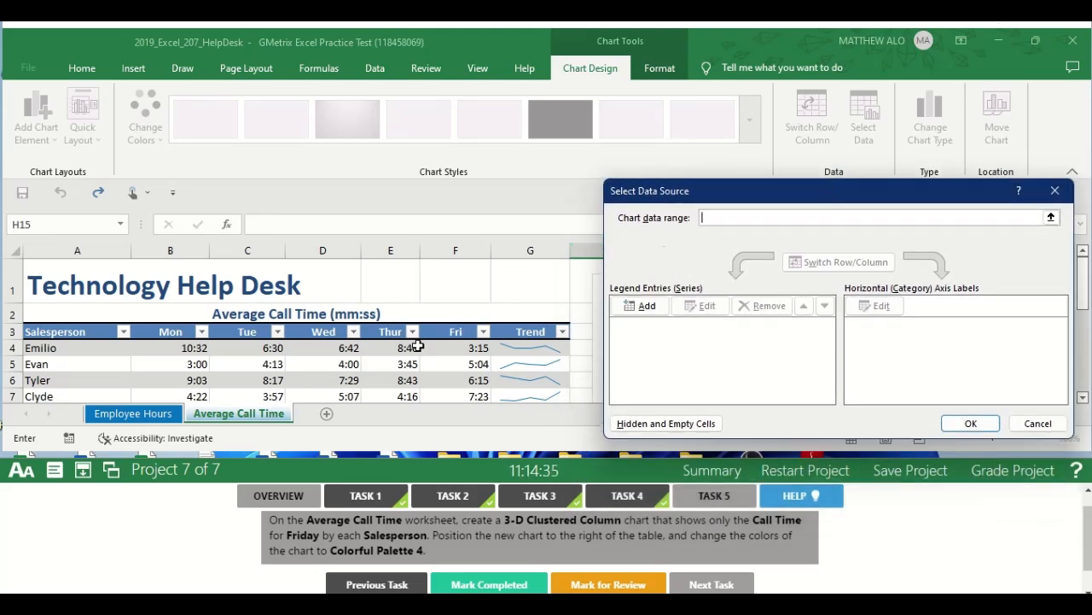
pyautogui.click(87, 348)
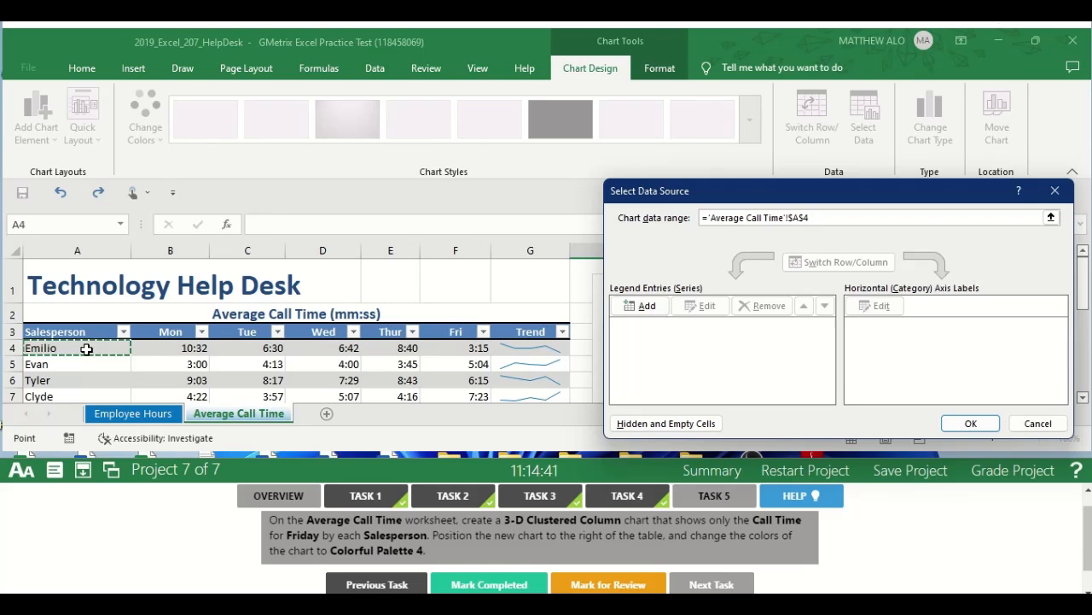
pyautogui.moveTo(86, 348)
pyautogui.mouseDown()
pyautogui.moveTo(85, 402)
pyautogui.moveTo(85, 365)
pyautogui.mouseUp()
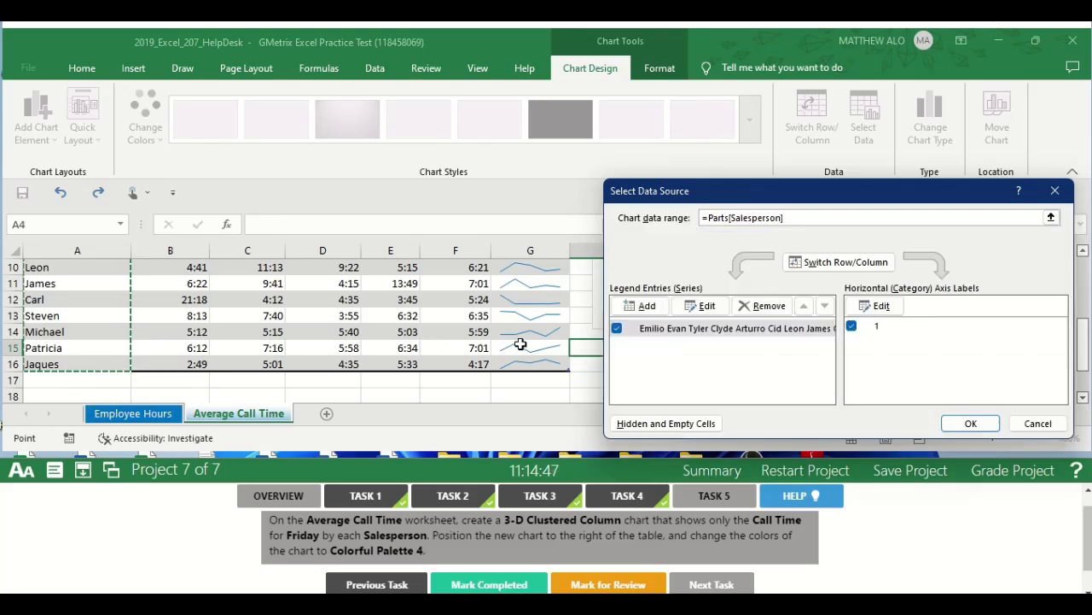
pyautogui.moveTo(1083, 343); pyautogui.dragTo(1087, 294)
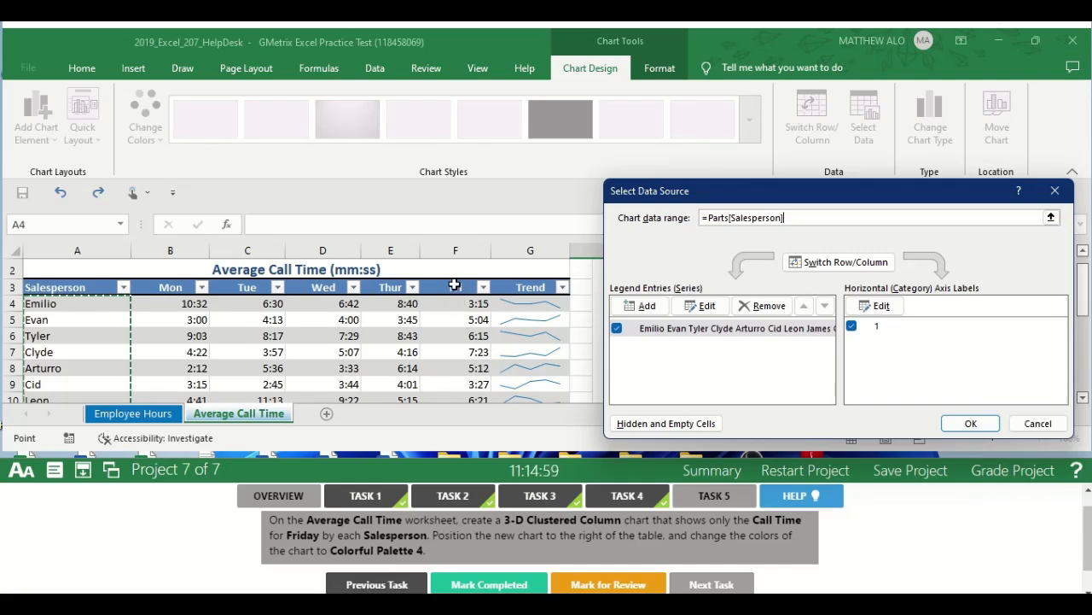
pyautogui.moveTo(455, 288); pyautogui.dragTo(458, 334)
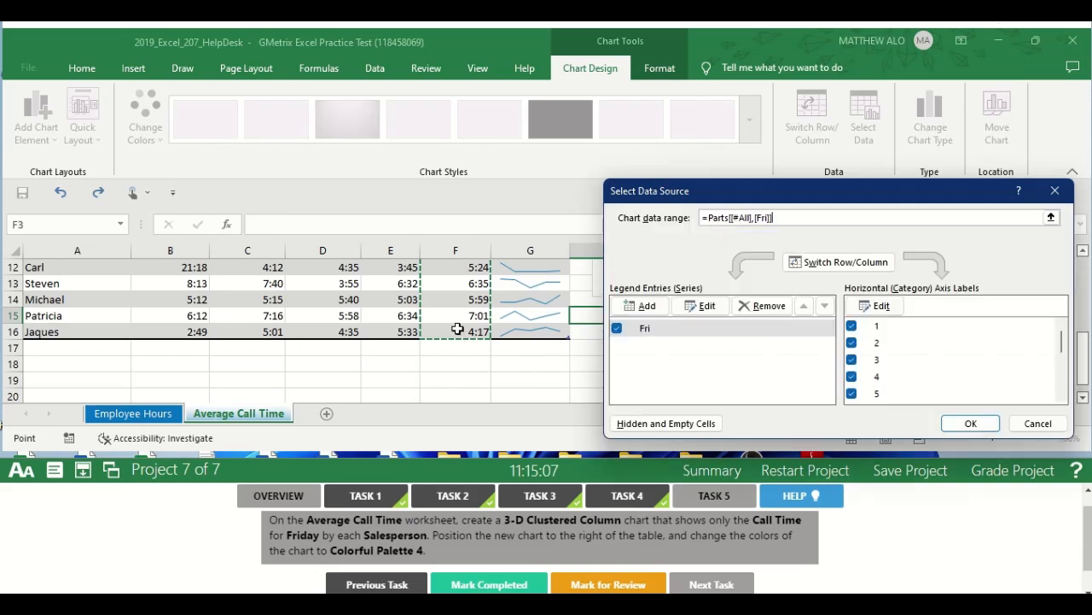
pyautogui.click(976, 424)
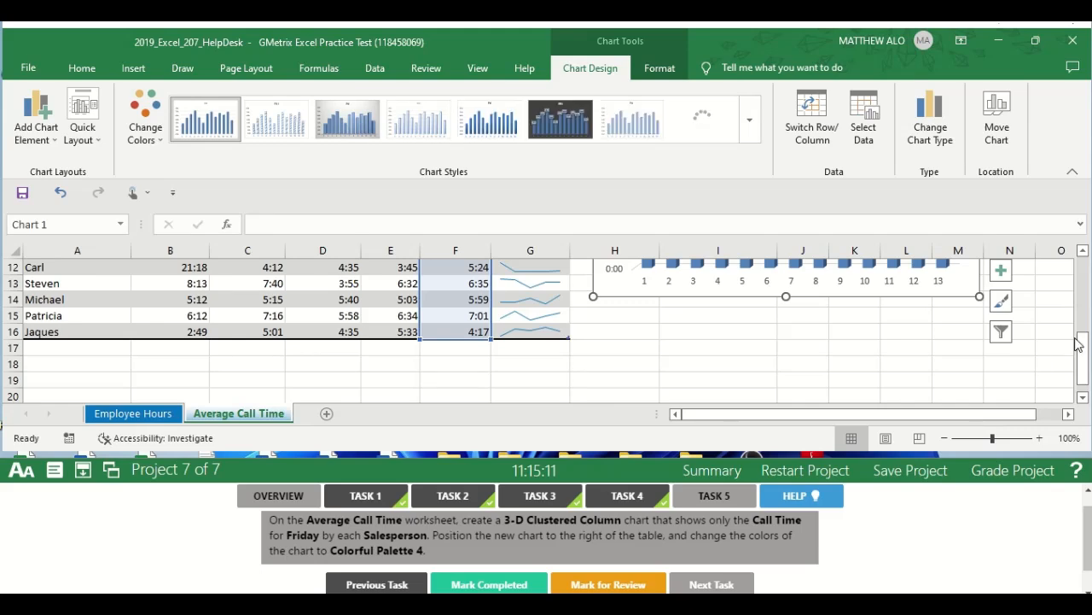
# Change the colors of the Friday call time chart to Colorful Palette 4.
pyautogui.moveTo(1078, 344); pyautogui.dragTo(1077, 270)
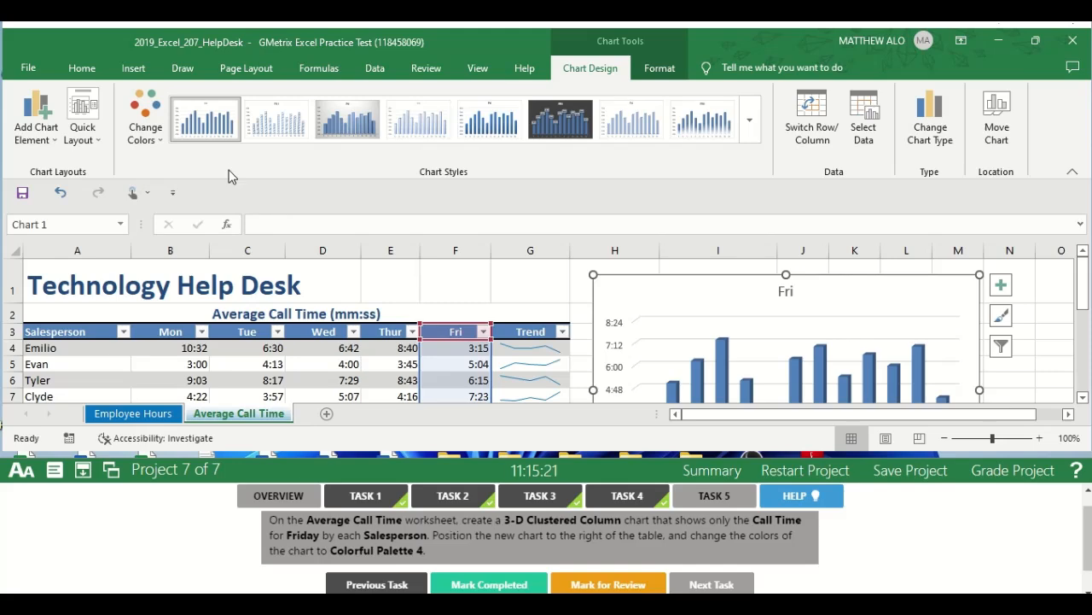
pyautogui.click(157, 138)
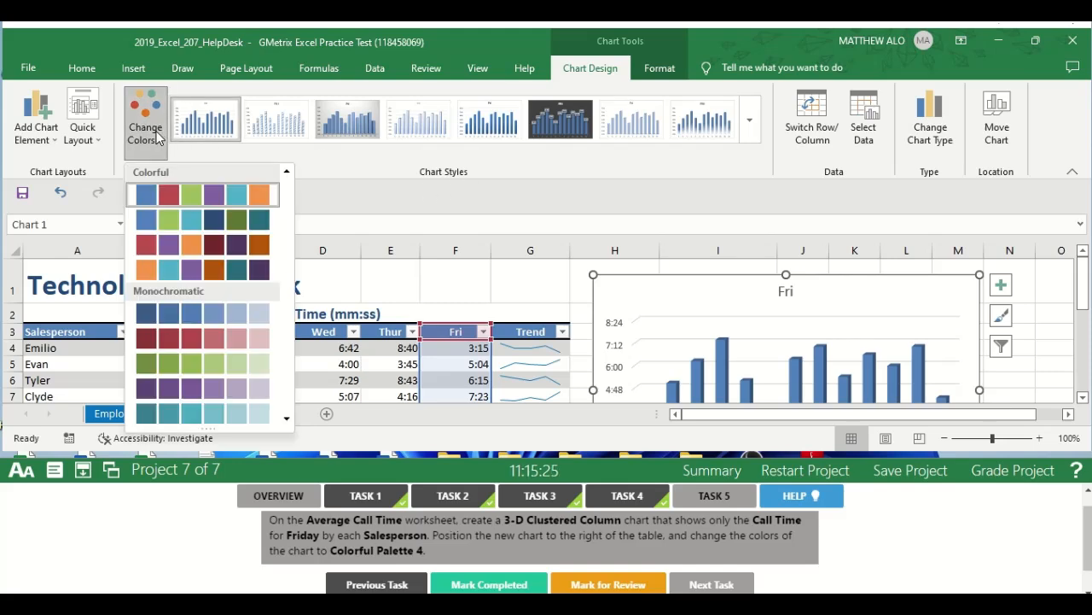
pyautogui.click(160, 268)
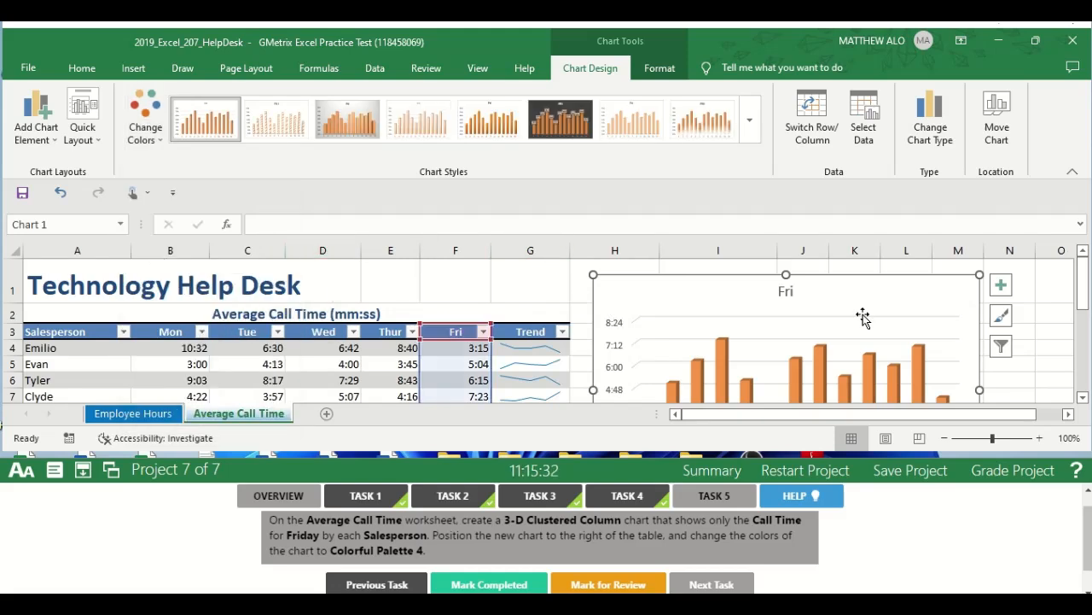
# Deselect the chart, mark Task 5 completed and submit Project 7 for grading.
pyautogui.click(1046, 365)
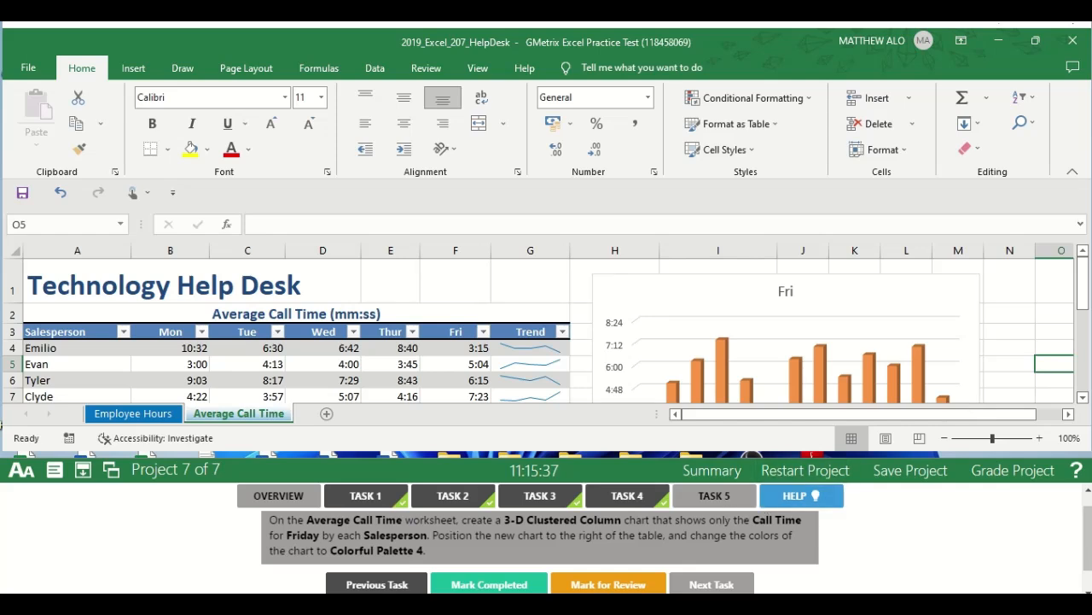
pyautogui.click(476, 589)
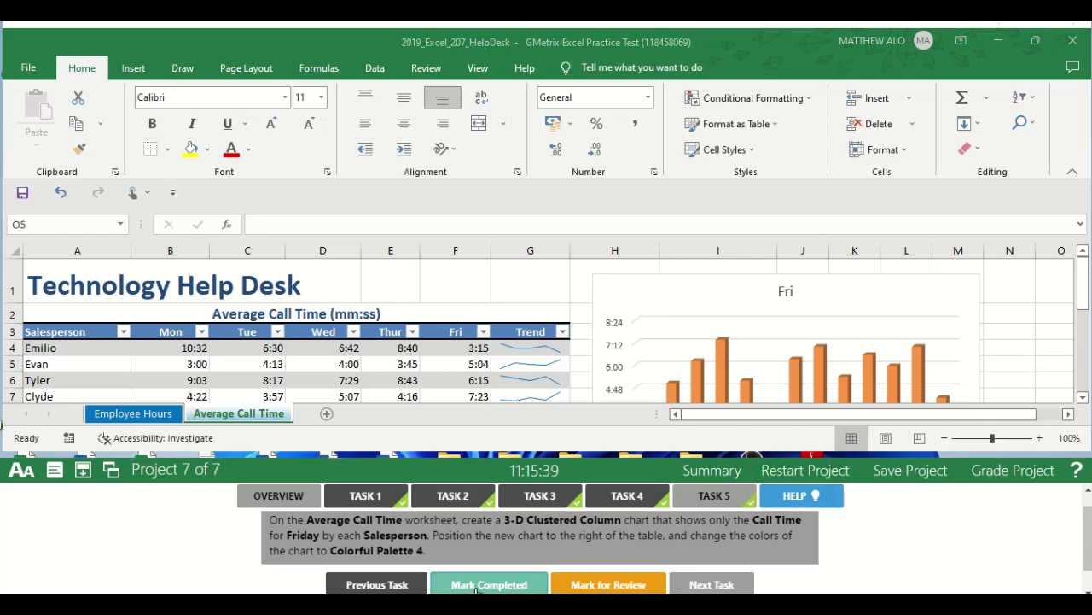
pyautogui.click(1006, 481)
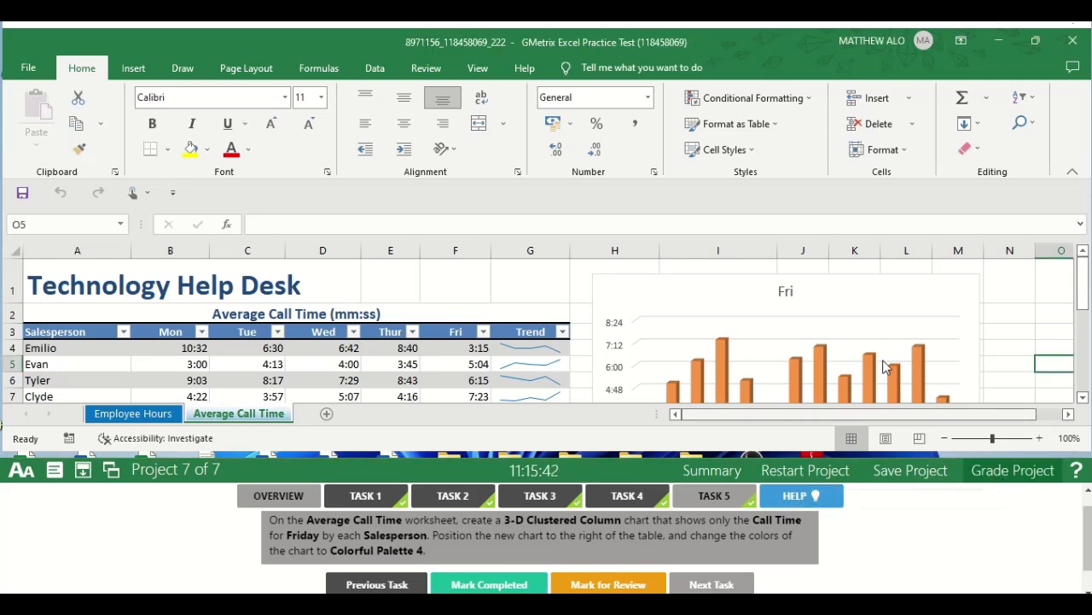